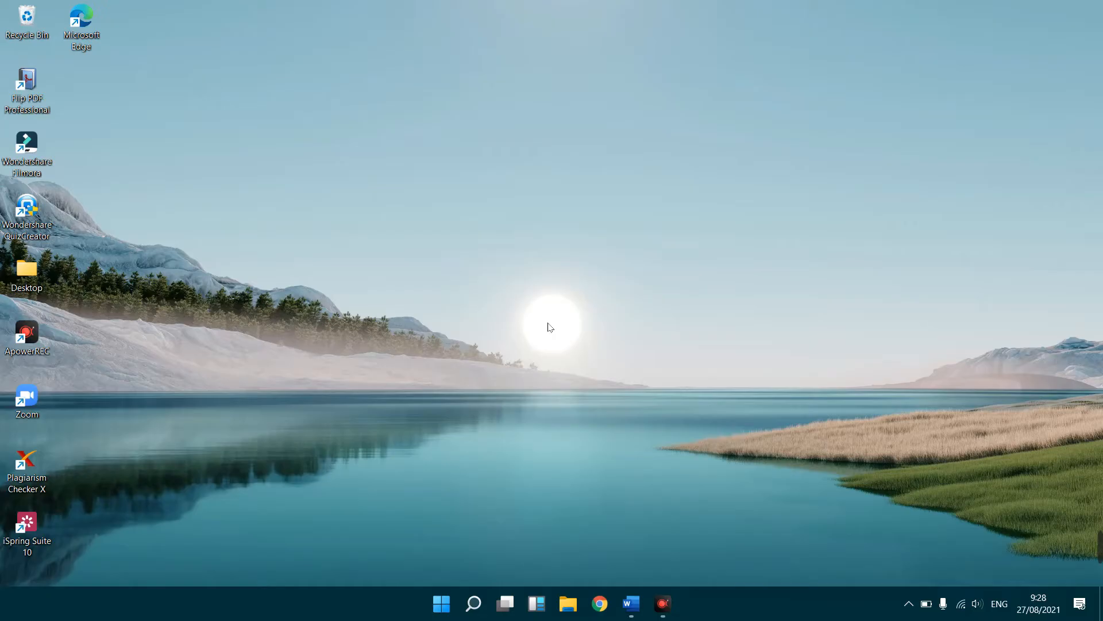
Step: Switch to Chrome, search Google for "Lumi Education" and open the Lumi Education website
left_click(599, 604)
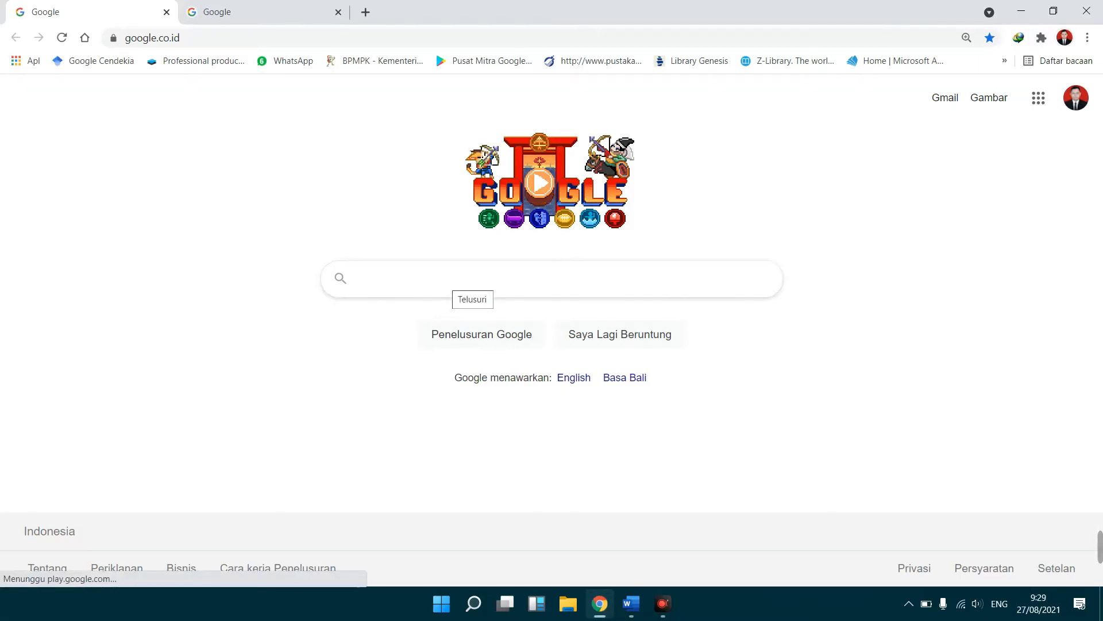
type("L")
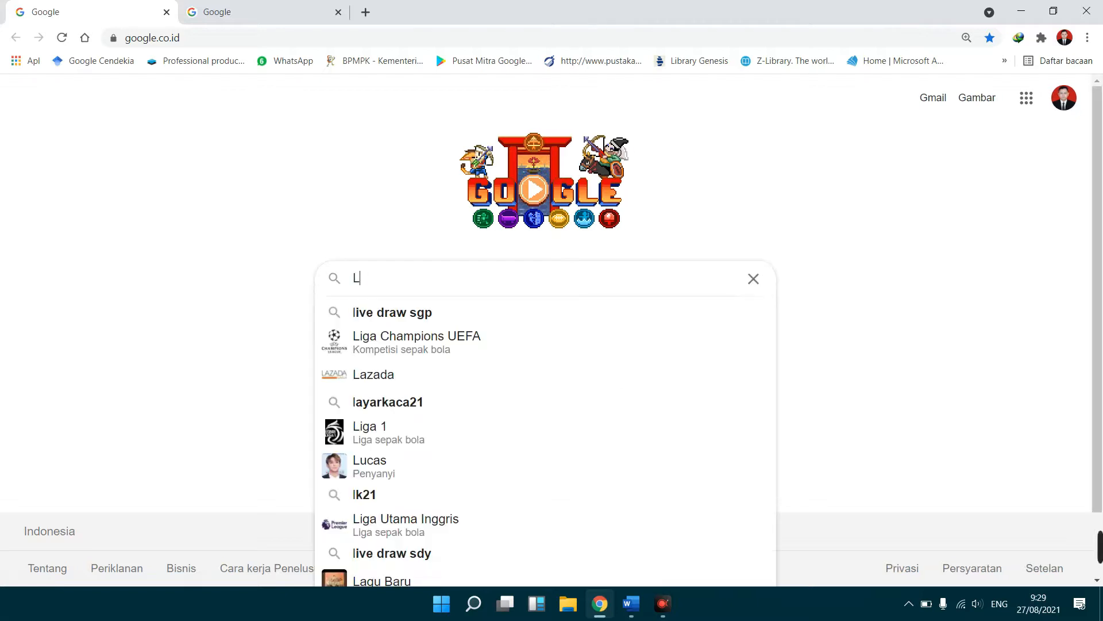
type("umi Education")
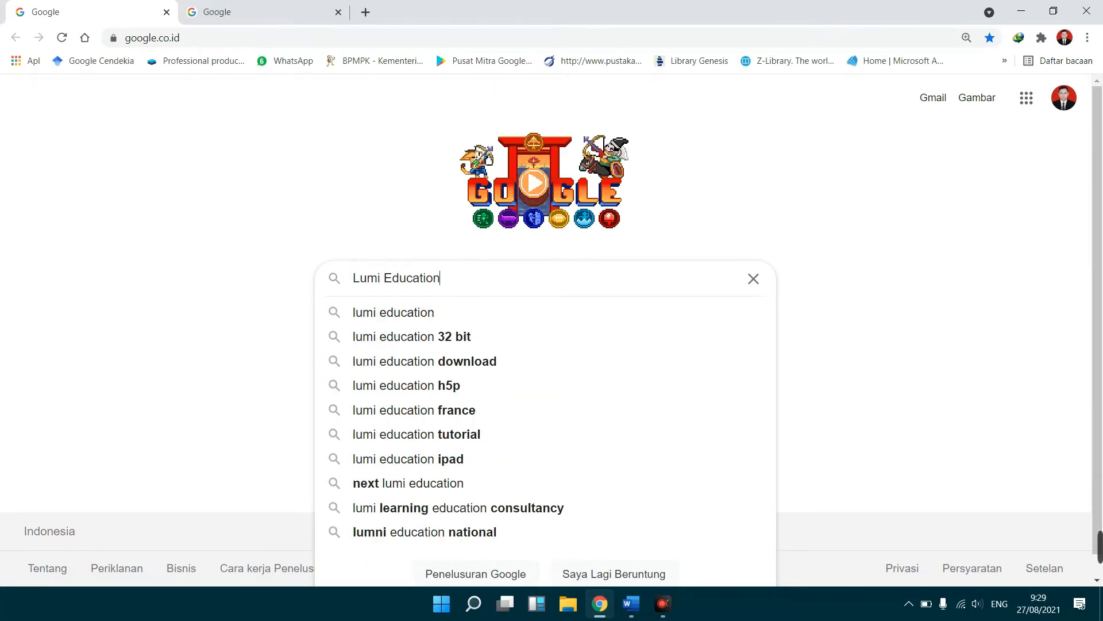
key("Return")
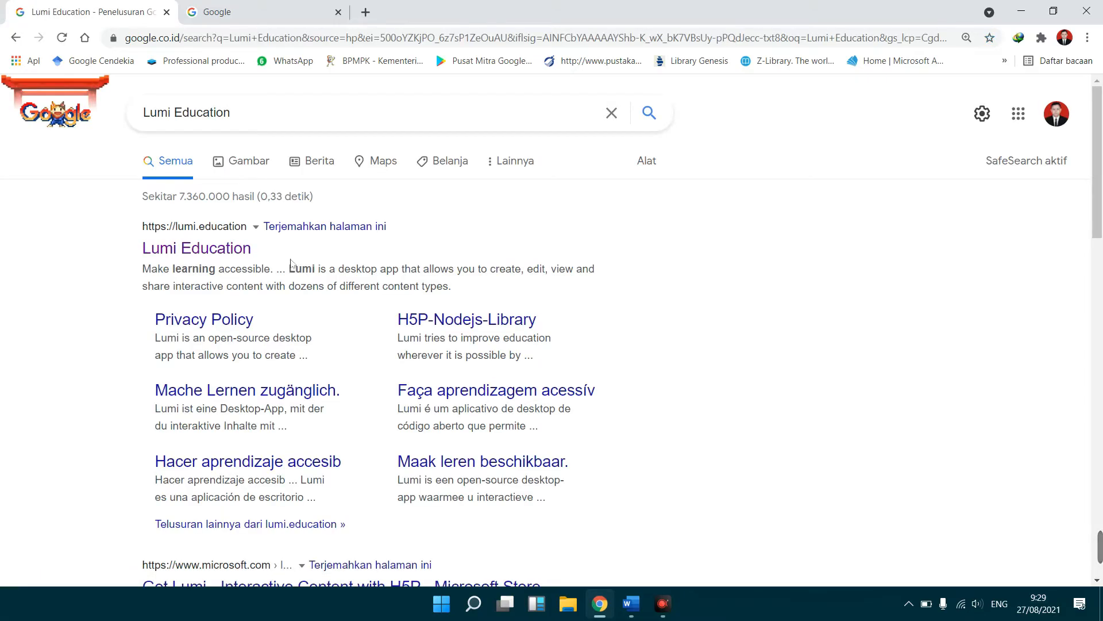
left_click(193, 256)
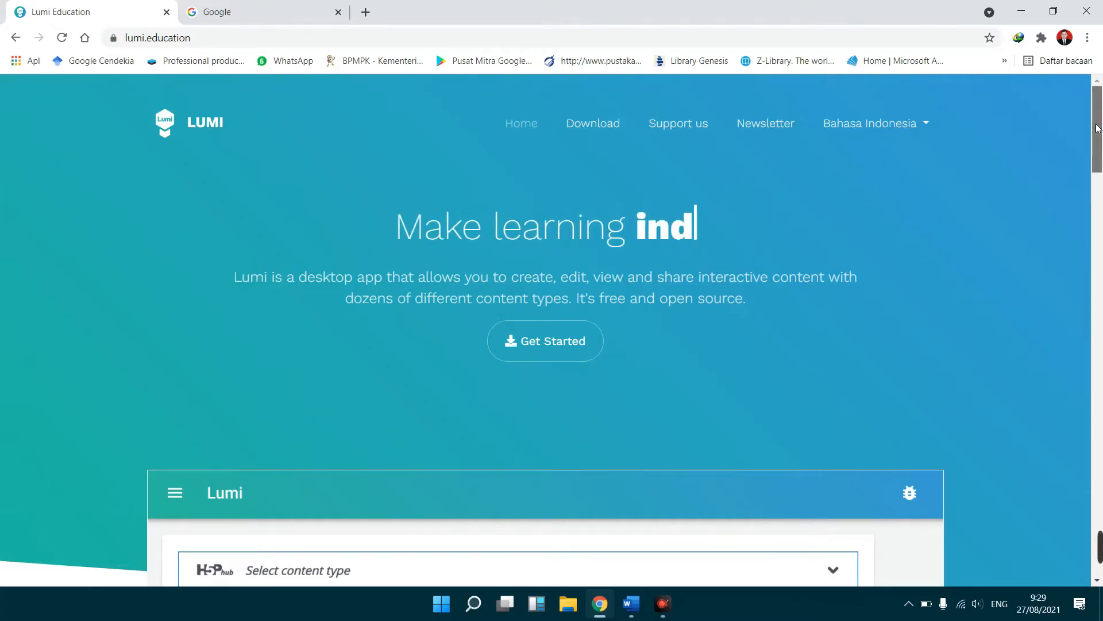
Step: Download the Windows exe installer of Lumi from the website's download section into the Programs category
scroll(1098, 131, "down", 1)
left_click_drag(1098, 135, 1099, 438)
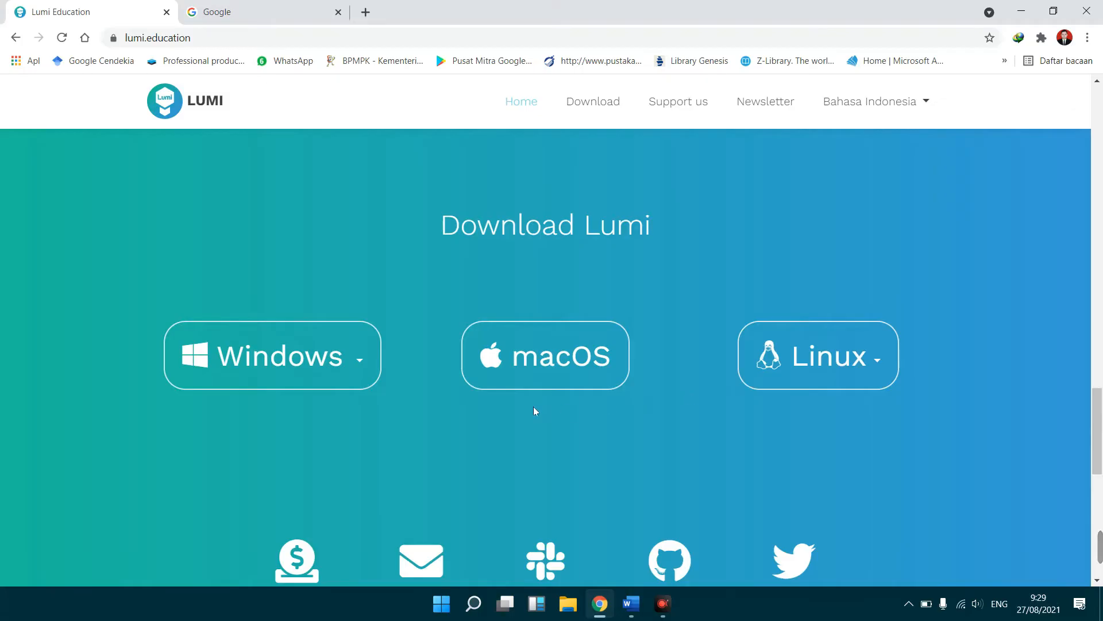
left_click(309, 367)
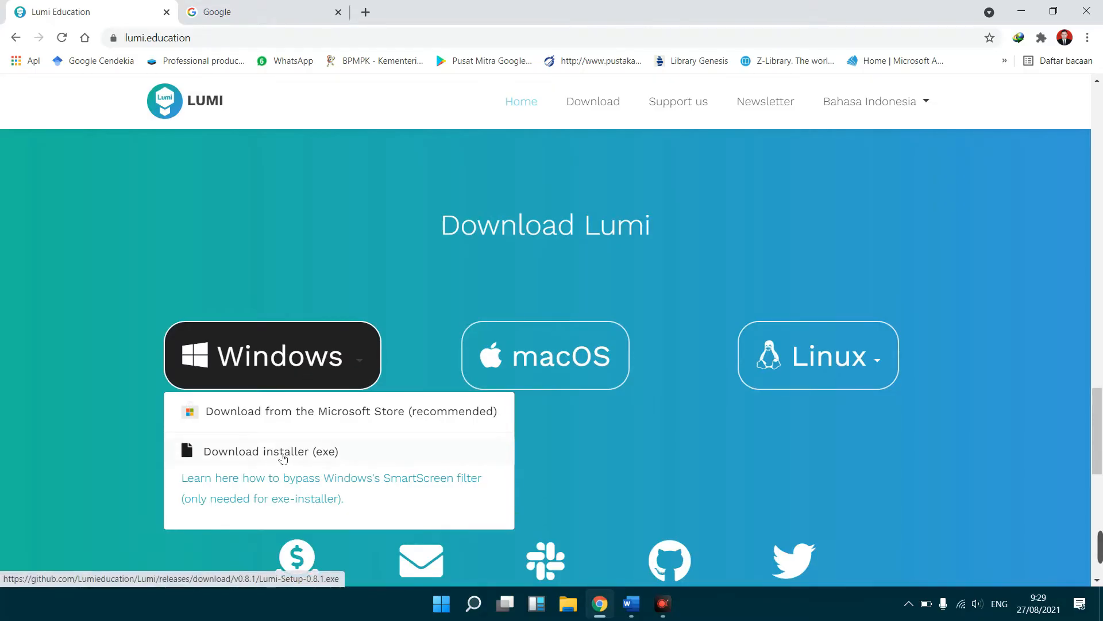
left_click(286, 458)
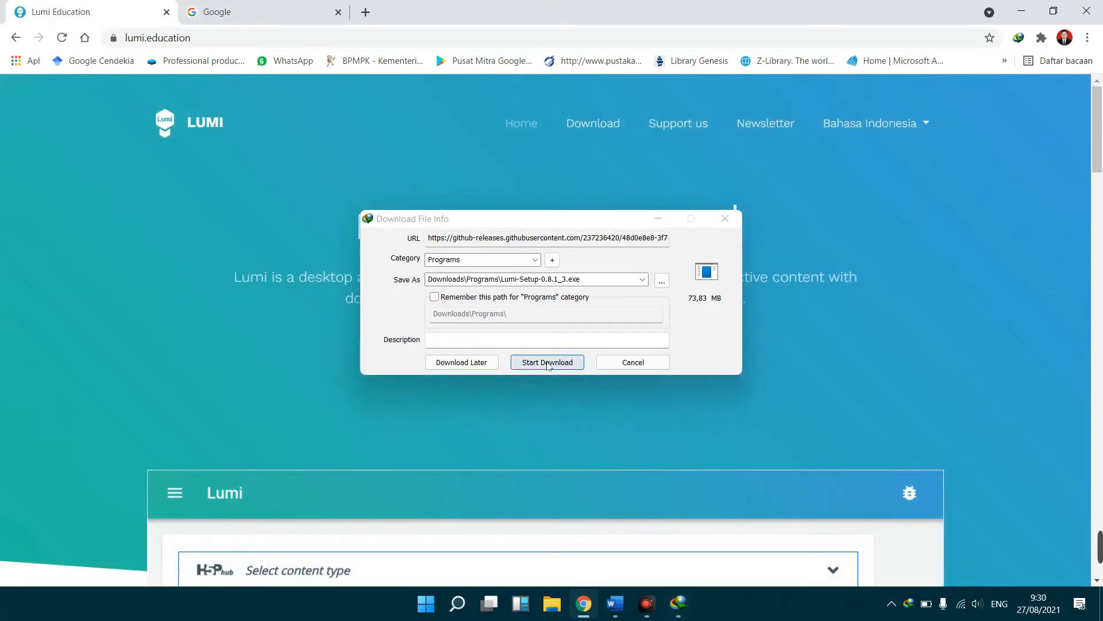
left_click(547, 363)
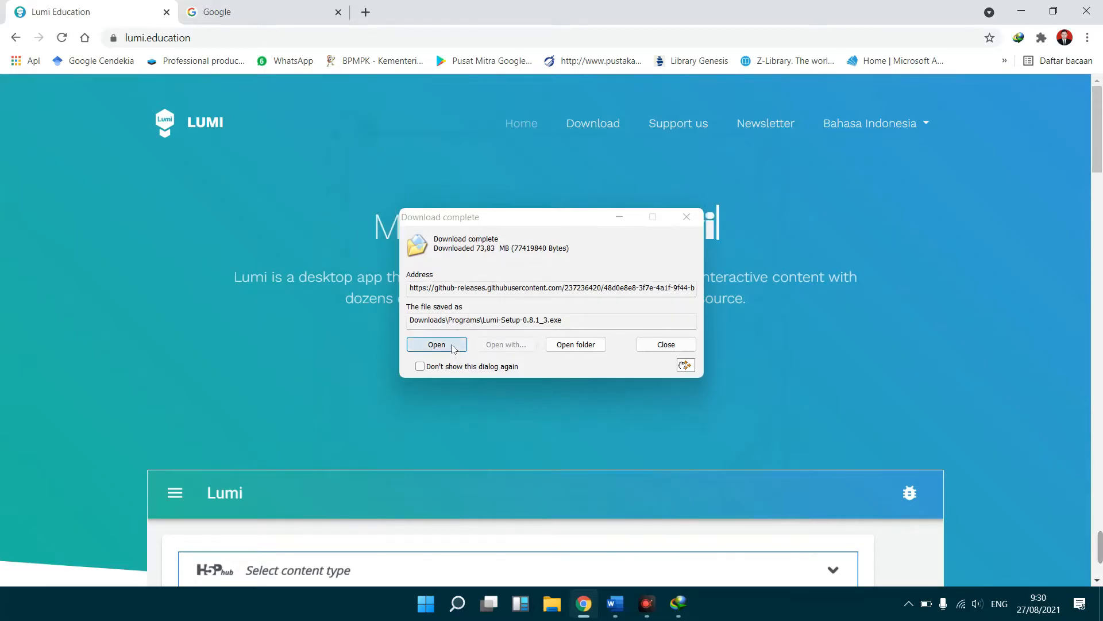
Step: Run the downloaded Lumi-Setup-0.8.1_3.exe installer and accept all privacy and update settings in Lumi
left_click(437, 344)
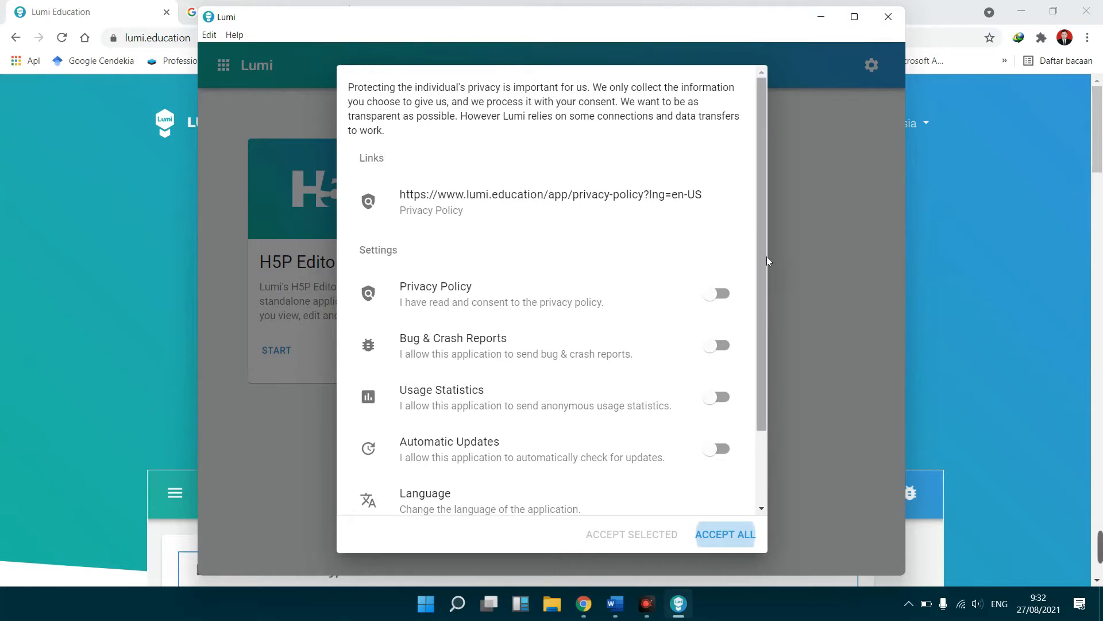
left_click_drag(766, 257, 770, 309)
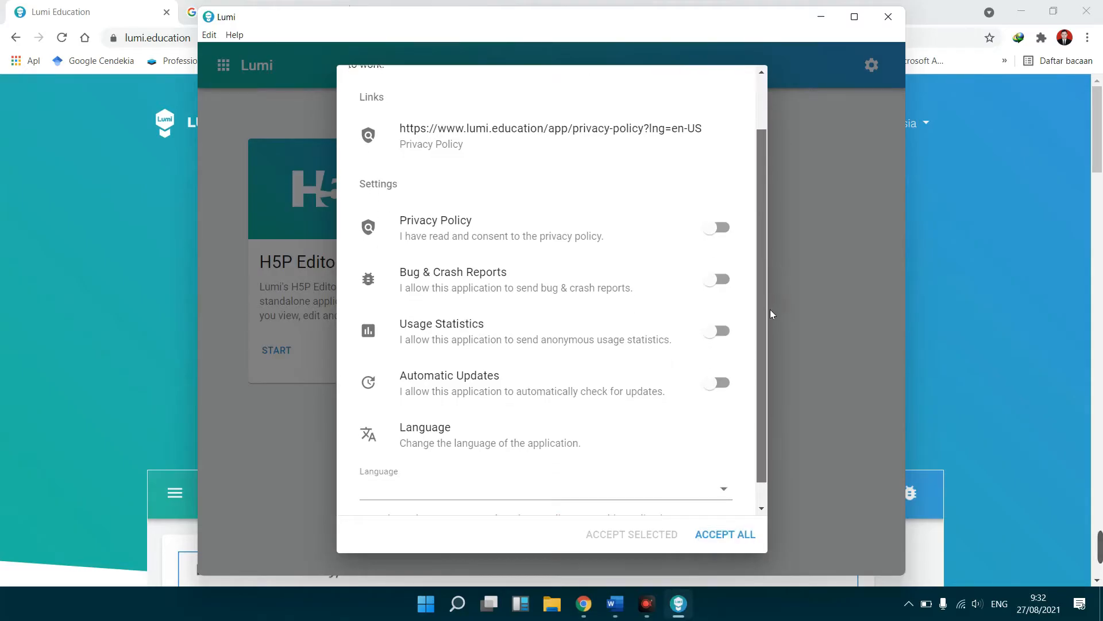
left_click(724, 536)
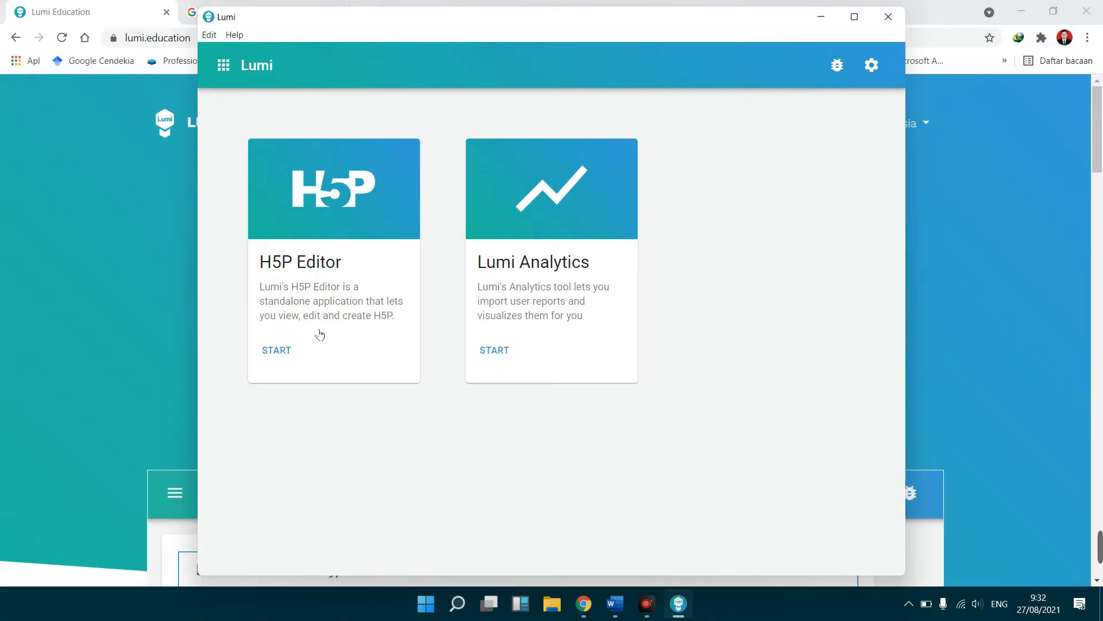
Step: Create a new H5P in the H5P Editor and install the Interactive Video content type, returning to the content type list
left_click(294, 276)
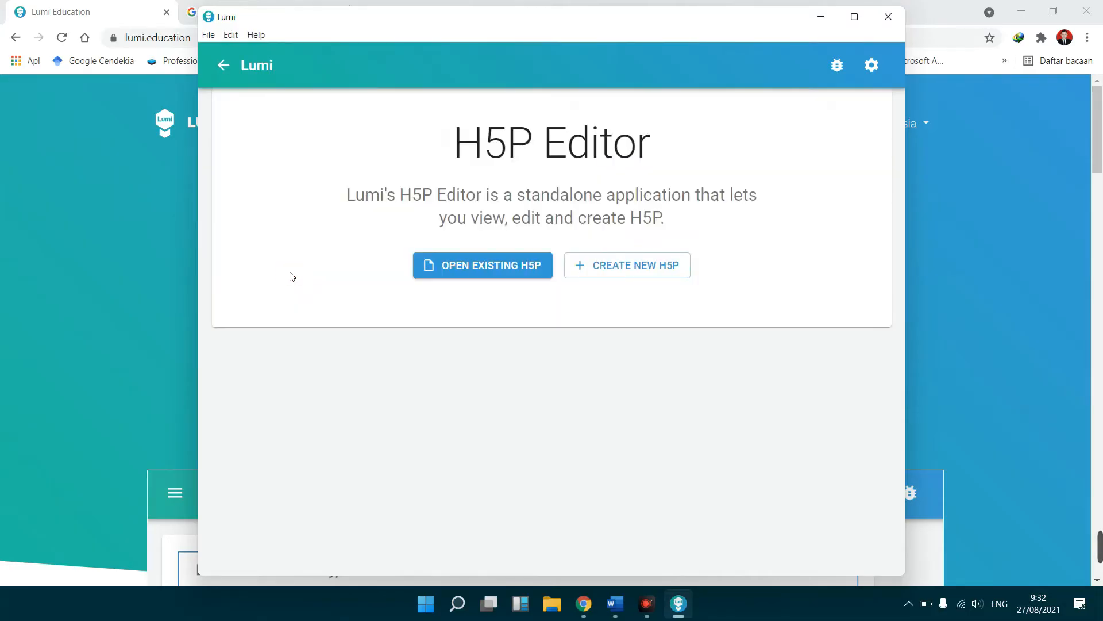
left_click(626, 276)
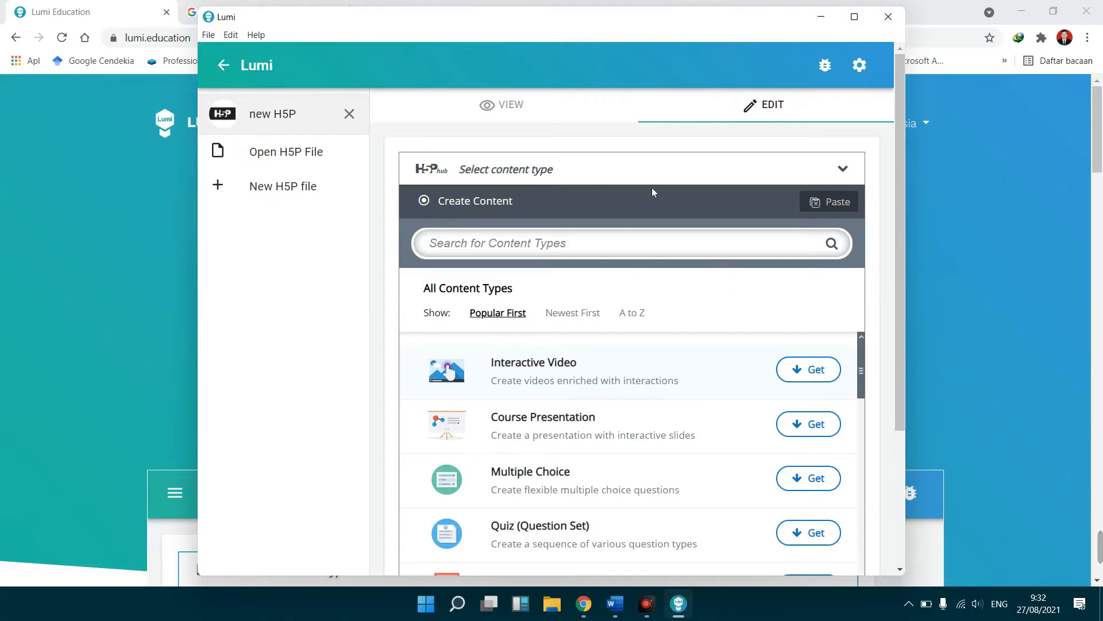
left_click_drag(898, 216, 905, 304)
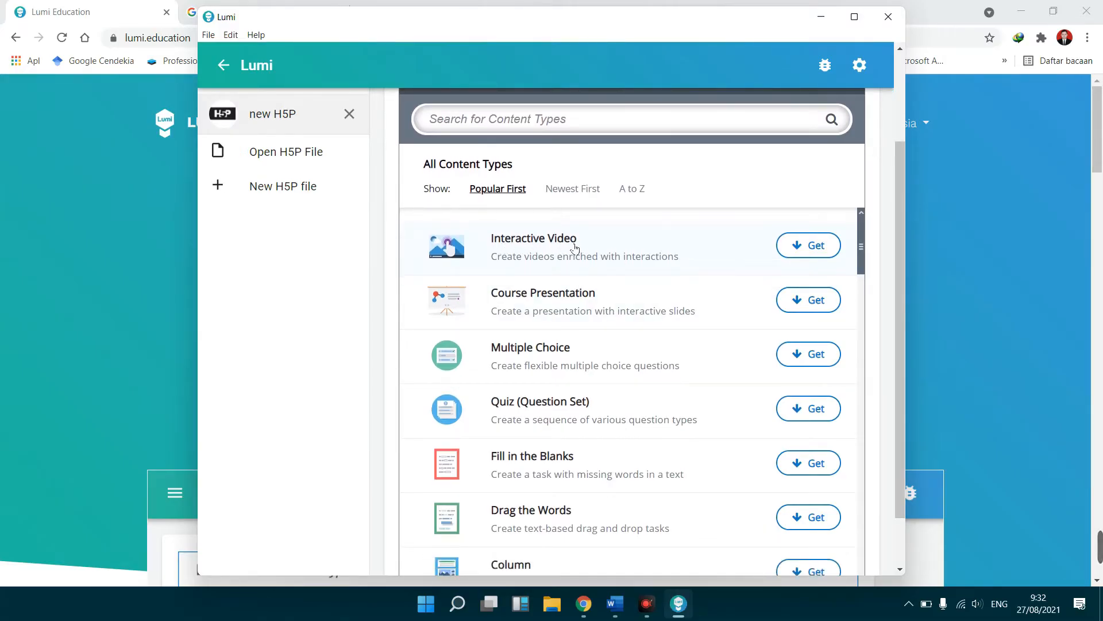
left_click(807, 247)
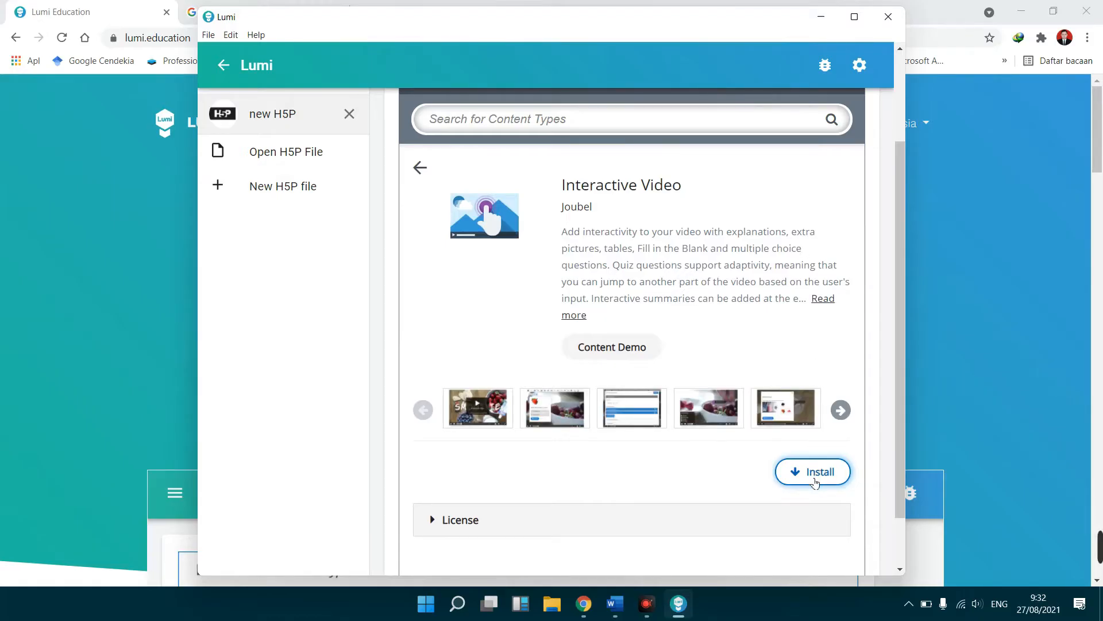
left_click(815, 481)
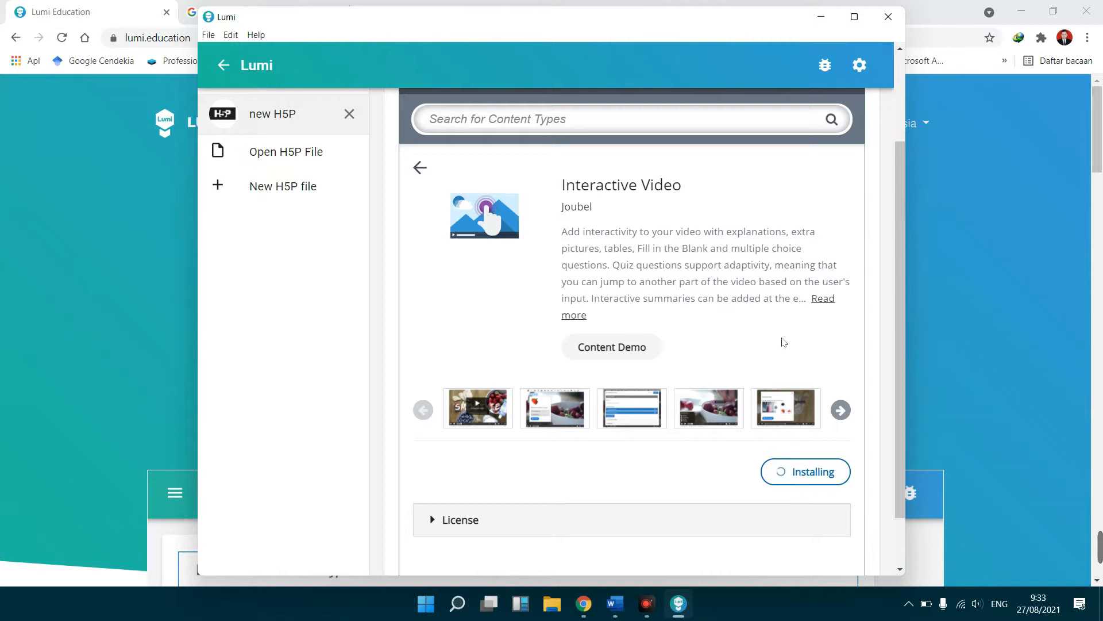
left_click(855, 16)
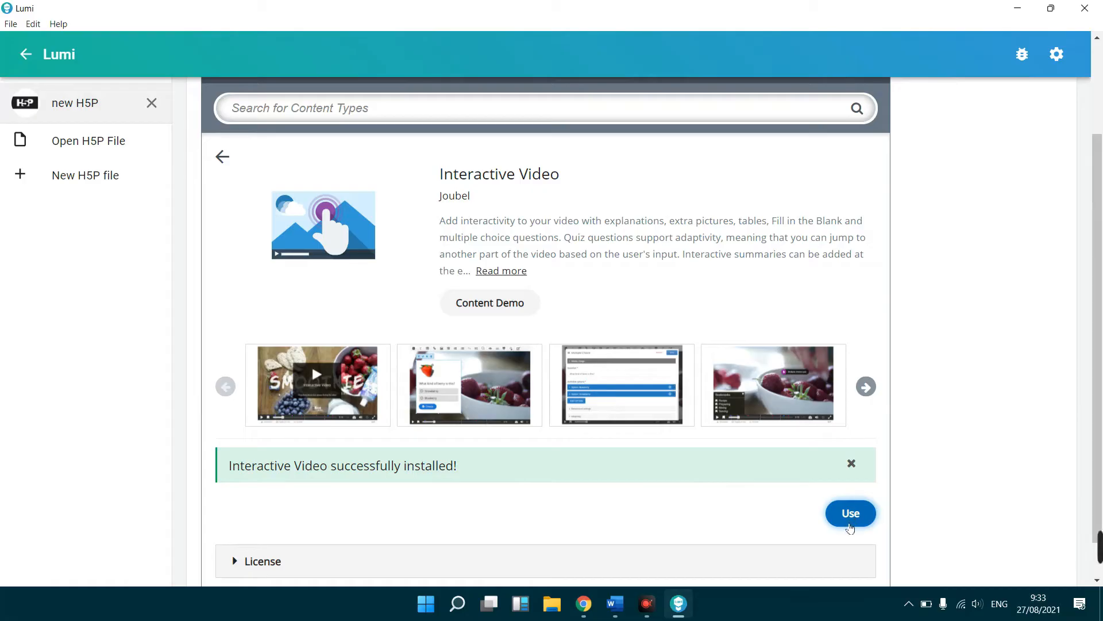
left_click(222, 157)
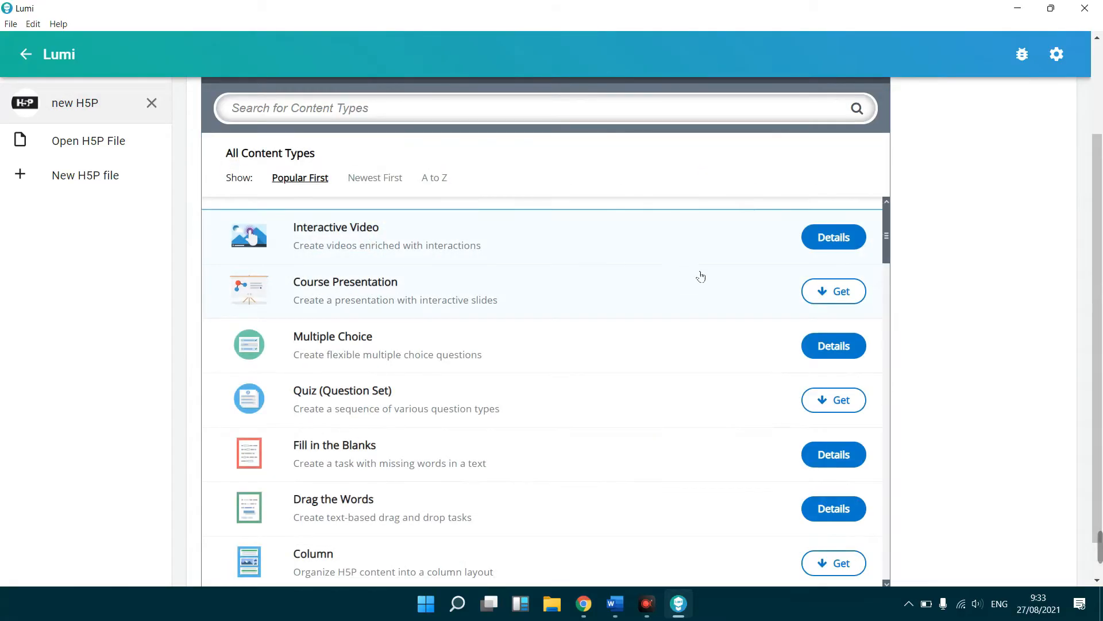
Step: Install the Course Presentation content type and return to the content type list
left_click(826, 295)
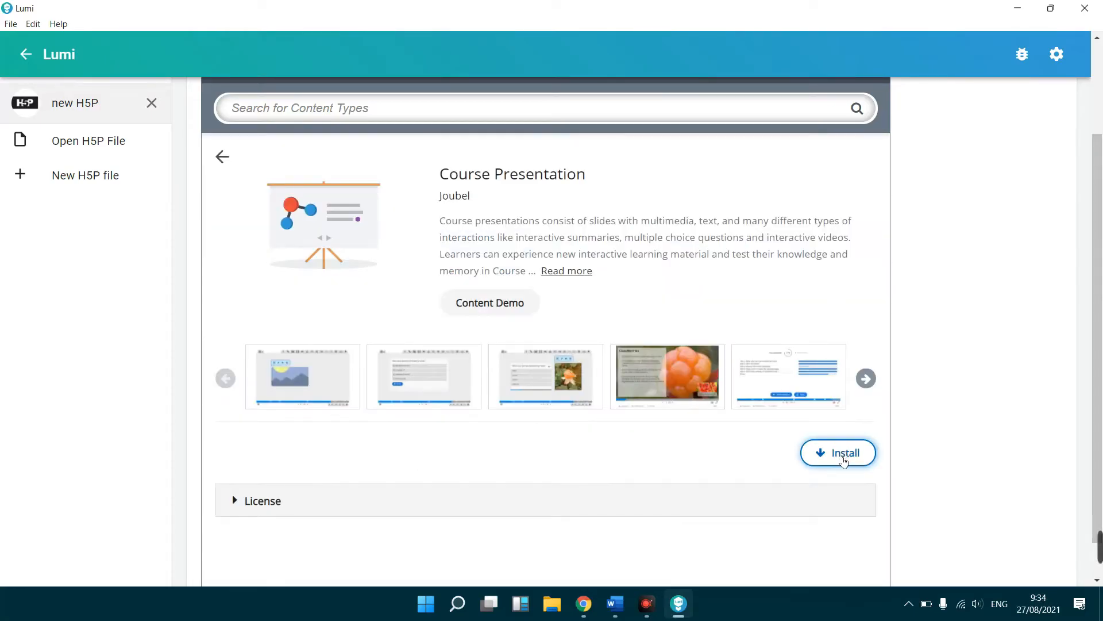
left_click(843, 459)
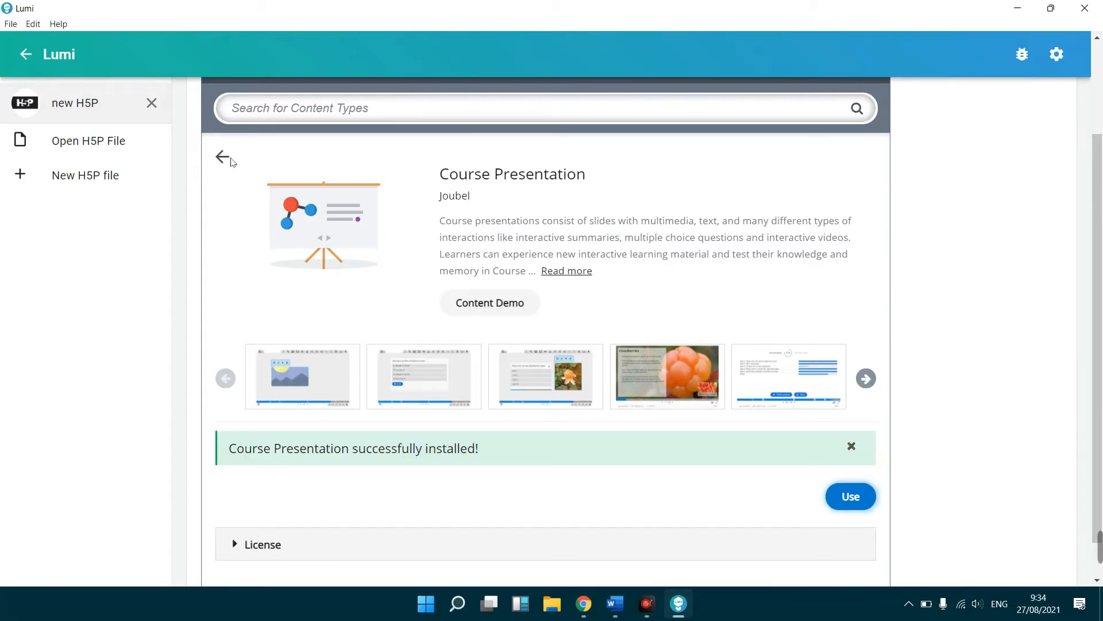
left_click(222, 157)
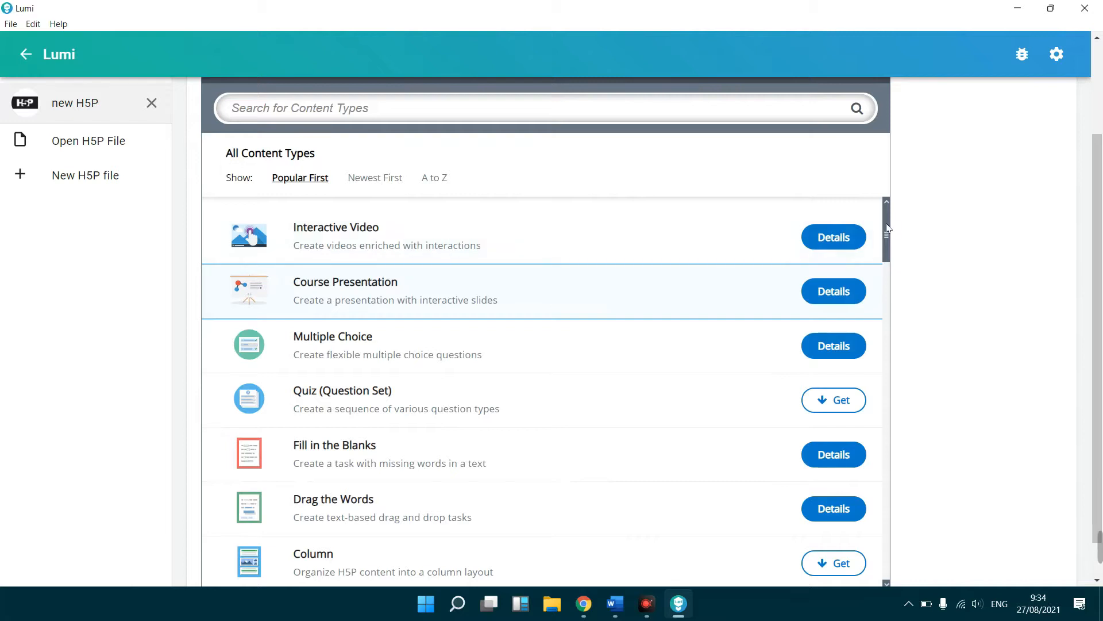
Step: Install the Quiz (Question Set) content type and return to the content type list
scroll(886, 233, "down", 2)
left_click(841, 309)
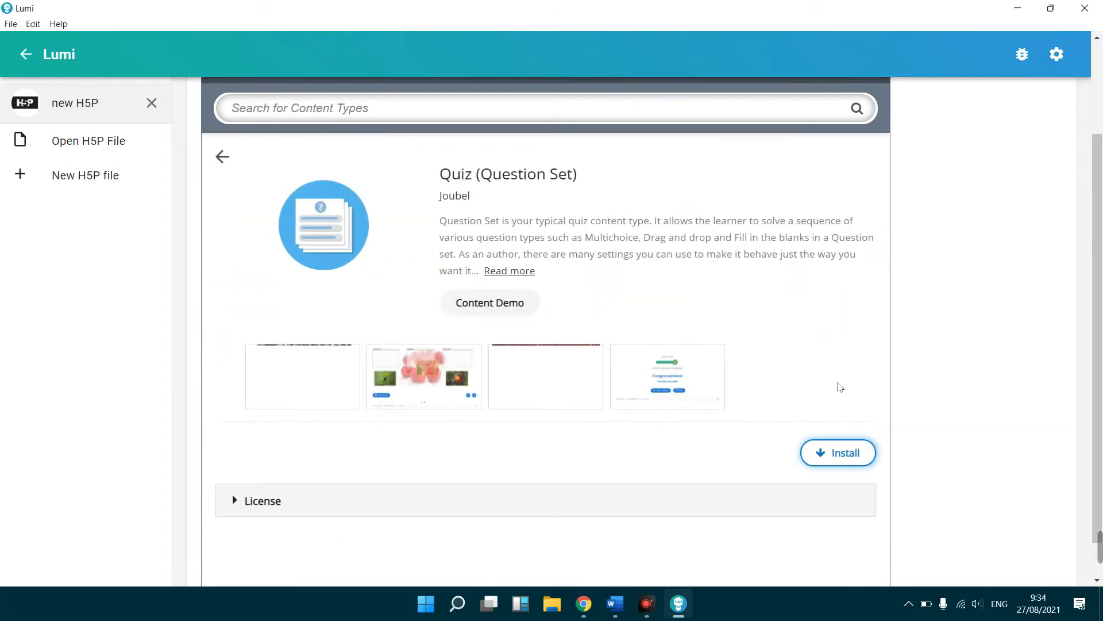
left_click(842, 452)
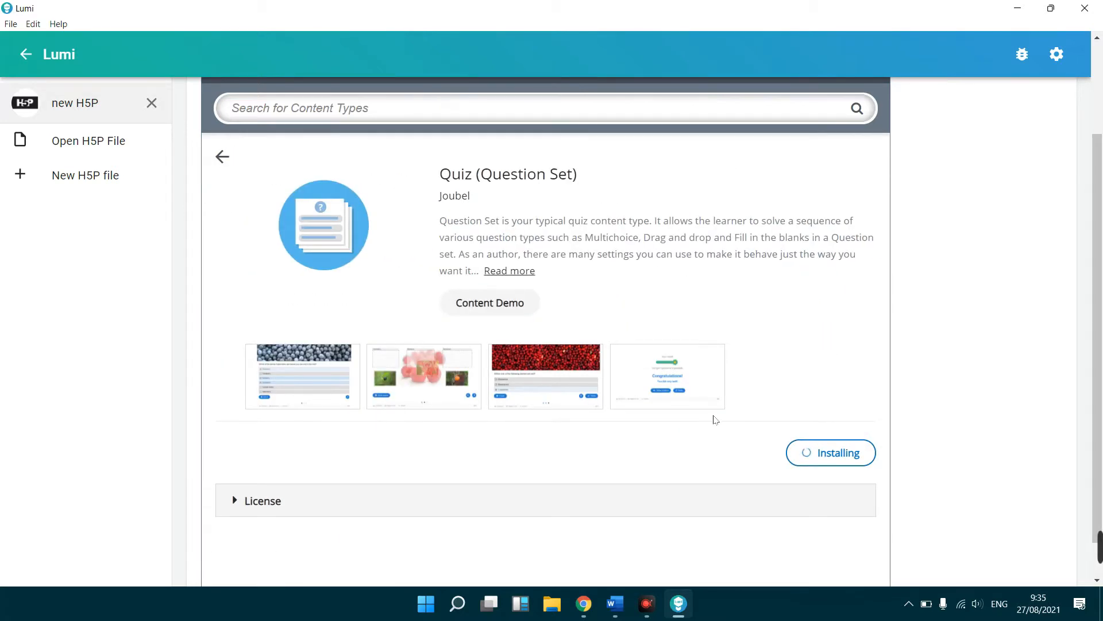
left_click(222, 156)
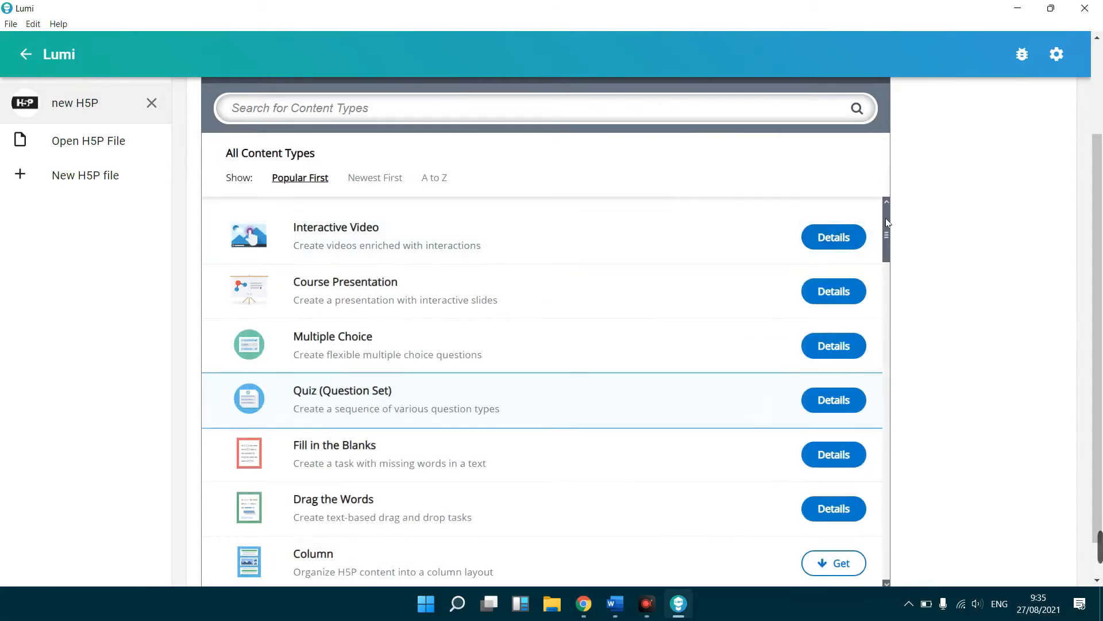
Step: Install the Column content type and return to the content type list
scroll(885, 218, "down", 5)
left_click(833, 270)
left_click(839, 452)
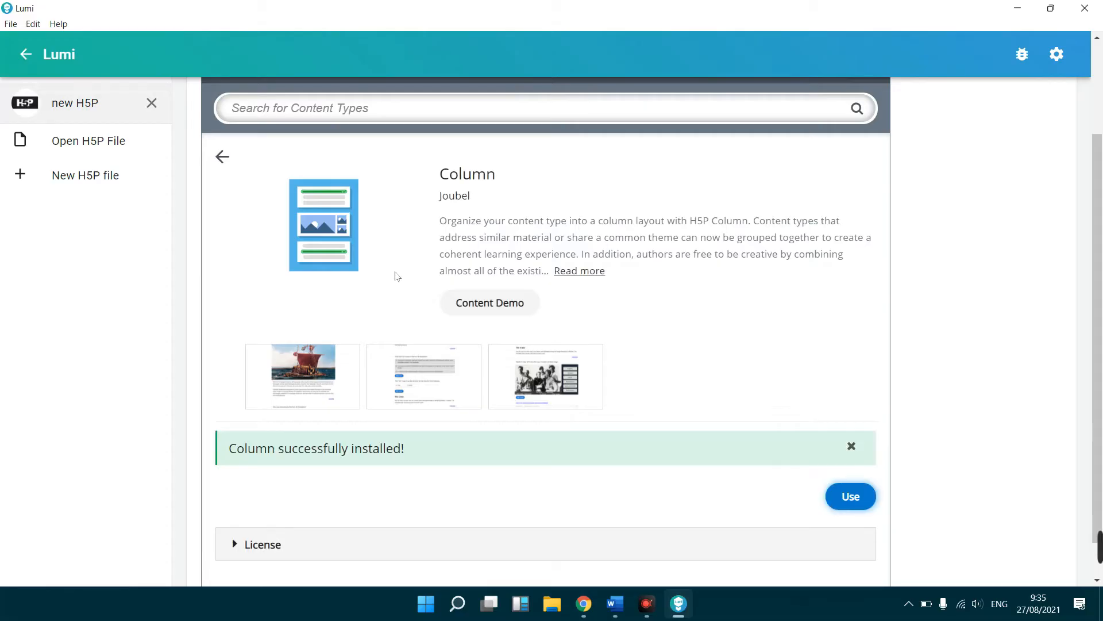
left_click(222, 156)
Step: Install the Flashcards content type and return to the content type list
scroll(888, 263, "down", 1)
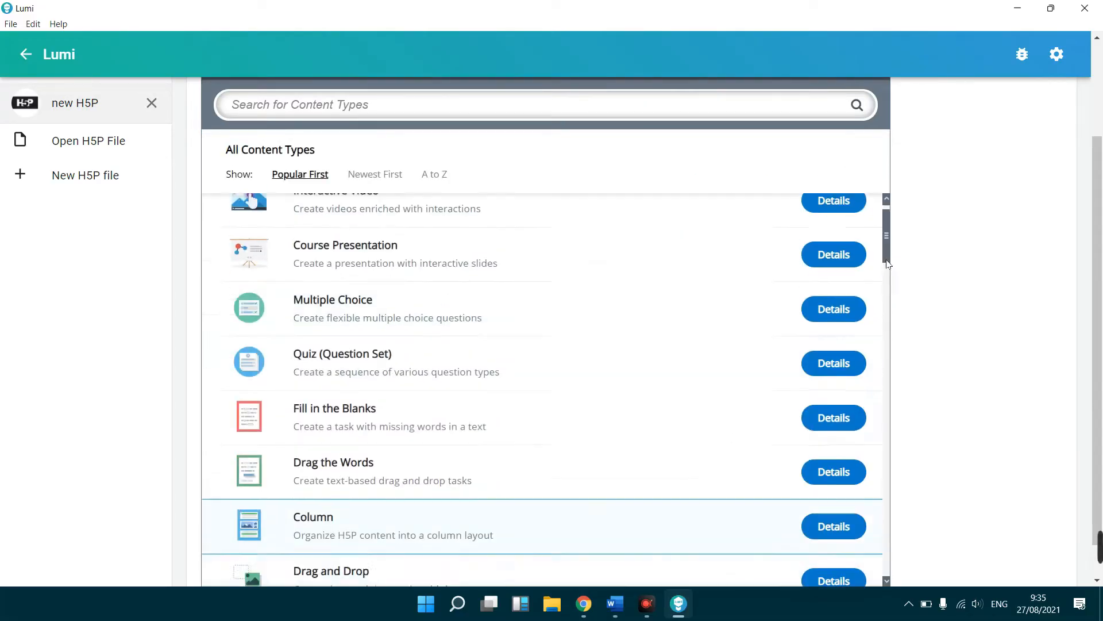
left_click_drag(888, 263, 889, 330)
left_click(823, 298)
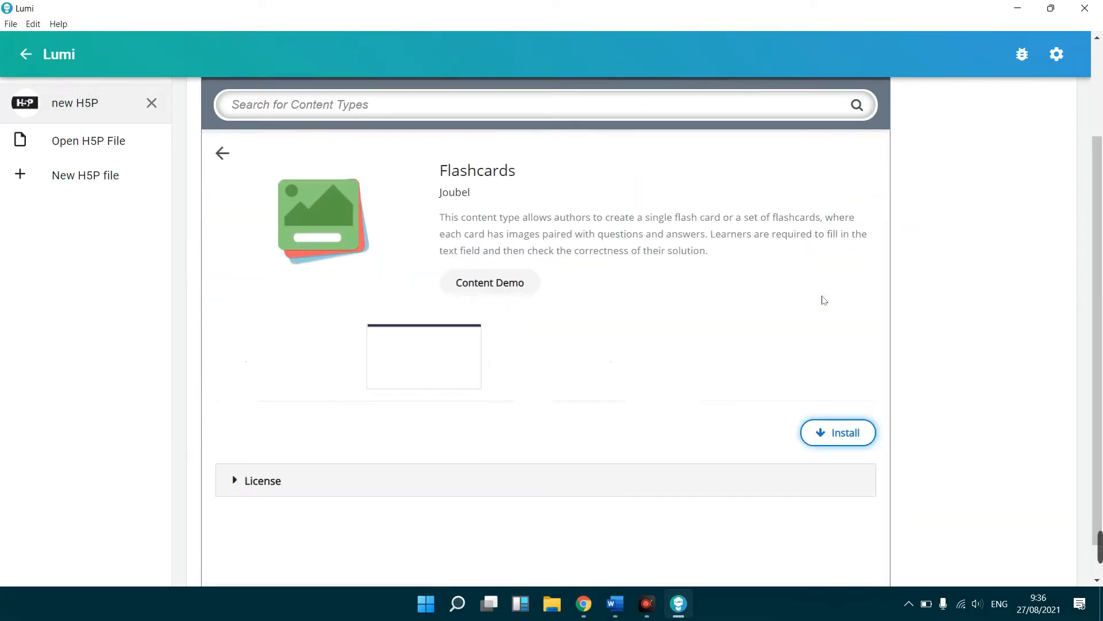
left_click(832, 438)
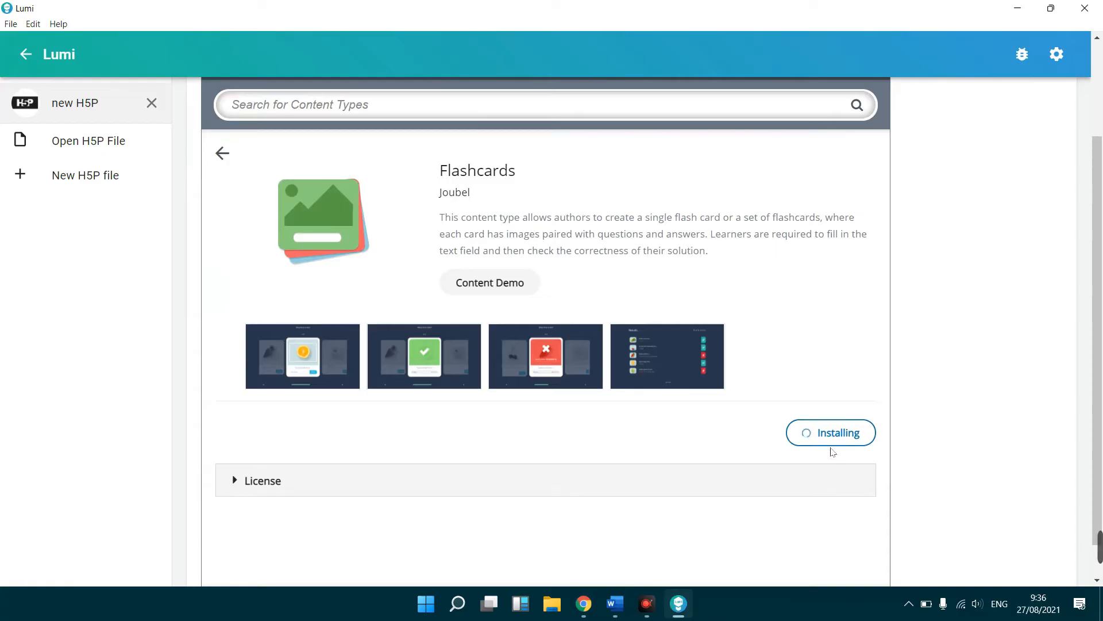
left_click(223, 153)
Step: Install further content types from lower in the list, including Guess the Answer, and return to the list
left_click_drag(888, 292, 898, 473)
left_click(839, 308)
left_click(841, 449)
left_click(223, 152)
left_click(833, 389)
left_click(833, 414)
left_click(223, 152)
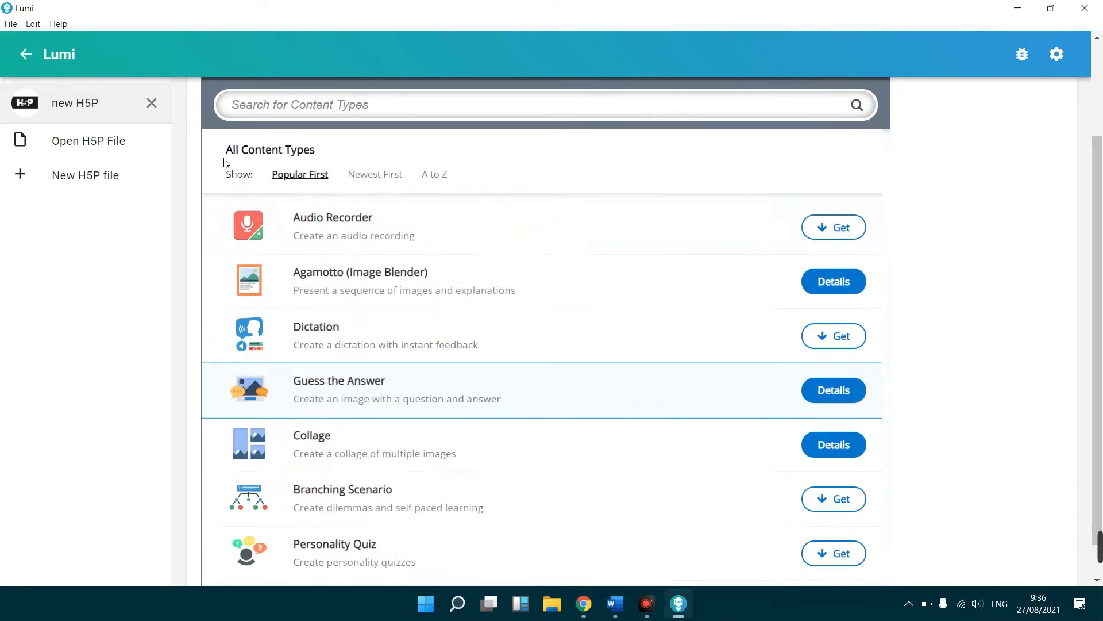
Step: Install the Interactive Book content type from near the end of the list
left_click_drag(884, 467, 894, 515)
left_click(839, 438)
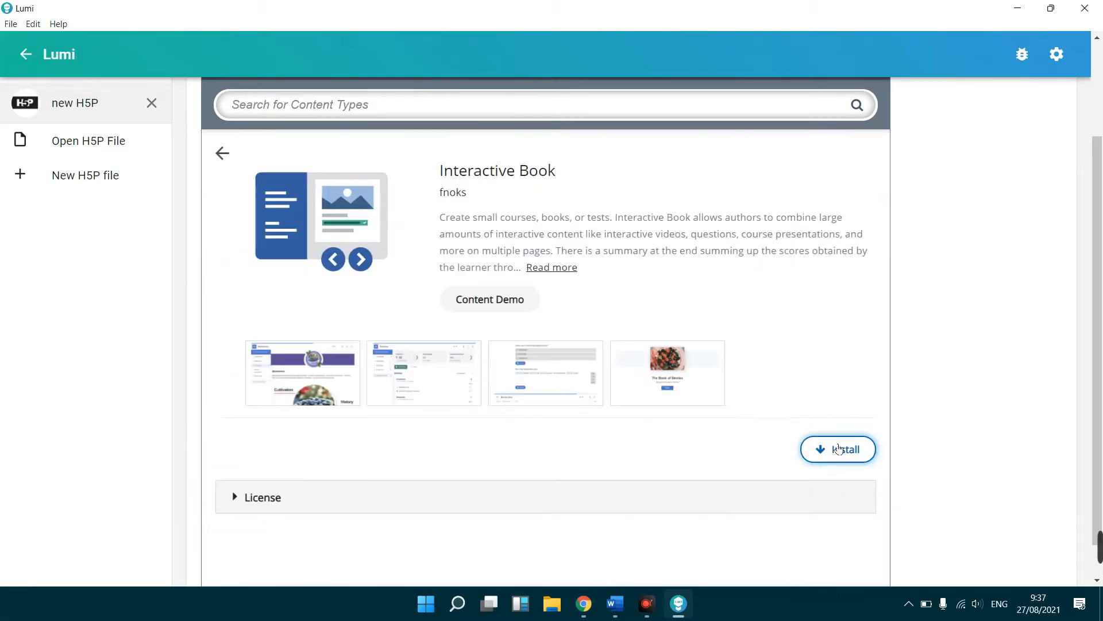
left_click(833, 457)
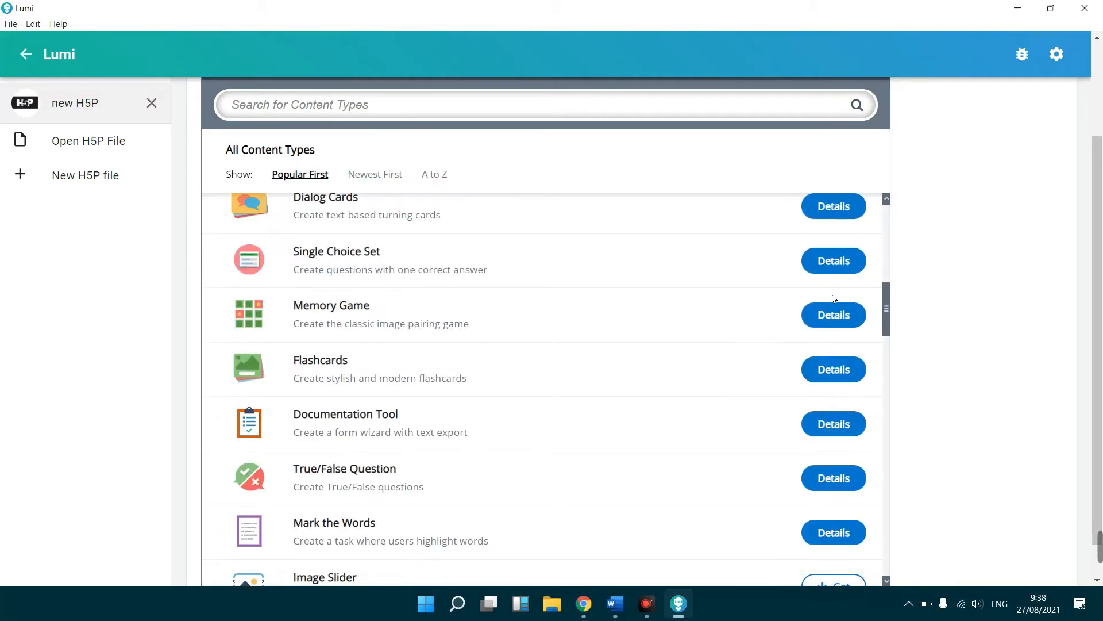
Step: Review the content types in the list down to Interactive Book, and close Lumi
scroll(833, 298, "down", 4)
scroll(840, 335, "down", 1)
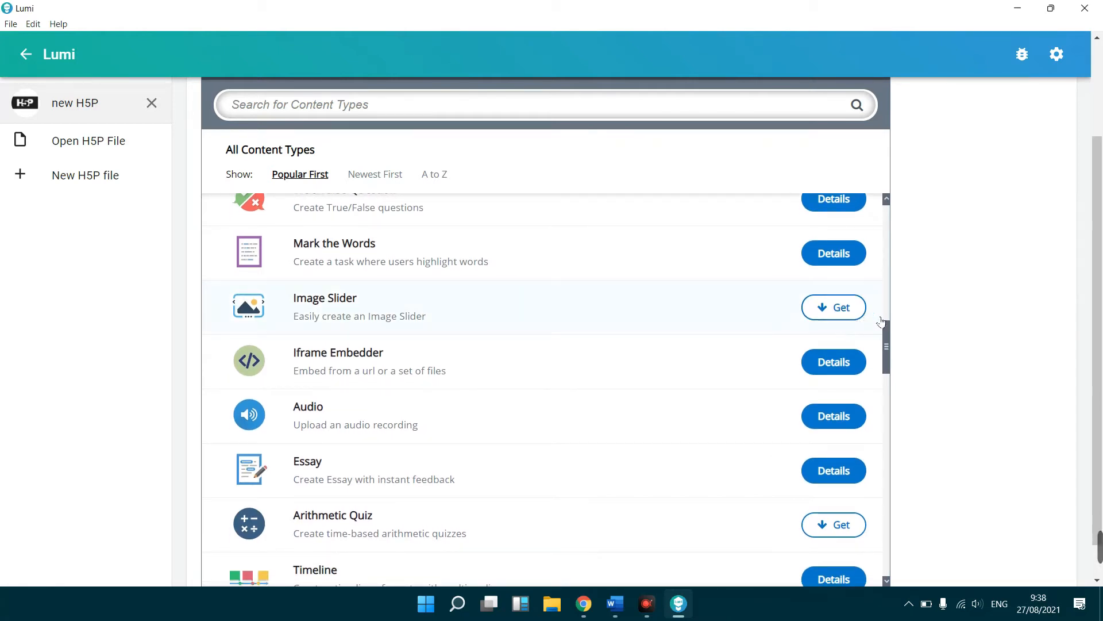
left_click_drag(889, 344, 894, 513)
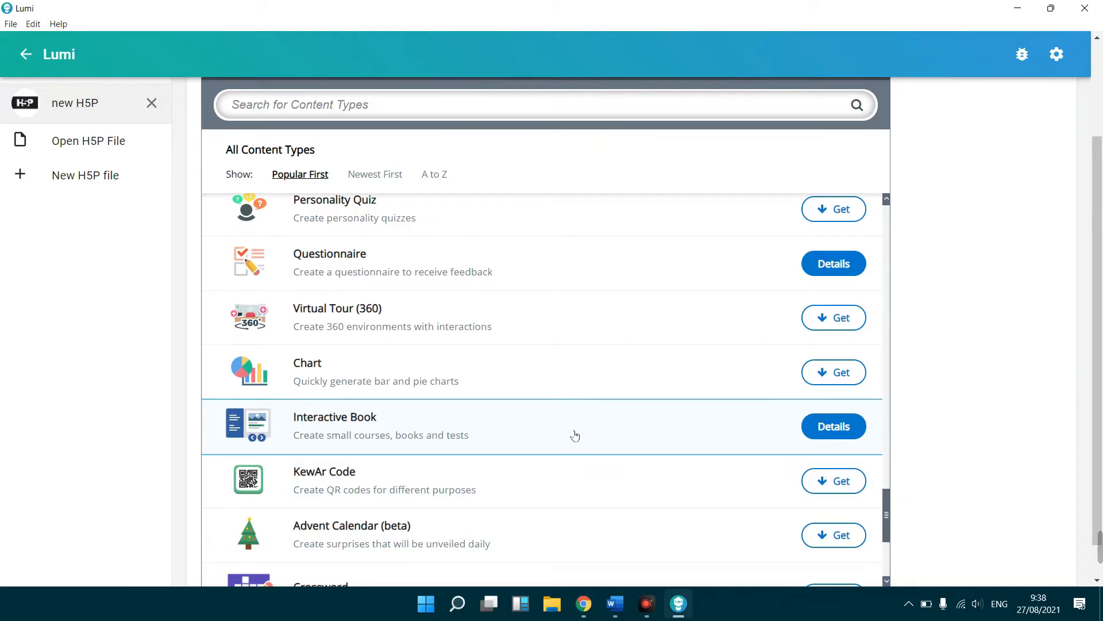
left_click(1085, 8)
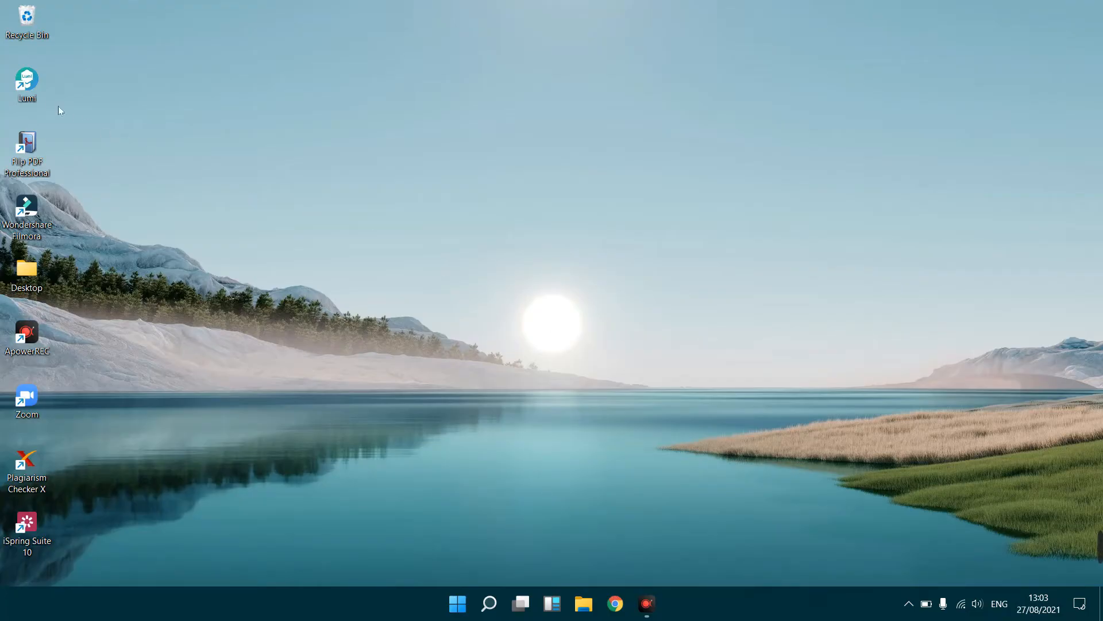
Step: Launch Lumi, start a new H5P in the H5P Editor, and maximize the window
double_click(29, 80)
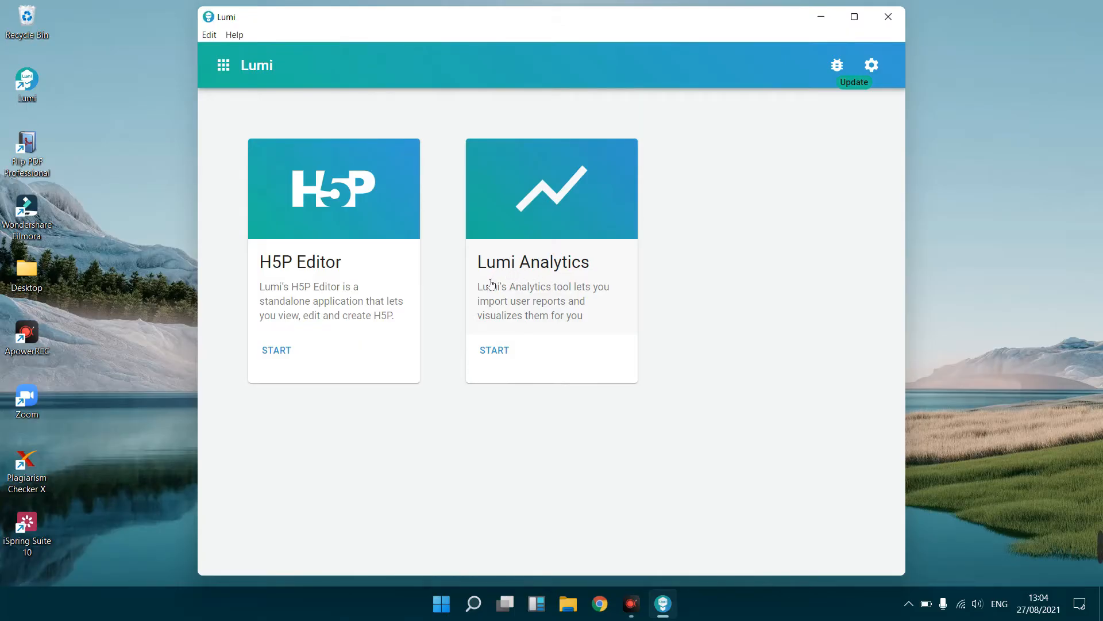
left_click(284, 273)
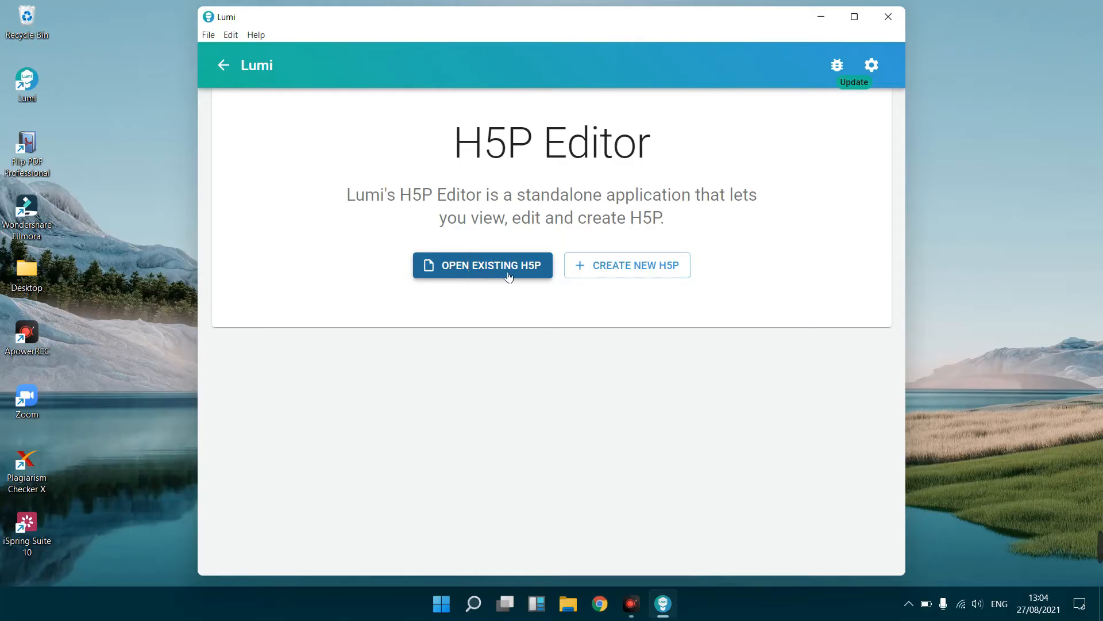
left_click(630, 272)
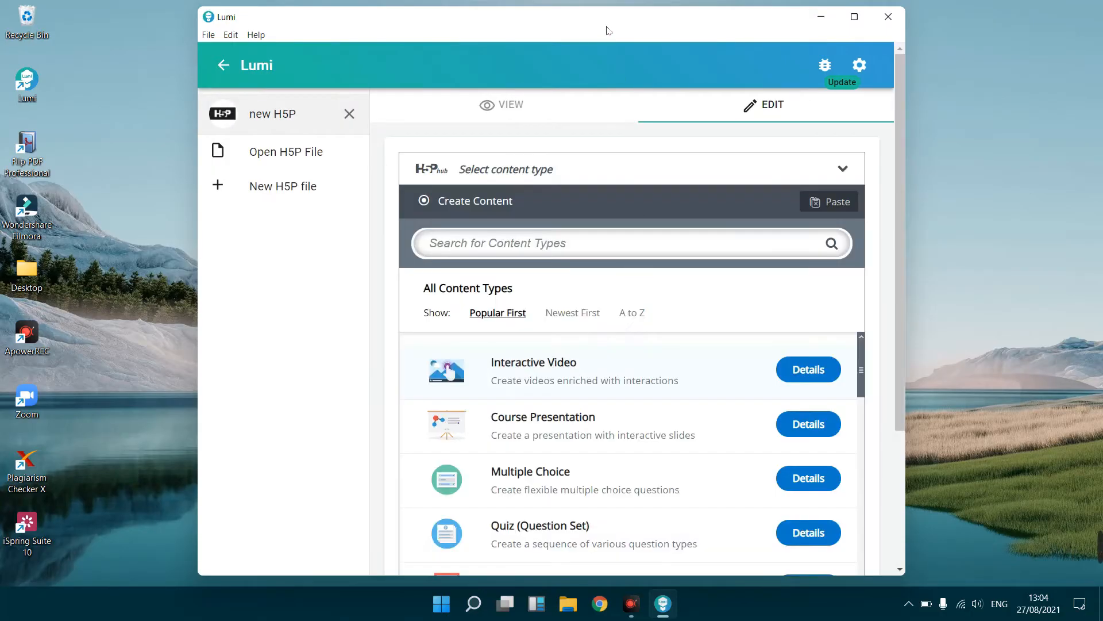
double_click(609, 31)
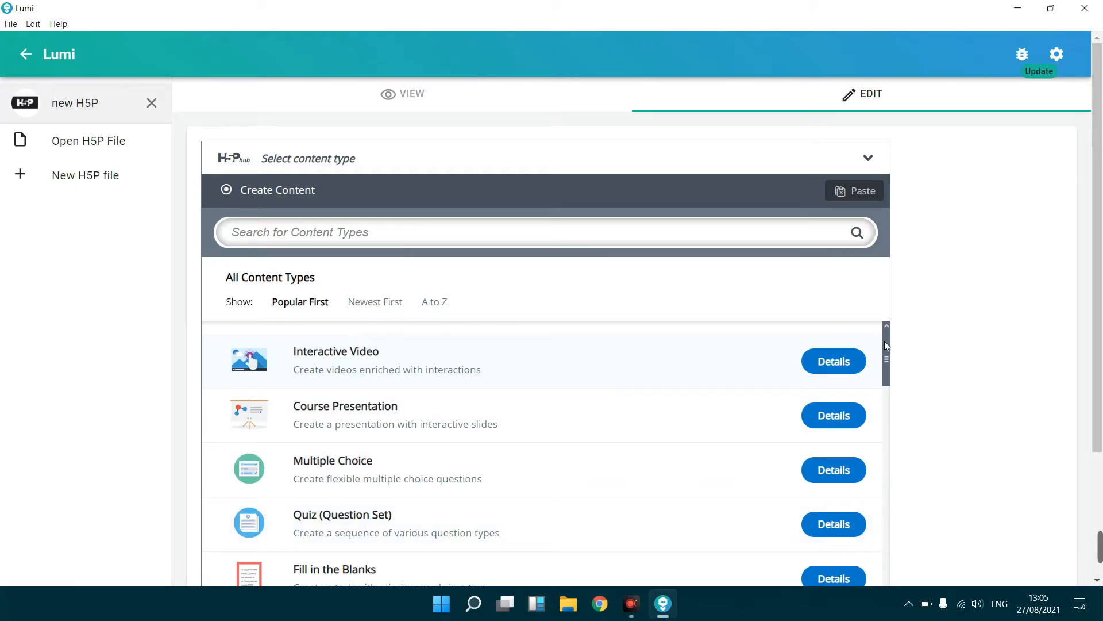
Step: Choose Interactive Book from the content type list for the new H5P
left_click_drag(887, 344, 881, 476)
left_click_drag(882, 484, 886, 581)
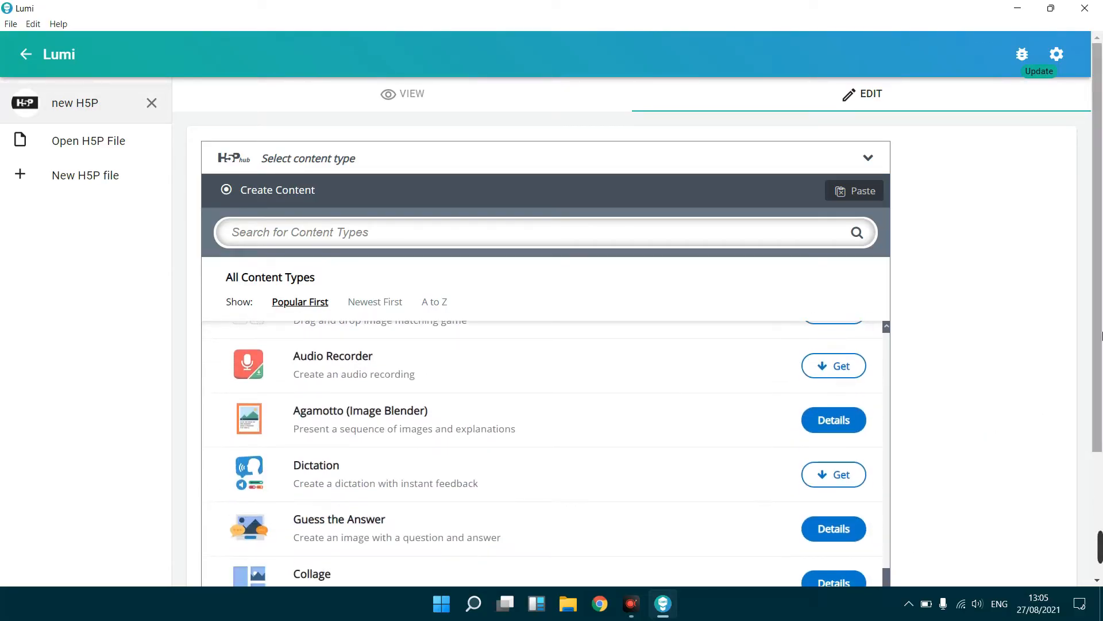
scroll(1098, 358, "down", 3)
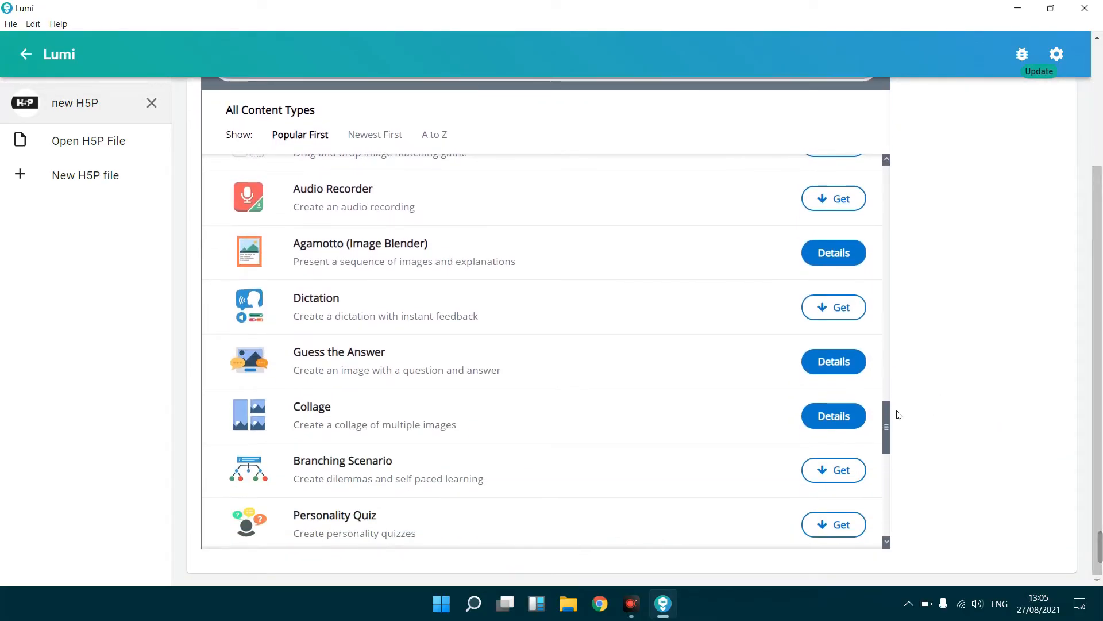
left_click_drag(885, 413, 885, 475)
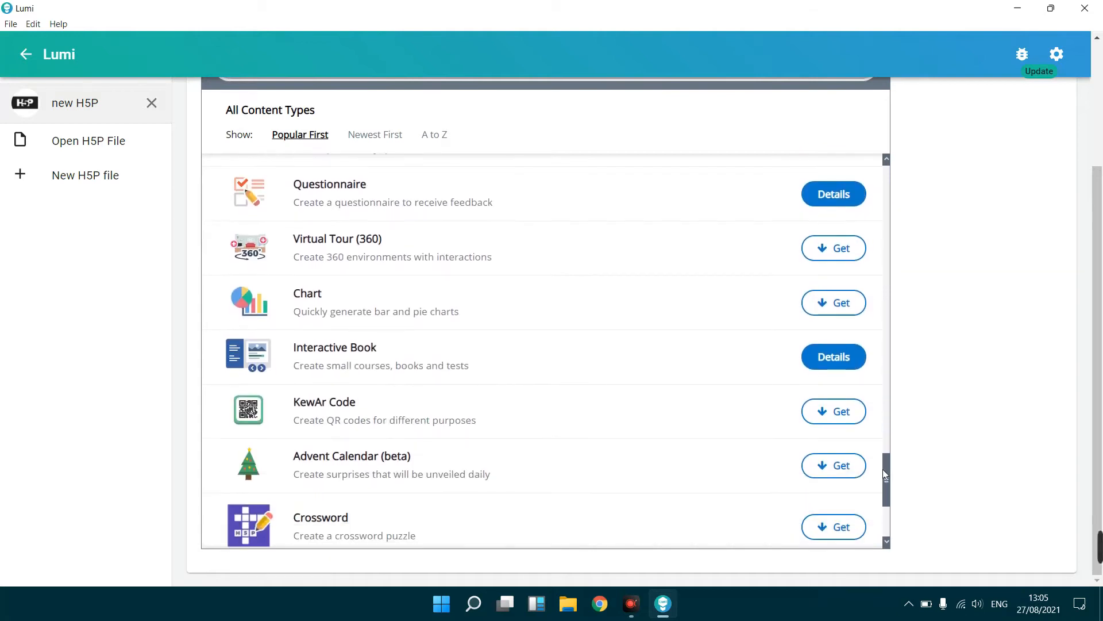
left_click(337, 358)
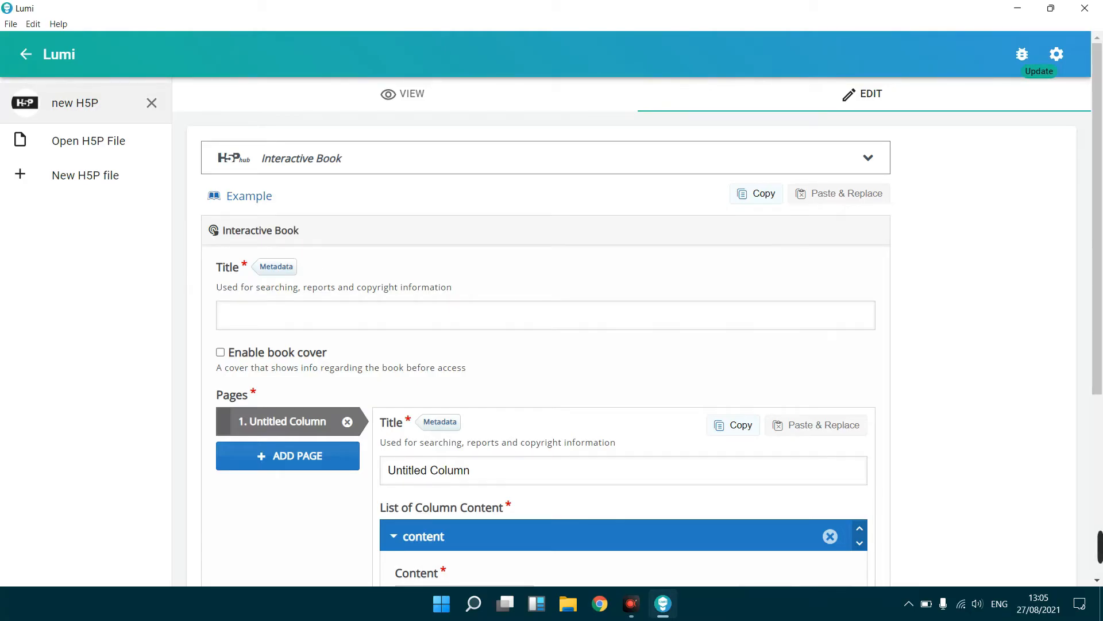
Step: Title the interactive book "Modul Perancangan Media Visual" and enable its book cover
left_click(233, 312)
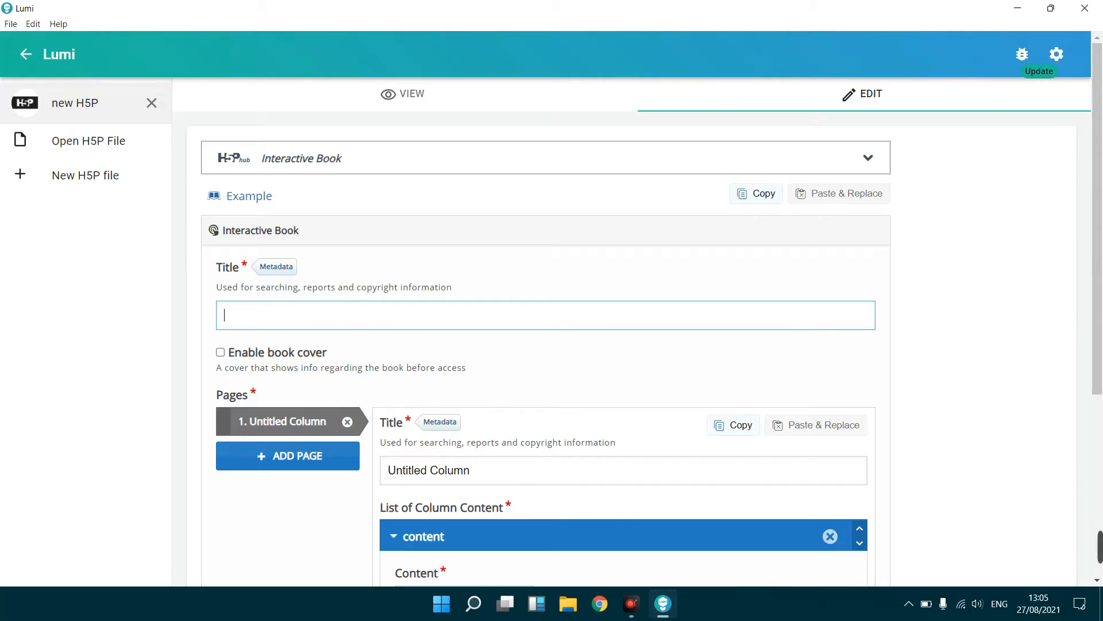
type("Modul Peranca")
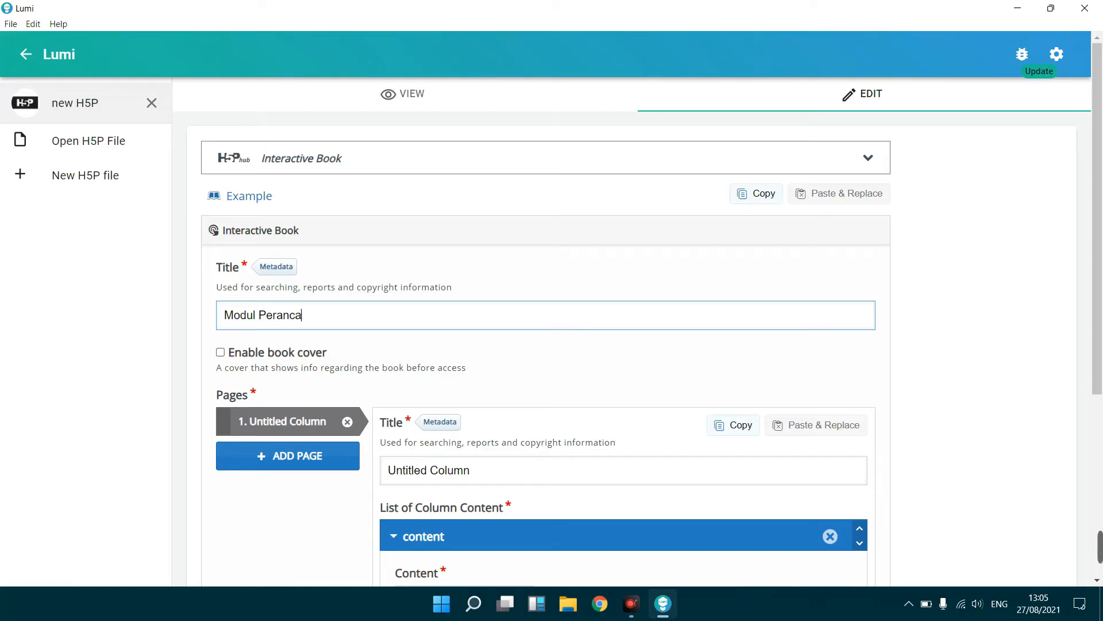
type("ngan Media Visual")
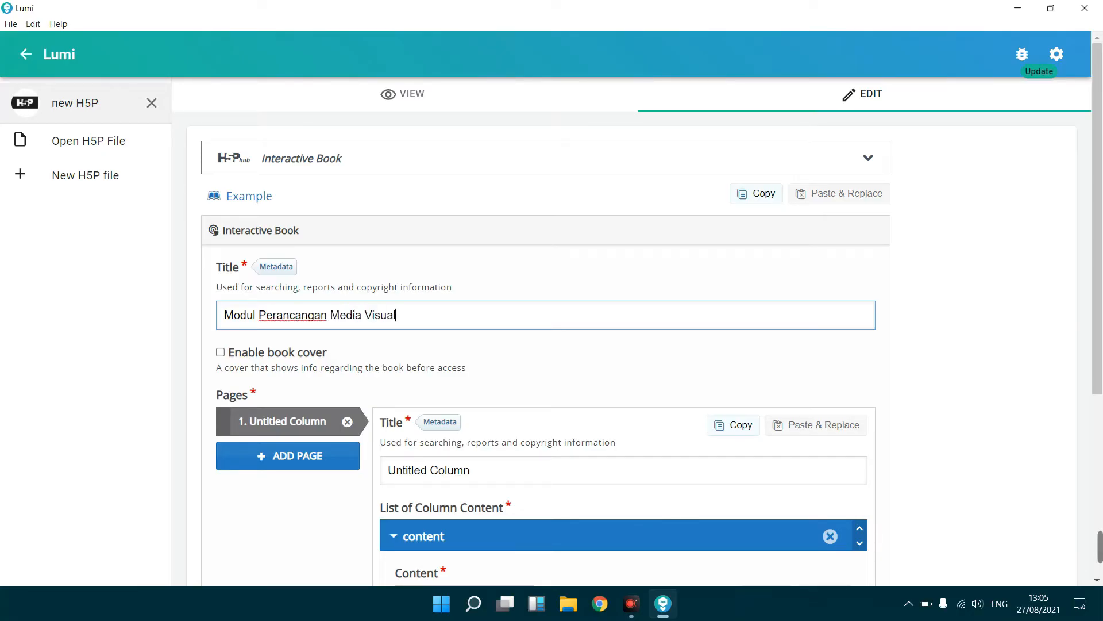
left_click(221, 352)
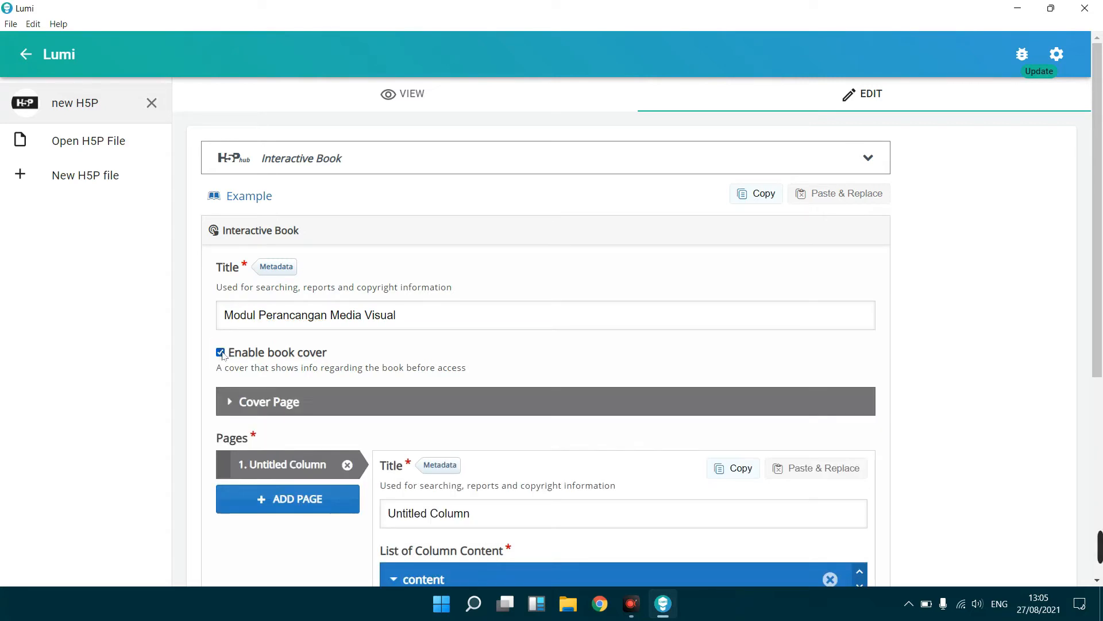
Step: Expand the Cover Page settings and add "ikon aplikasi 512" from the Pictures folder as the cover image
left_click(270, 405)
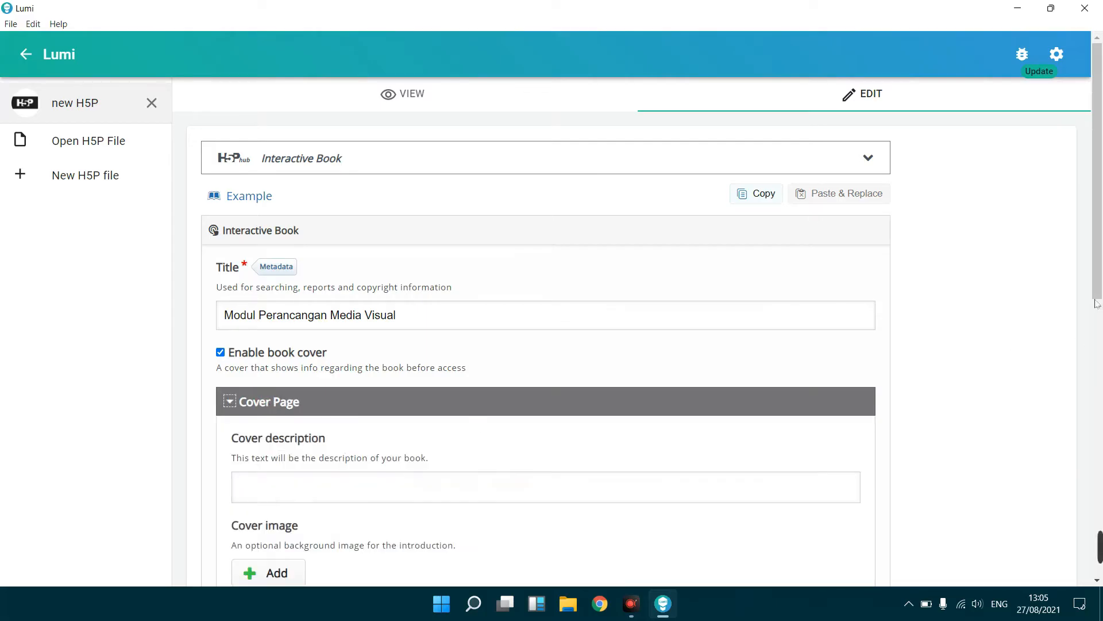
scroll(1102, 255, "down", 2)
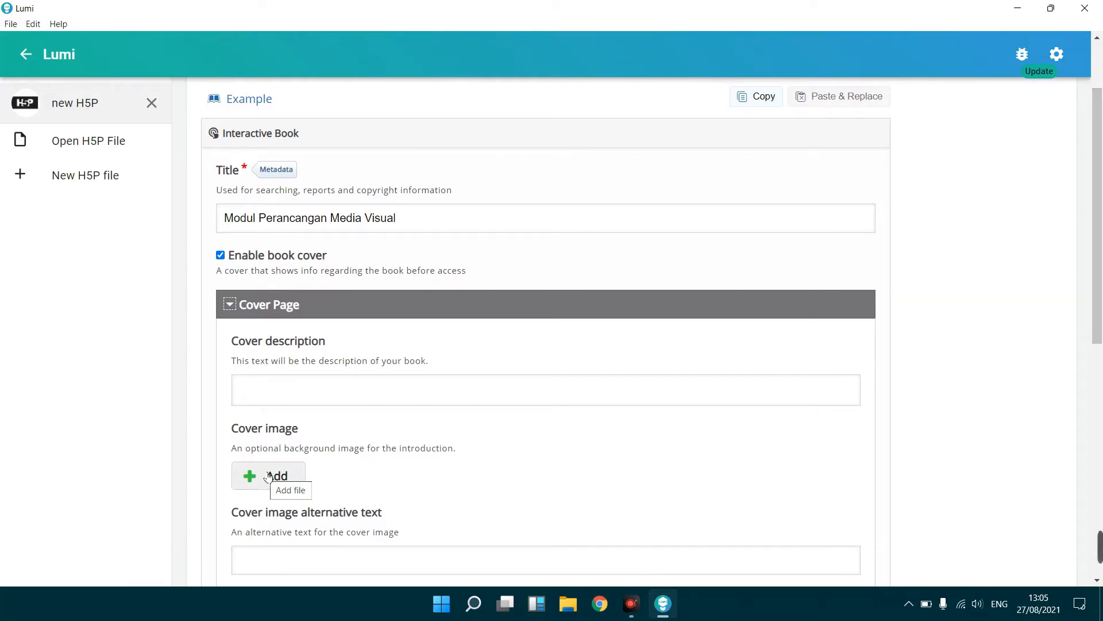
left_click(268, 476)
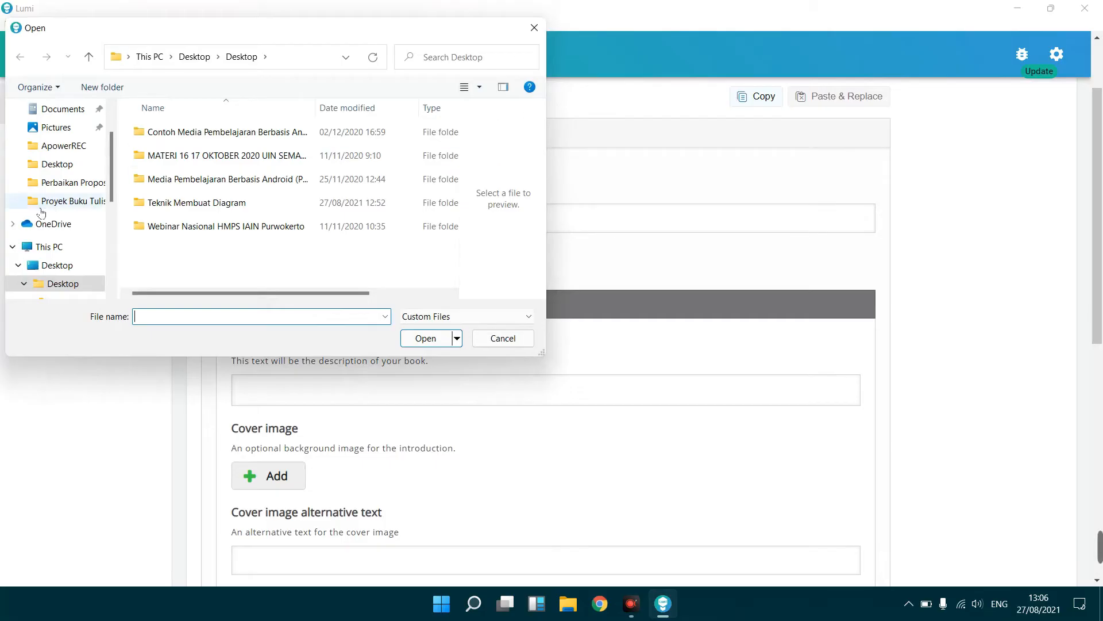
left_click(56, 127)
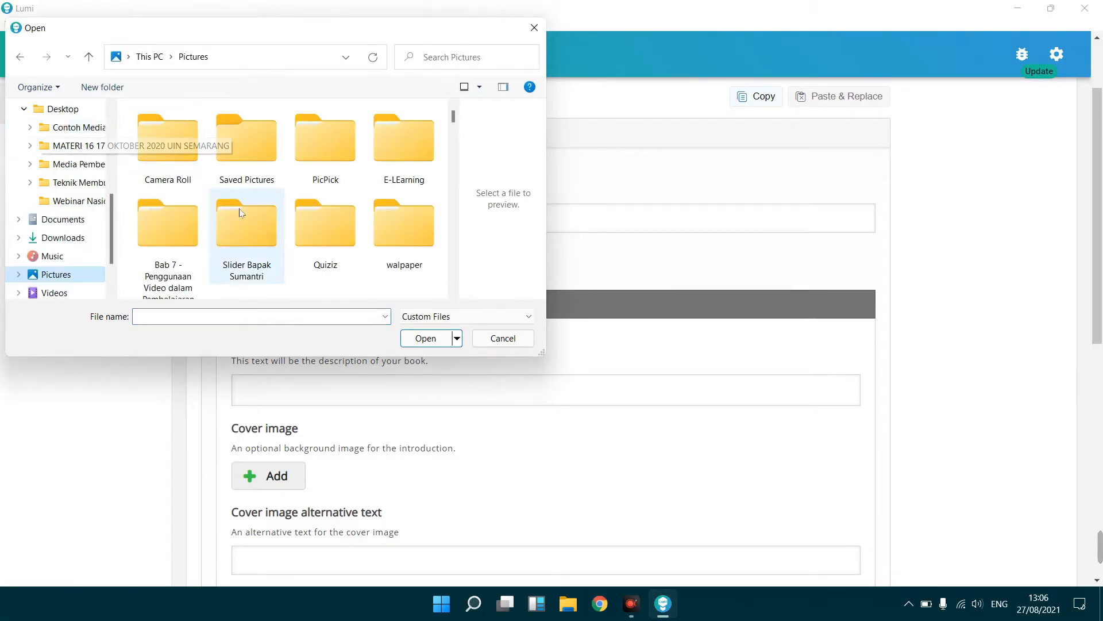
left_click(282, 247)
scroll(282, 247, "down", 2)
left_click(282, 247)
scroll(282, 249, "down", 2)
left_click(282, 249)
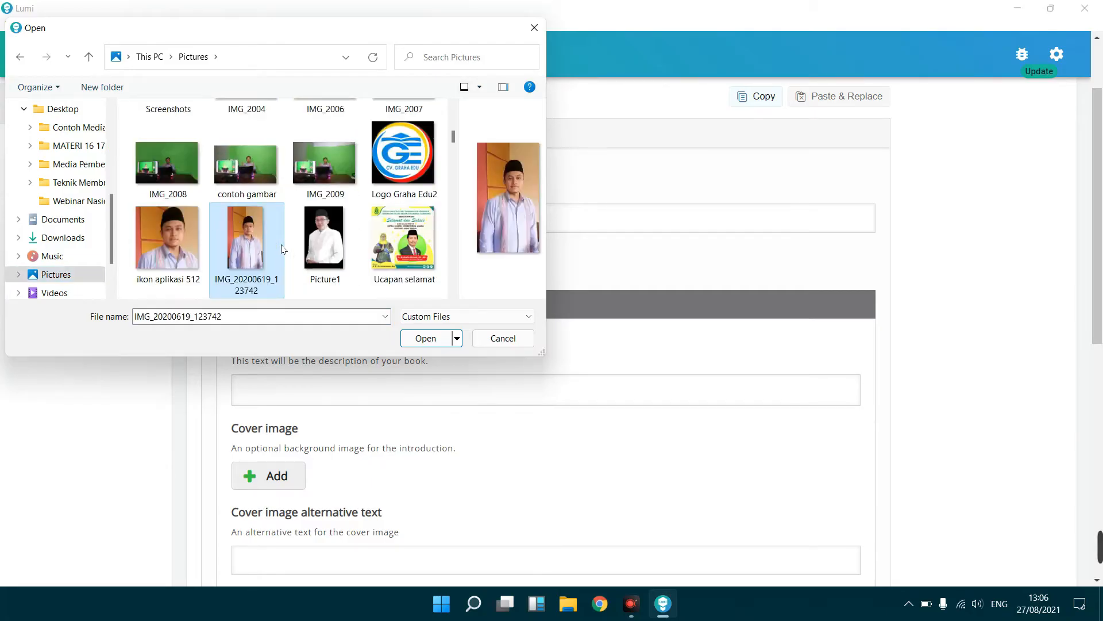
left_click(136, 251)
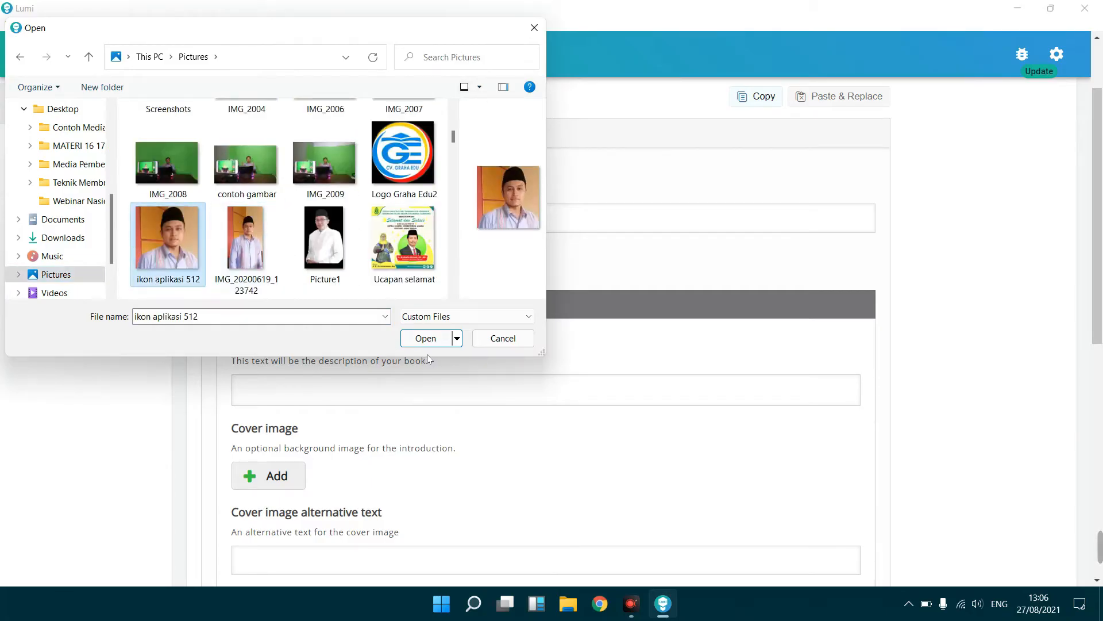
left_click(426, 339)
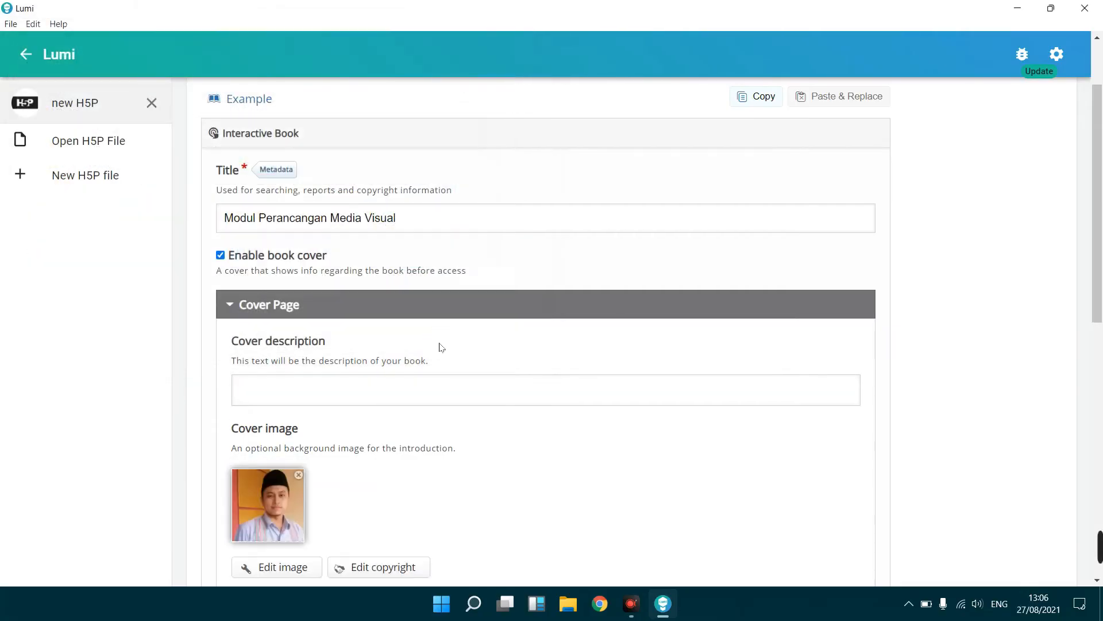
Step: Replace the first page's title with "Pendahuluan"
scroll(1101, 233, "down", 7)
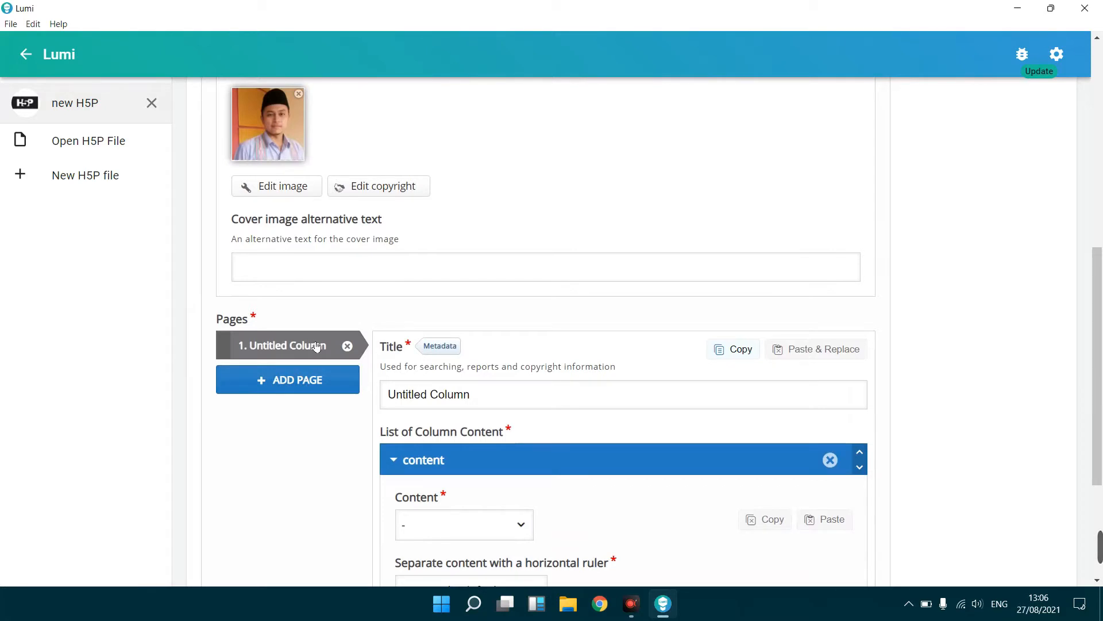
left_click_drag(470, 394, 383, 393)
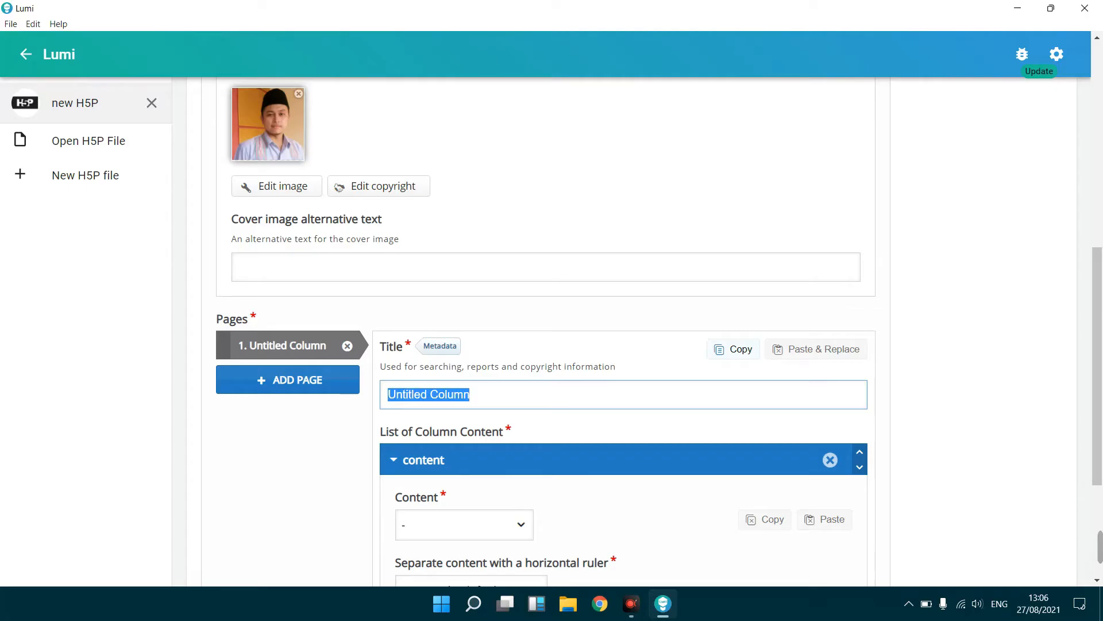
key("BackSpace")
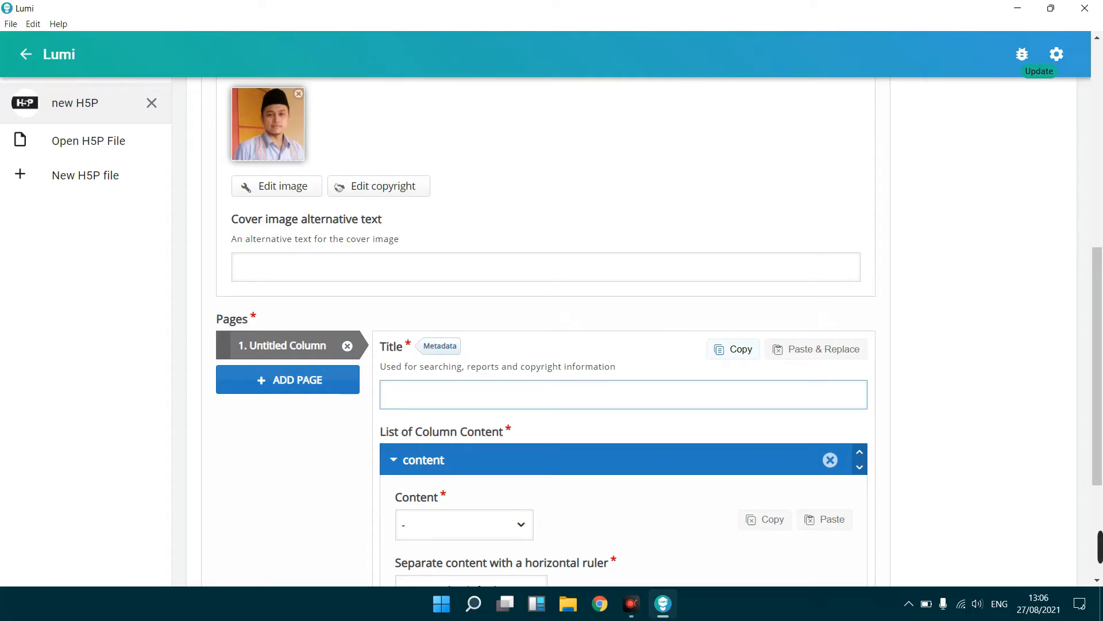
type("Pendahuluan")
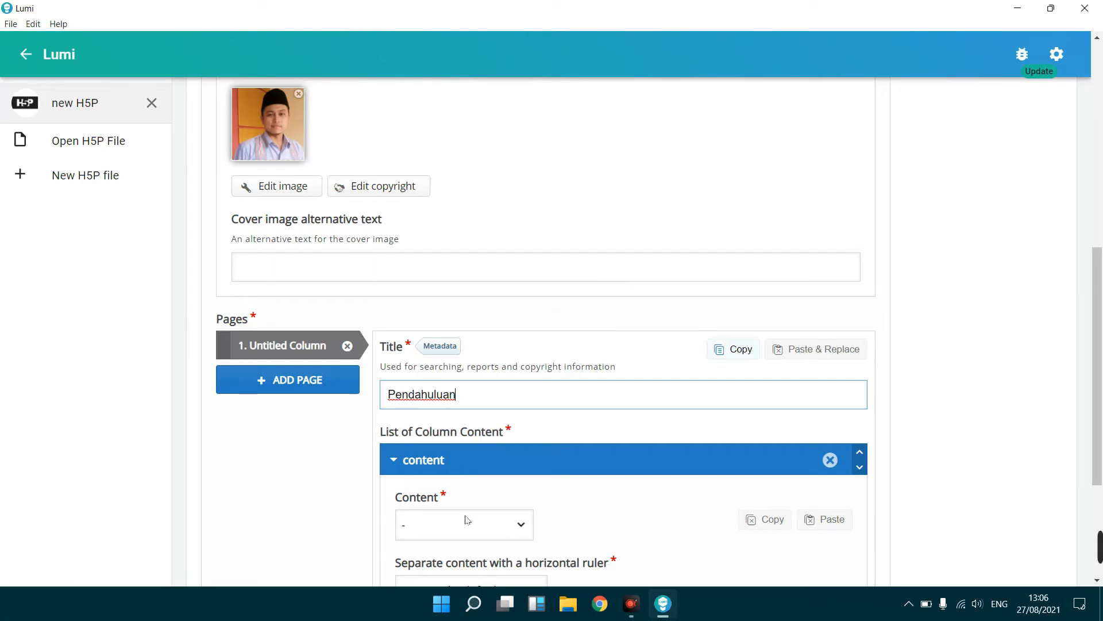
Step: Set the content type of the Pendahuluan page's first content block to Text
left_click(523, 525)
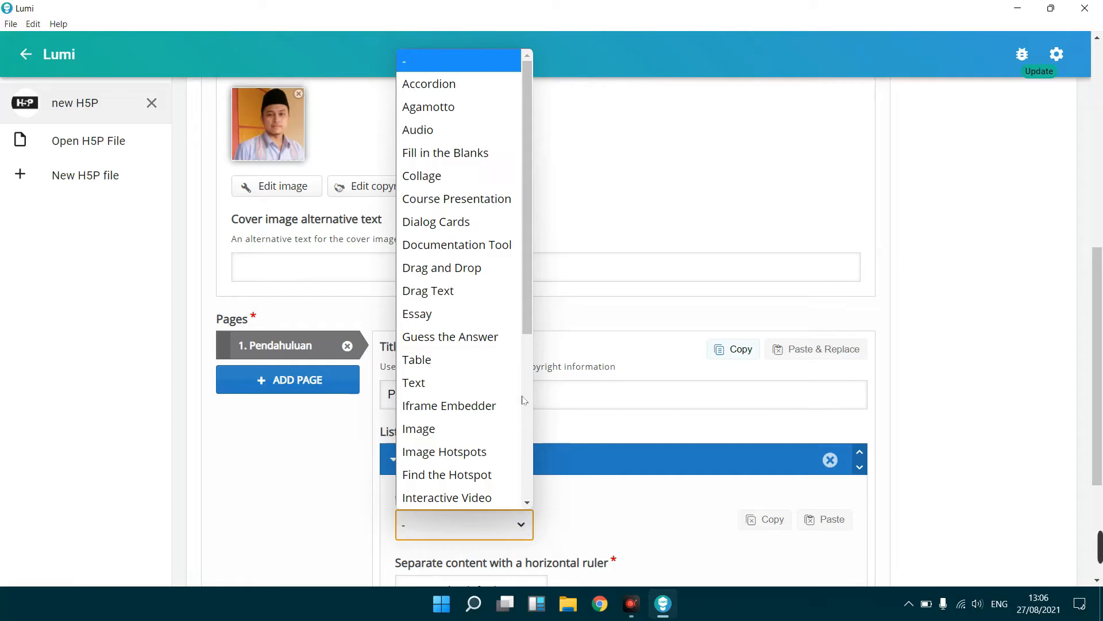
left_click_drag(523, 295, 533, 323)
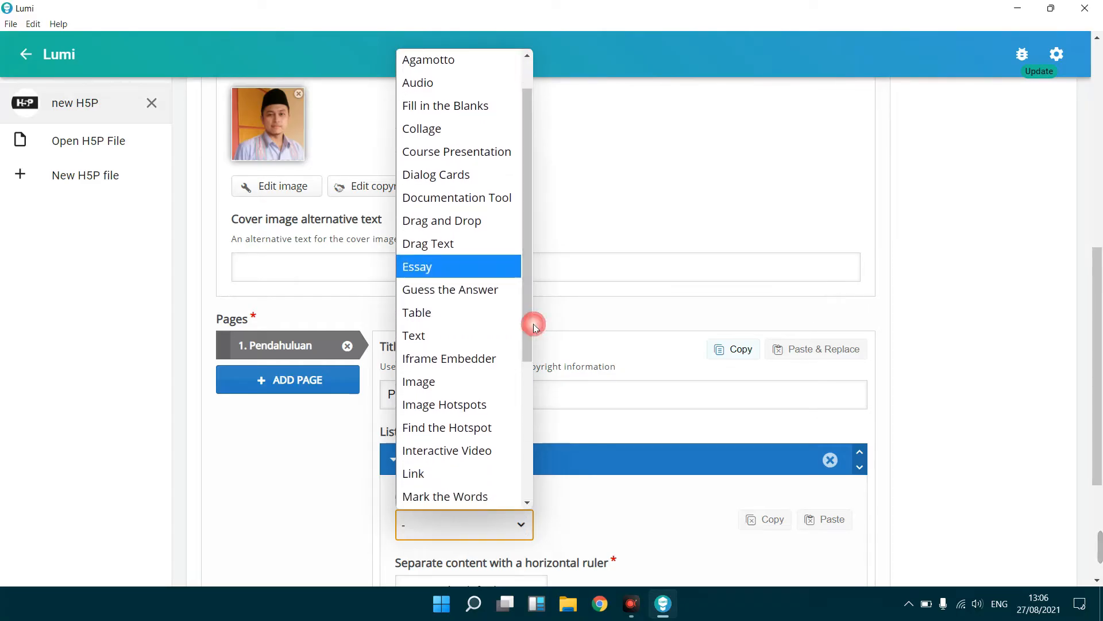
left_click(427, 338)
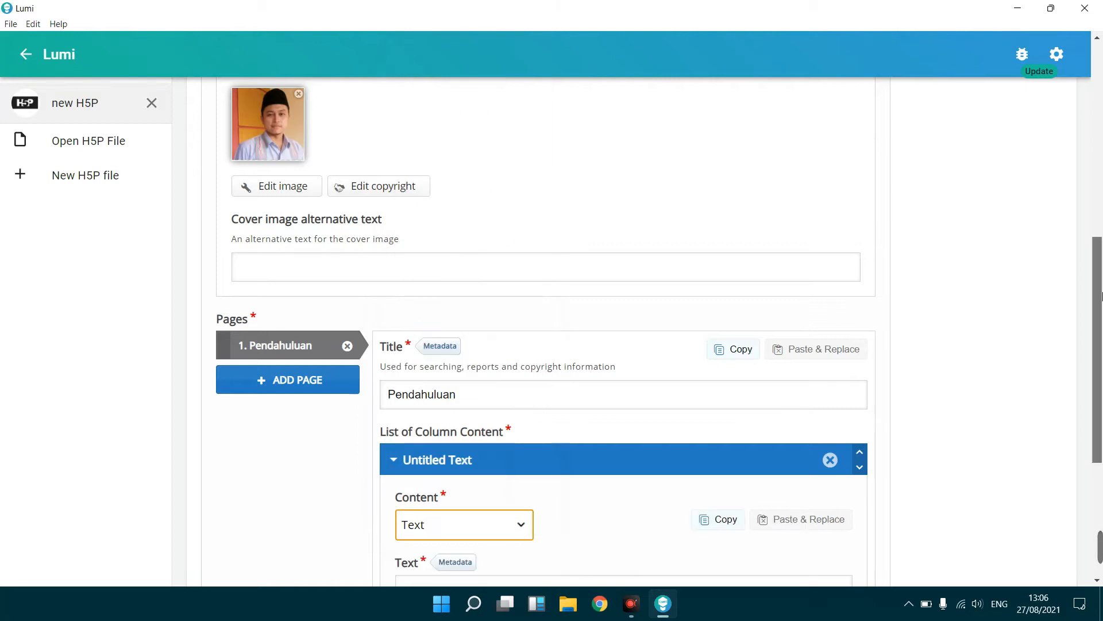
Step: Enter "Kompetensi Dasar" in the first text block and format it as Heading 2
scroll(1101, 368, "down", 3)
scroll(1101, 368, "down", 1)
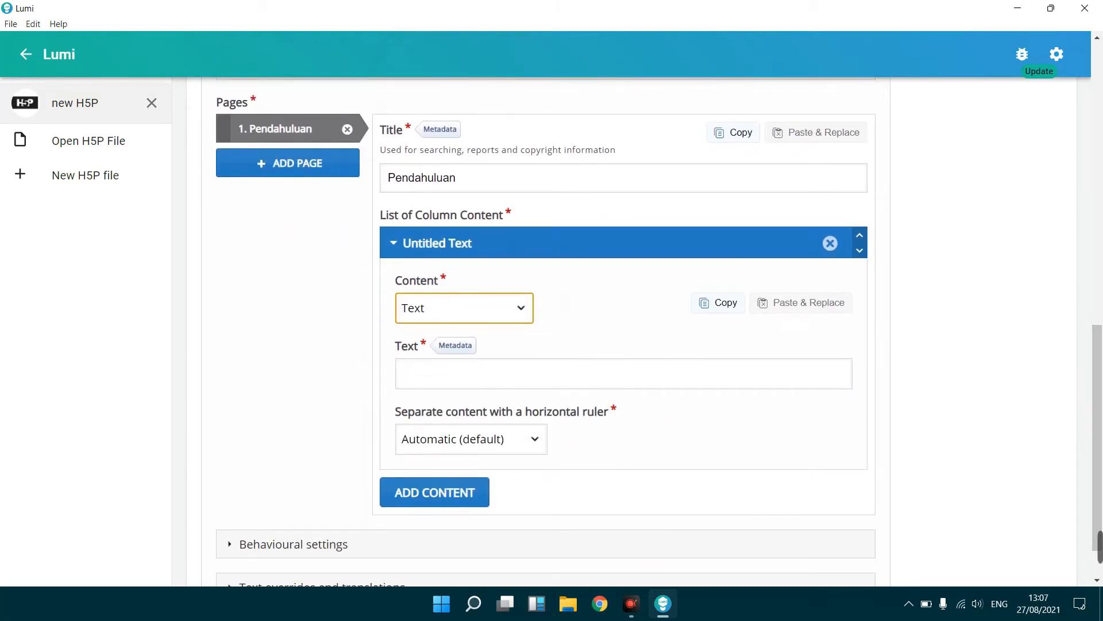
left_click(414, 374)
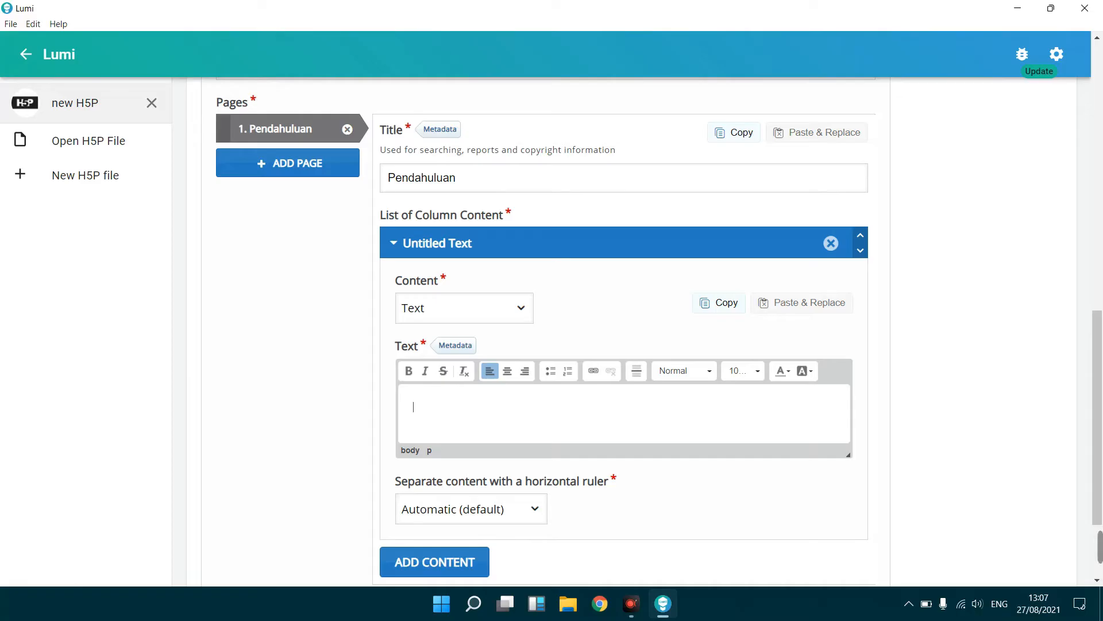
type("Kompetensi Dasar")
key("ctrl+a")
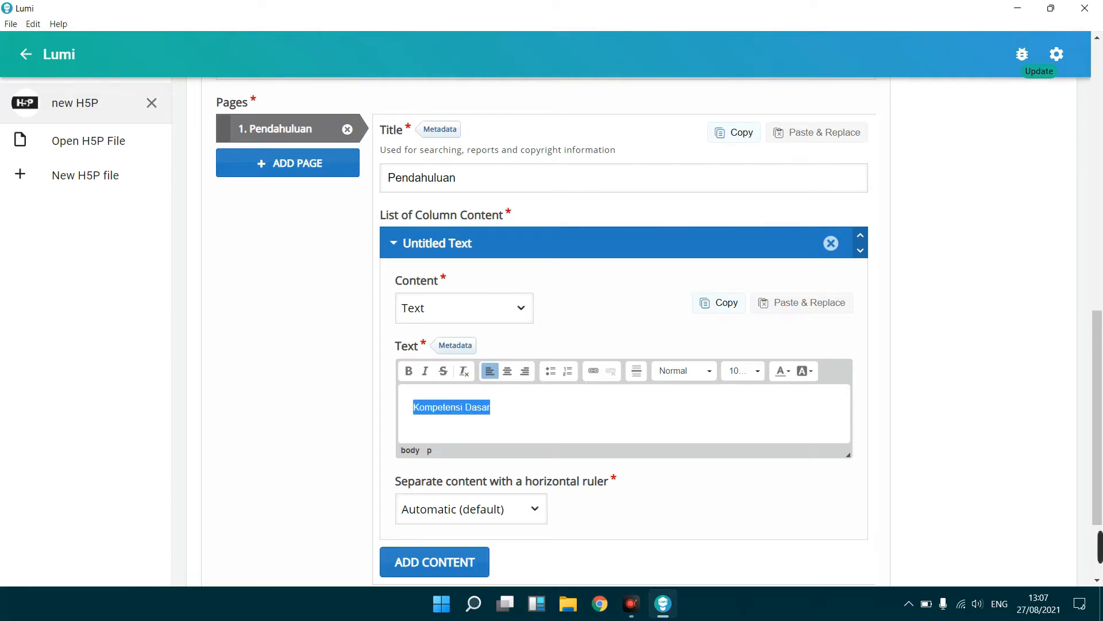
left_click(709, 374)
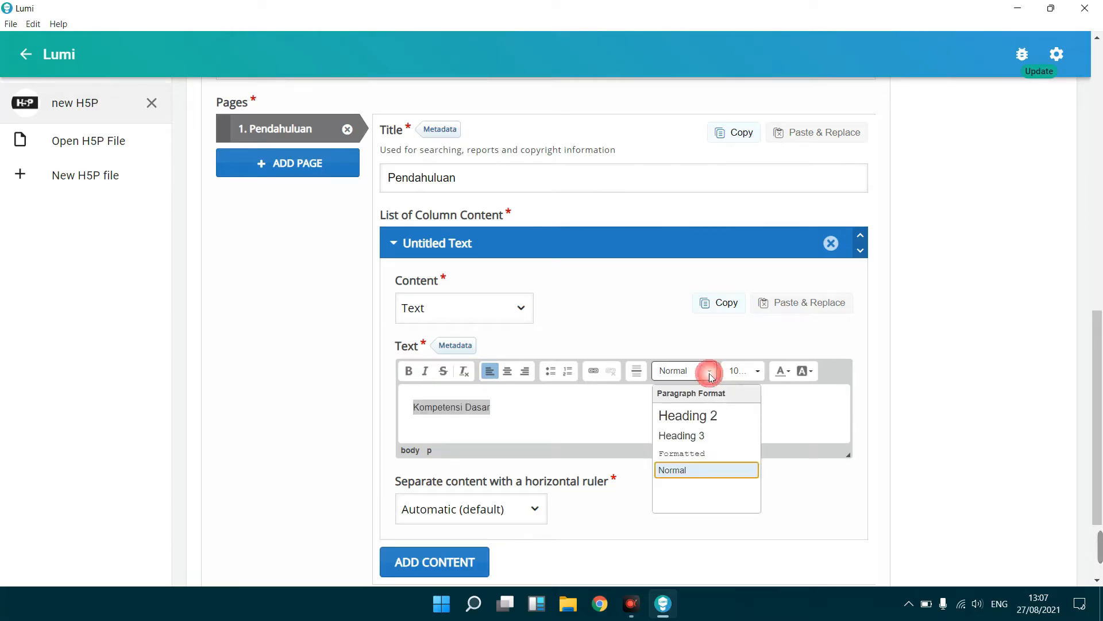
left_click(713, 426)
left_click(547, 417)
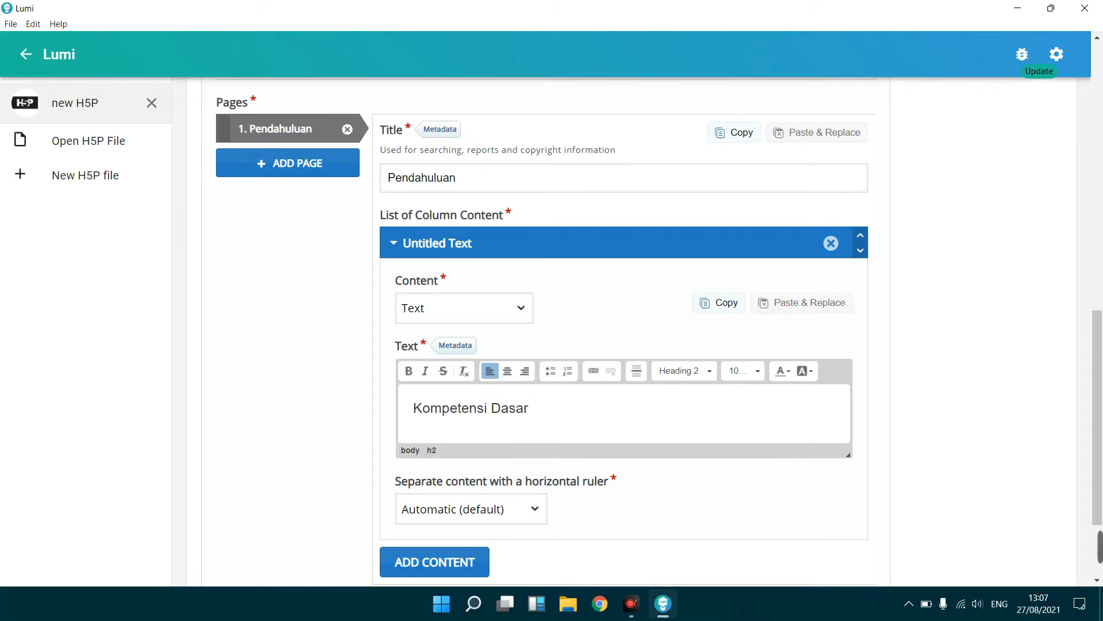
Step: Add a second content block to the Pendahuluan page and set its type to Text
left_click(437, 569)
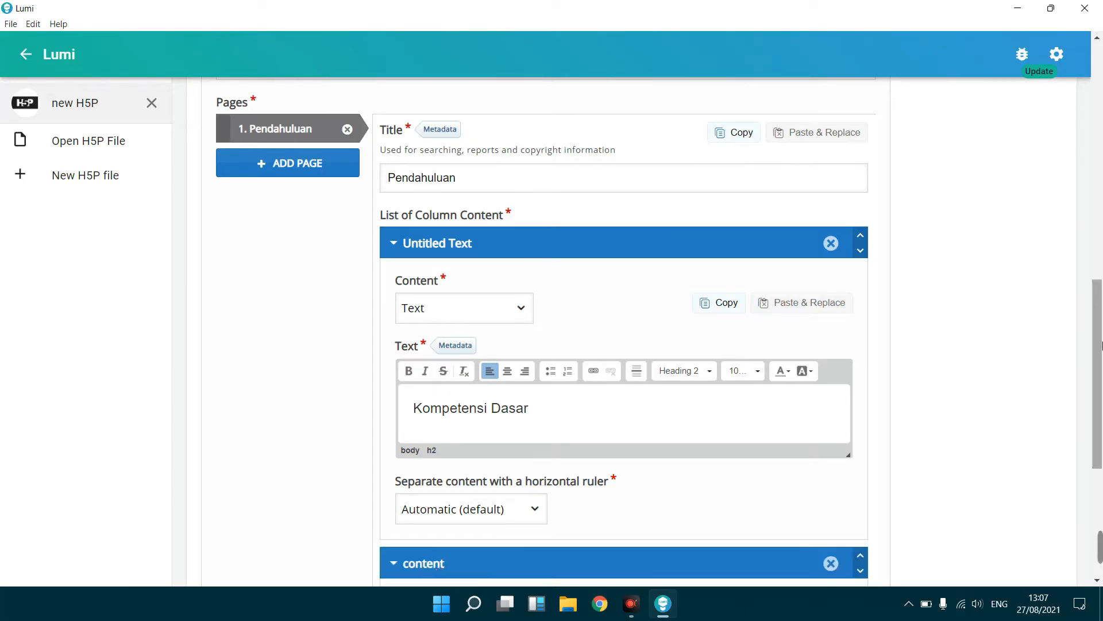
left_click_drag(1097, 347, 1097, 420)
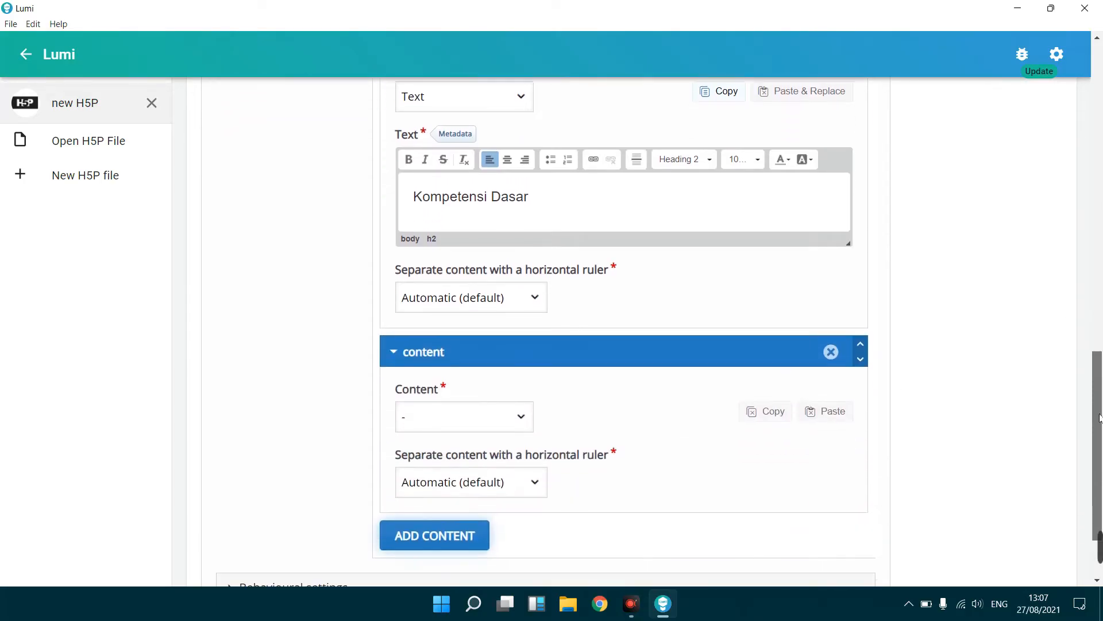
left_click(523, 417)
scroll(493, 345, "down", 1)
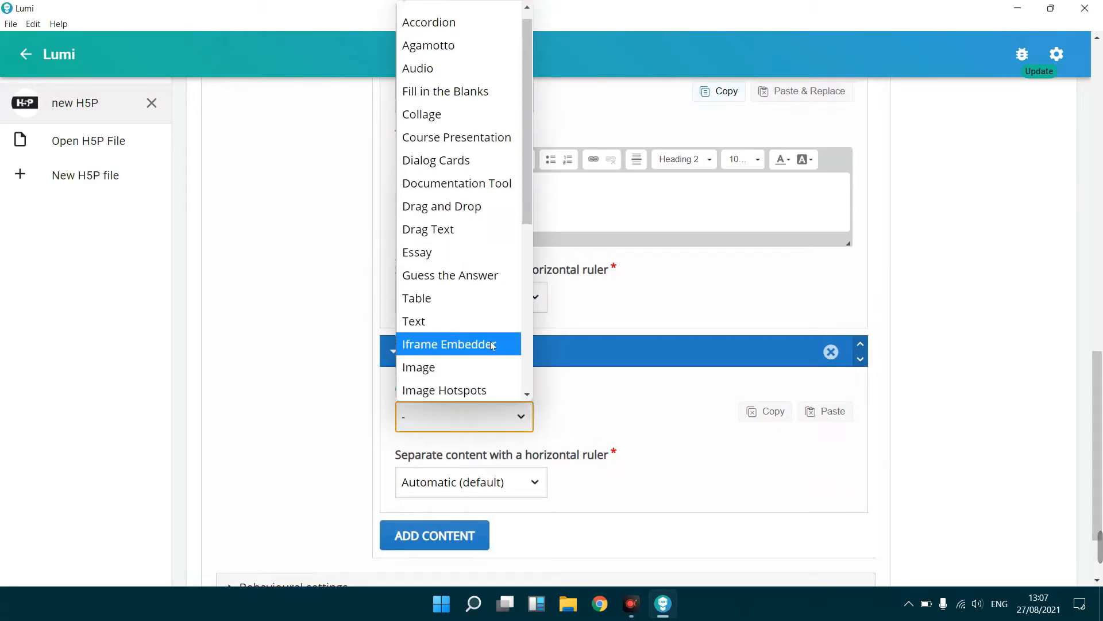
left_click(432, 325)
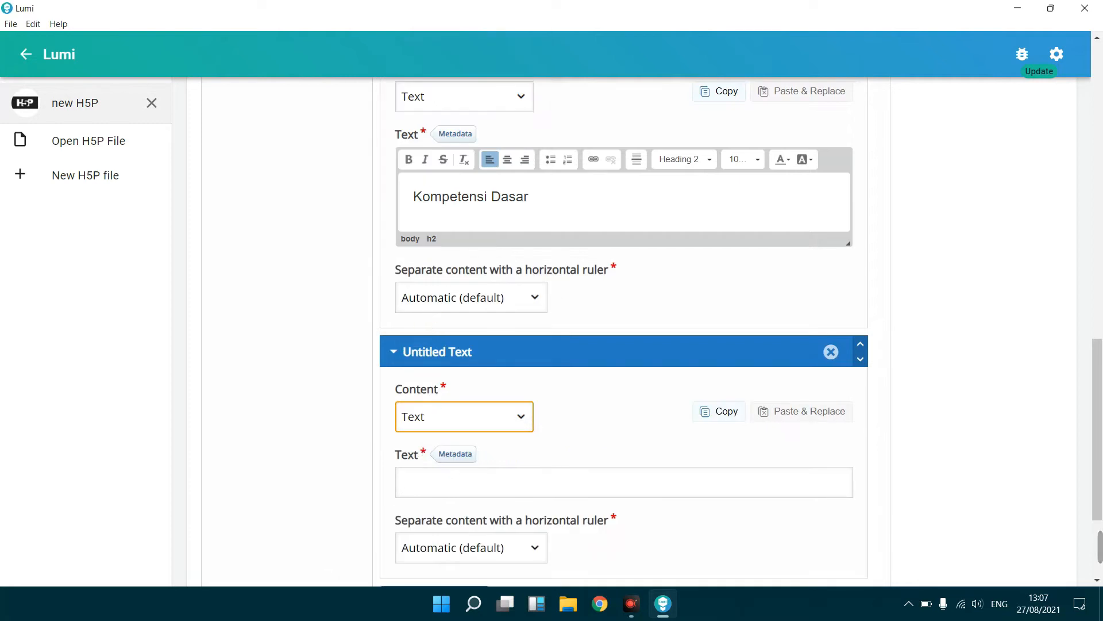
Step: Enter a numbered list in the second text block: "Mahasiswa dapat membuat media visual yang berkualitas baik" and "Mahasiswa dapat menganalisis ciri-ciri media visual yang berkualitas baik."
left_click(447, 480)
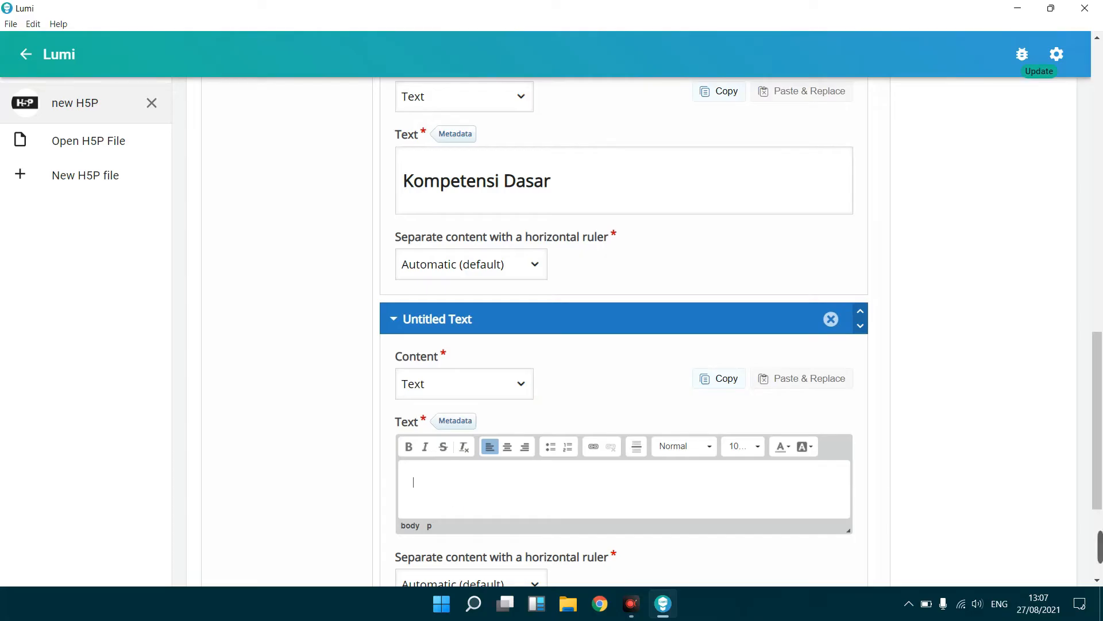
left_click(570, 449)
type("Mahasiswa dapat membuat media visual yang berkualitas baik")
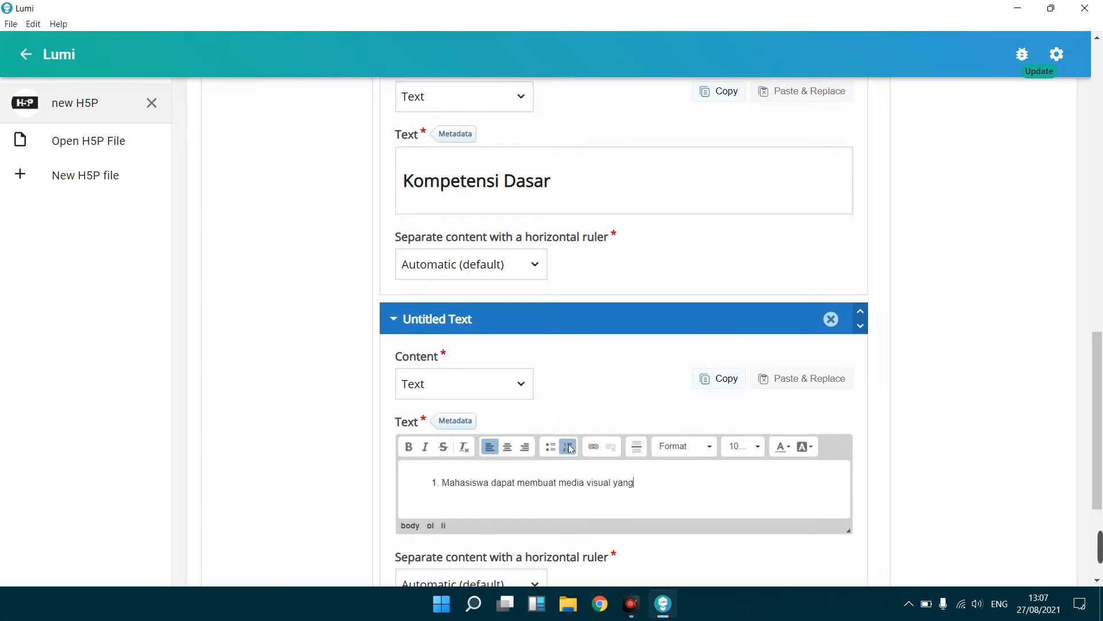
key("Return")
type("Mahasiswa dapat menganalisis ciri-ciri media visual yang berkualitas baik")
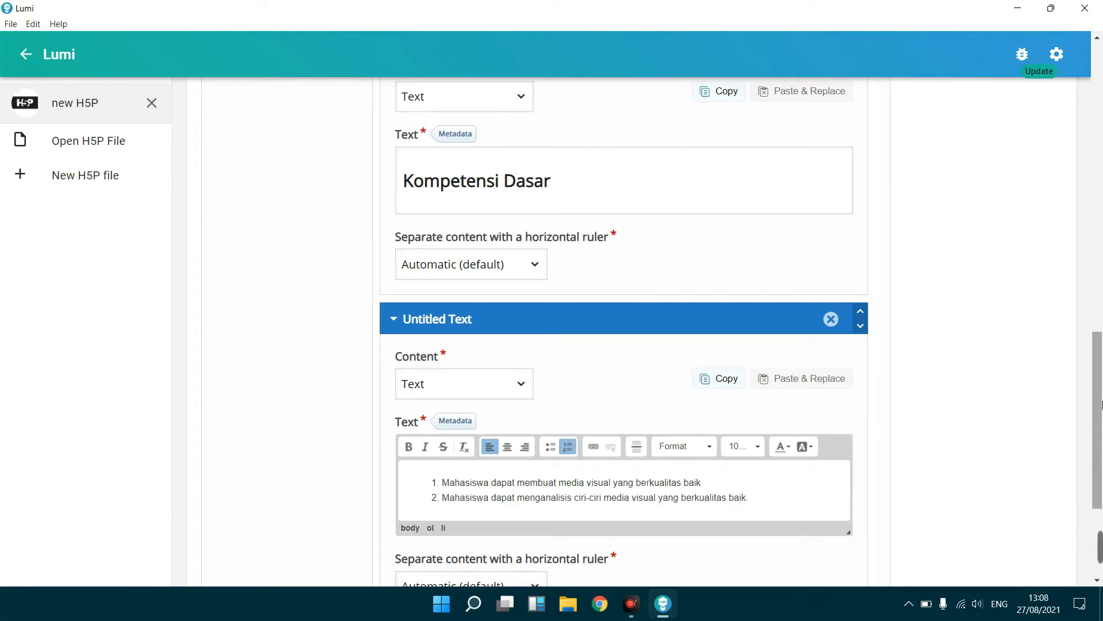
Step: Add a third content block to the Pendahuluan page and set its content type to Memory Game
left_click_drag(1097, 408, 1101, 464)
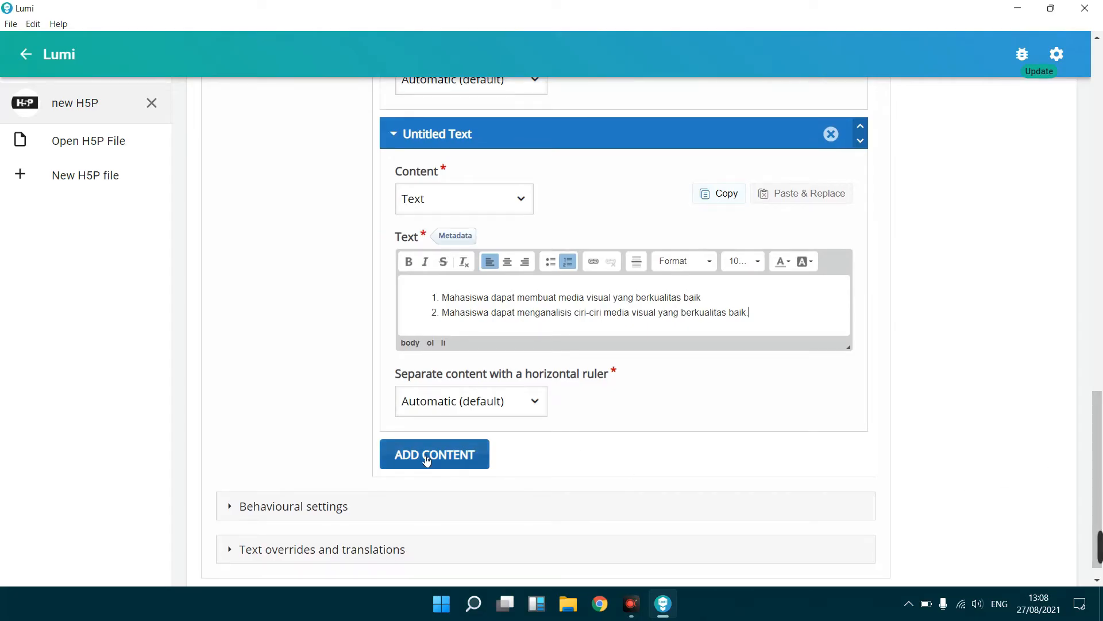
left_click(426, 461)
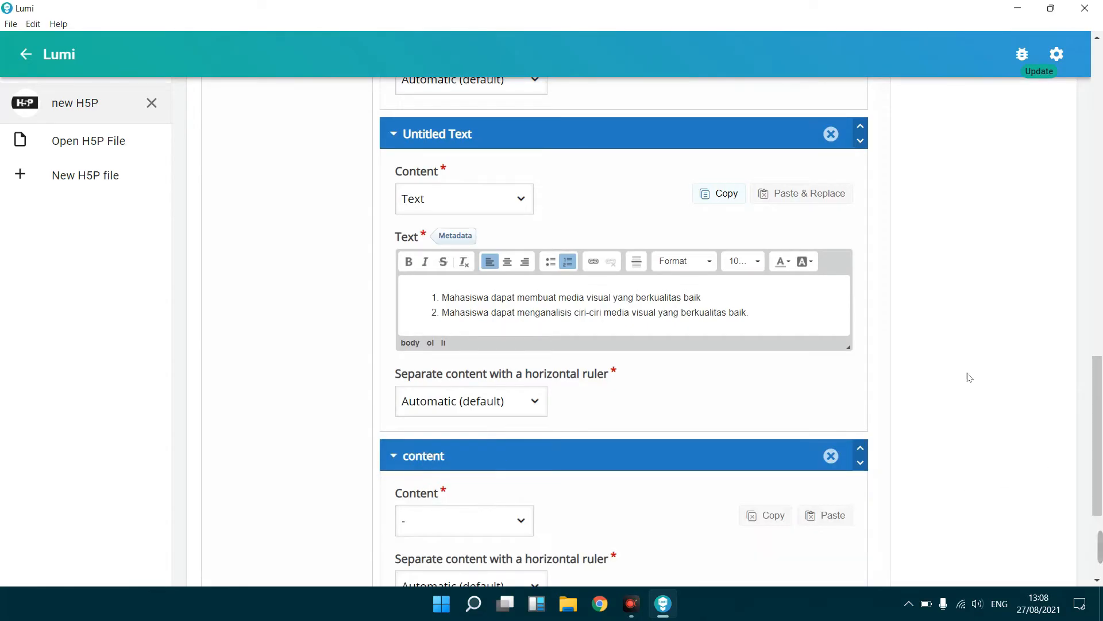
scroll(1101, 400, "down", 2)
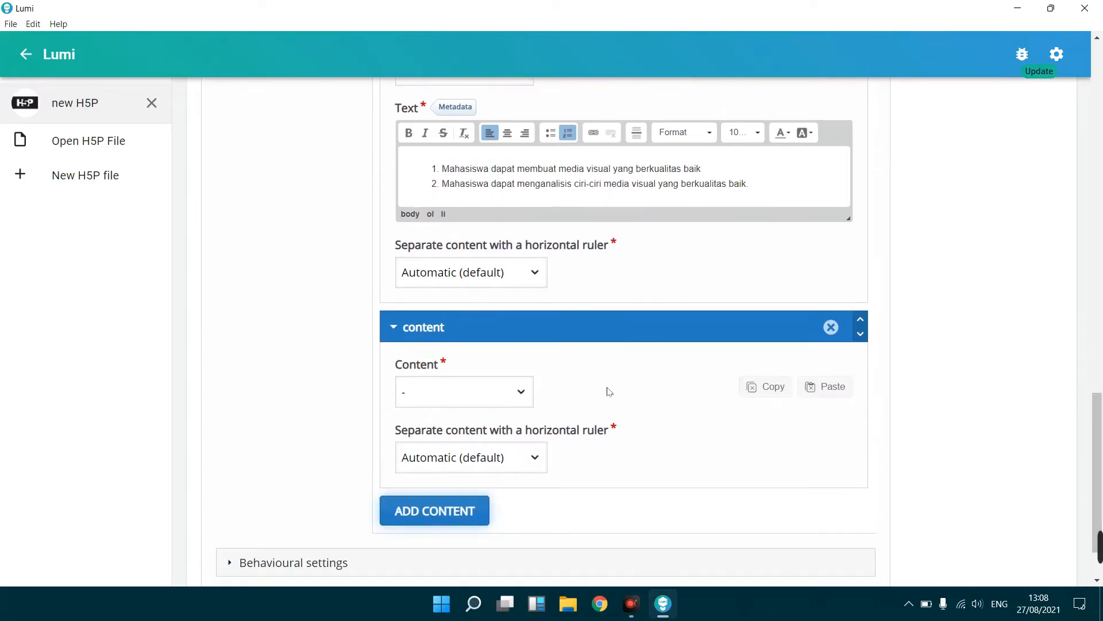
left_click(527, 396)
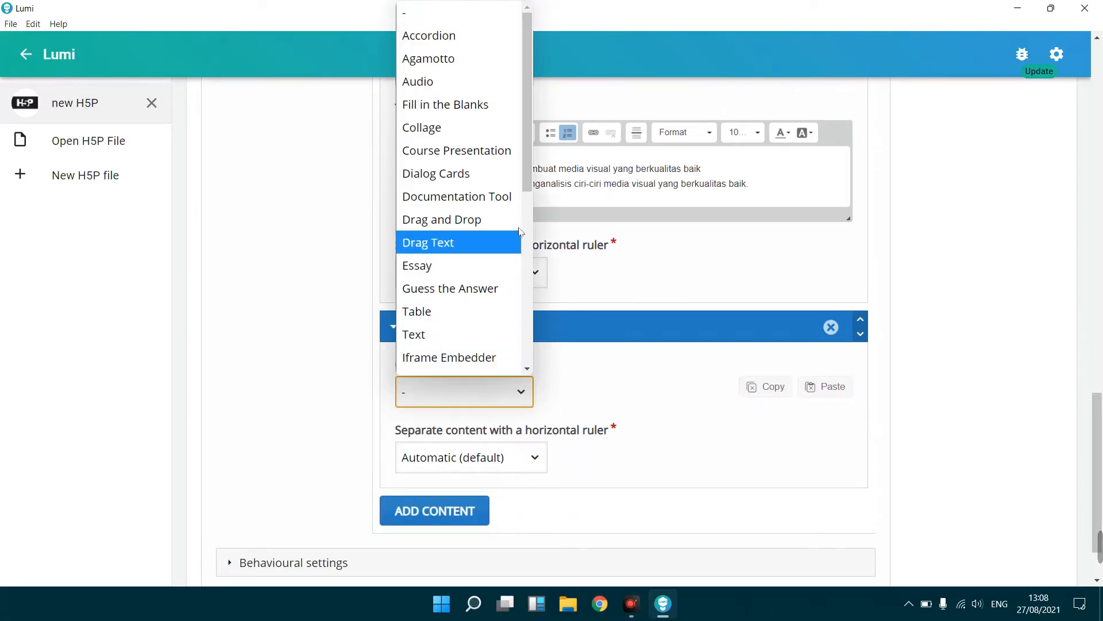
left_click_drag(529, 123, 541, 235)
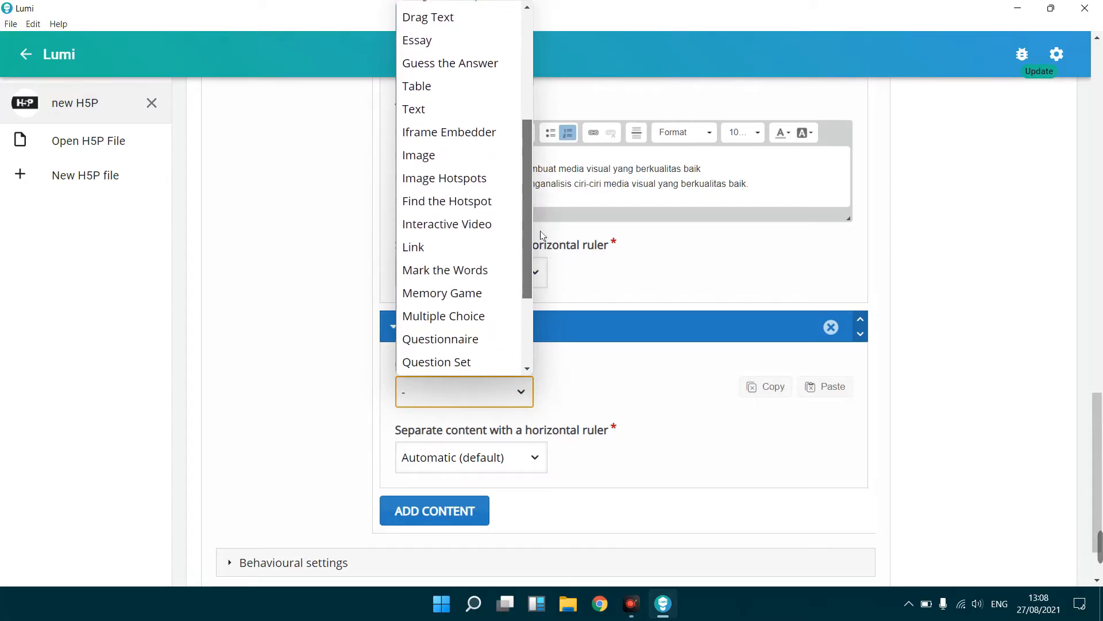
left_click(460, 297)
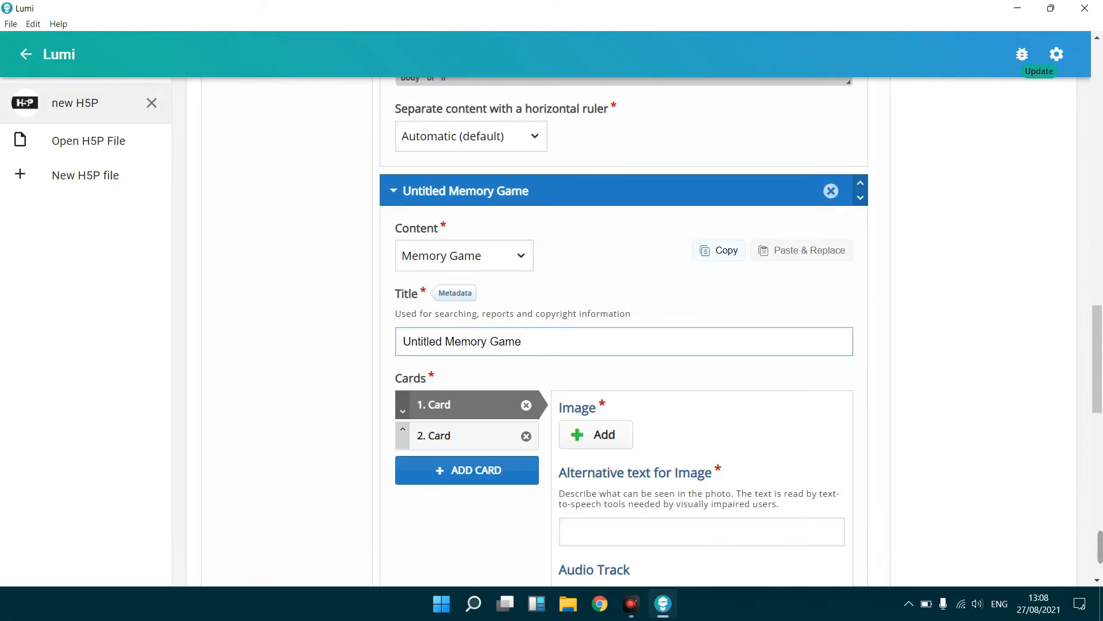
left_click_drag(521, 341, 403, 341)
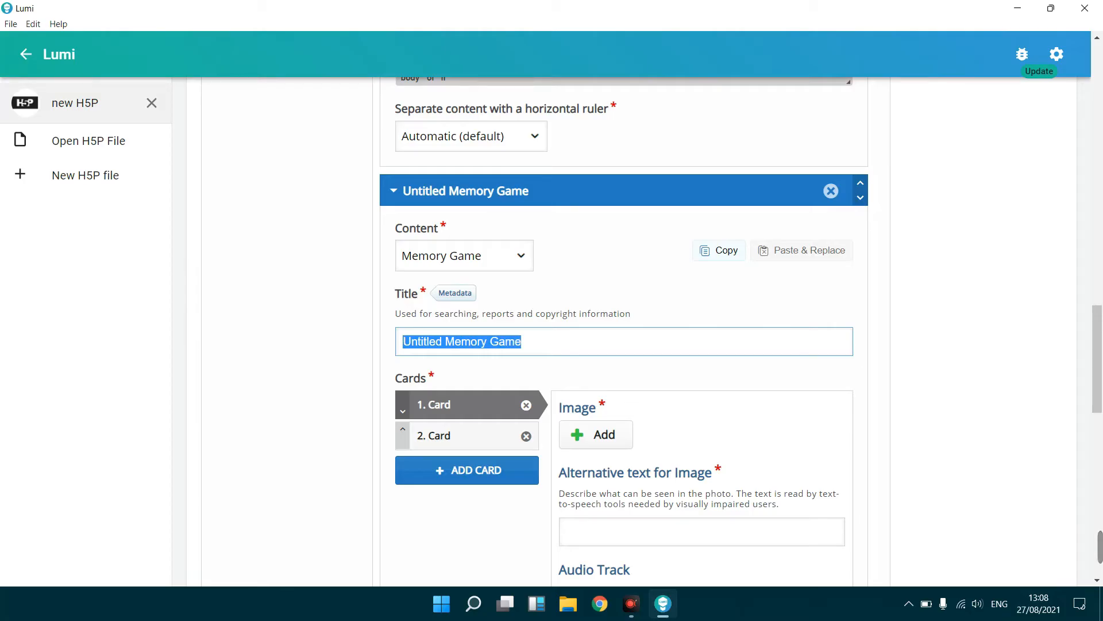
left_click(536, 338)
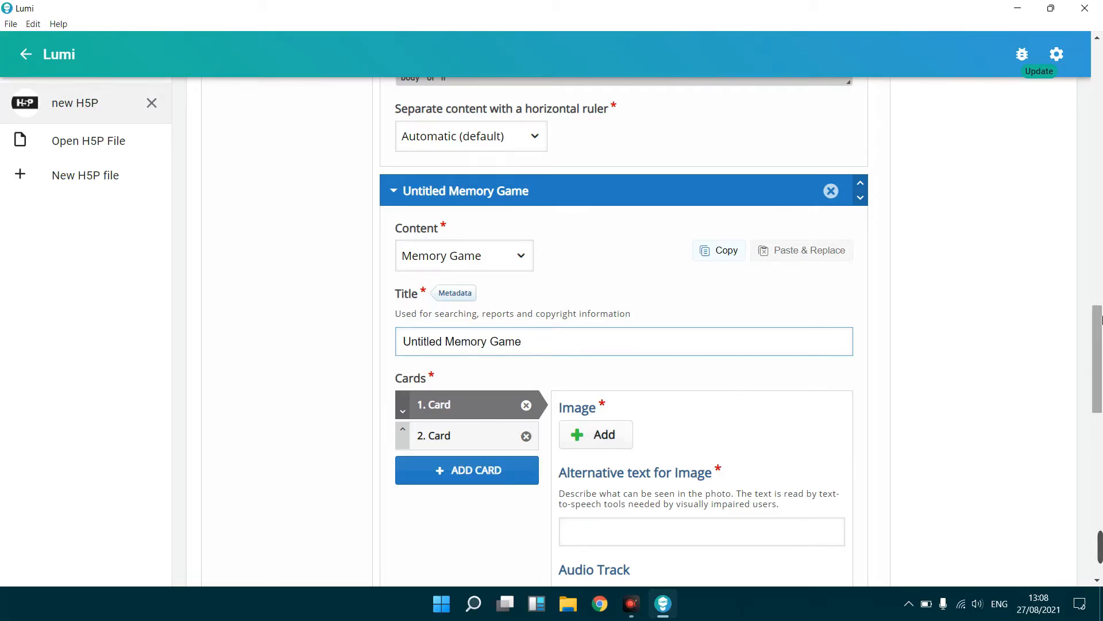
Step: Add the image "Logo Graha Edu2" to the memory game's first card and enter "logo" as its alternative text
left_click_drag(1100, 318, 1094, 349)
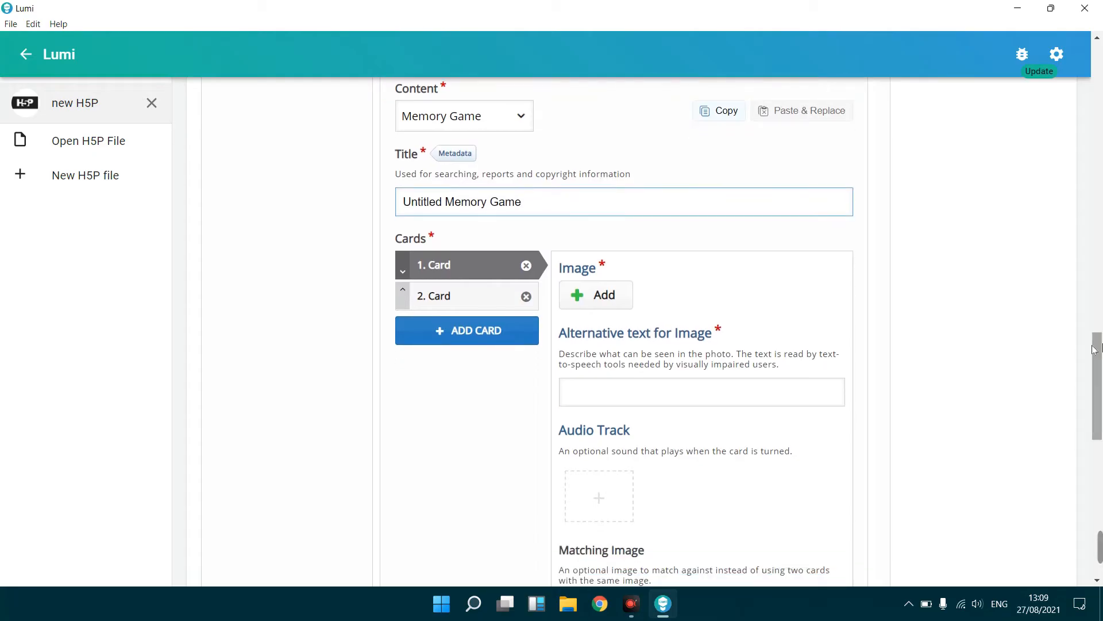
left_click(593, 303)
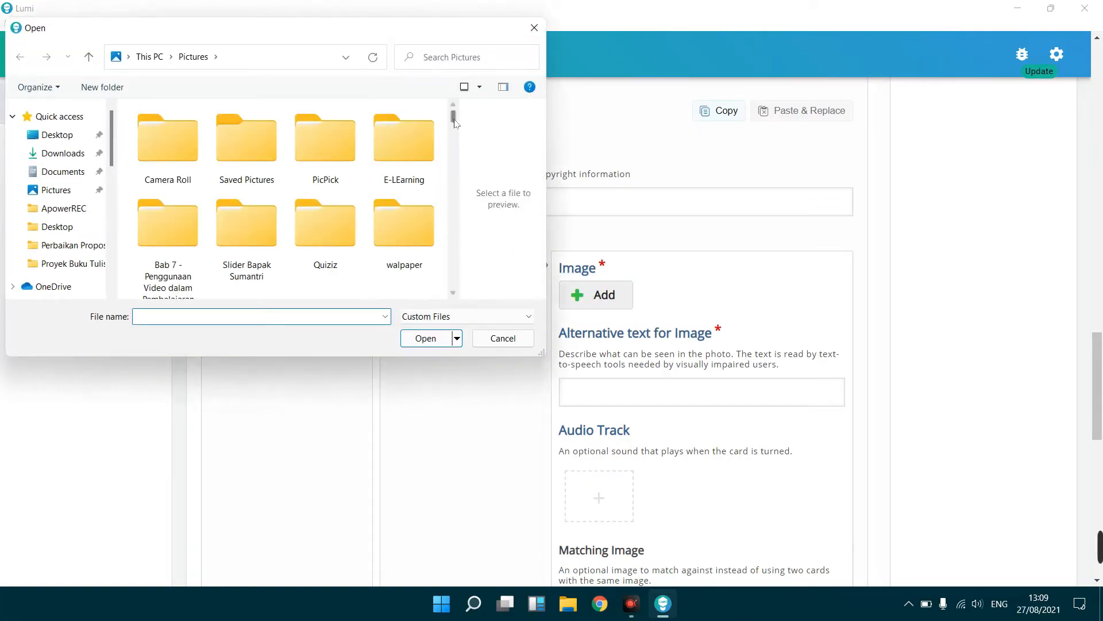
left_click_drag(455, 123, 458, 140)
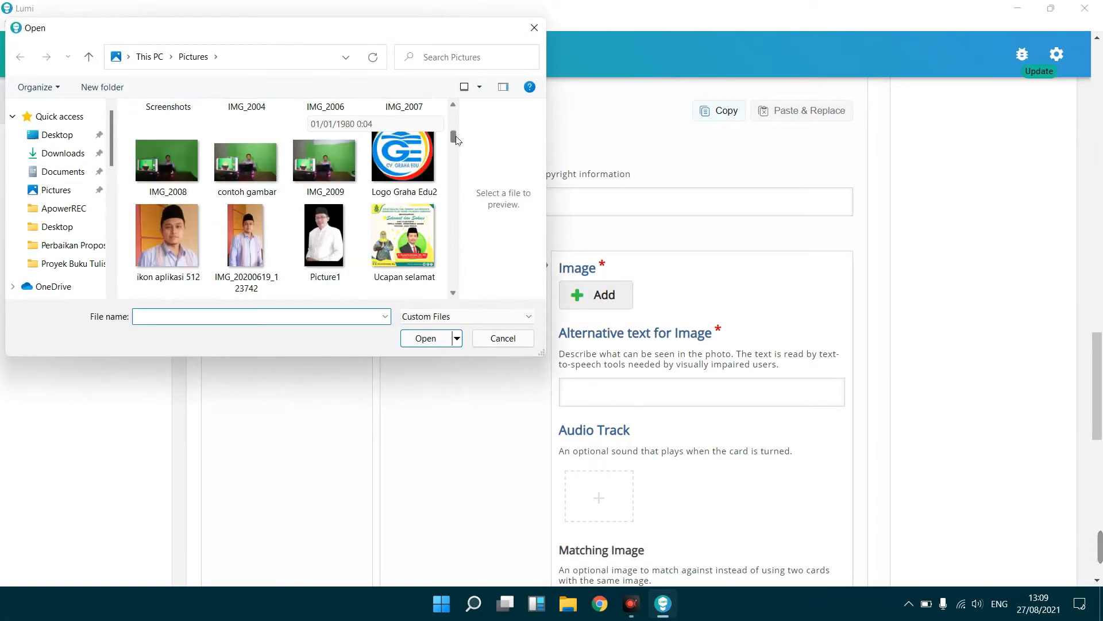
left_click(402, 156)
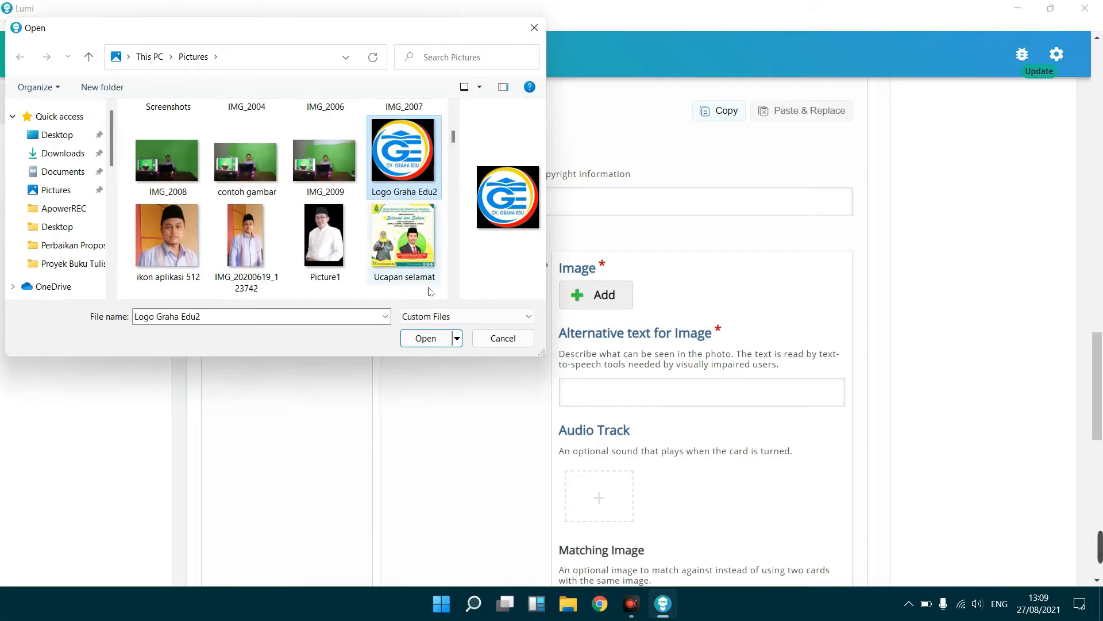
left_click(432, 339)
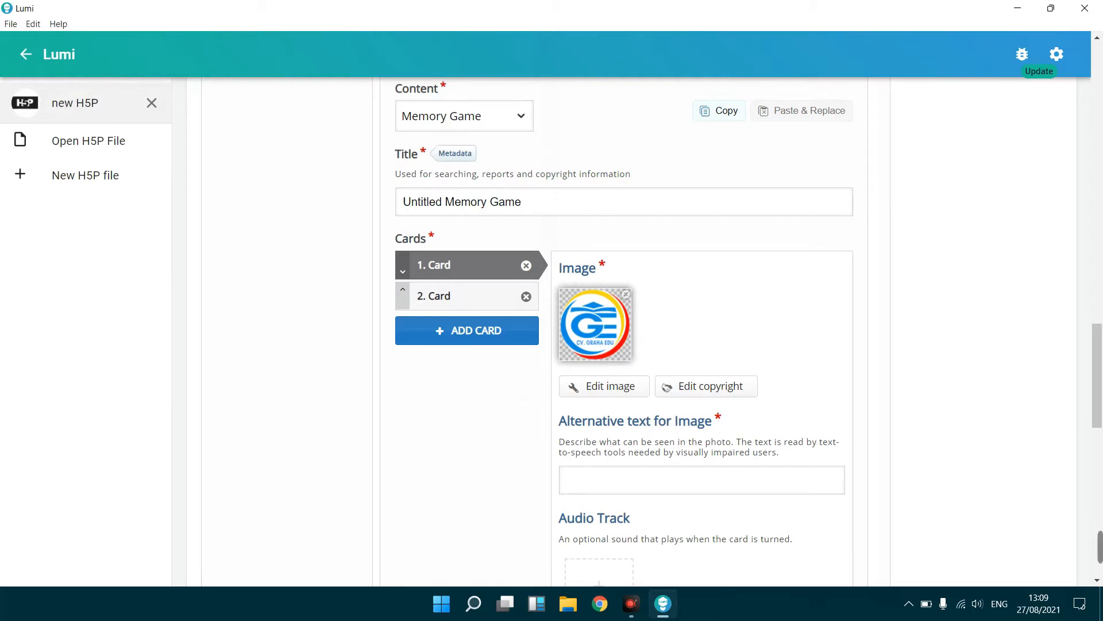
left_click(649, 478)
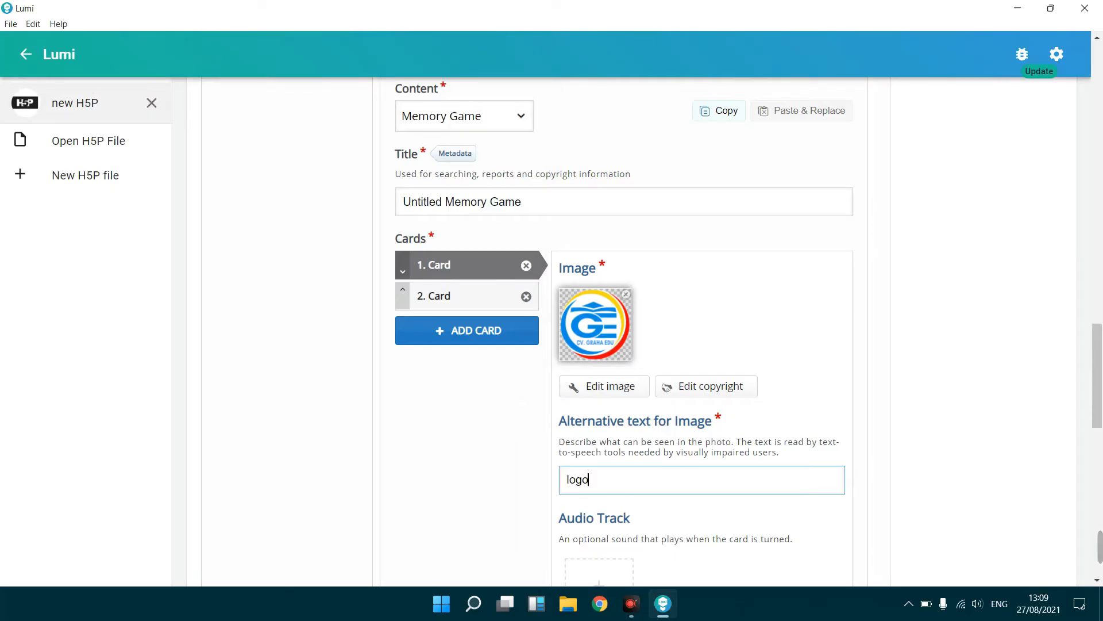
left_click_drag(1101, 315, 1102, 395)
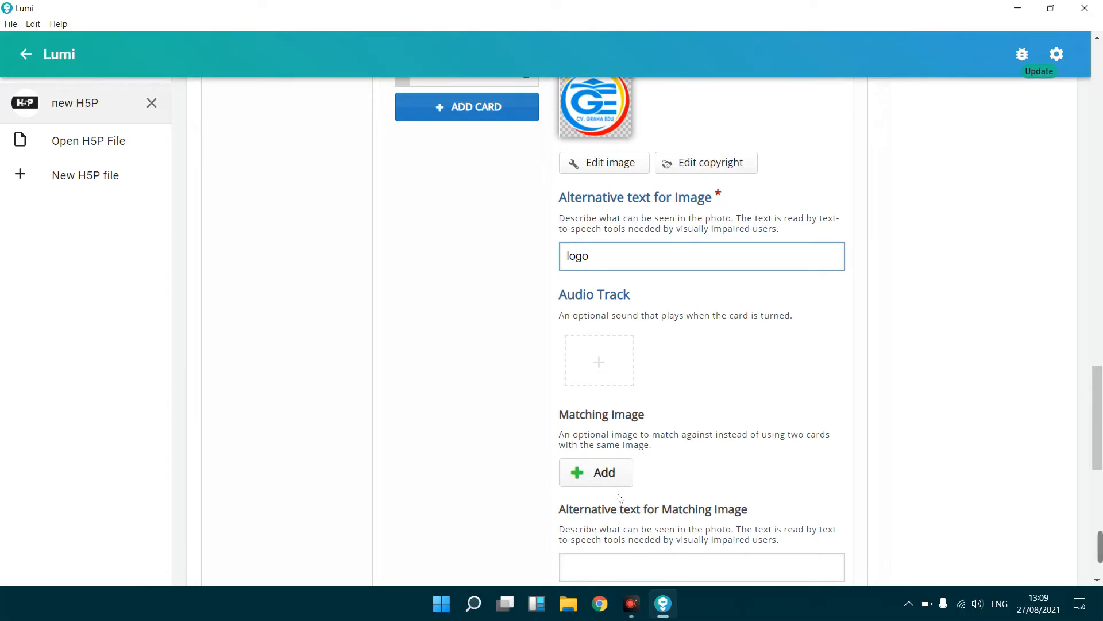
left_click_drag(1094, 414, 1059, 378)
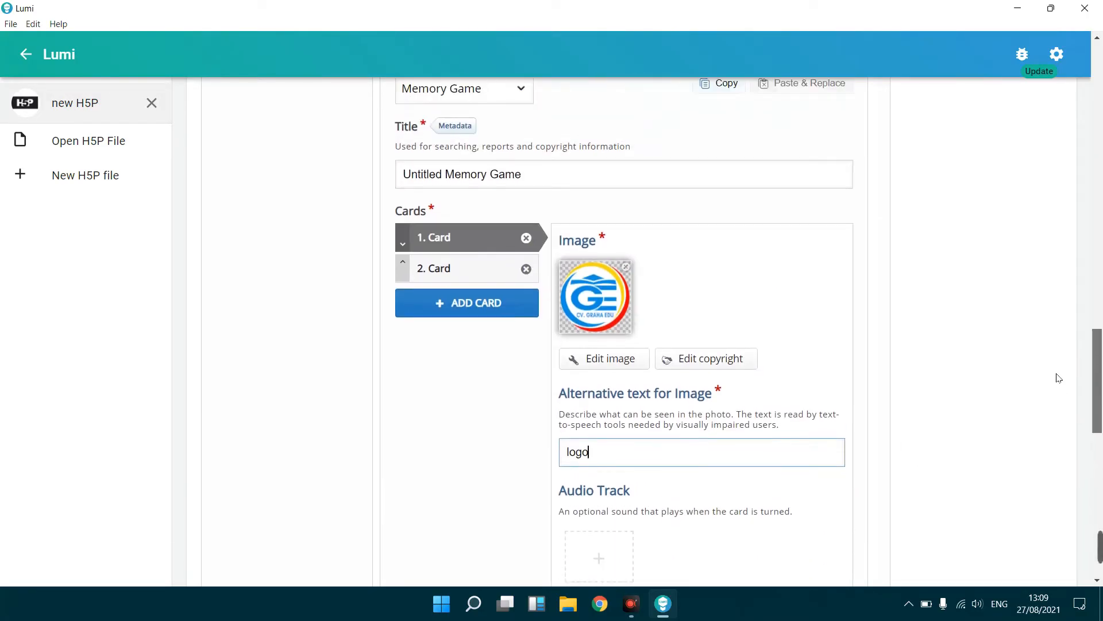
Step: Add the image "Logo UIN Walisongo 110x100" to the memory game's second card with the alternative text "logo UIN"
left_click(460, 267)
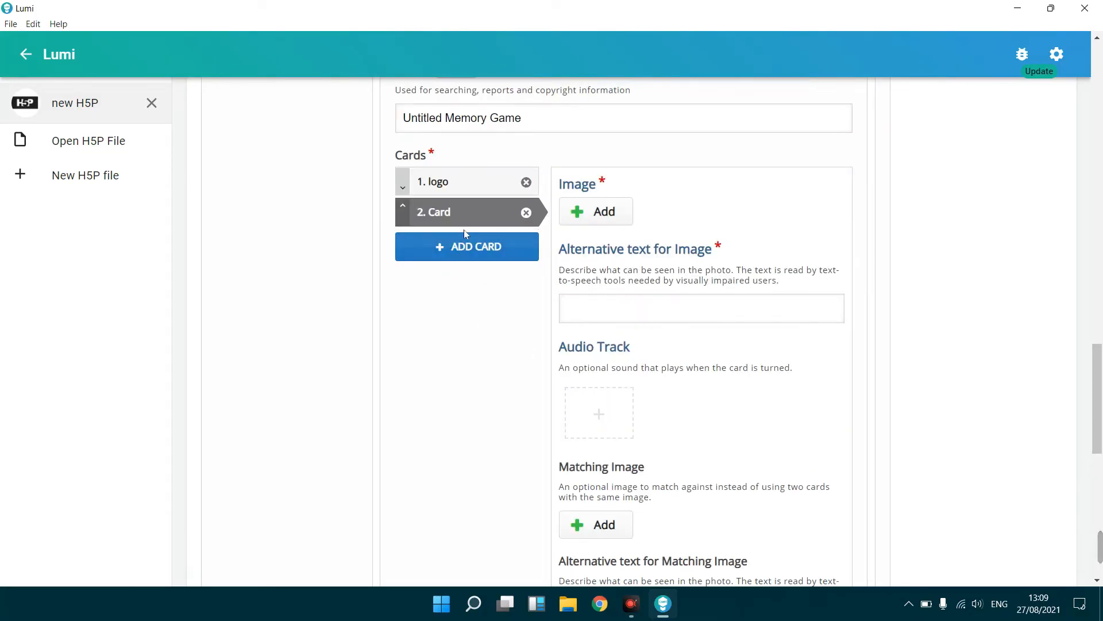
left_click(612, 218)
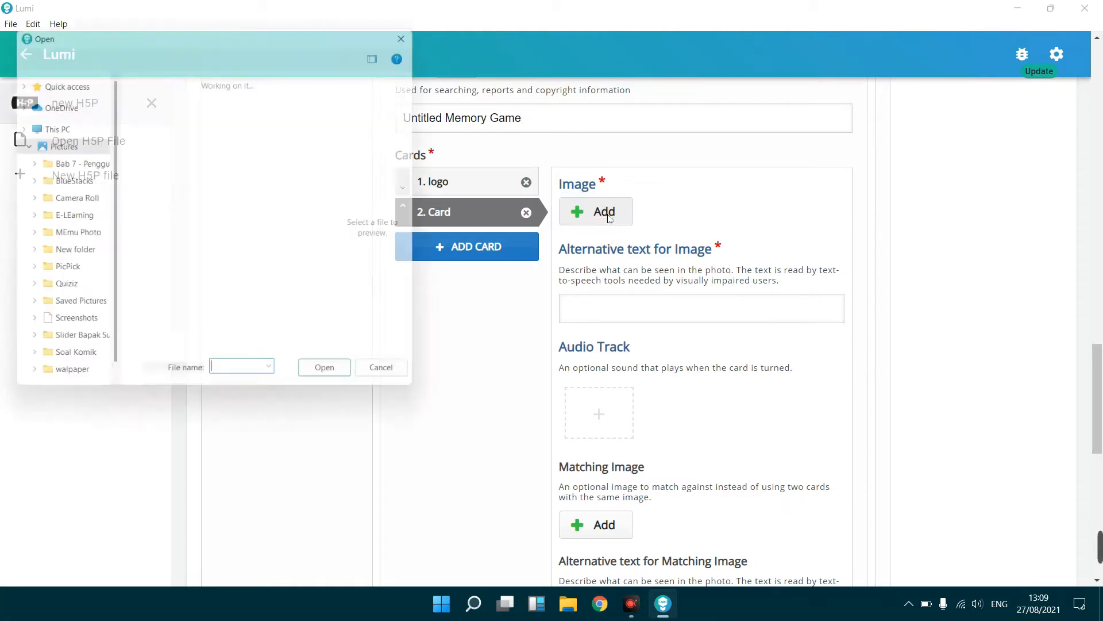
left_click_drag(457, 119, 475, 266)
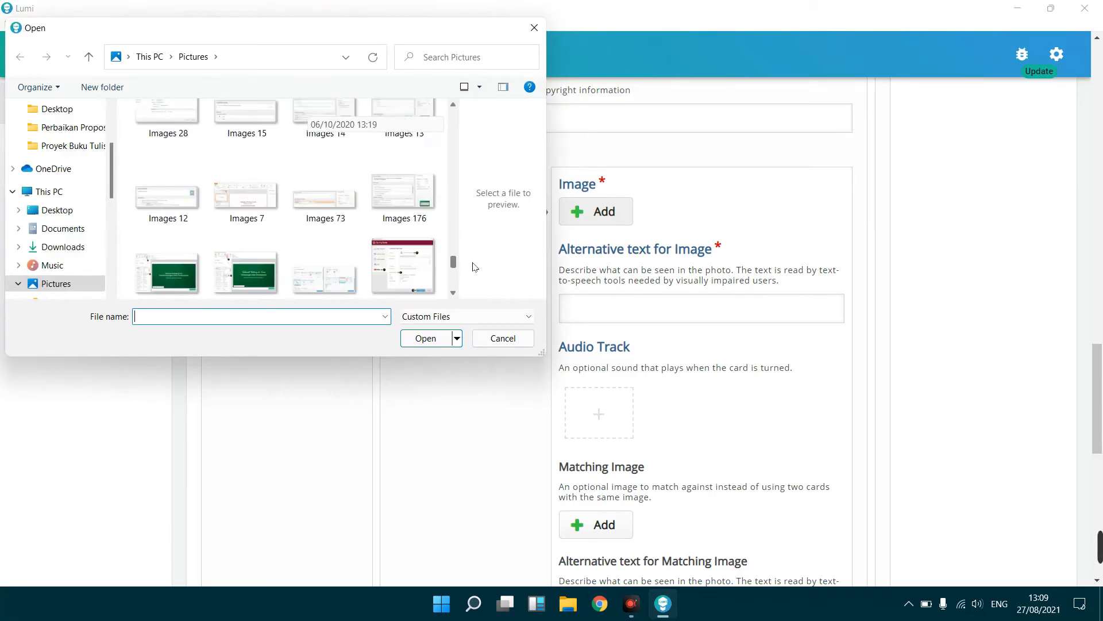
left_click(431, 256)
key("Right")
scroll(434, 264, "down", 1)
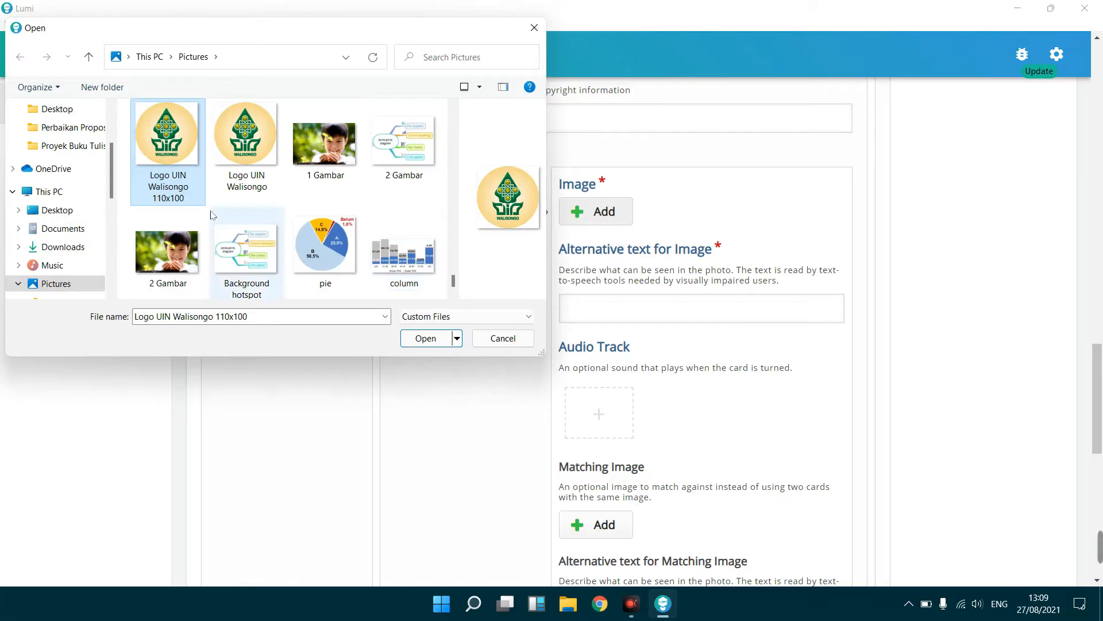
left_click(426, 337)
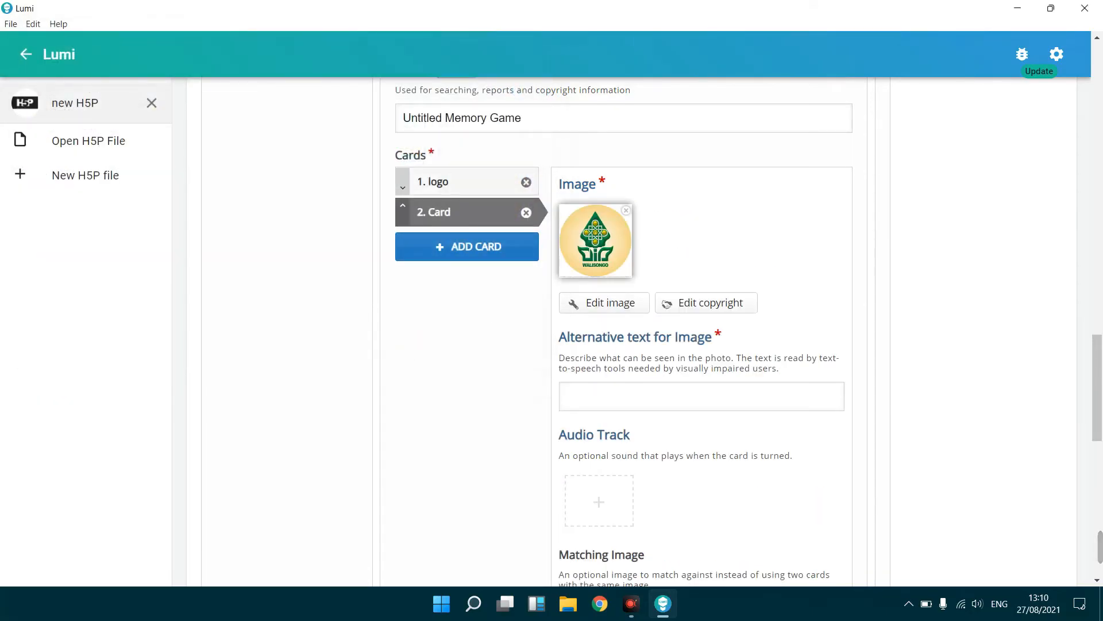
left_click(618, 396)
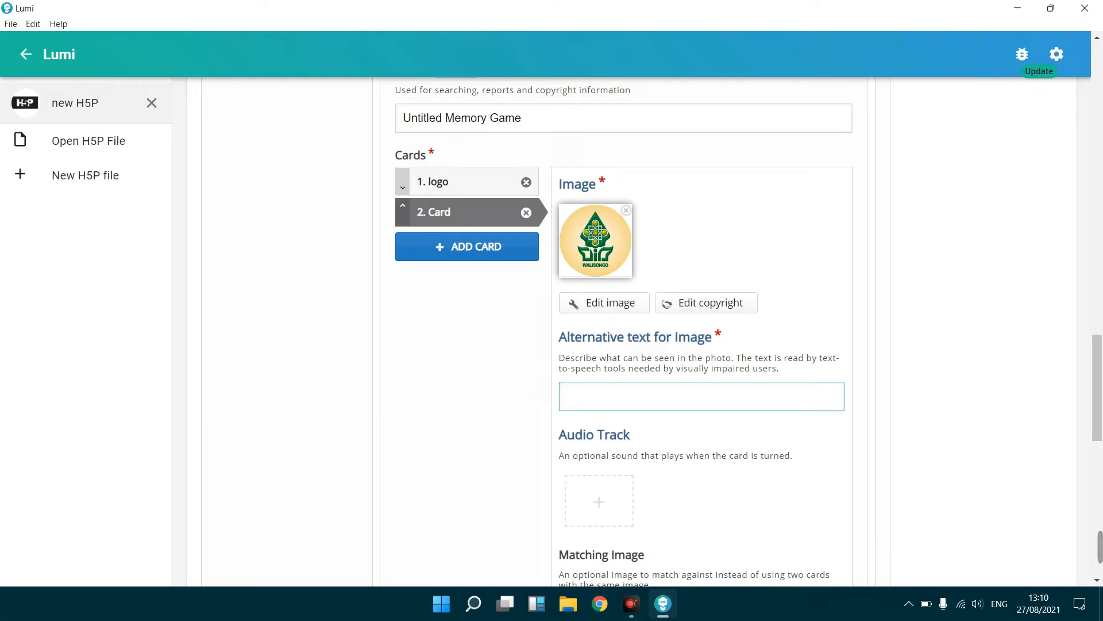
type("logo UIN")
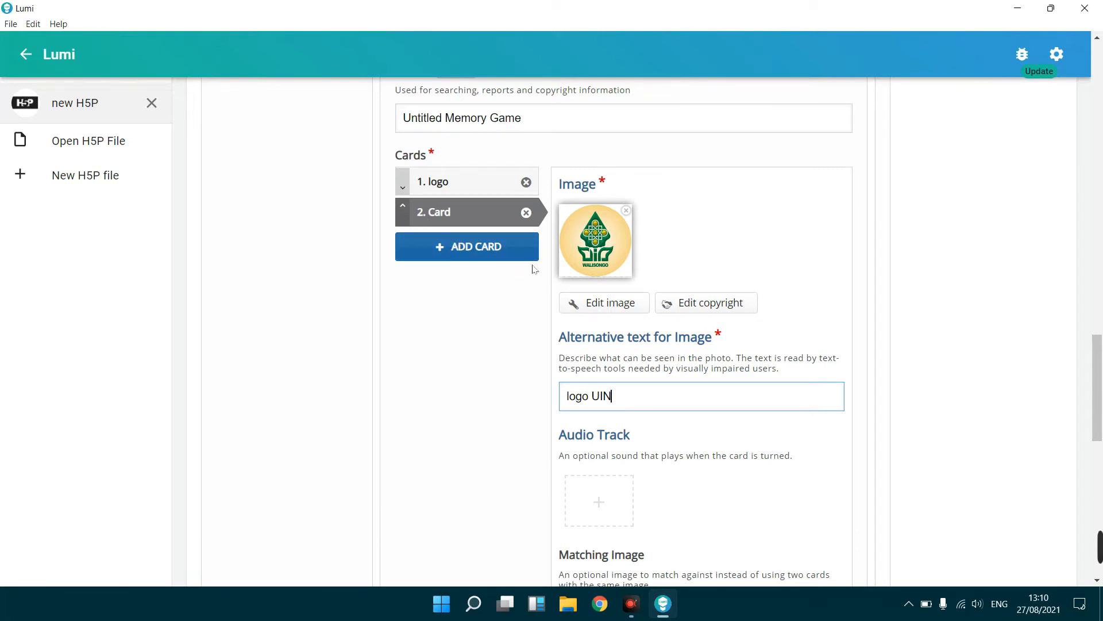
Step: Preview the interactive book, opening it from the cover to check the Pendahuluan page's text and memory game
left_click_drag(1100, 369, 1100, 66)
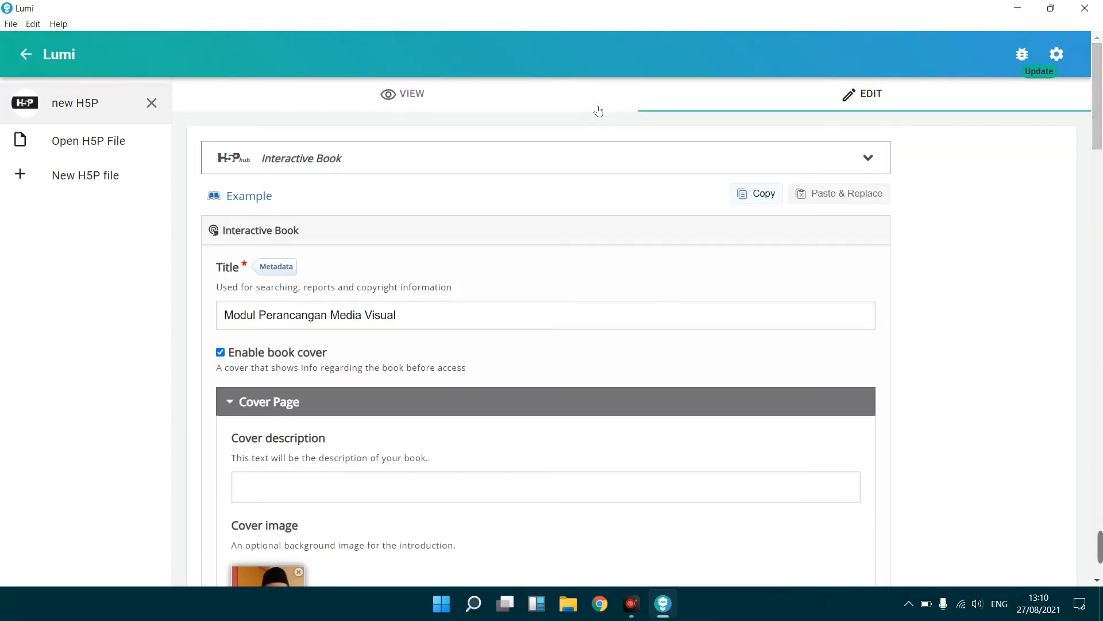
left_click(441, 100)
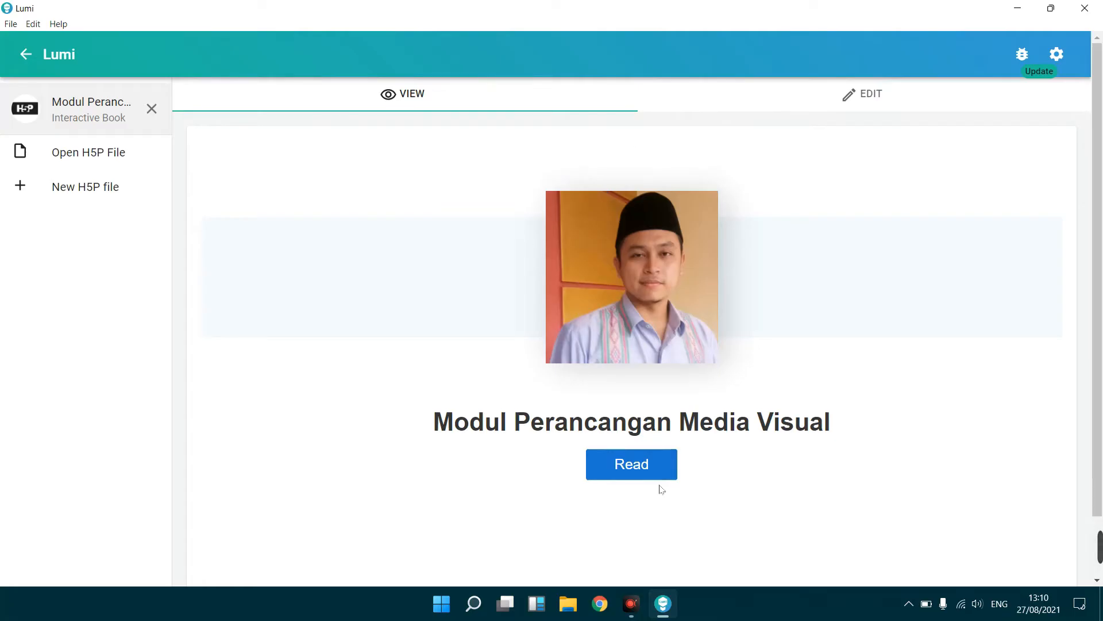
left_click(626, 473)
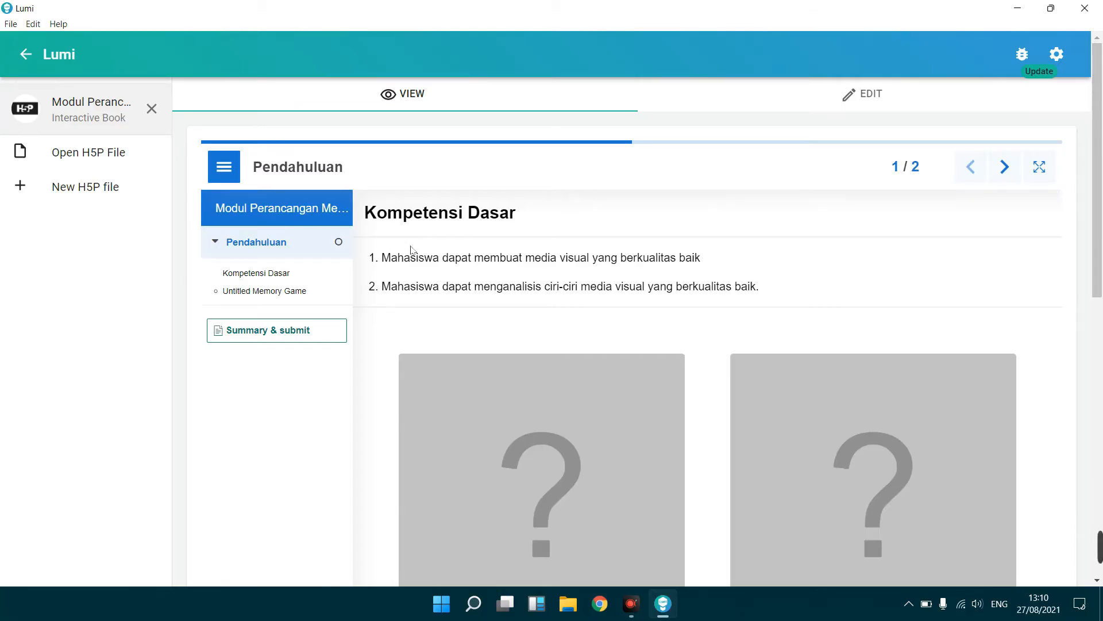
left_click_drag(426, 270, 613, 285)
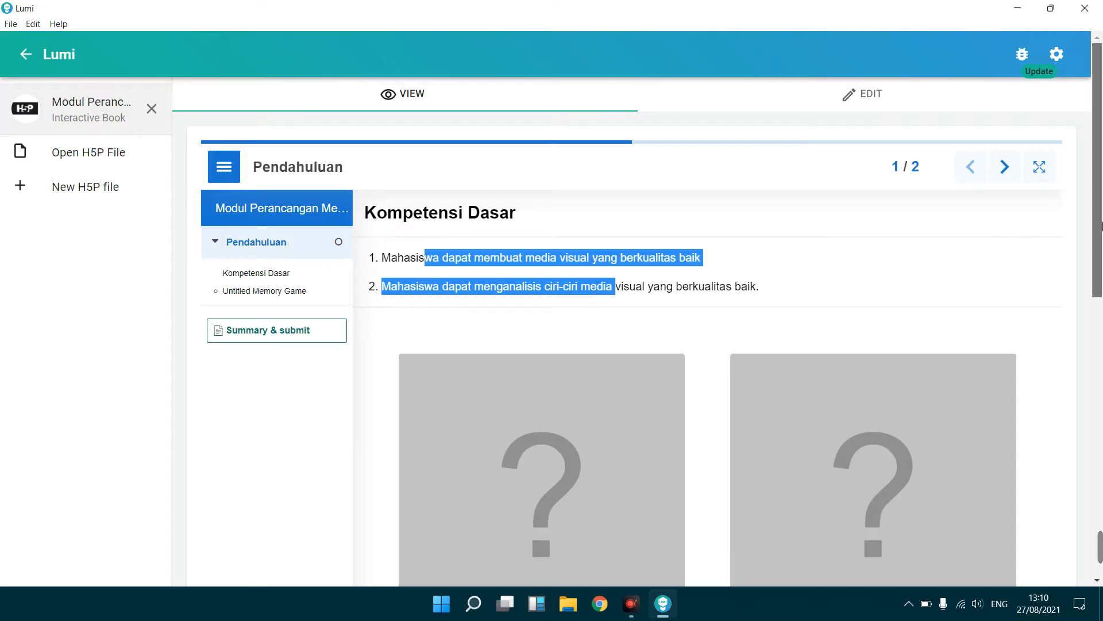
left_click_drag(1101, 234, 1043, 184)
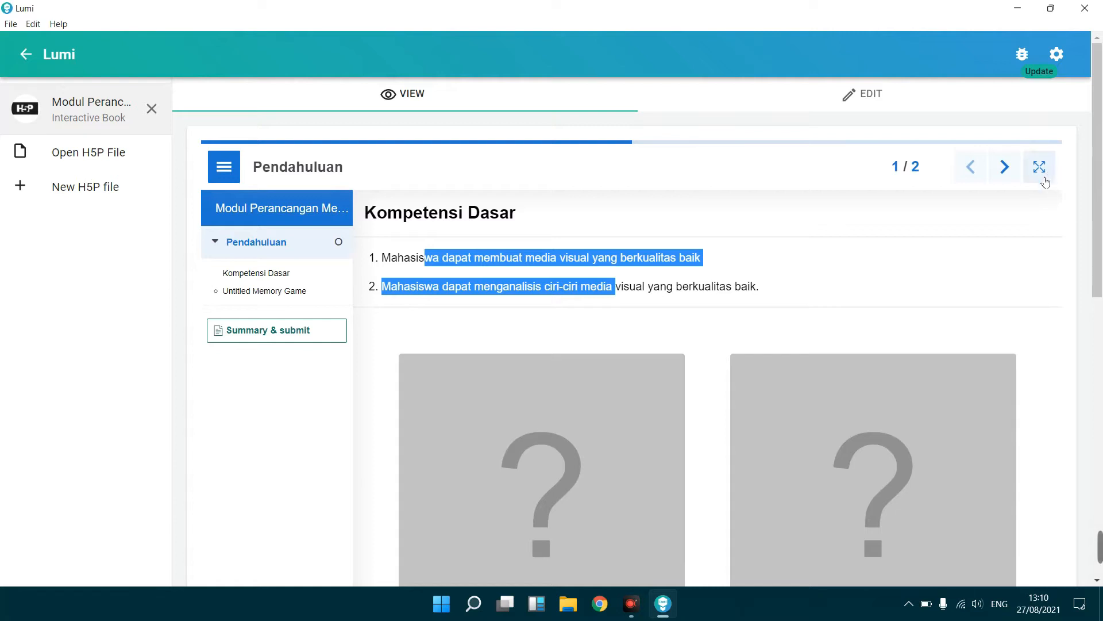
Step: Show the book in full screen and test the memory game by matching both pairs of logo cards
left_click(1040, 172)
scroll(1100, 316, "down", 3)
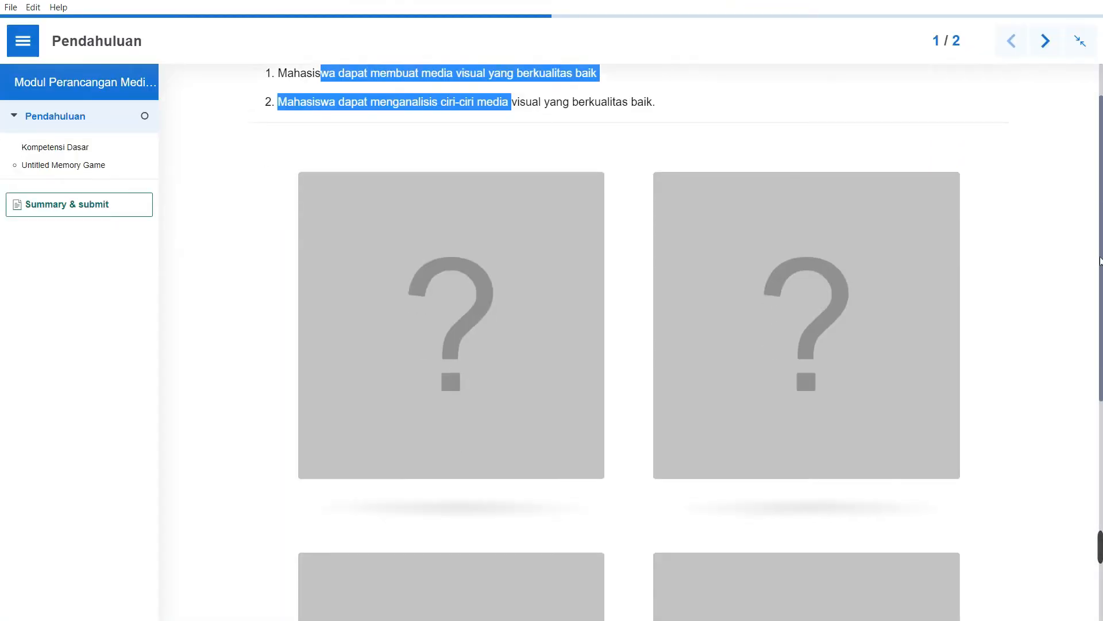
left_click(486, 196)
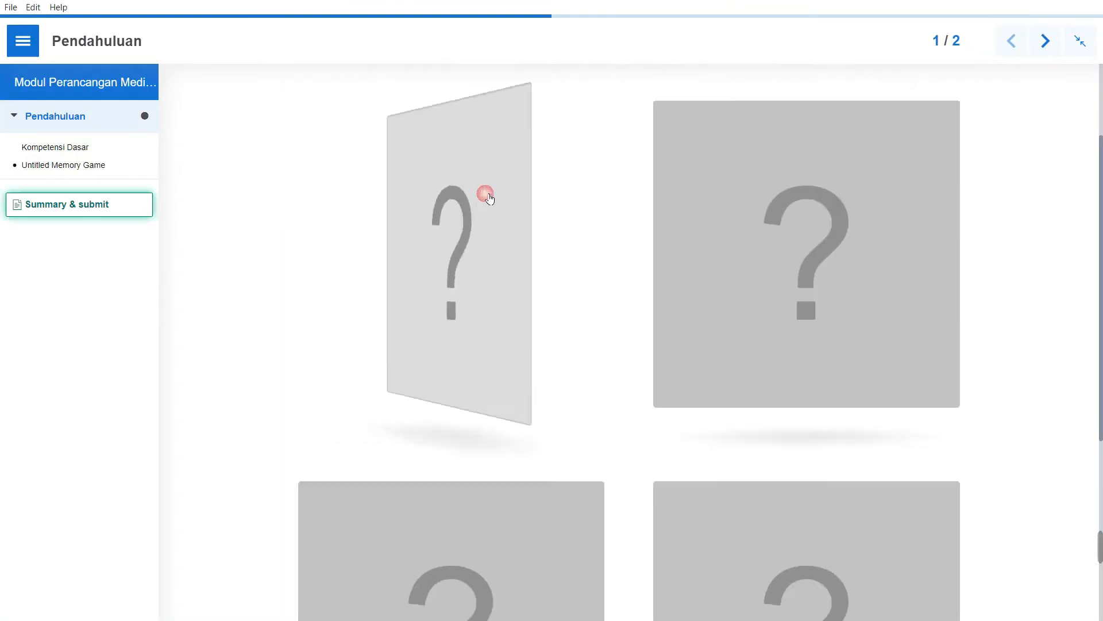
left_click(804, 336)
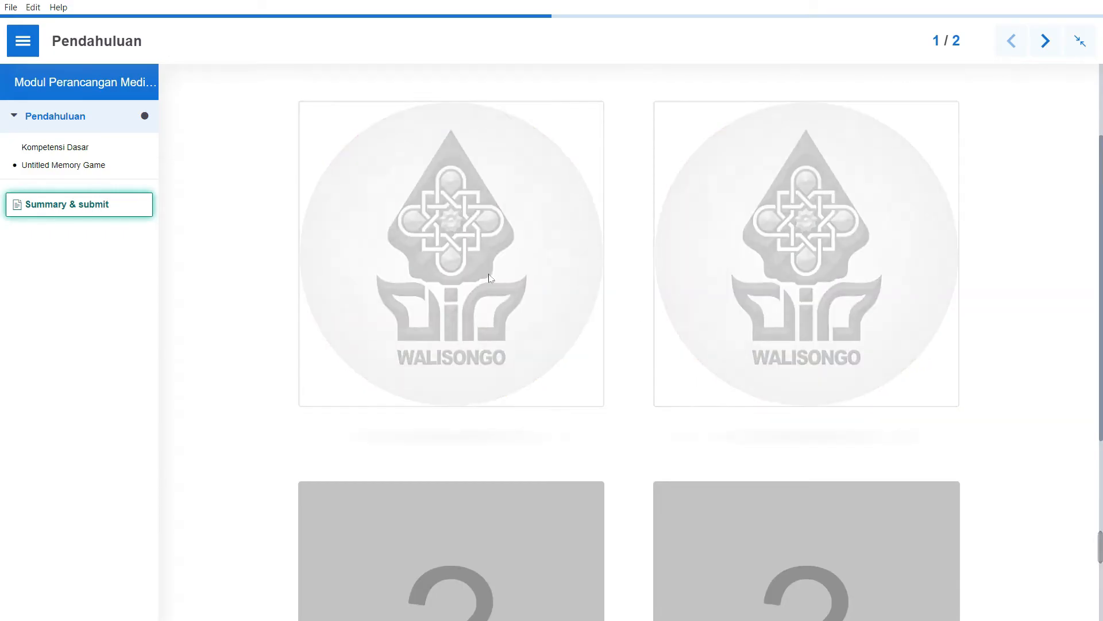
left_click(551, 532)
left_click(812, 463)
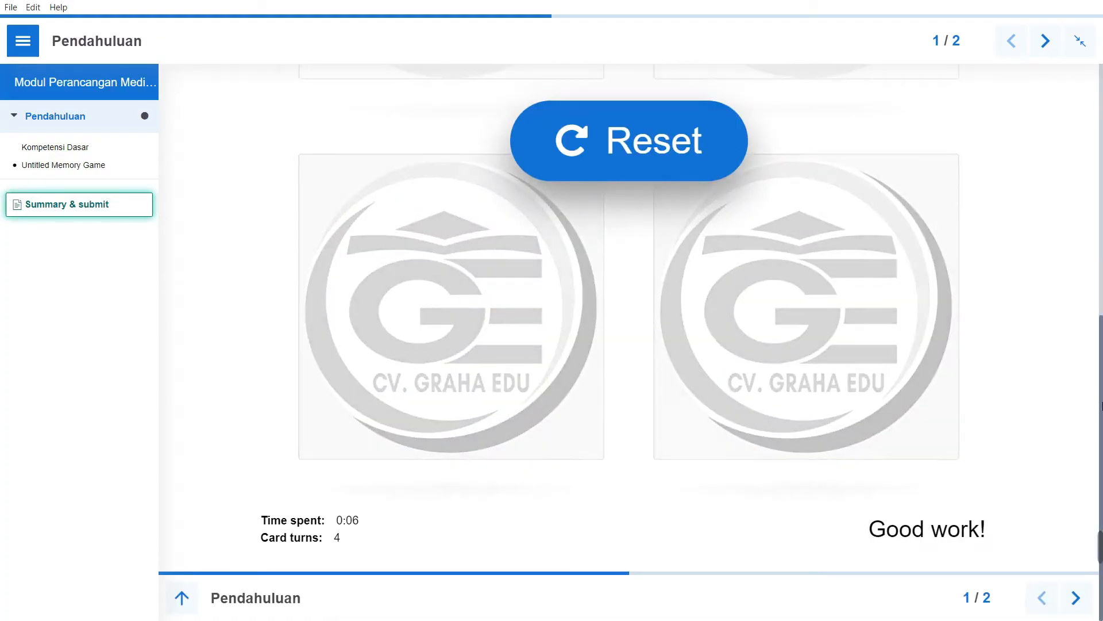
Step: Leave the full-screen preview and return the interactive book to edit mode
scroll(1080, 299, "up", 8)
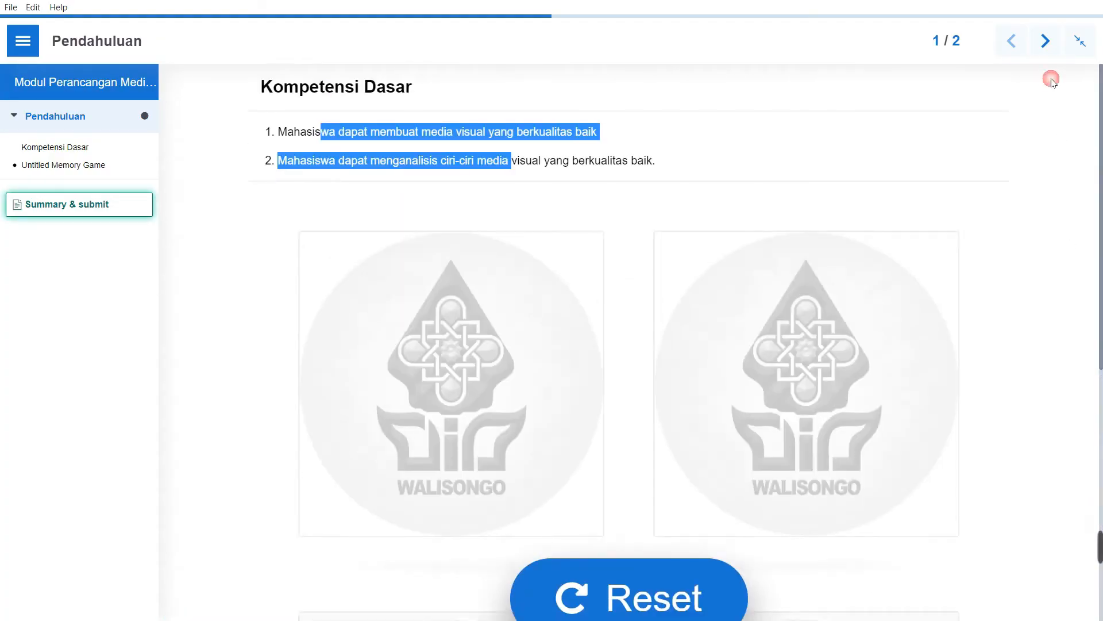
left_click(1080, 41)
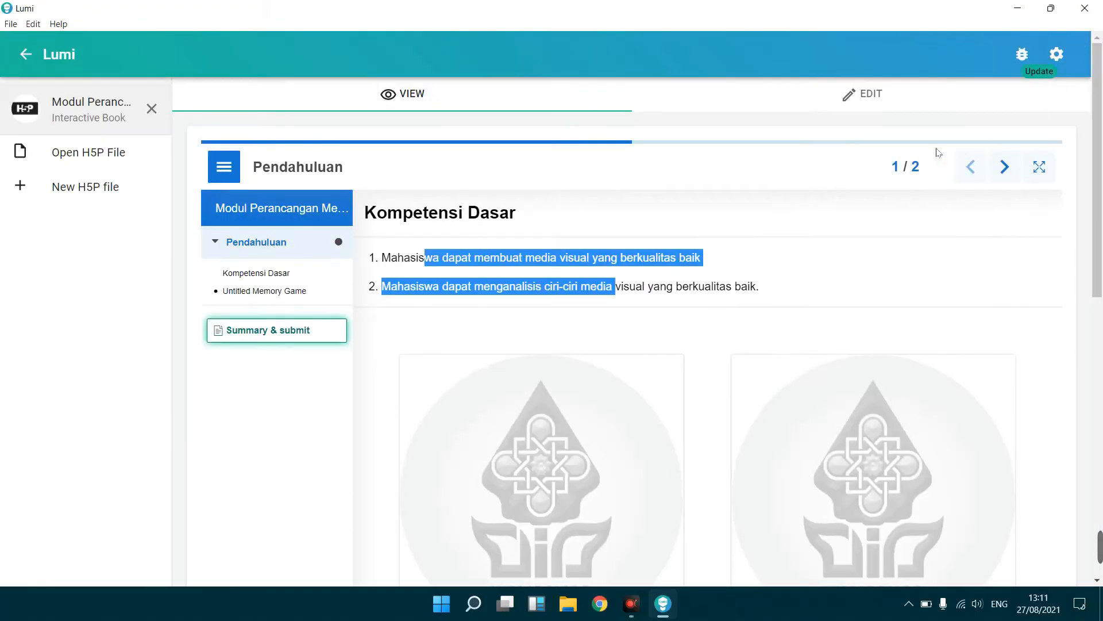
left_click(857, 109)
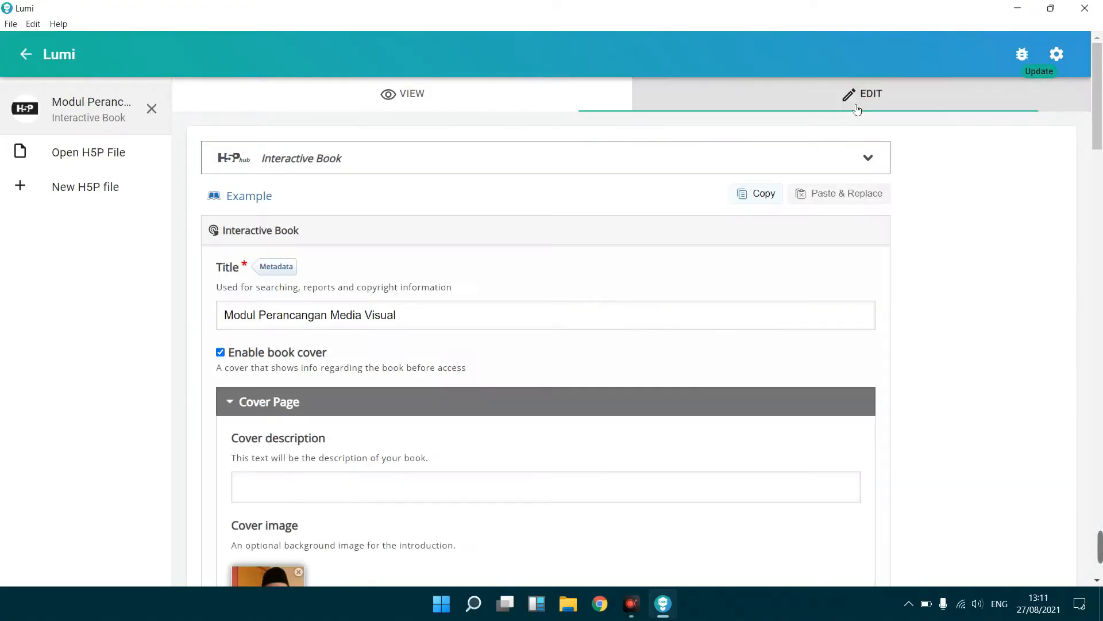
mouse_move(1097, 124)
left_mouse_down()
mouse_move(1099, 445)
mouse_move(1085, 116)
left_mouse_up()
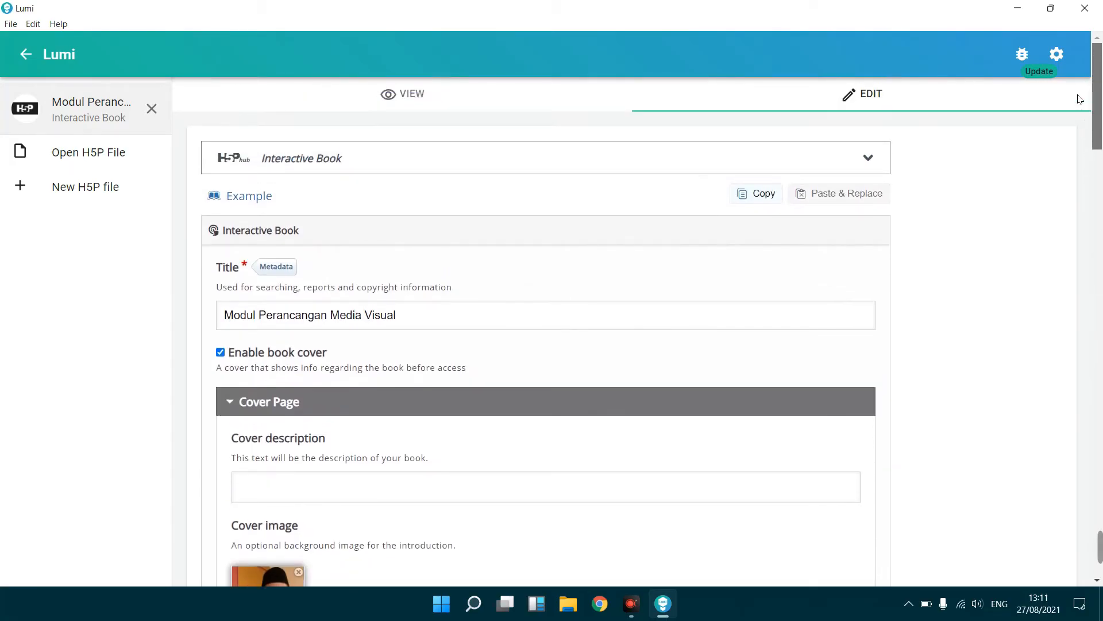
Step: Add a second page to the book and title it "Konsep Dasar Media Visual"
scroll(517, 344, "down", 10)
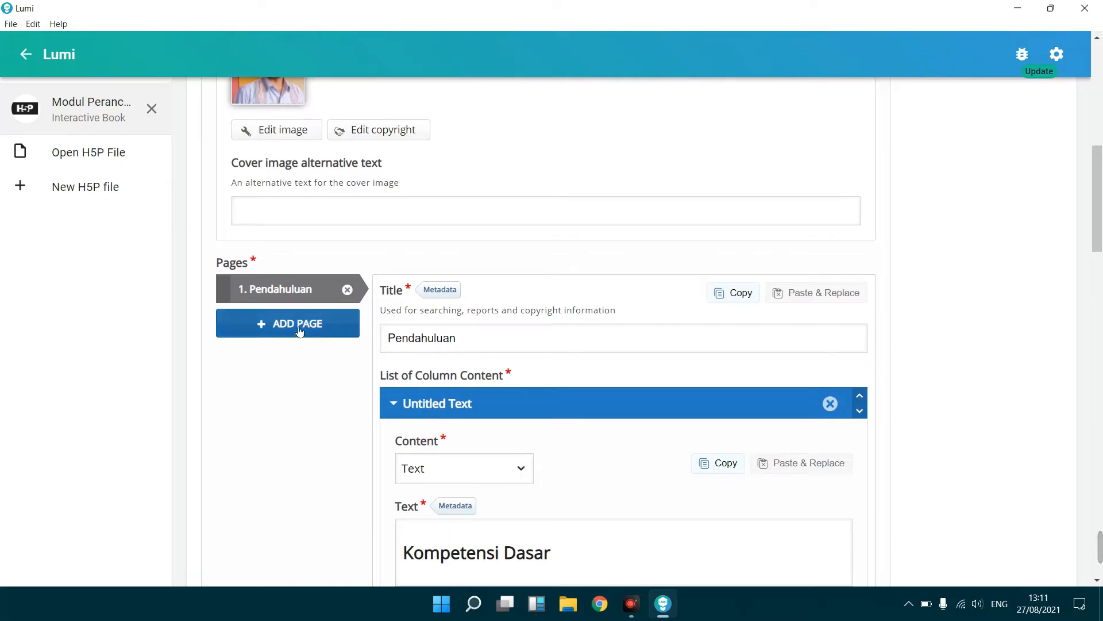
left_click(299, 330)
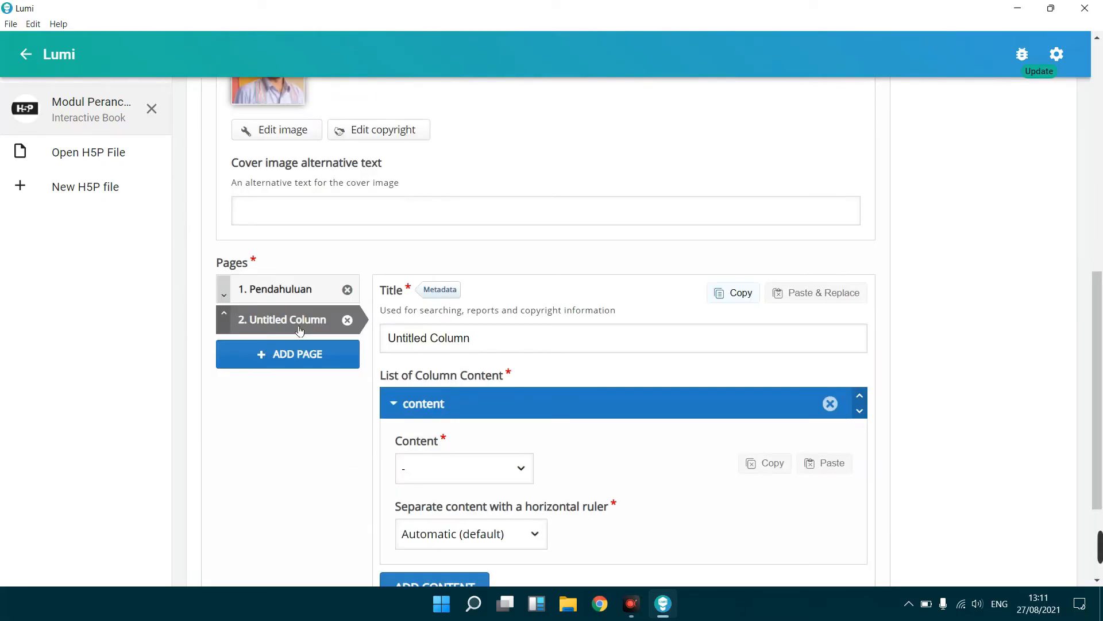
left_click_drag(470, 339, 383, 345)
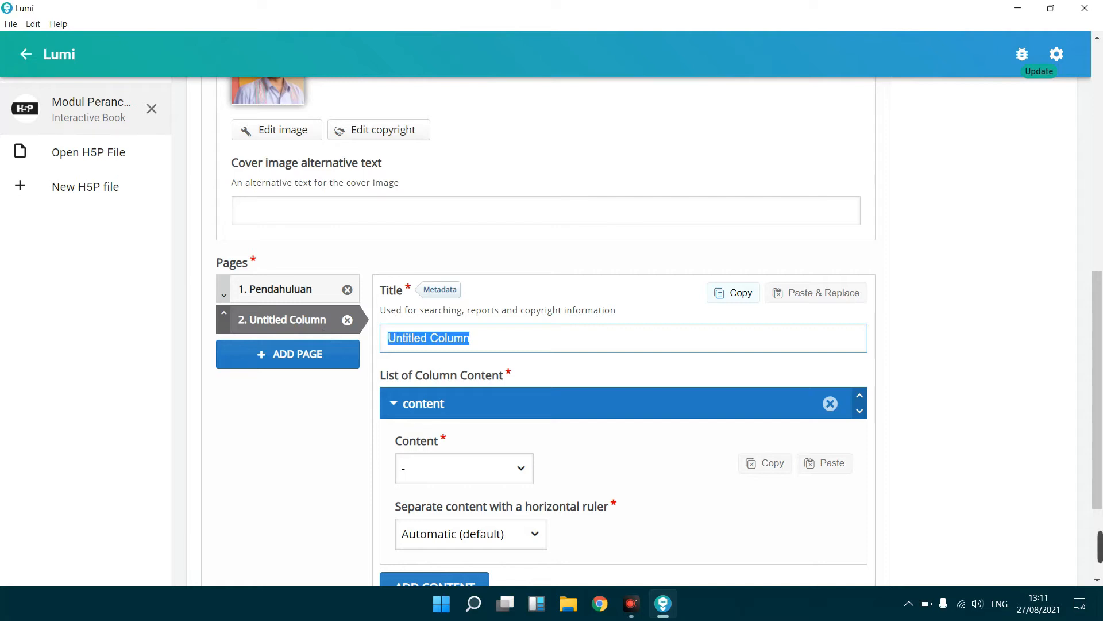
type("Konsep Dasar")
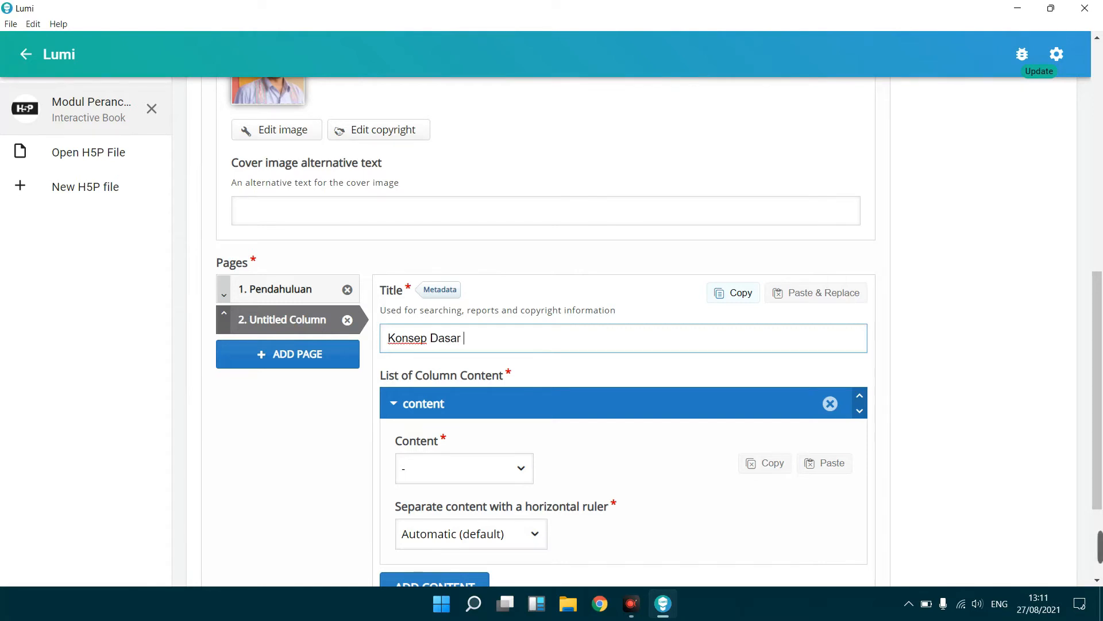
type(" Media Visual")
Step: Set the new page's first content to Text and enter "Pengertian Media Visual" formatted as Heading 2
left_click(515, 473)
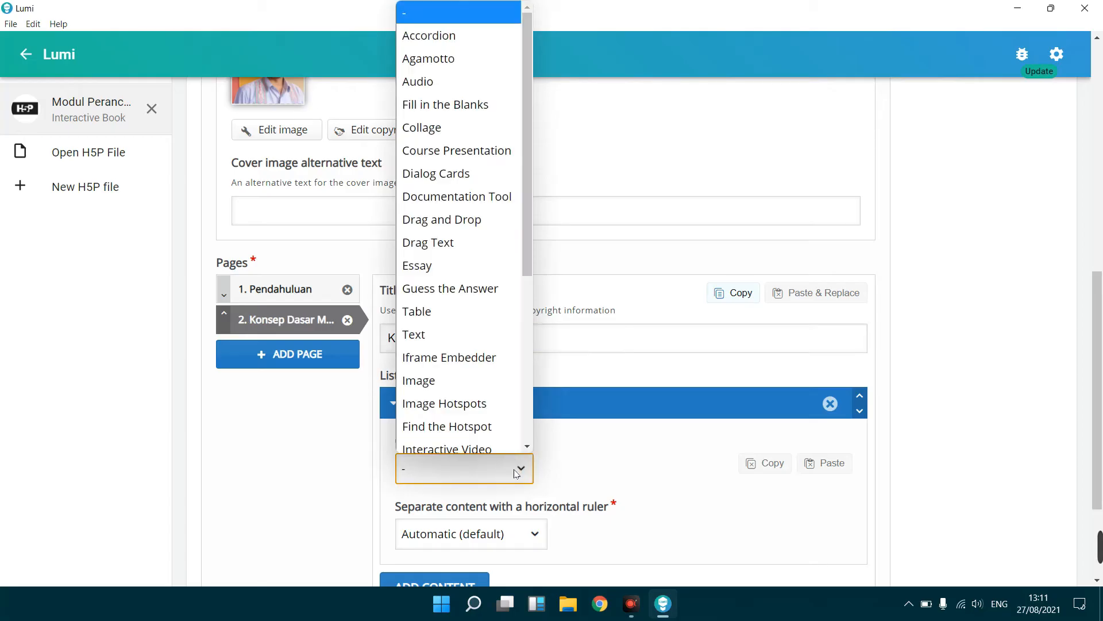
left_click(484, 328)
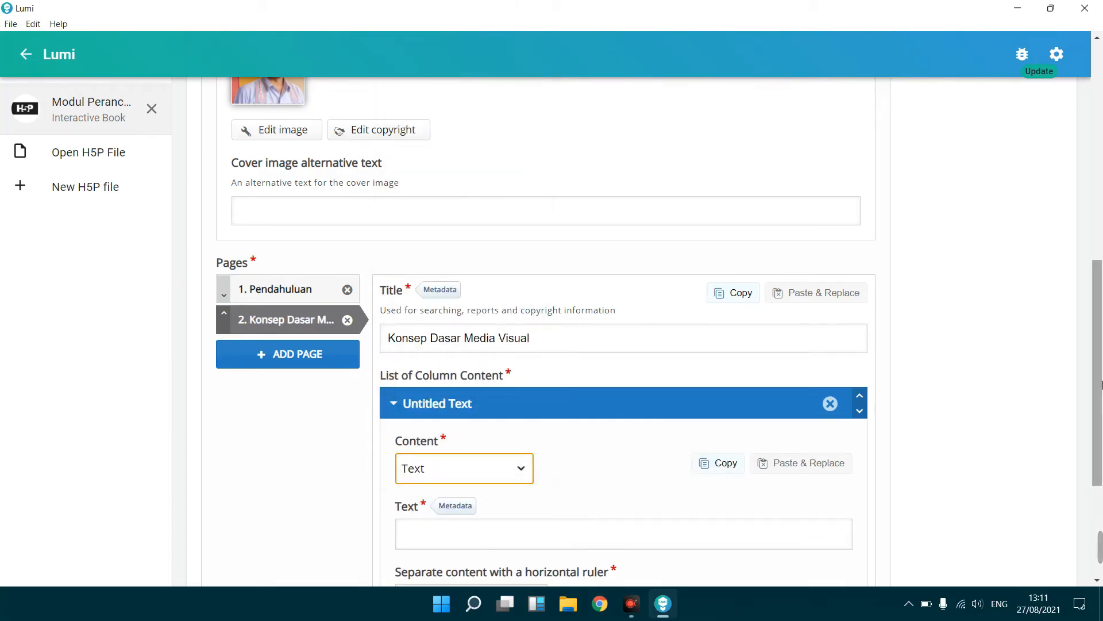
scroll(1101, 436, "down", 2)
scroll(1101, 437, "down", 1)
left_click(673, 446)
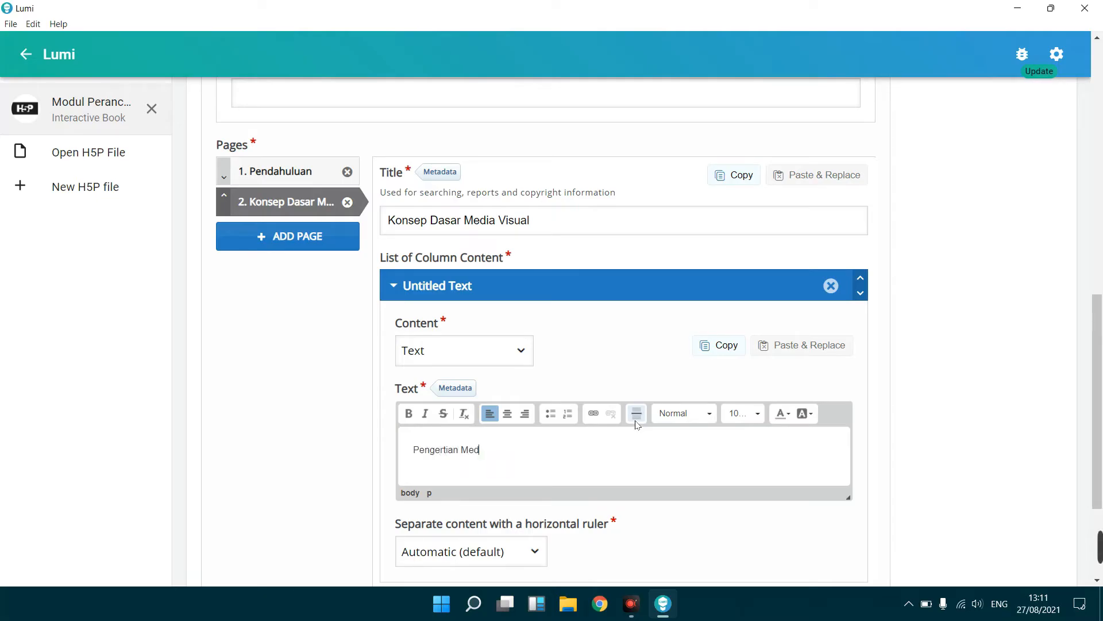
key("ctrl+a")
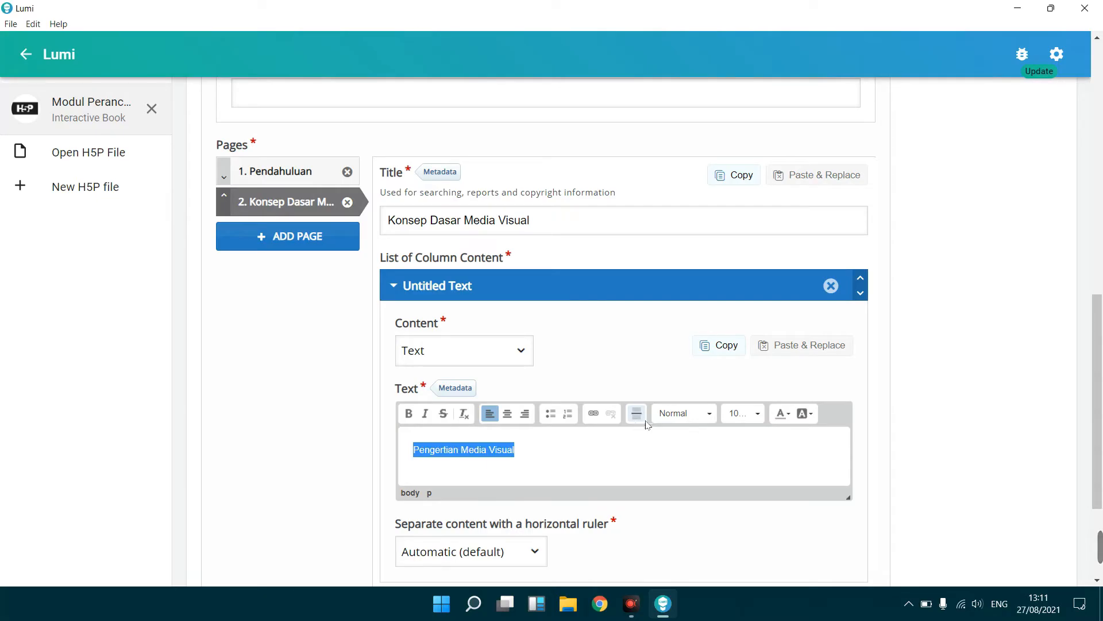
left_click(690, 424)
left_click(689, 457)
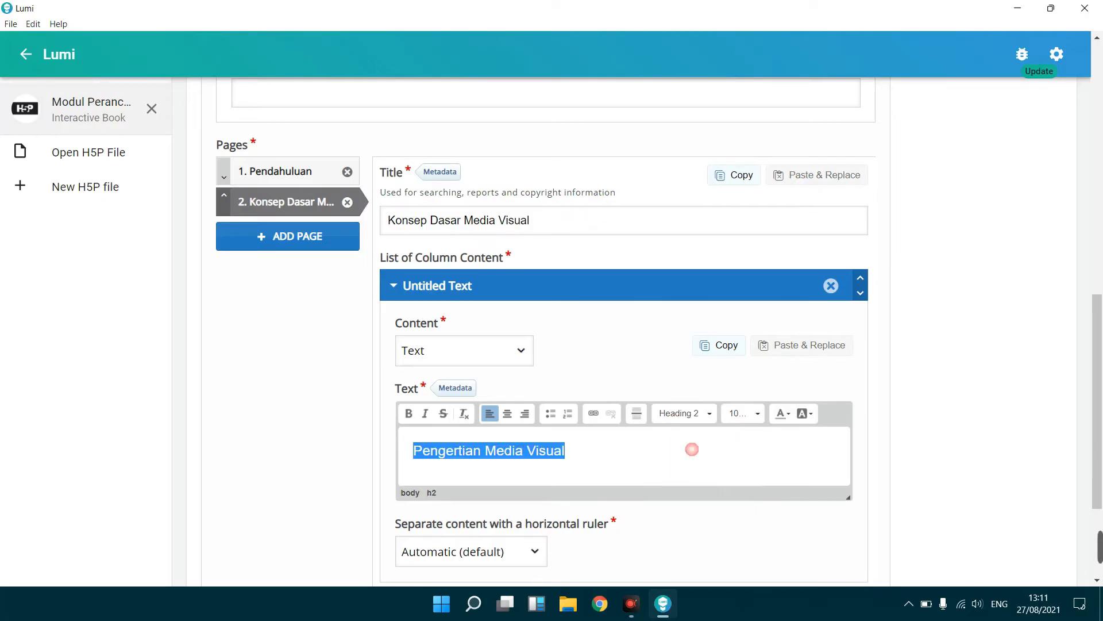
Step: Add a Text content reading "Media visual adalah segala jenis media yang menyampaikan informasi melalui indra mata, seperti lukisan, gambar di buku, dan lain sebagainya."
scroll(1101, 432, "down", 3)
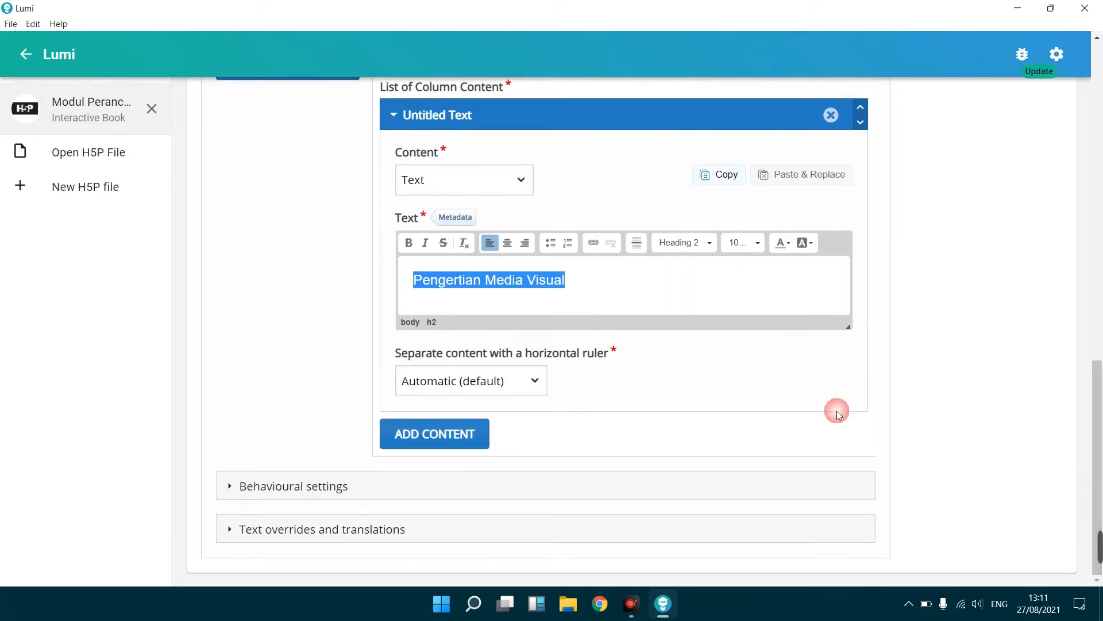
left_click(451, 447)
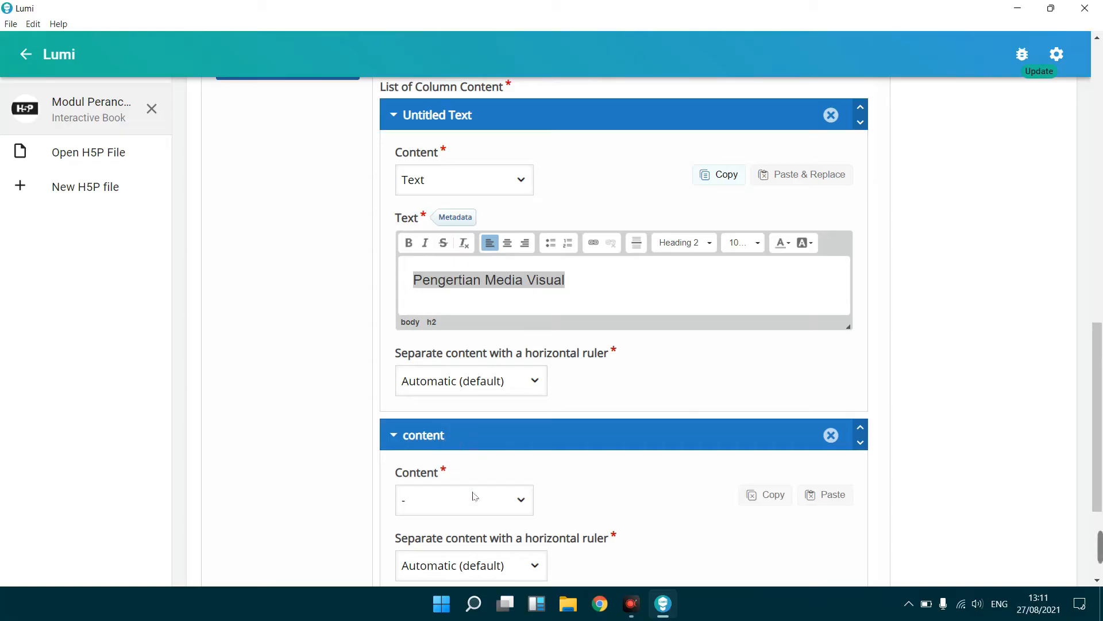
left_click(522, 507)
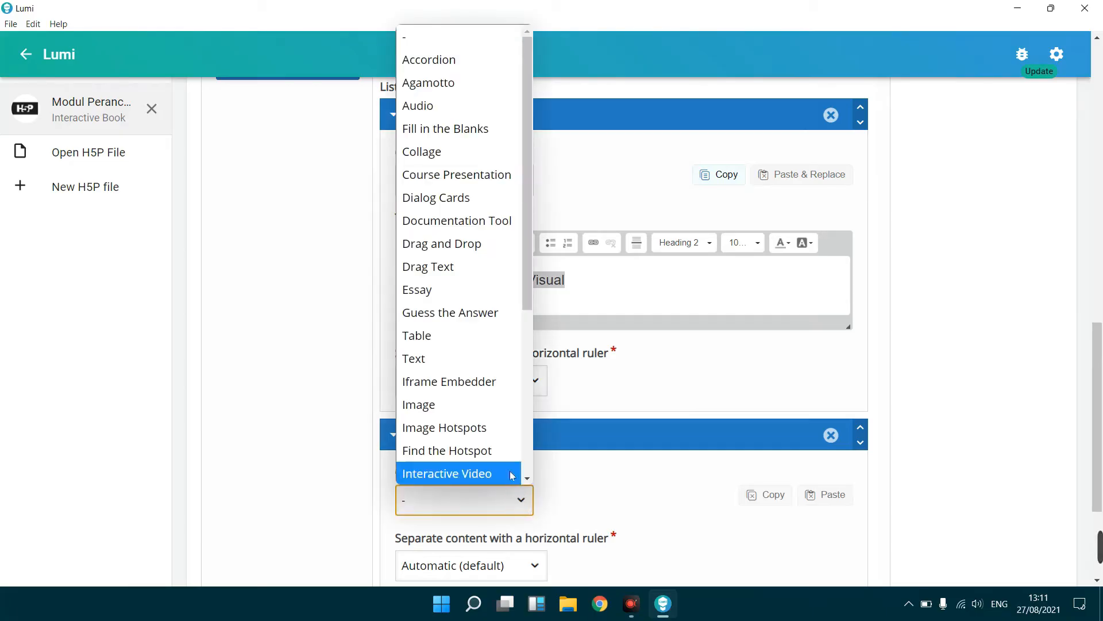
left_click(425, 358)
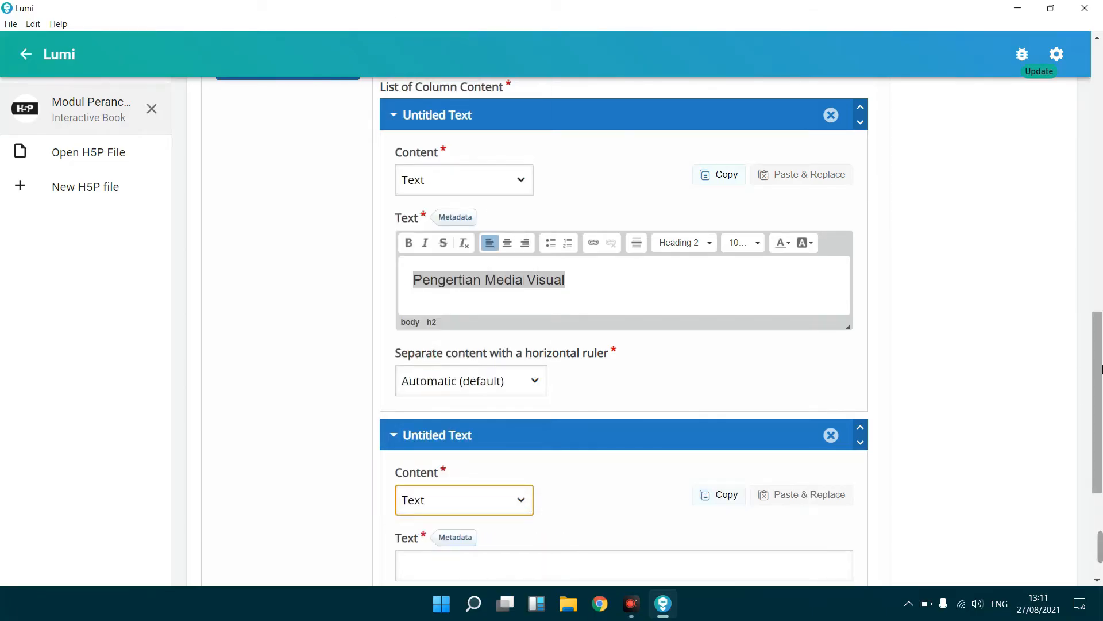
left_click_drag(1100, 378, 1099, 430)
left_click(551, 371)
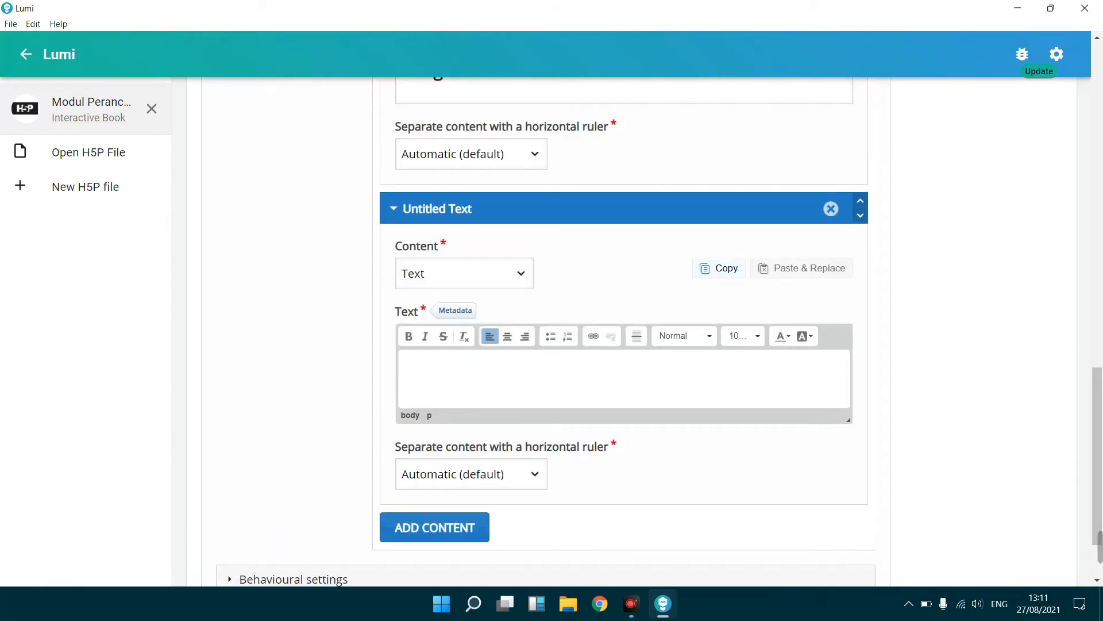
type("Media visual adalah segala jenis media yang menyampaikan info")
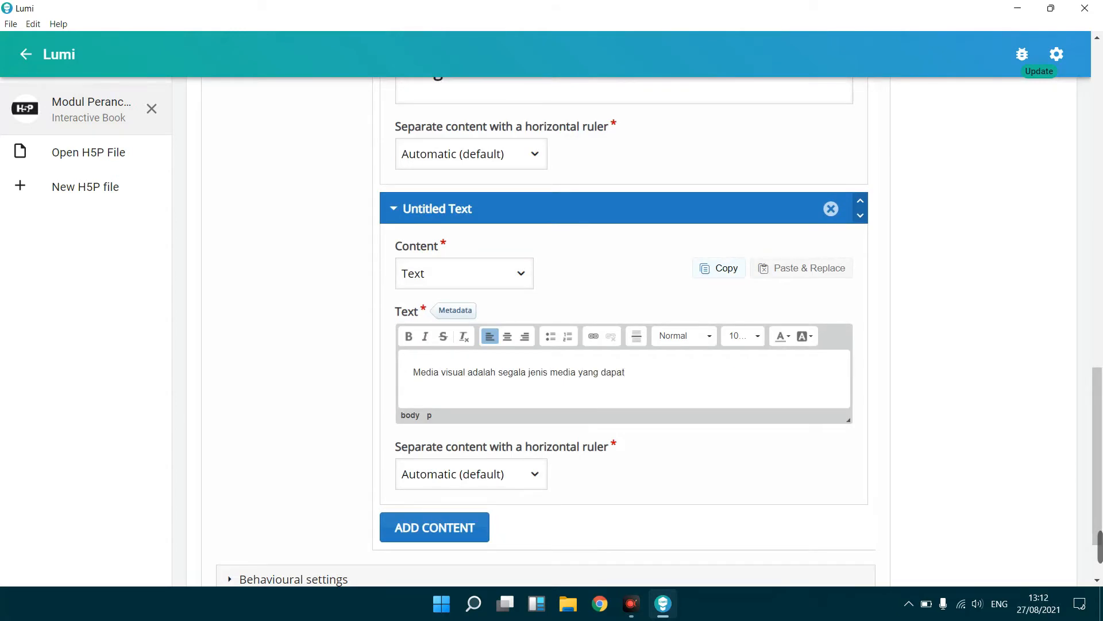
type("rmasi melalui indra mata, seperti lukisan, gambar di buku, dan lain sebagainya.")
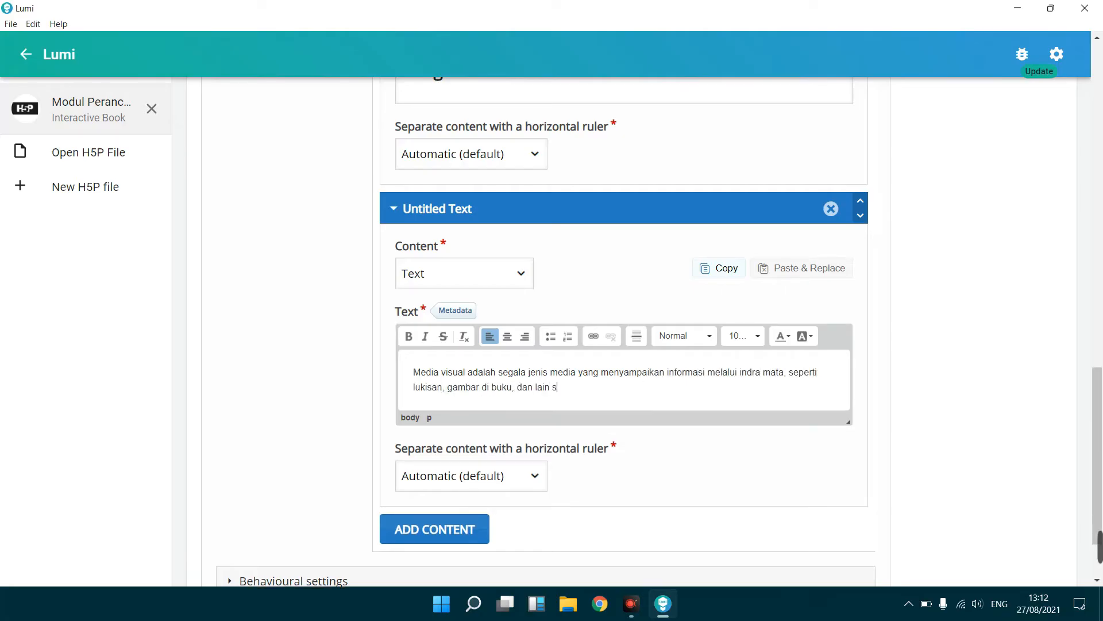
Step: Add a second paragraph reading "Penggunaan media visual dalam pembelajaran membutuhkan kemampuan menafsirkan makna visual yang terkandung di dalam gambar tersebut."
key("Return")
type("Un")
key("shift+Home")
type("Penggunaan media visual dalam pembelajaran membutuhkan kemampuan men")
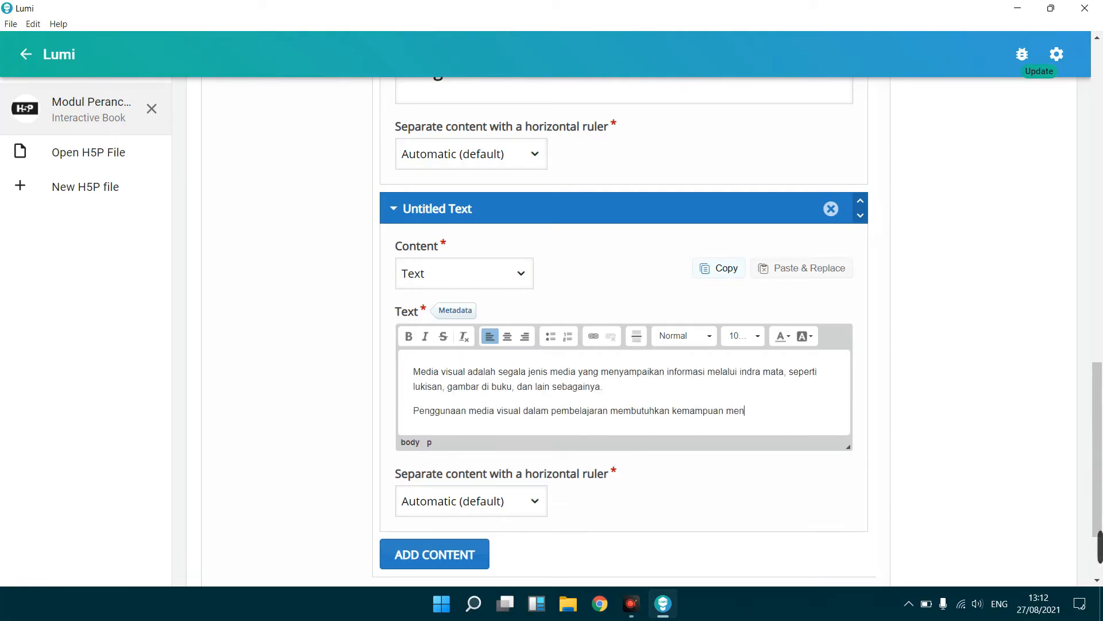
type("afsirkan makna visual yang terkandung di dalam gambar tersebut.")
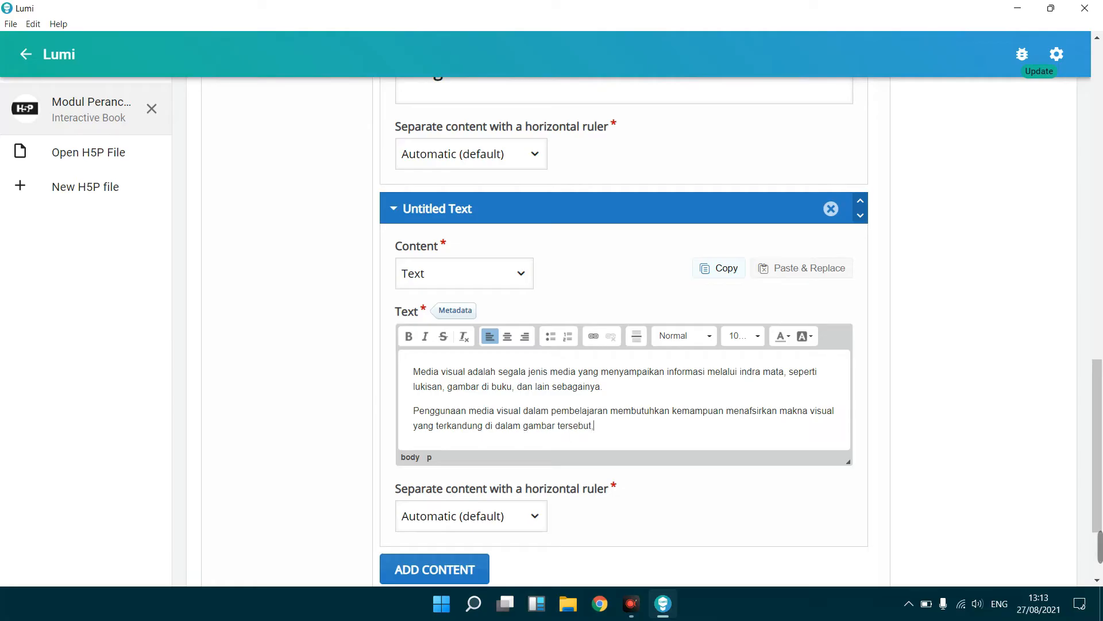
Step: End the second paragraph with the sentence "Misalnya, coba perhatikan gambar di bawah!"
type(" Misalnya, coba perhatikan gambar di abwah, menurut Anda apa makna")
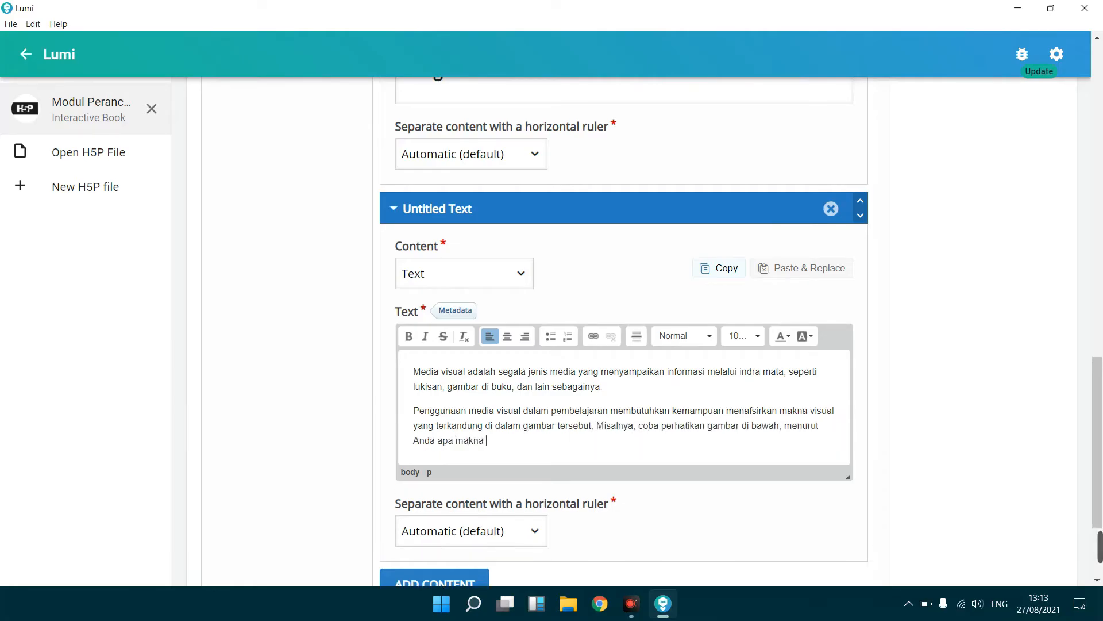
key("BackSpace")
key("BackSpace")
key("BackSpace")
key("BackSpace")
key("BackSpace")
key("BackSpace")
key("BackSpace")
key("BackSpace")
key("BackSpace")
key("BackSpace")
key("BackSpace")
key("BackSpace")
key("BackSpace")
key("BackSpace")
key("BackSpace")
key("BackSpace")
key("BackSpace")
key("BackSpace")
key("BackSpace")
key("BackSpace")
type("!")
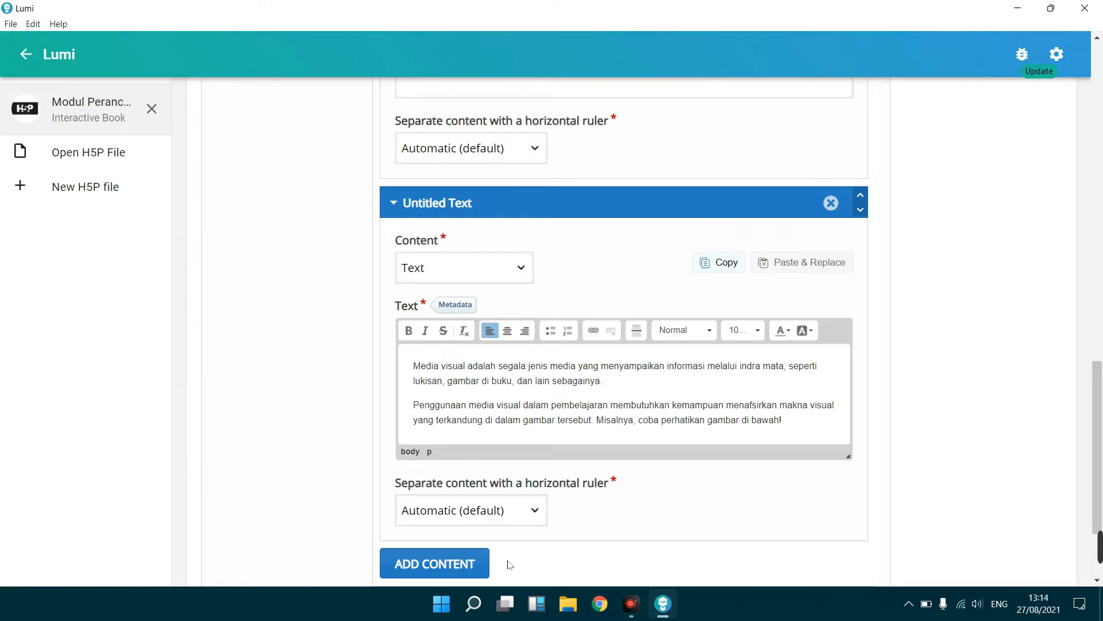
Step: Add another content element below the paragraphs and set its type to Image
left_click(471, 568)
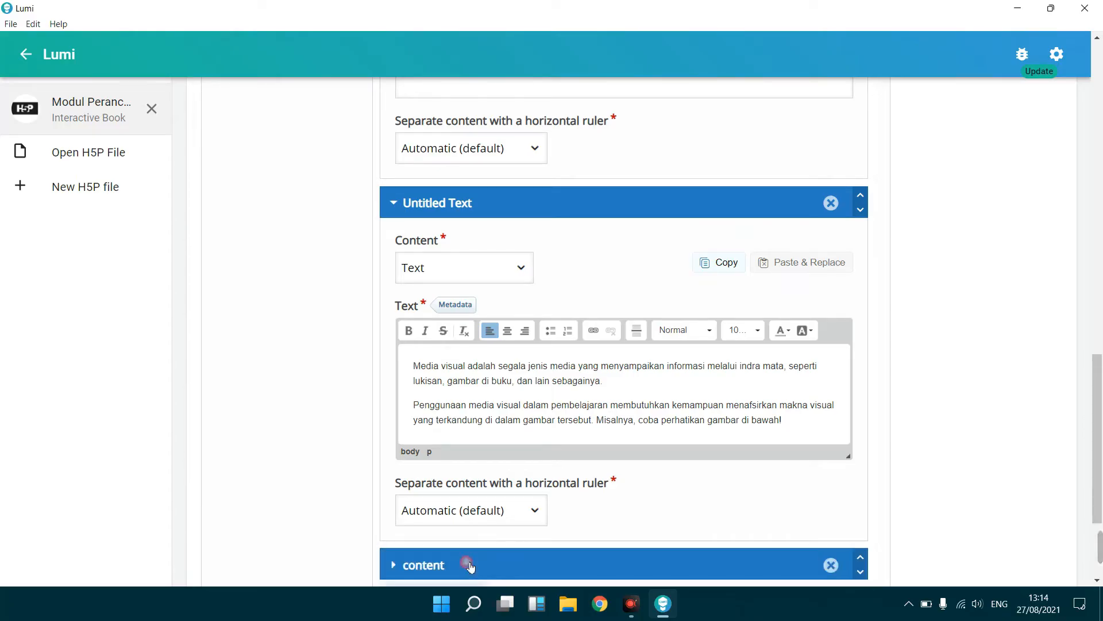
scroll(1101, 502, "down", 3)
left_click_drag(1100, 503, 1101, 516)
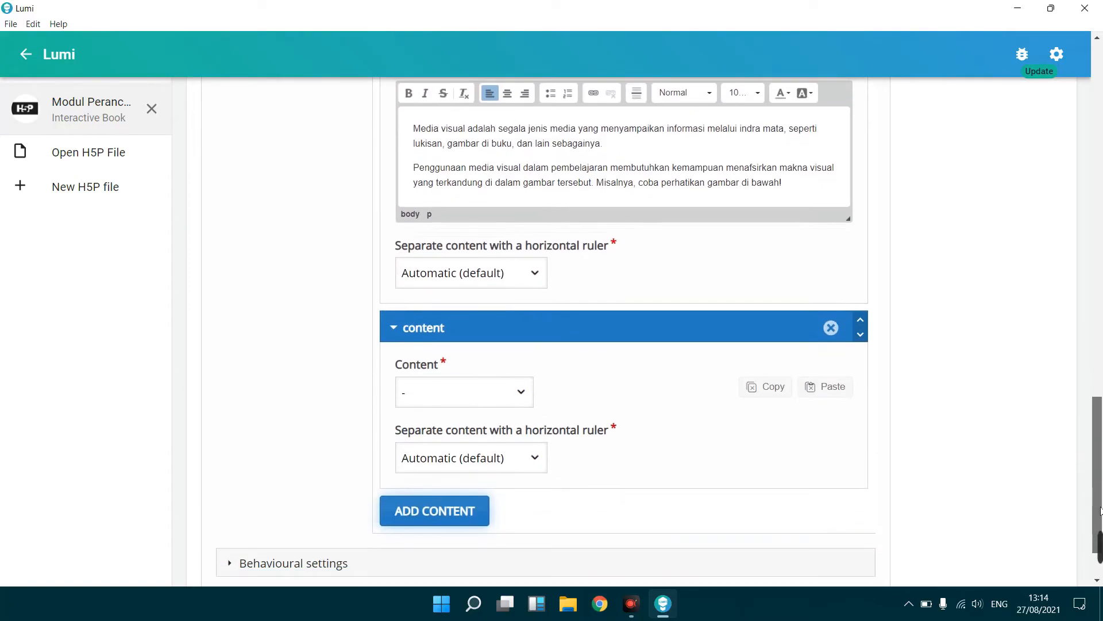
left_click(533, 394)
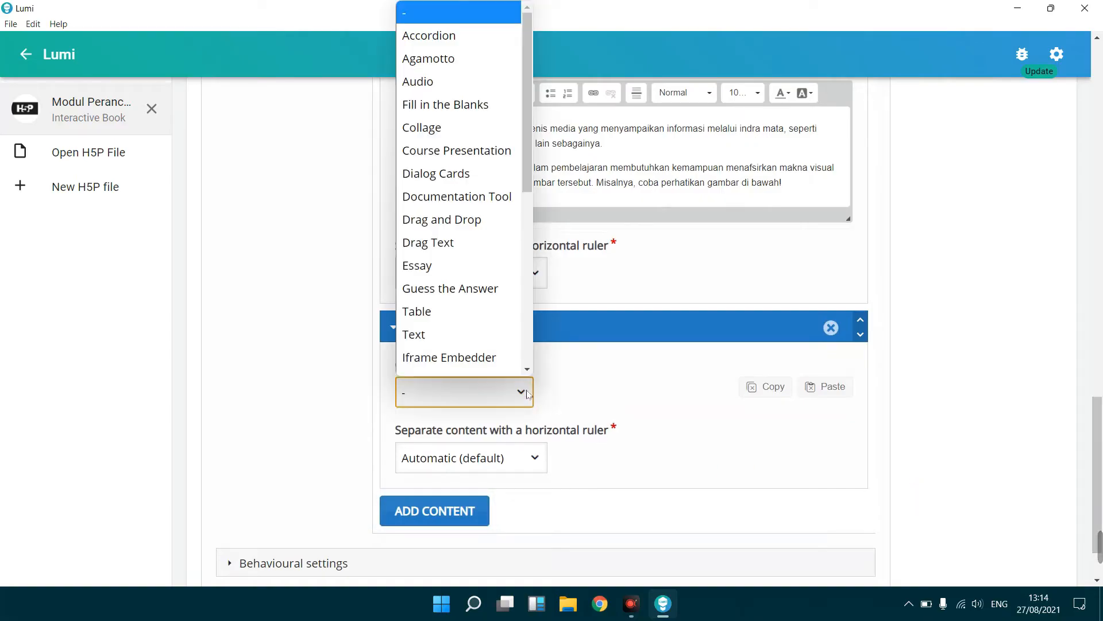
scroll(434, 314, "down", 1)
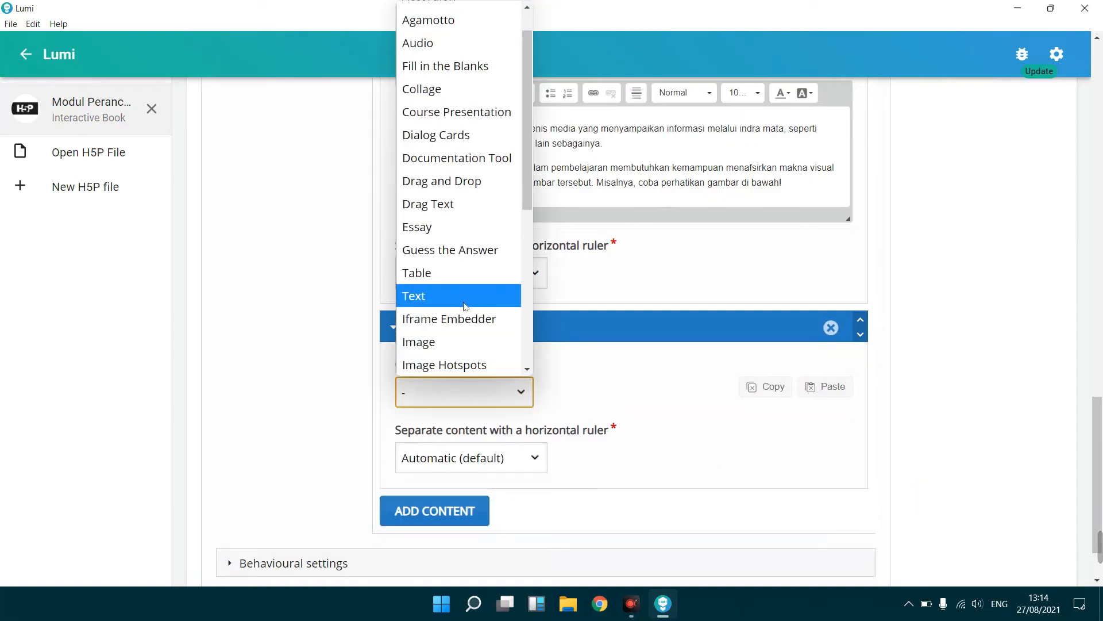
left_click(444, 348)
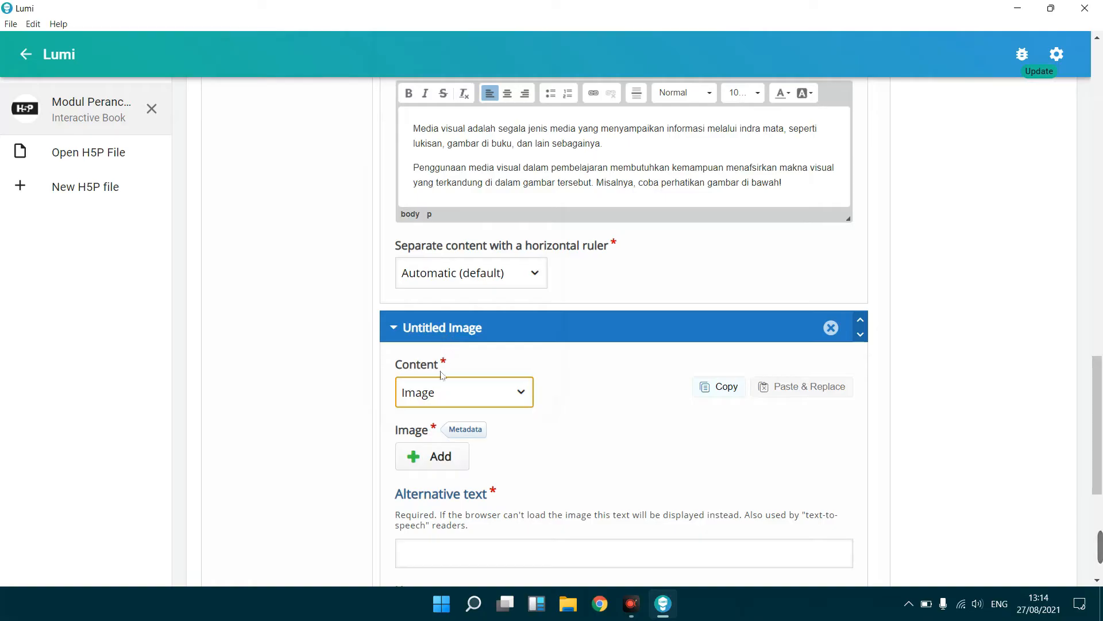
Step: Insert the picture "1 Gambar" from the Pictures folder and give it the alternative text "Gambar 1"
left_click(432, 459)
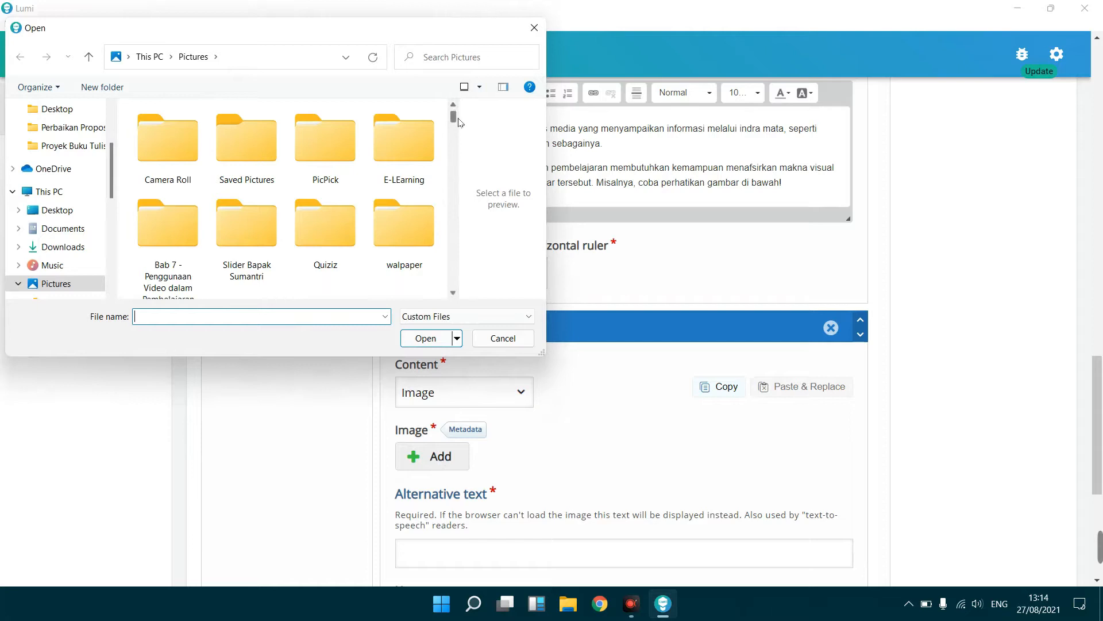
left_click_drag(453, 117, 449, 290)
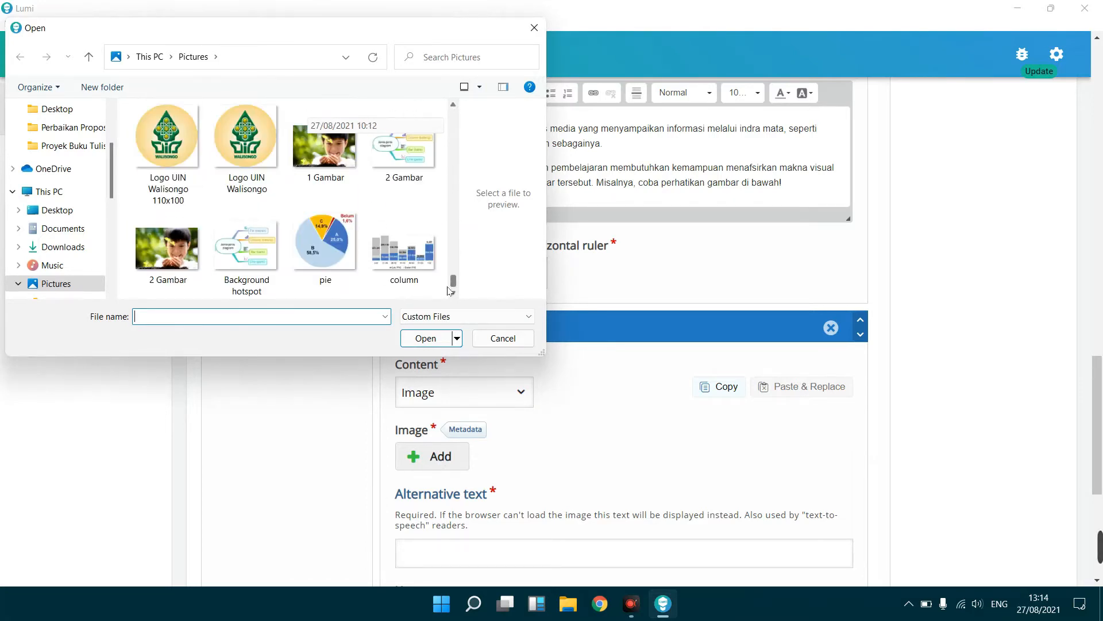
left_click(325, 147)
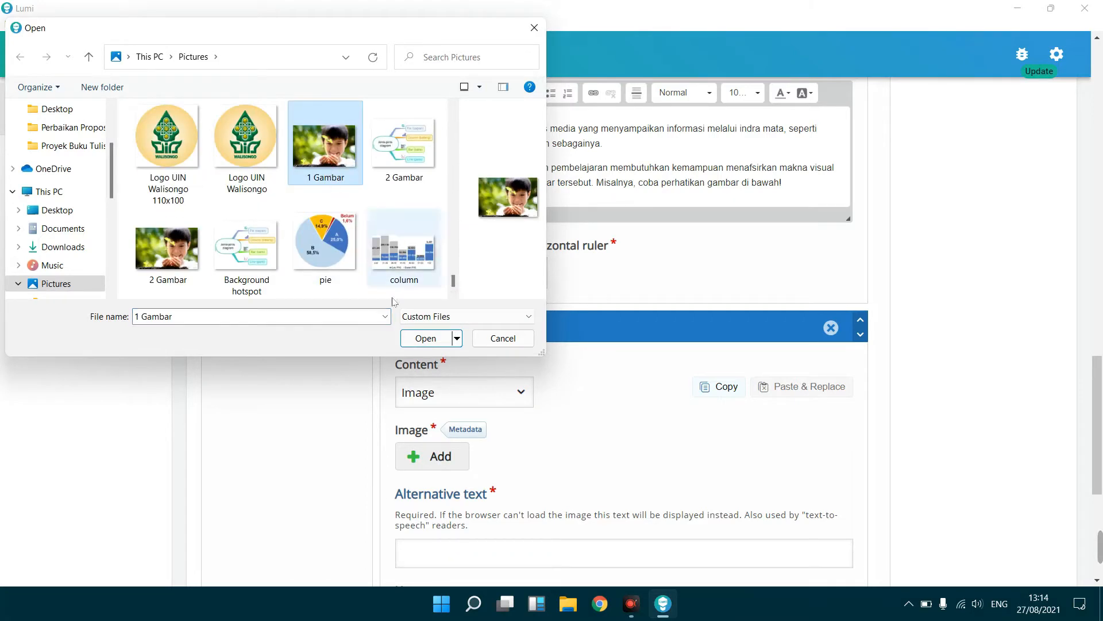
left_click(419, 339)
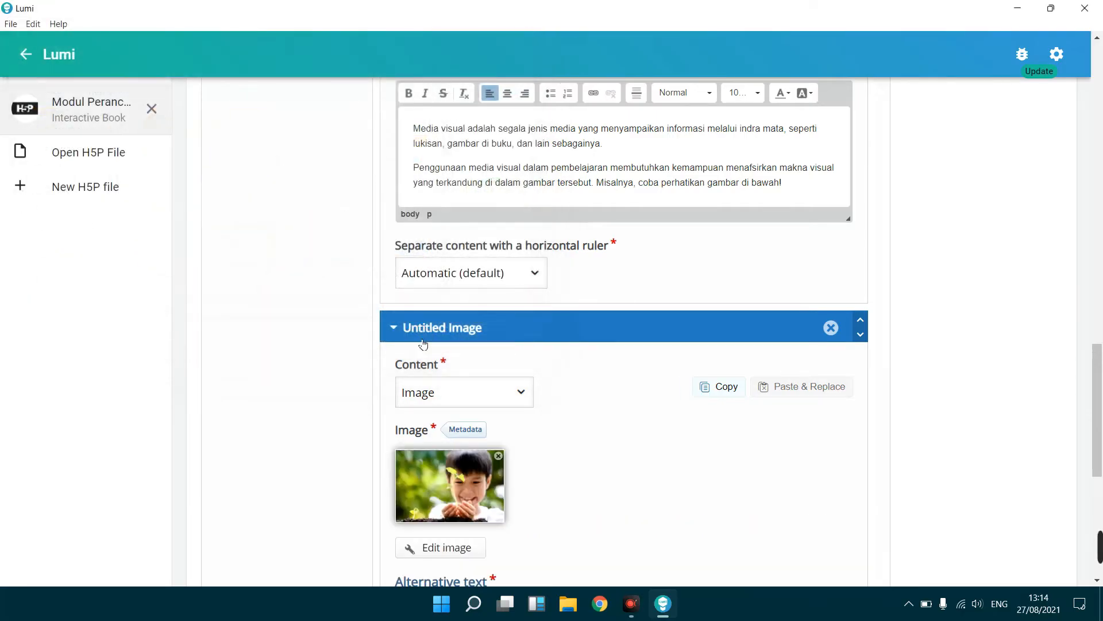
scroll(1088, 420, "down", 3)
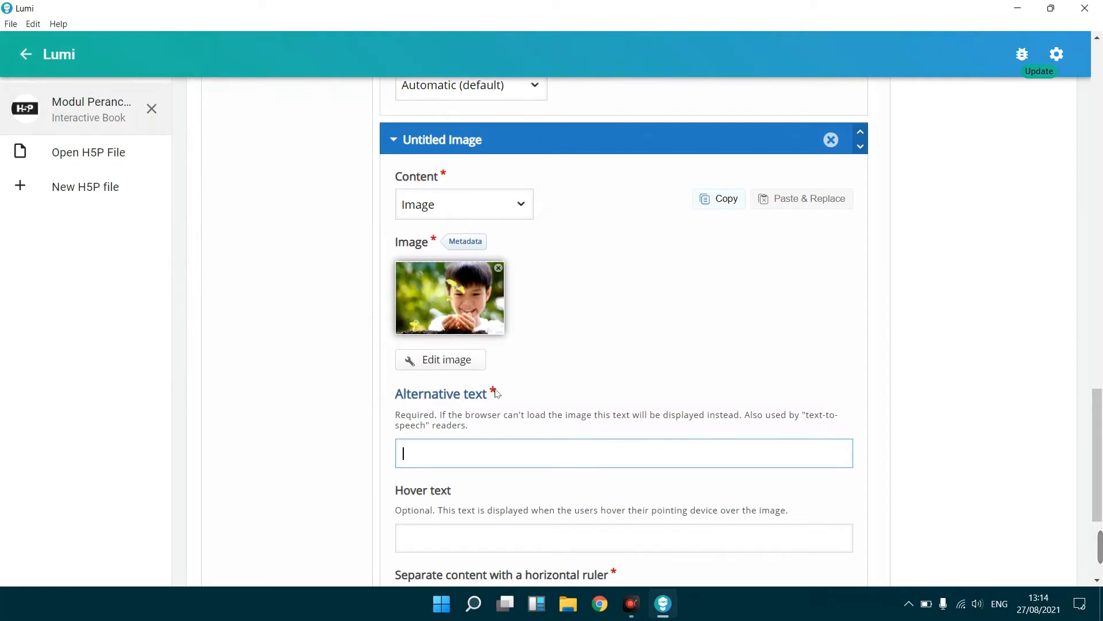
type("Gambar 1")
scroll(940, 451, "down", 2)
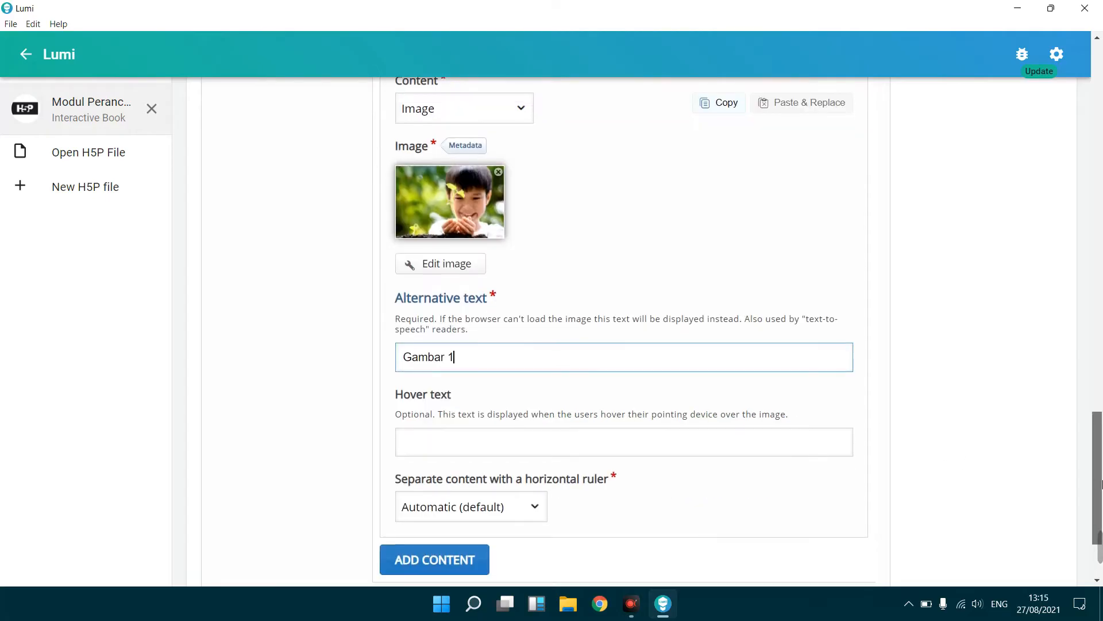
Step: Add another content element below the "Gambar 1" image and set its type to Guess the Answer
mouse_move(1102, 484)
left_mouse_down()
mouse_move(1102, 464)
mouse_move(1102, 493)
left_mouse_up()
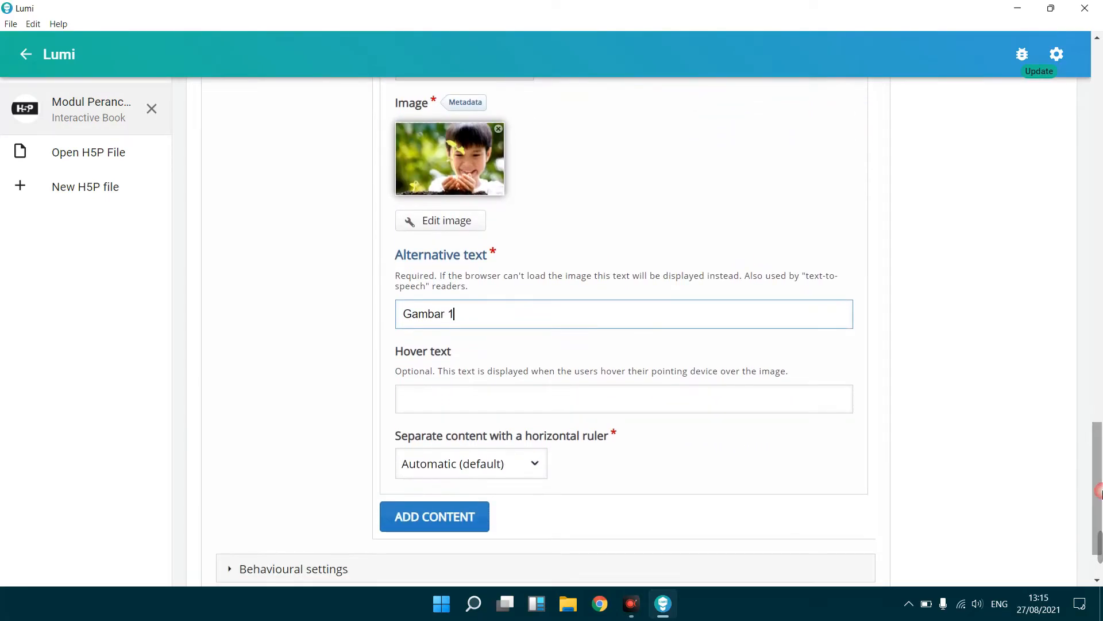
left_click(469, 521)
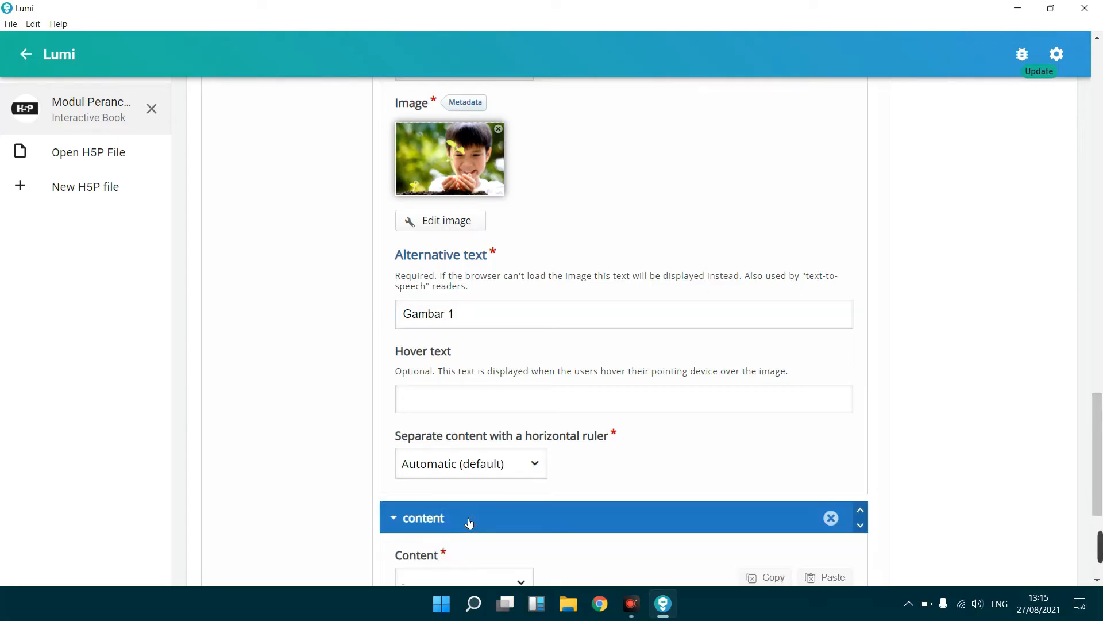
left_click_drag(1102, 485, 1102, 507)
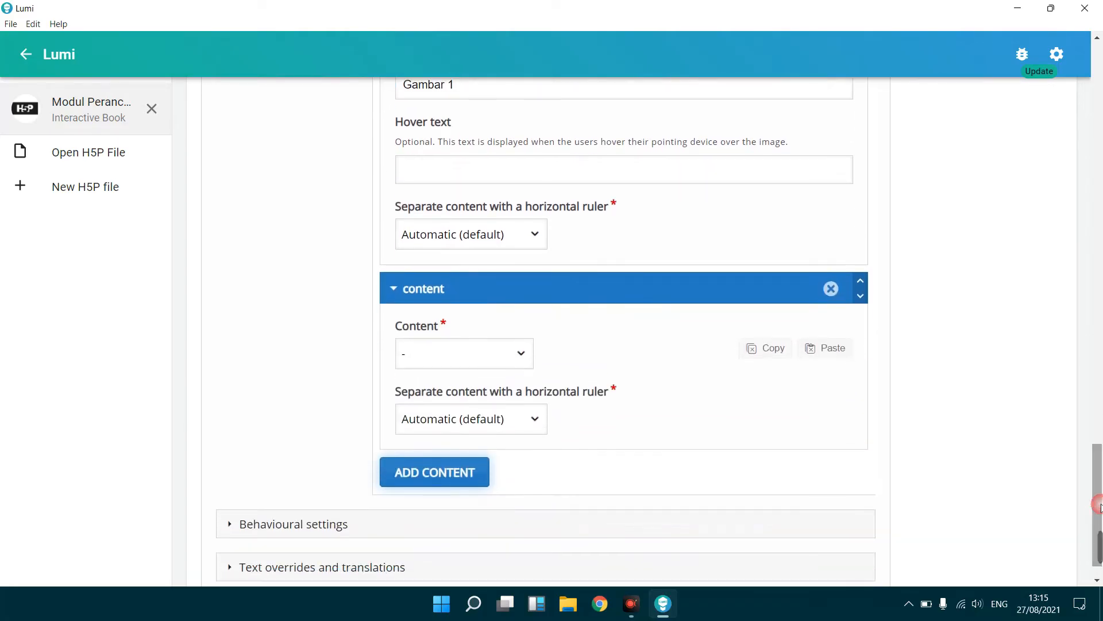
left_click(522, 357)
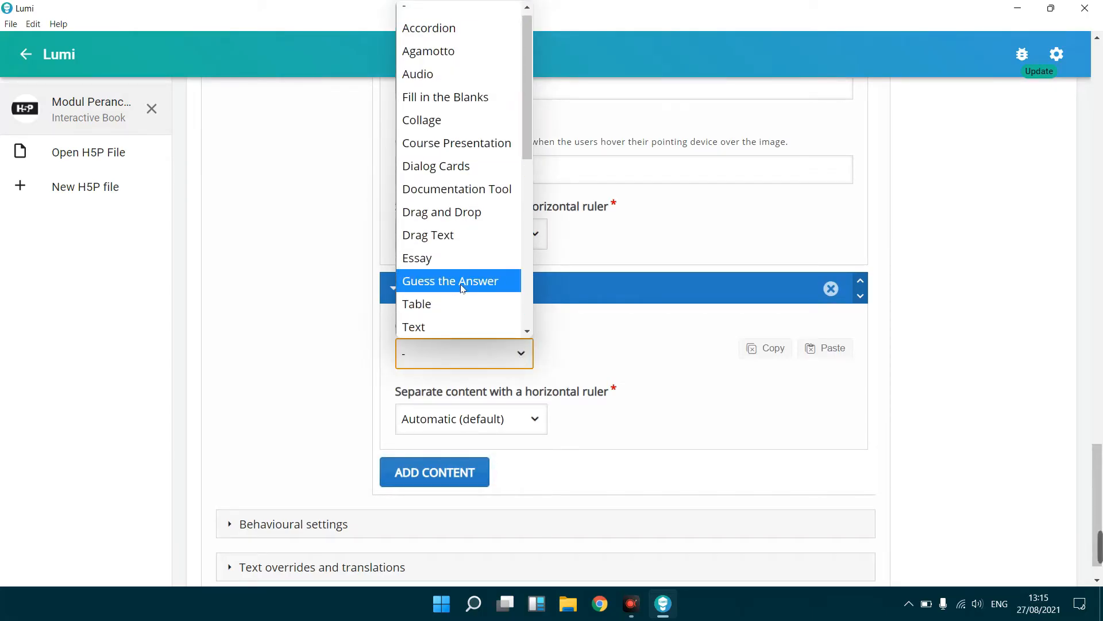
left_click(463, 281)
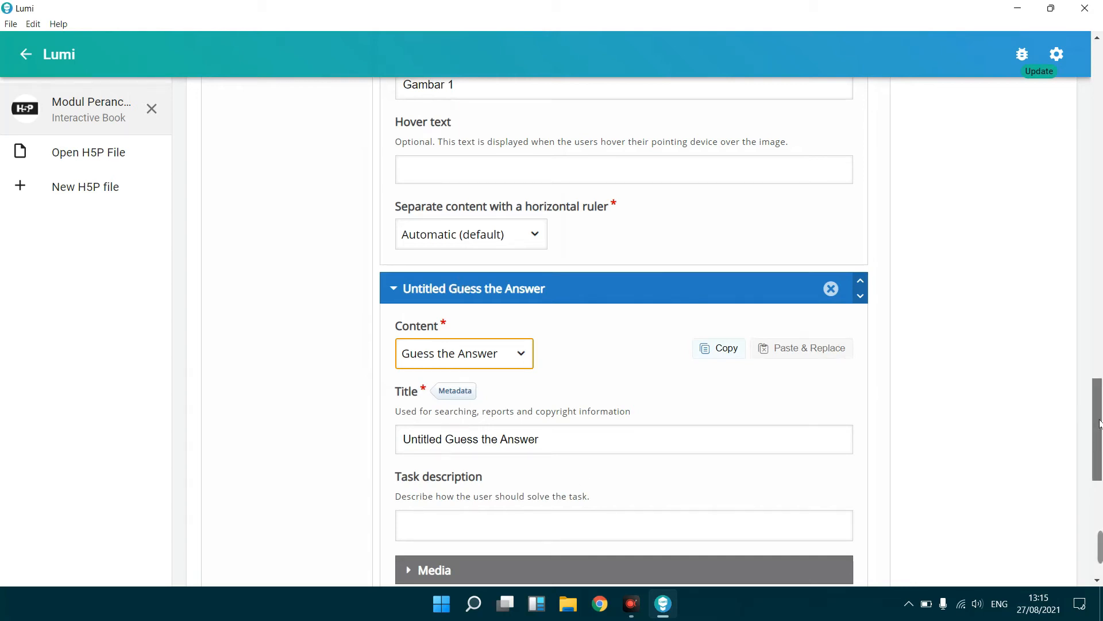
Step: Enter "Menurut Anda, Apa makna gambar di atas?" as the task description of the Guess the Answer element
left_click_drag(1098, 424, 1099, 442)
left_click(676, 428)
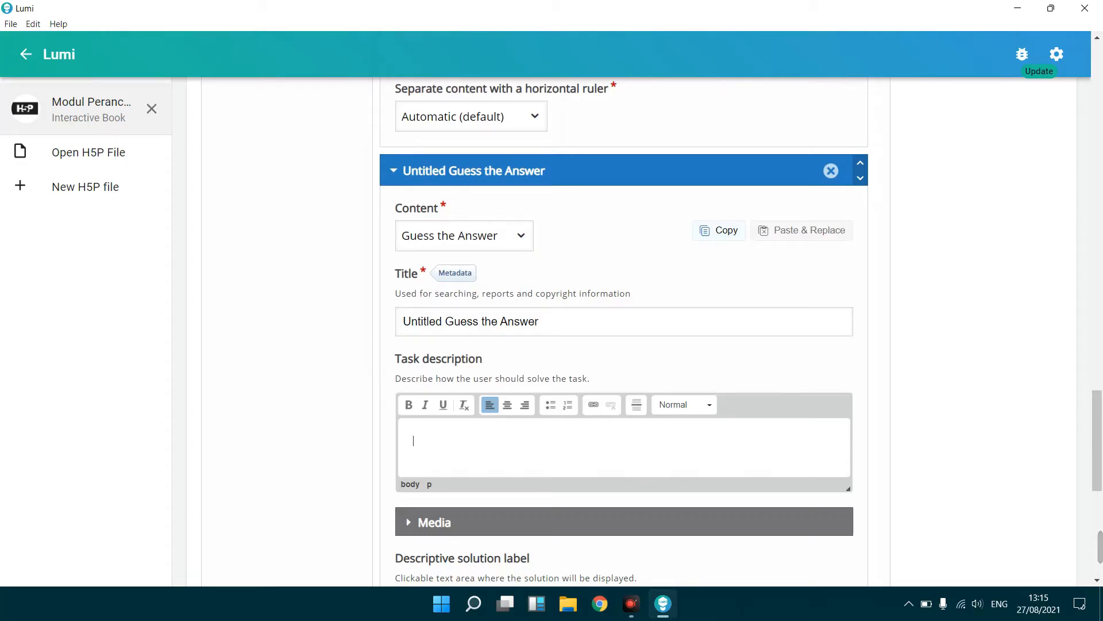
type("Menurut Anda, Apa makna")
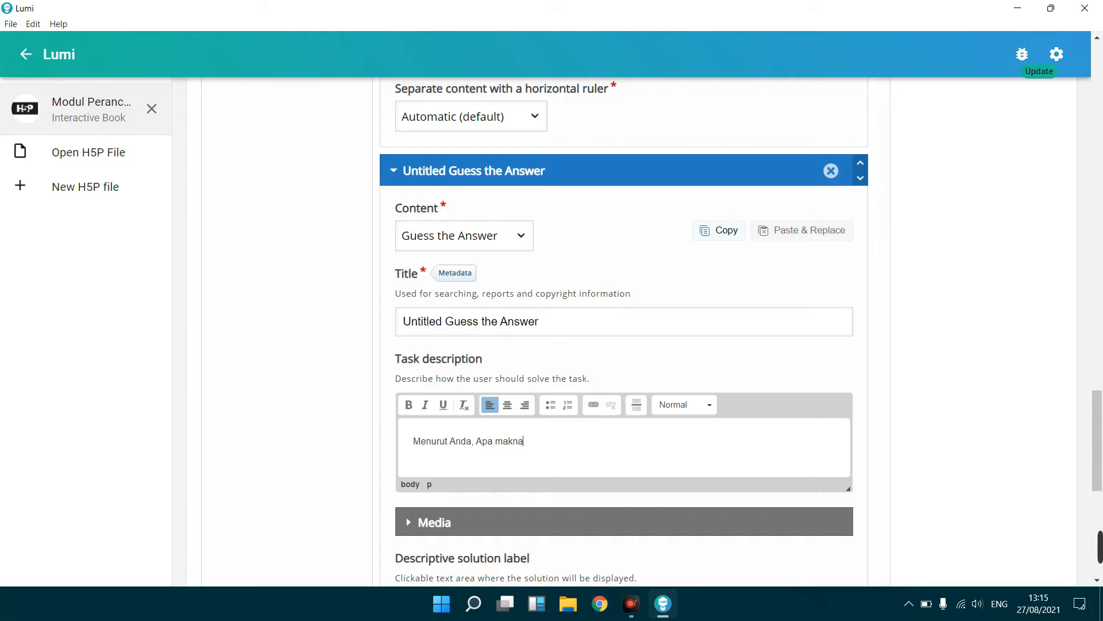
type(" gambar di atas?")
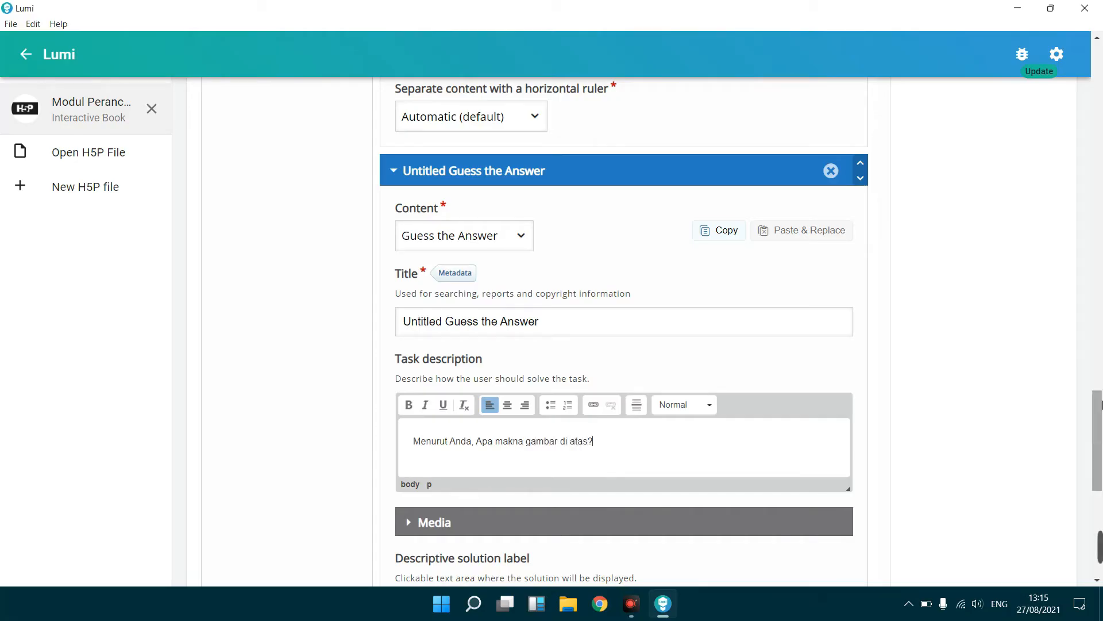
Step: Replace the descriptive solution label with "Klik tulisan ini untuk melihat makna gambar menurut pembuat gambar."
scroll(1101, 360, "down", 3)
key("Tab")
key("shift+Right")
left_click_drag(569, 418, 389, 415)
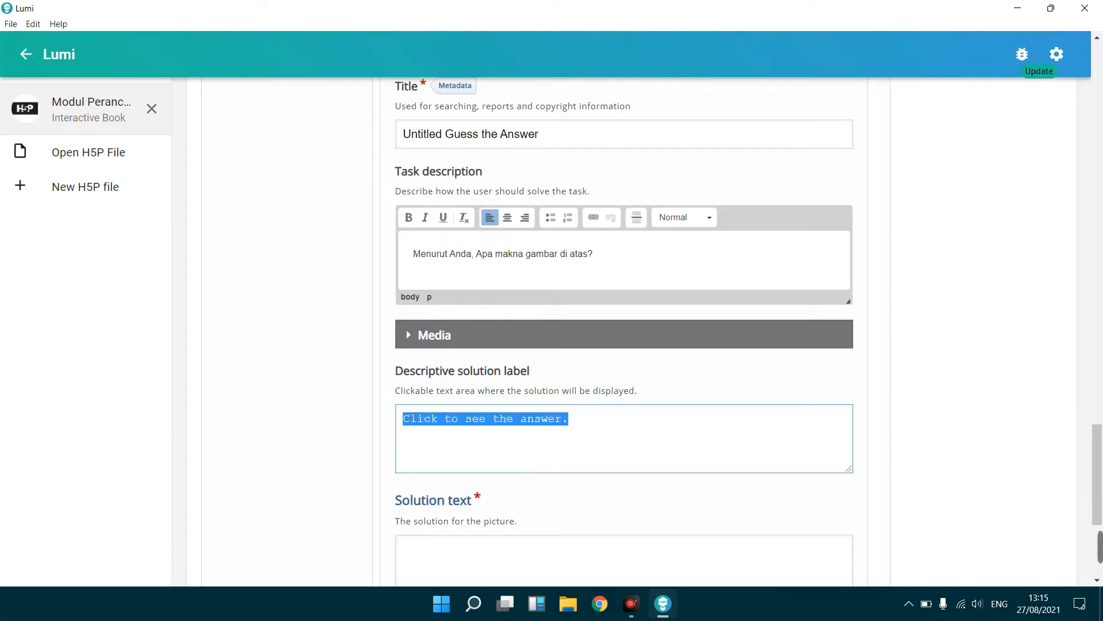
key("BackSpace")
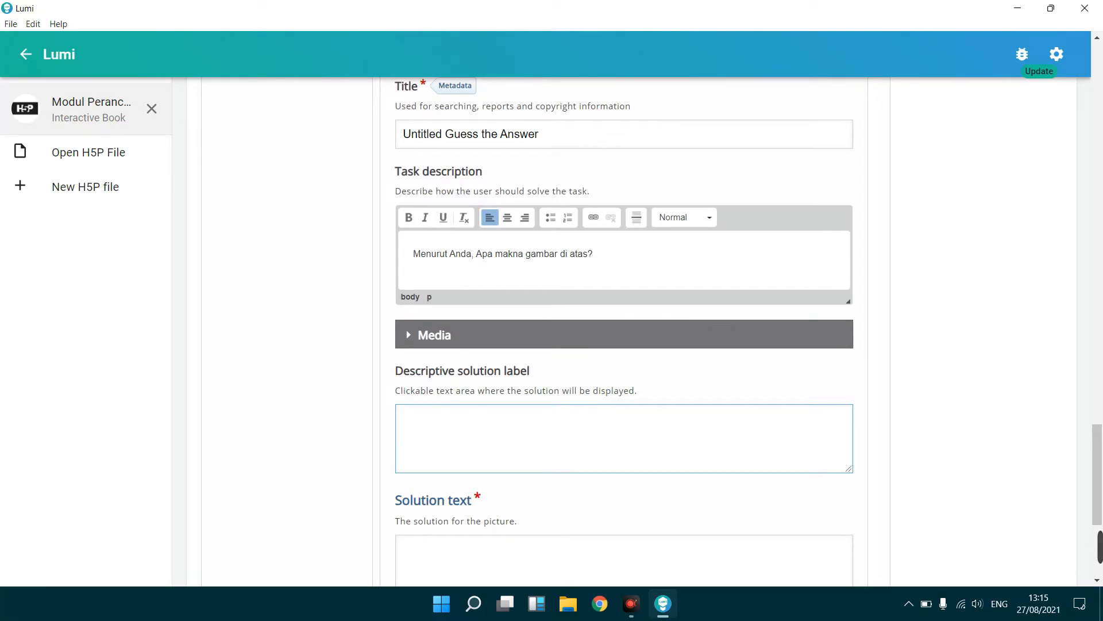
type("Klik tulisan ini un")
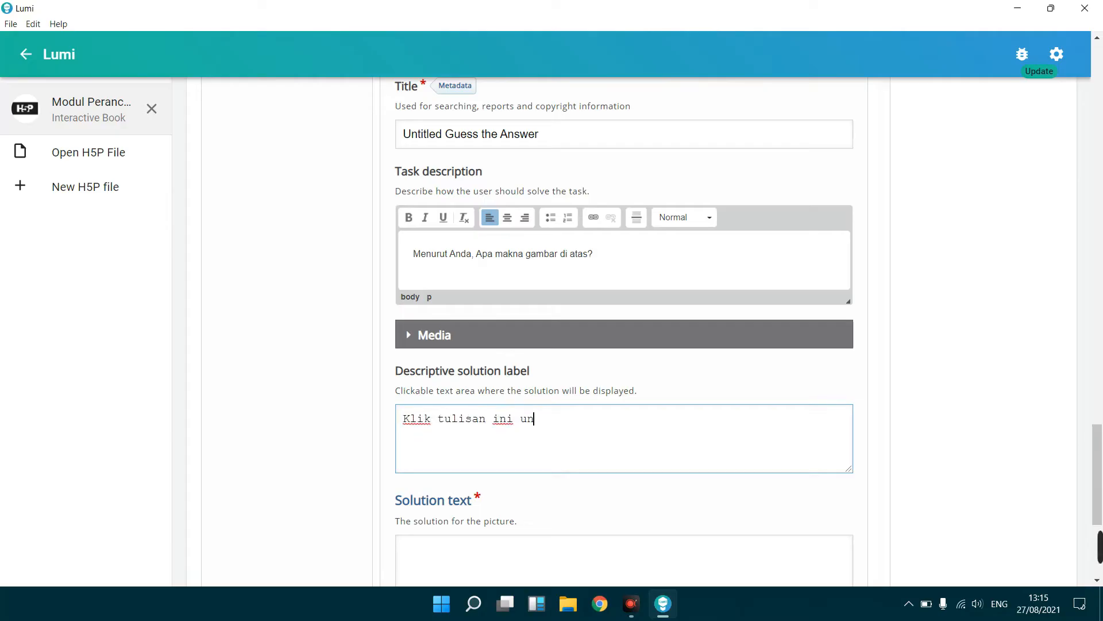
type("tuk melihat ")
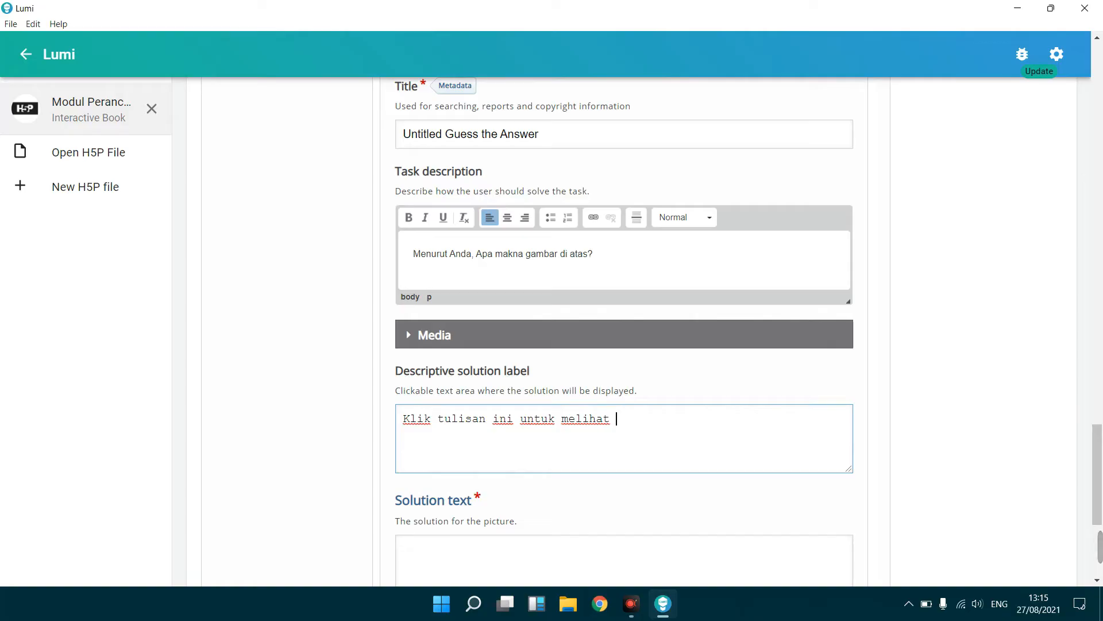
type("jakna gambar m")
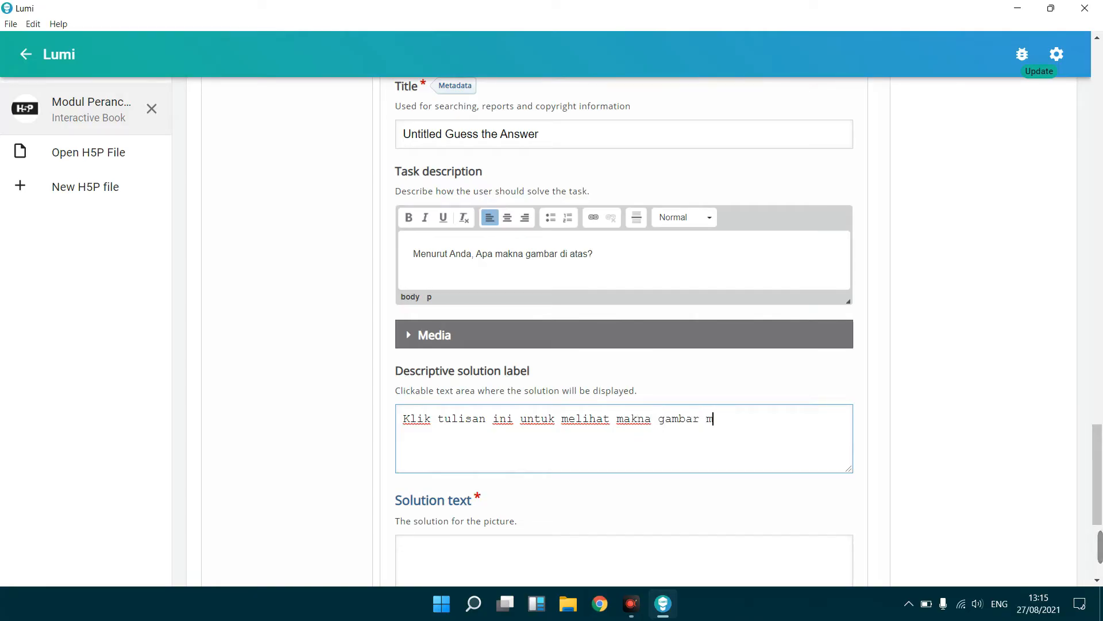
type("enurut pembuat gambar.")
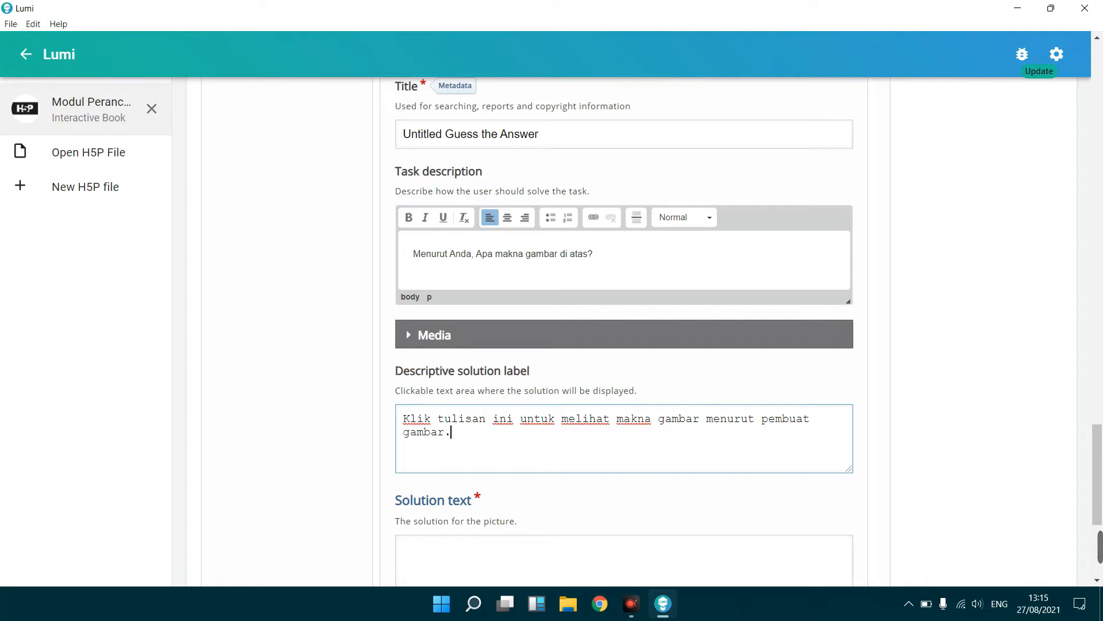
Step: Enter the solution text "Menurut pembuat gambar, gambar di atas bermakna pentingnya pendidikan lingkungan sejak dini."
scroll(1101, 393, "down", 2)
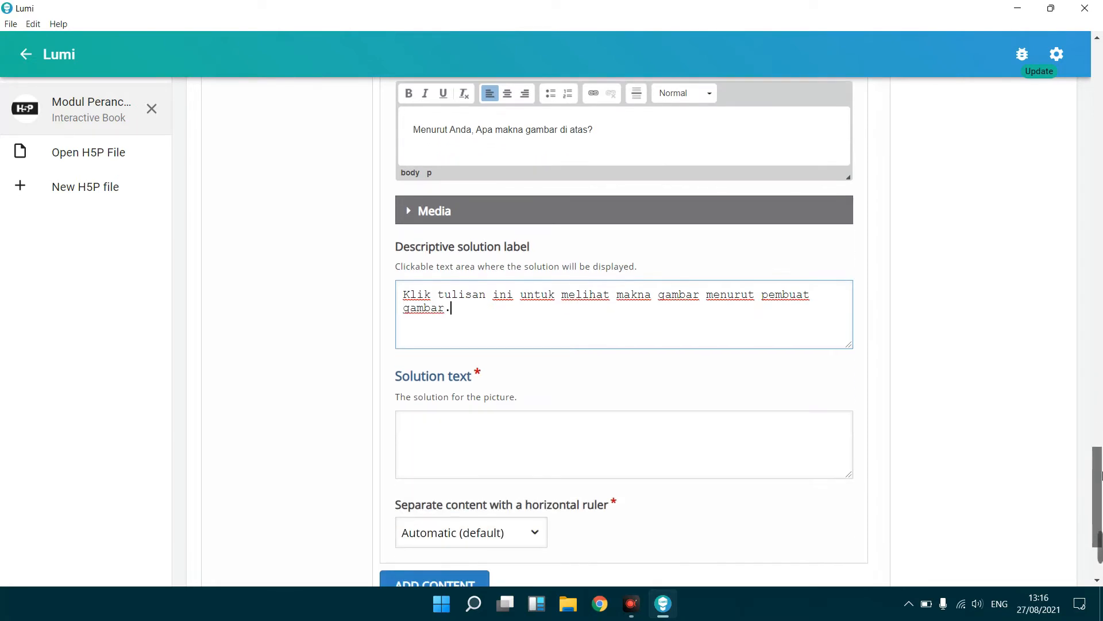
left_click(576, 443)
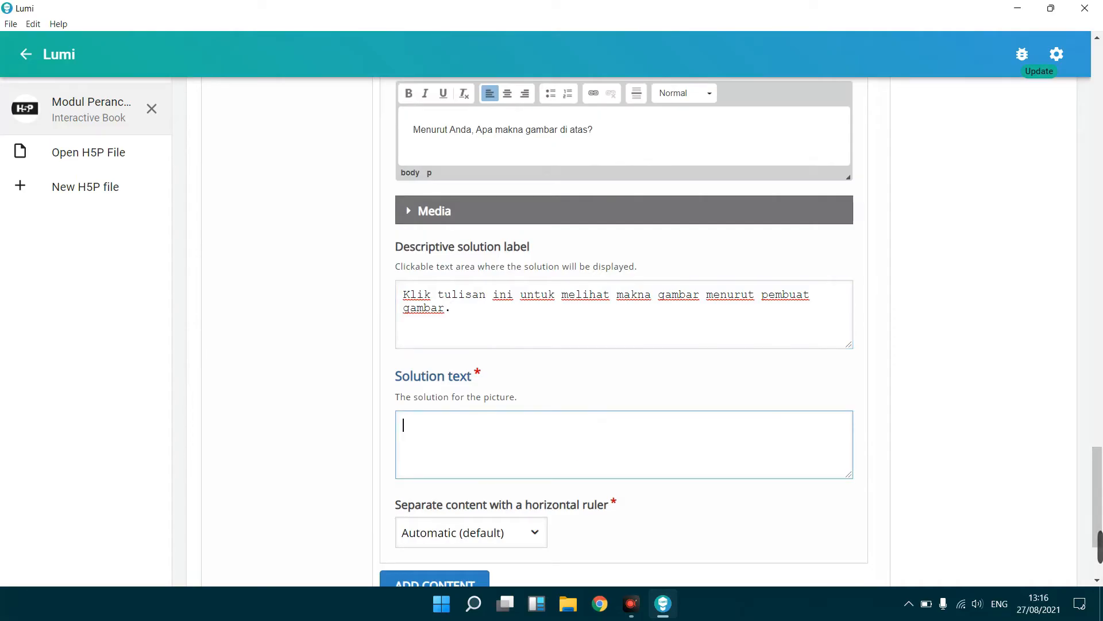
type("Menurut pem")
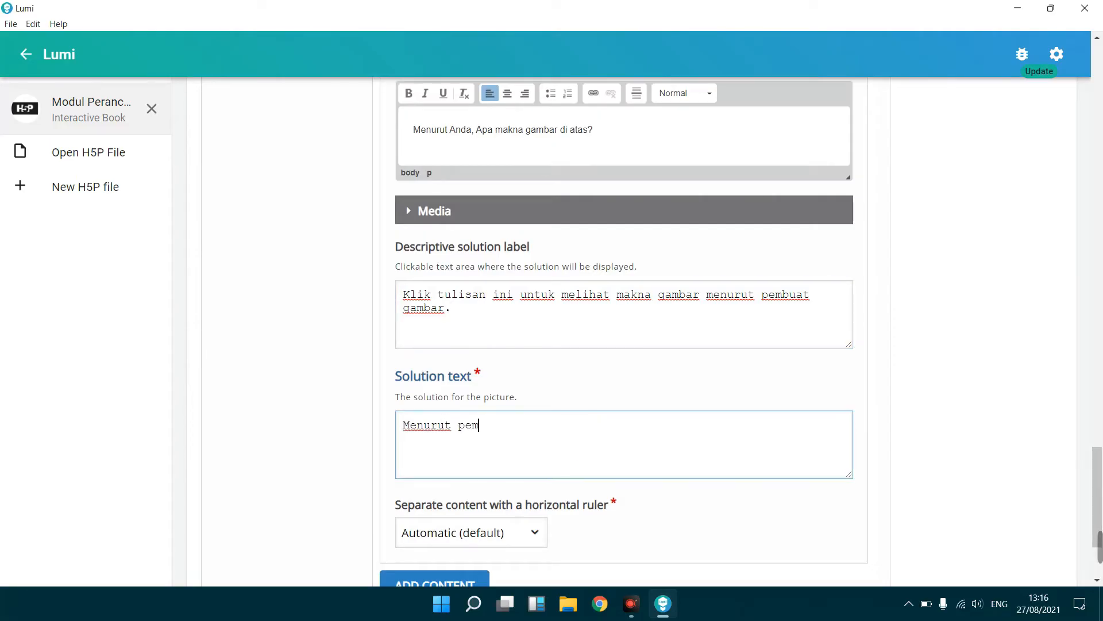
type("buat gambar,")
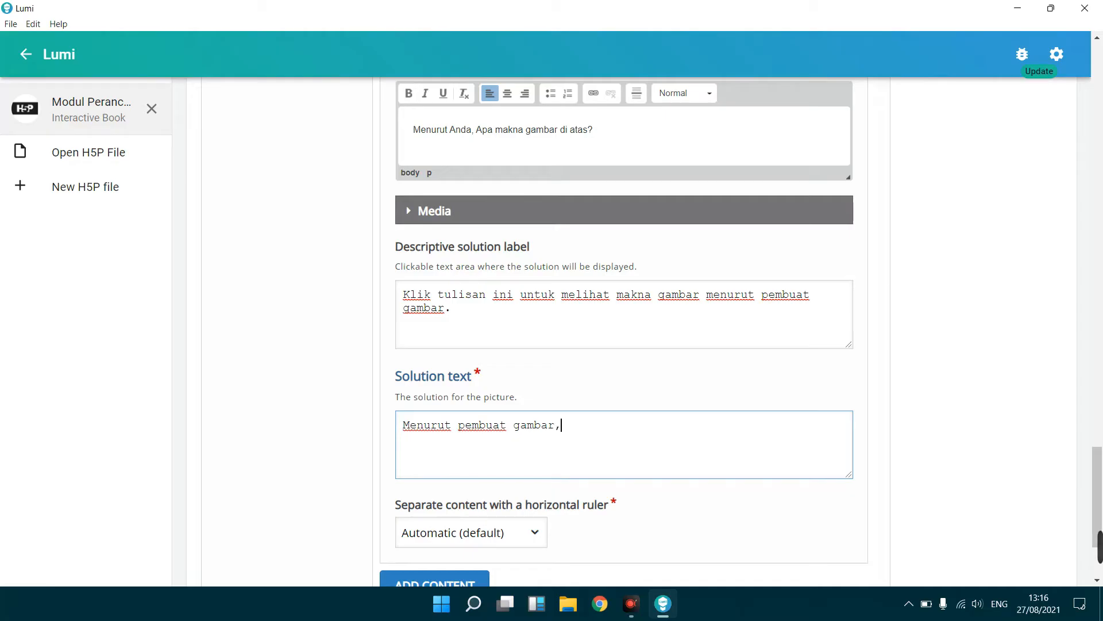
type(" gambar di atas")
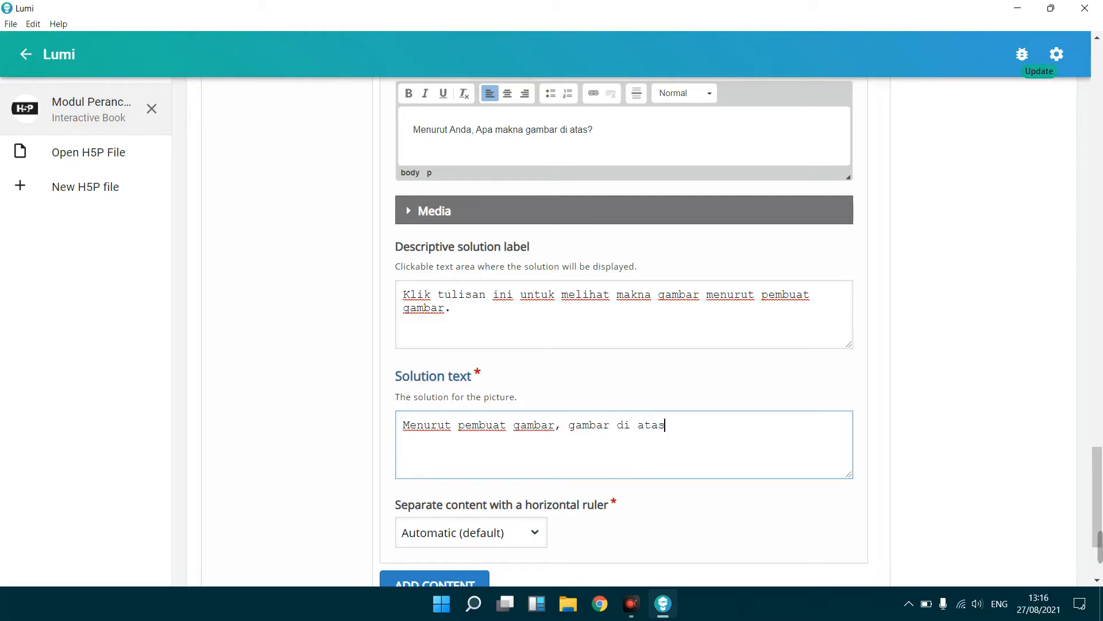
type(", bermakna pentin")
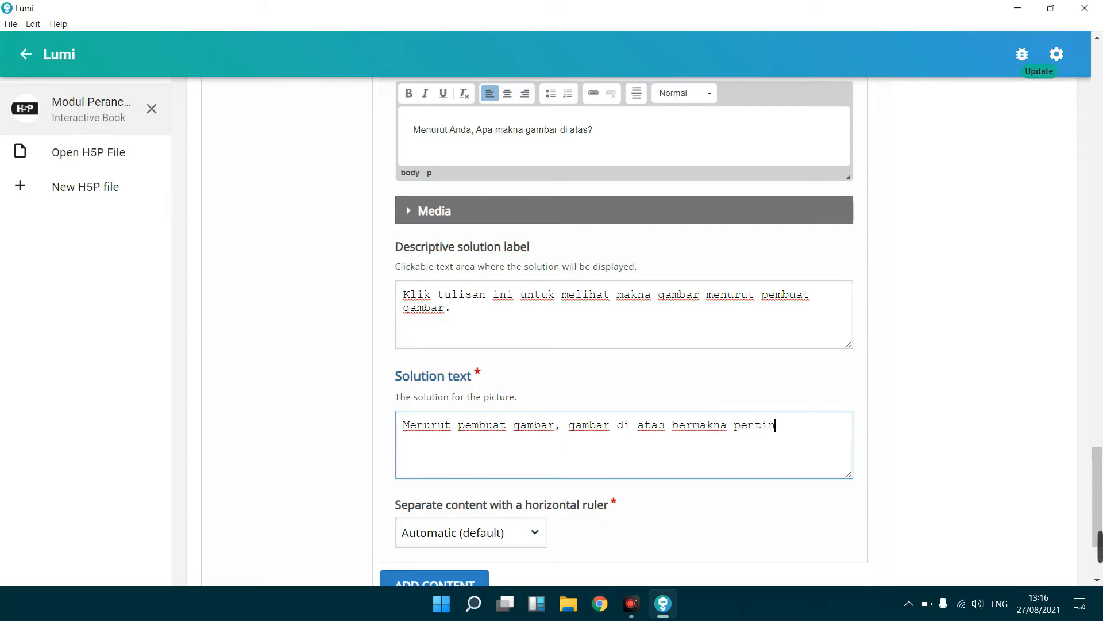
type("gnya pendidikan lingkun")
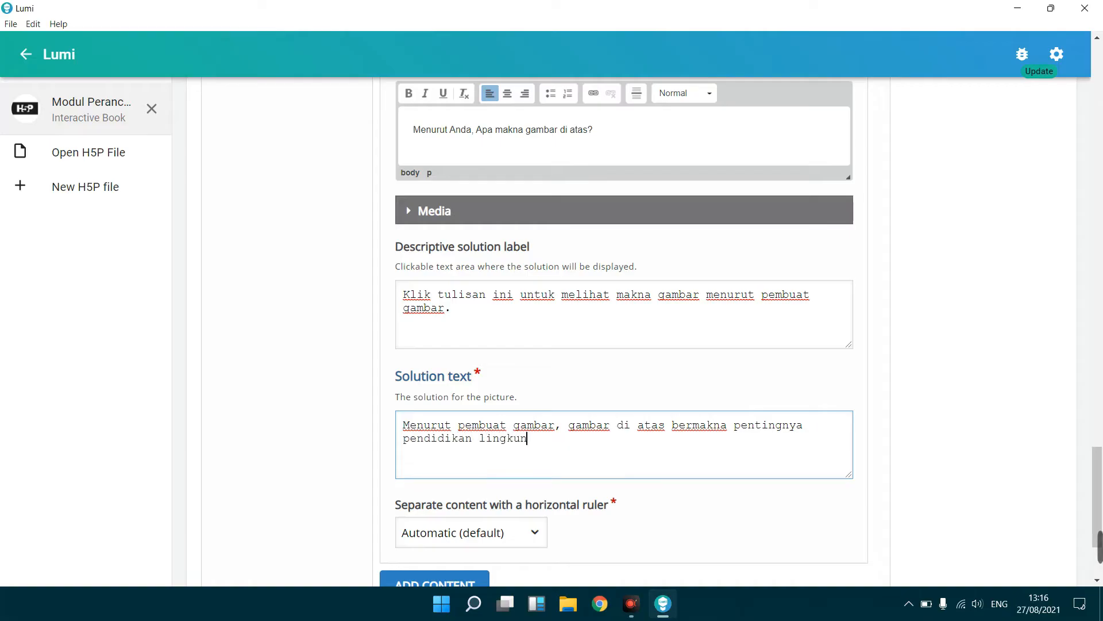
type("gan sejak dini.")
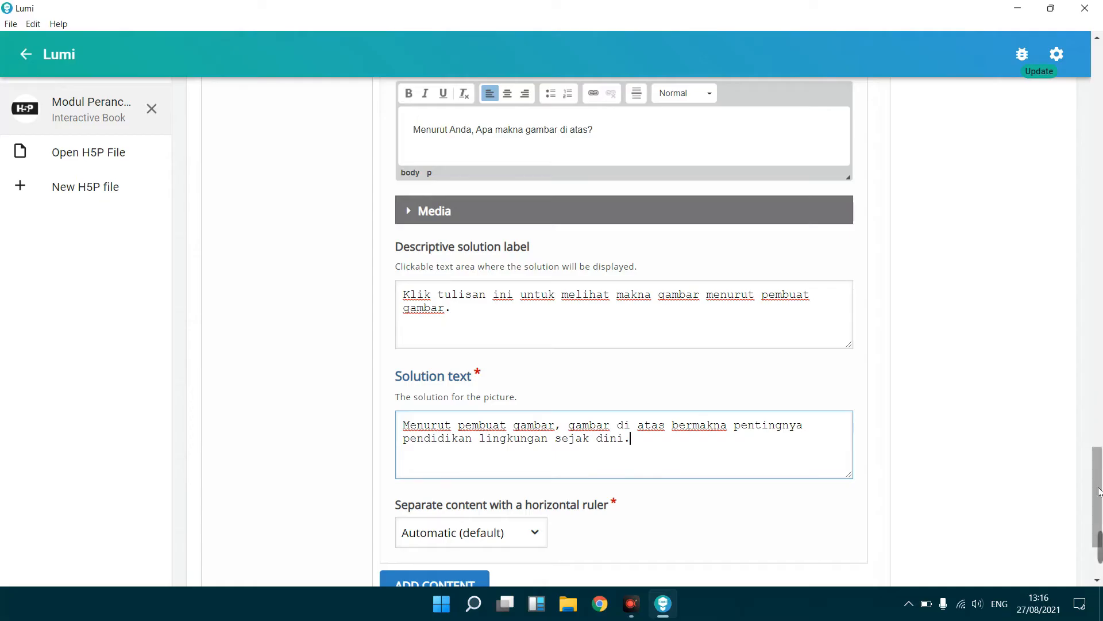
scroll(1074, 445, "up", 4)
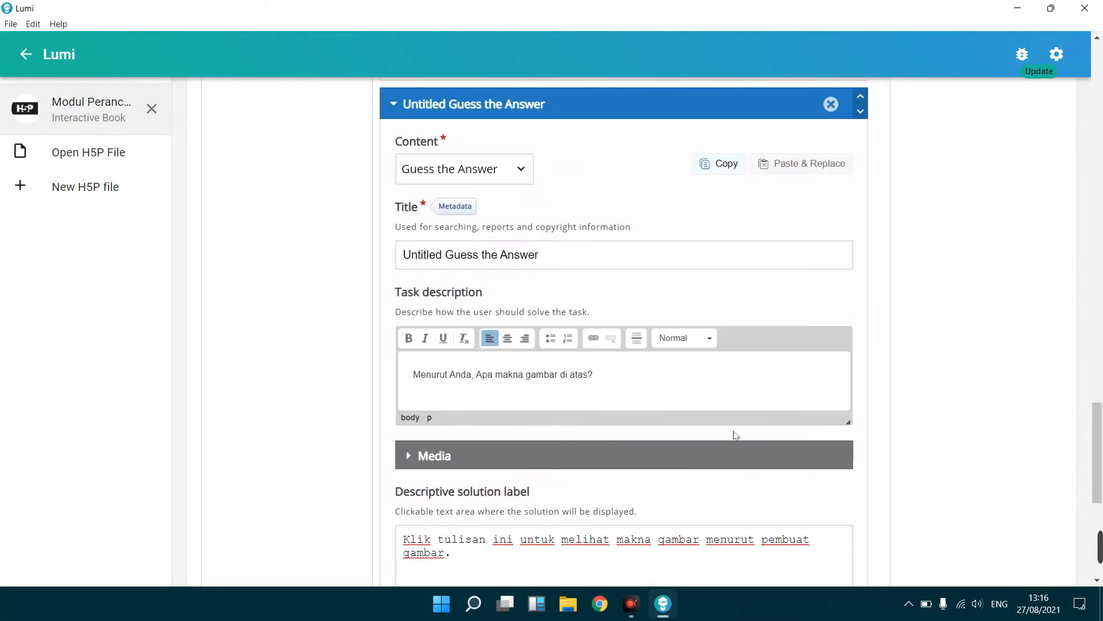
scroll(451, 384, "down", 3)
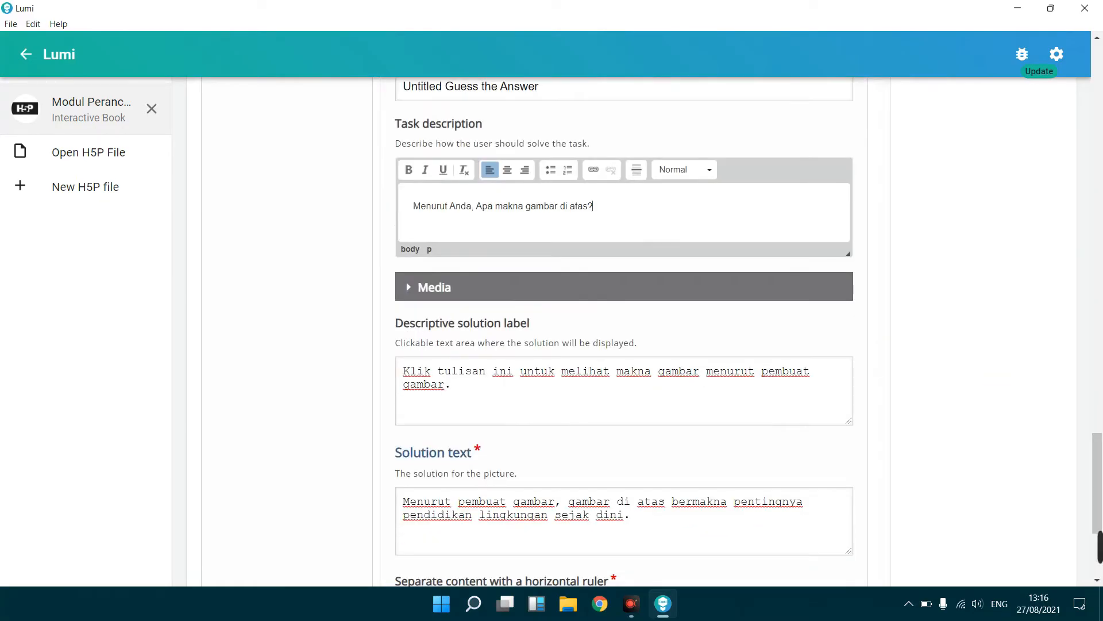
left_click(451, 384)
left_click_drag(451, 384, 402, 371)
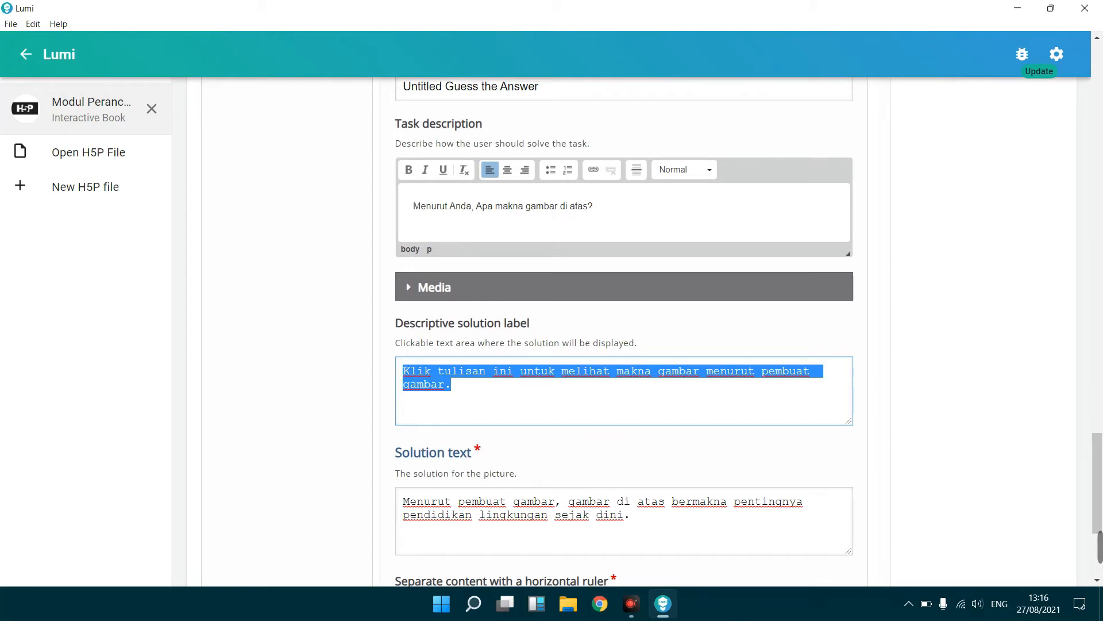
left_click_drag(630, 515, 393, 491)
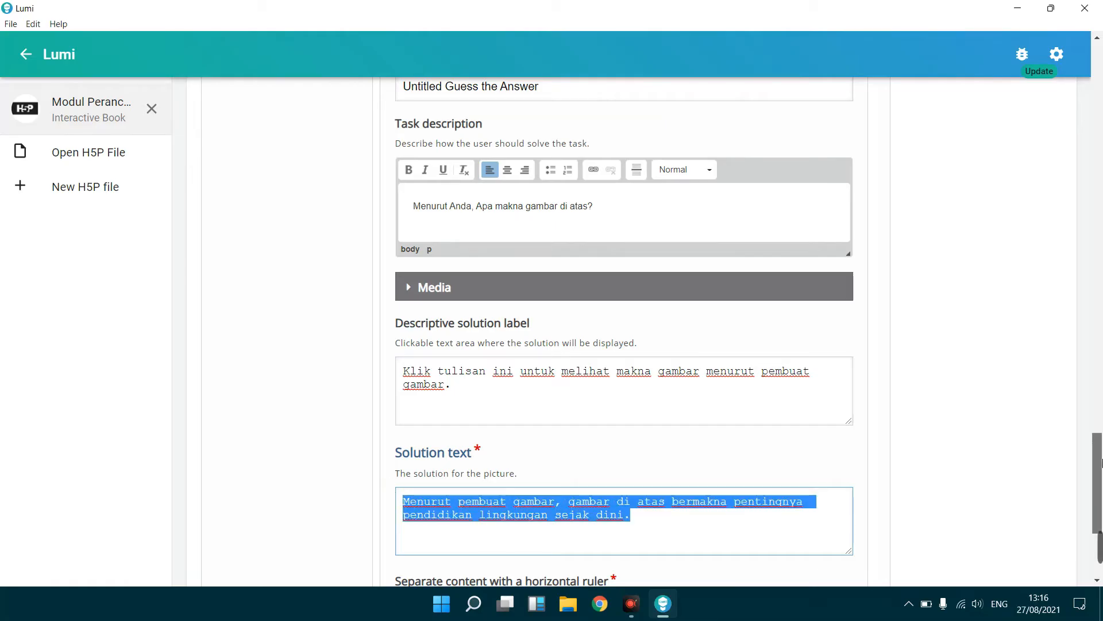
Step: Add another content element below the Guess the Answer element and set its type to Multiple Choice
left_click_drag(1101, 463, 1101, 510)
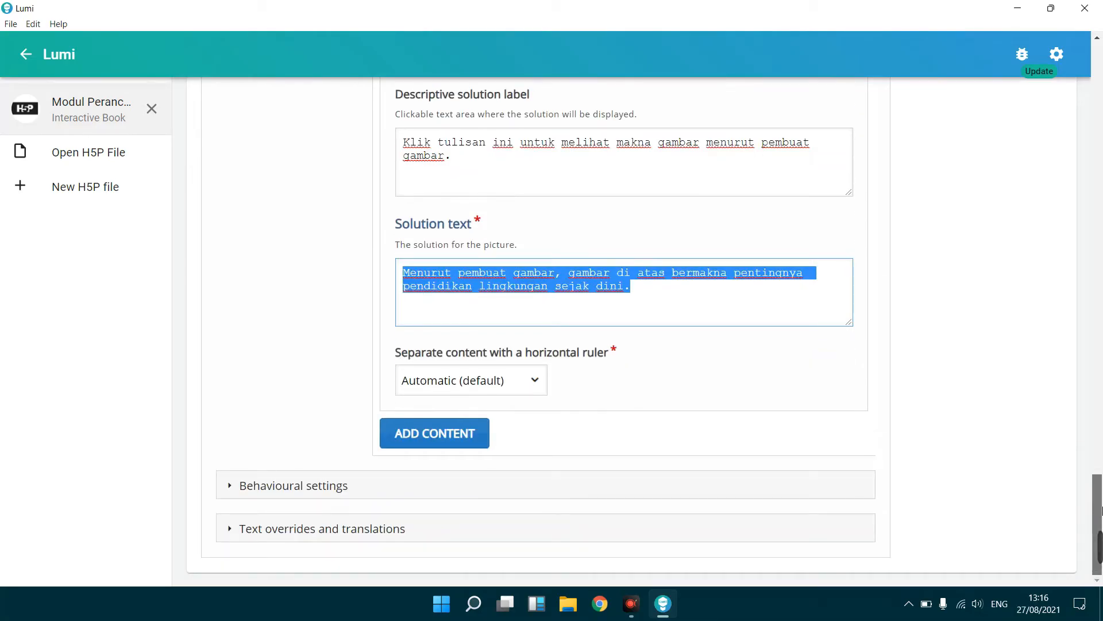
left_click(425, 445)
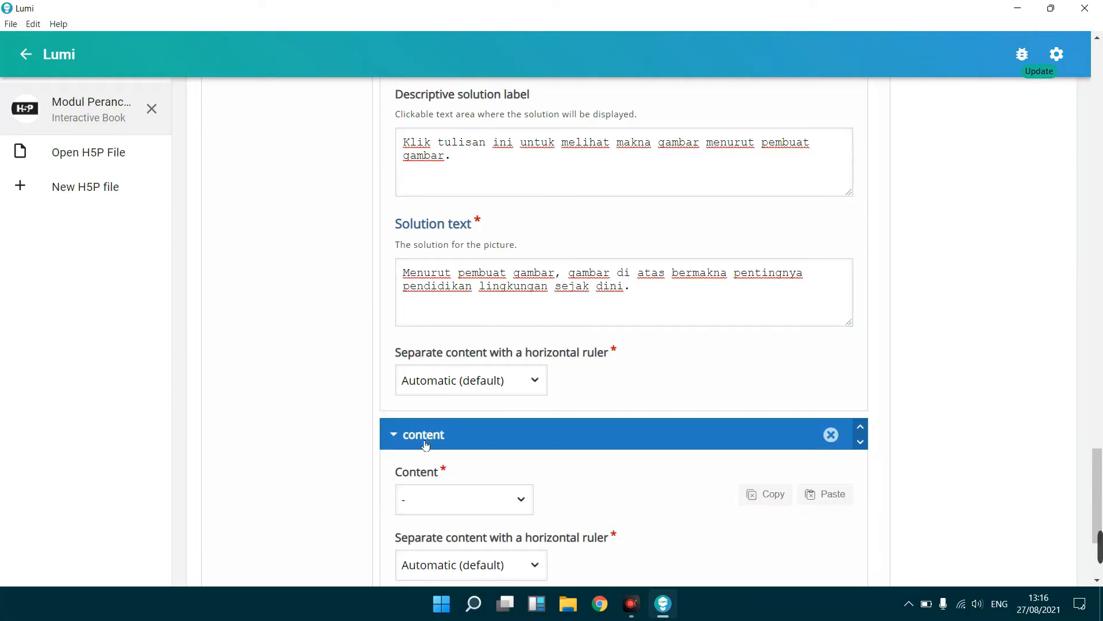
left_click_drag(1099, 466, 1099, 499)
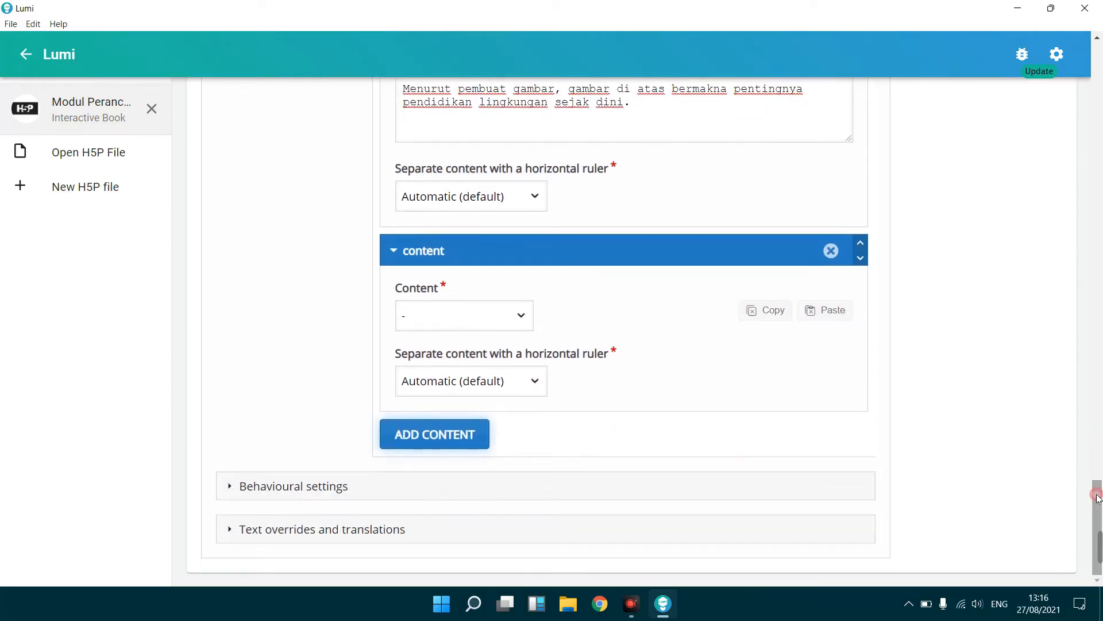
left_click(517, 319)
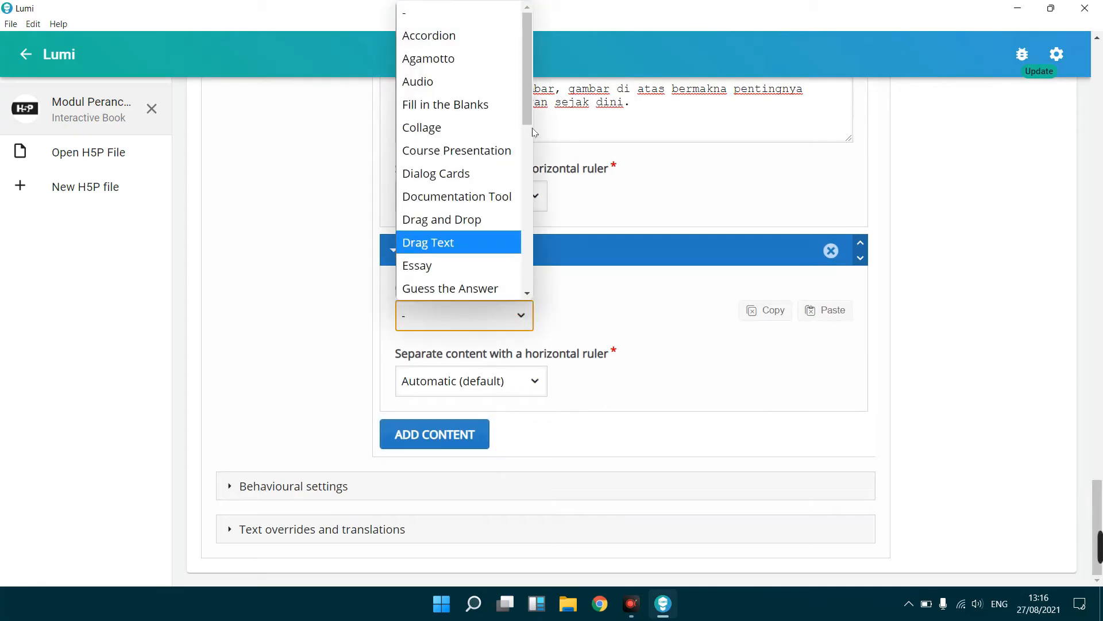
left_click_drag(527, 115, 527, 229)
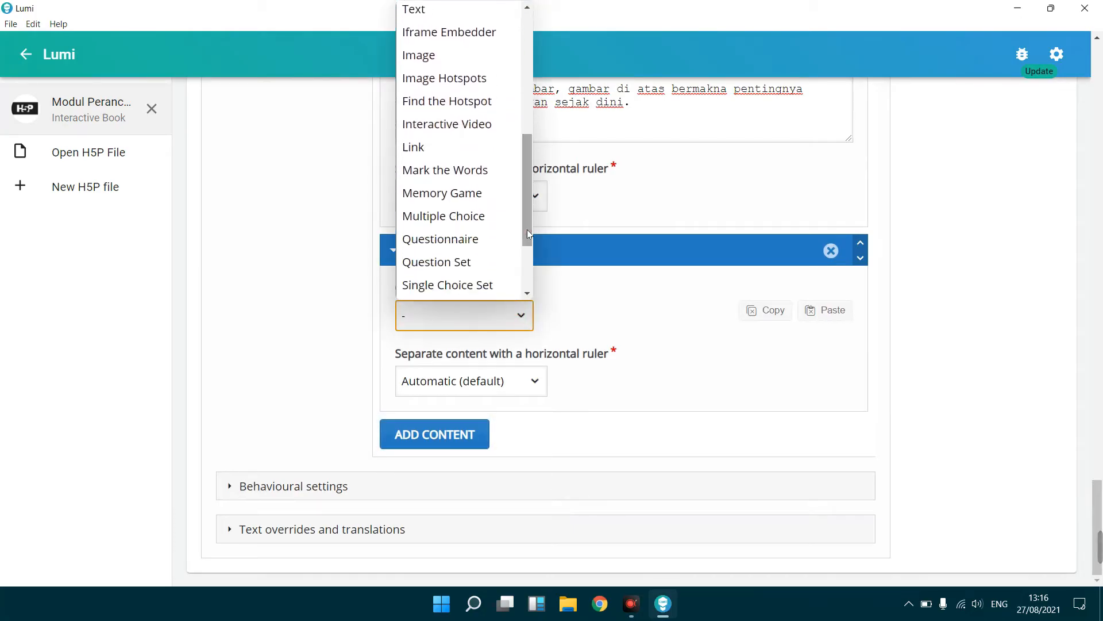
left_click(452, 221)
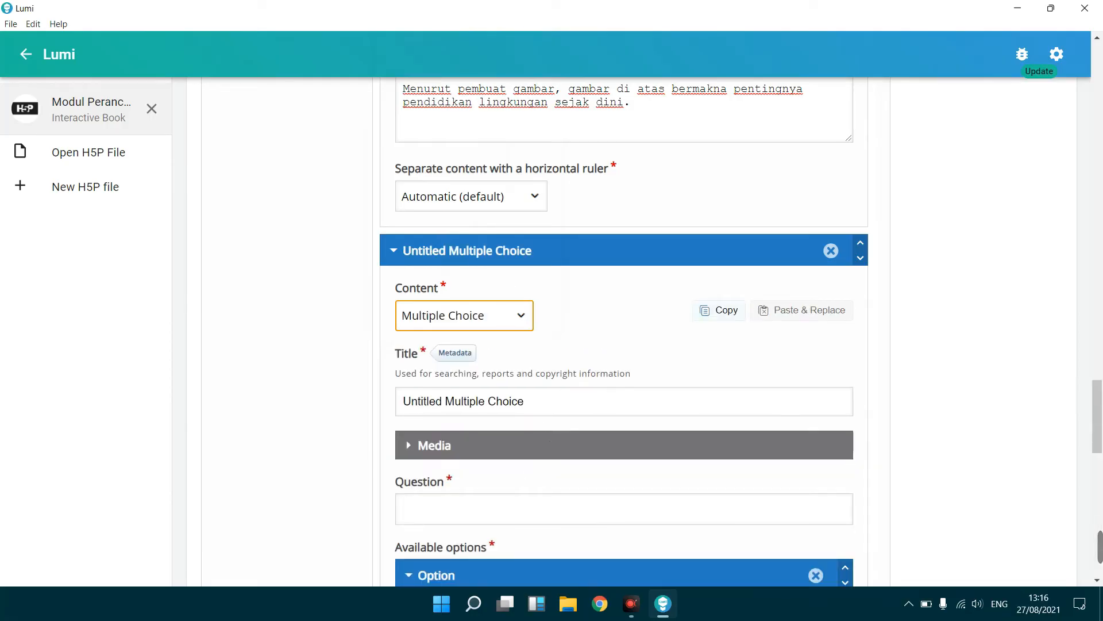
Step: Set the question to "Apakah makna yang saudara pahami sama dengan makna yang disebutkan oleh pembuat gambar?" and the first option's text to "Ya"
left_click_drag(1091, 424, 1098, 447)
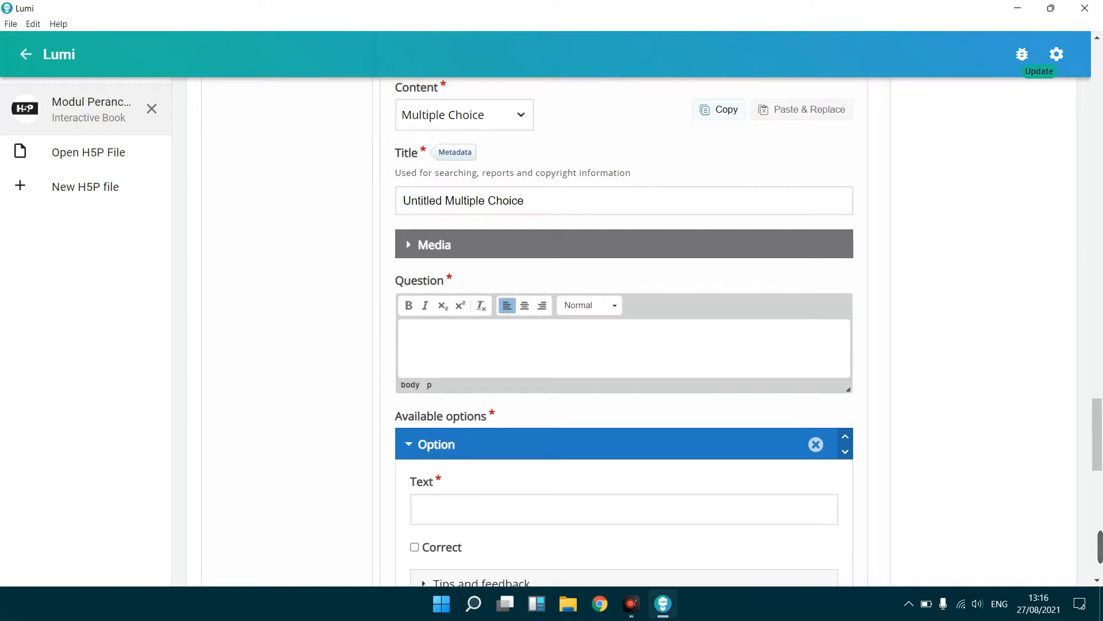
type("Apakah makna yang saudara pahami sama dengan makna yang disebutkan oleh pembuat gambar?")
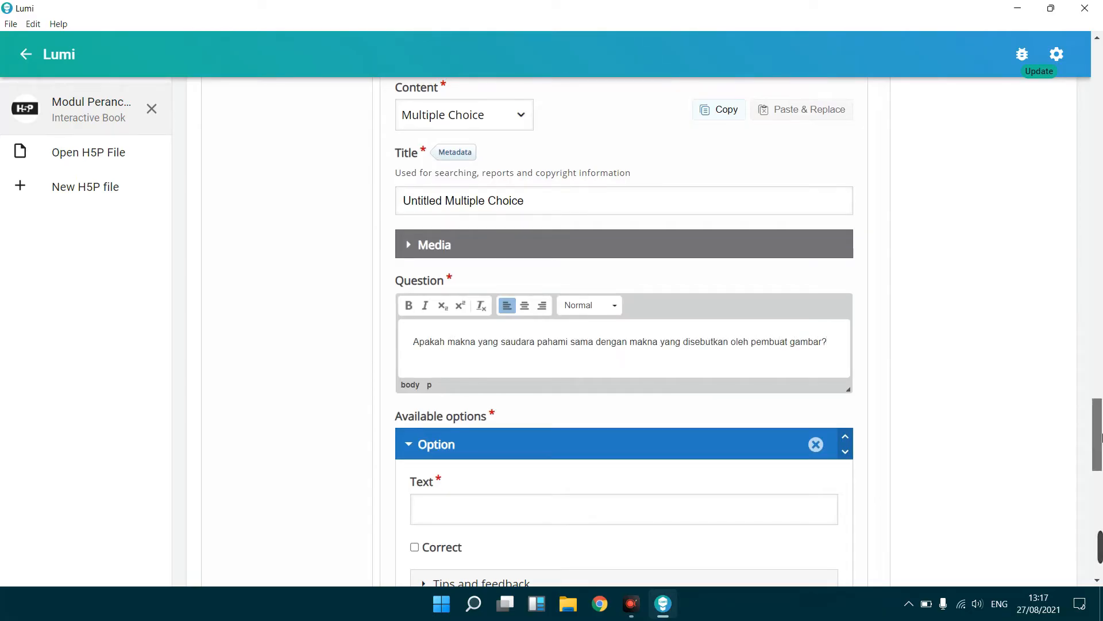
left_click_drag(1101, 438, 1101, 464)
left_click(483, 316)
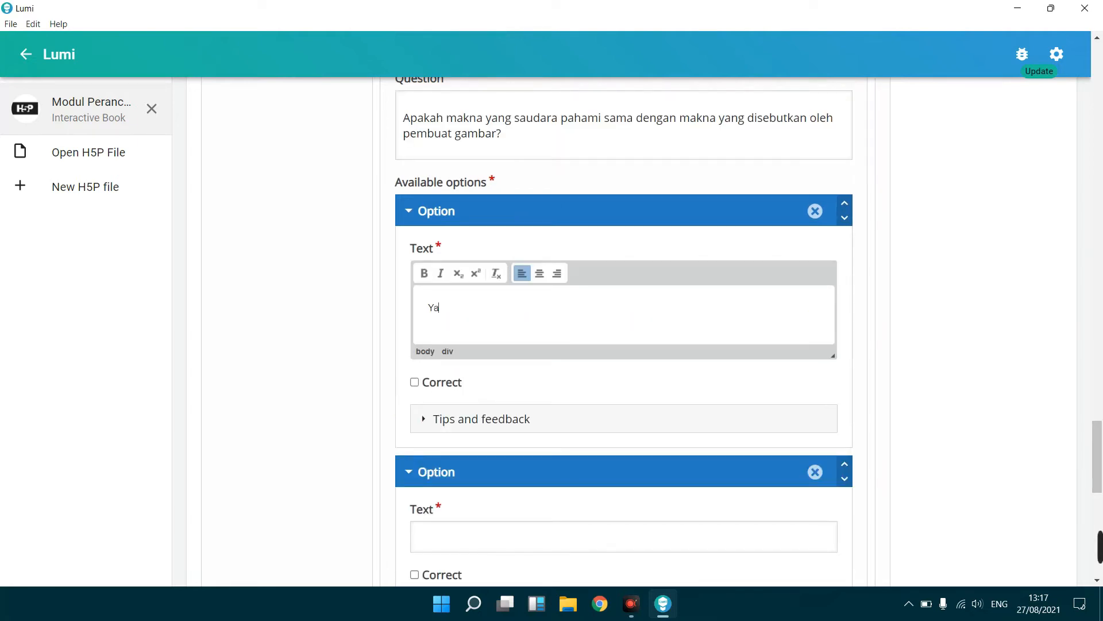
Step: Mark the option "Ya." as correct, enter "Tidak" as the second option's text and mark it as correct too
left_click(414, 382)
left_click(446, 534)
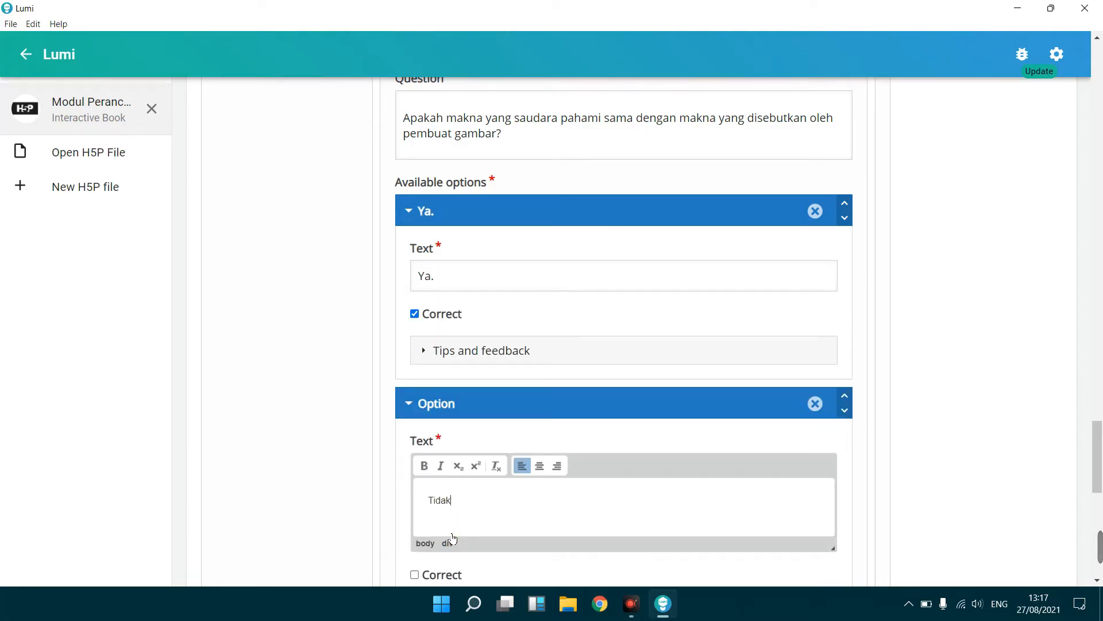
left_click(414, 575)
Step: Set the 0–100% score feedback to "Dari contoh ini dapat dipahami bahwa persepsi, lingkungan, dan literasi visual seseorang dapat mempengaruhi kemampuannya dalam memaknai sebuah gambar."
left_click_drag(1100, 458, 1100, 488)
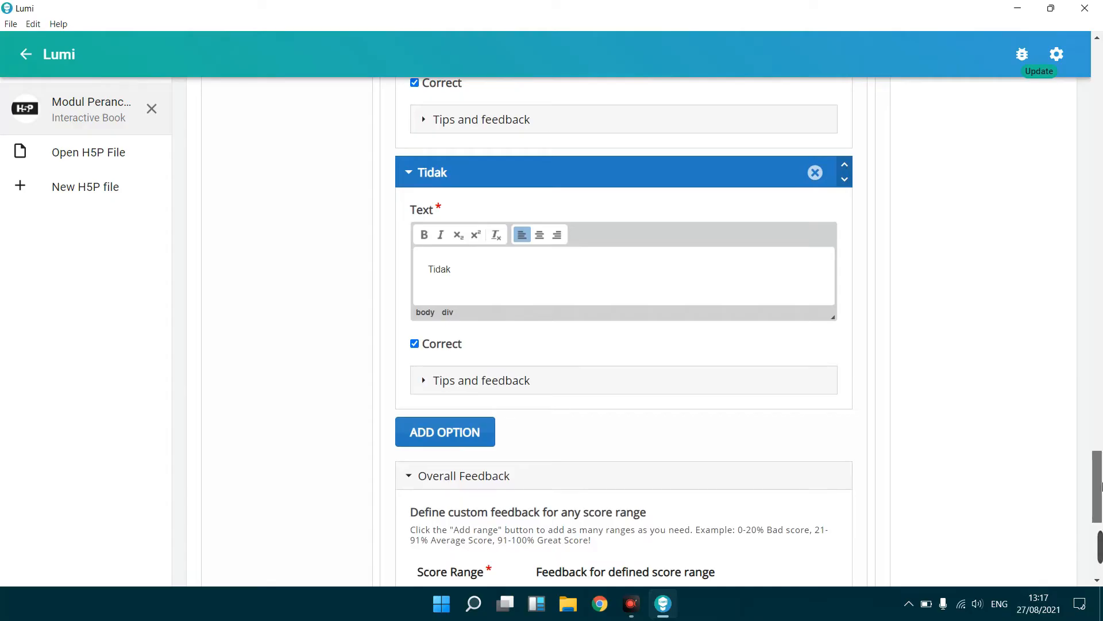
left_click_drag(1099, 485, 1100, 511)
left_click(544, 411)
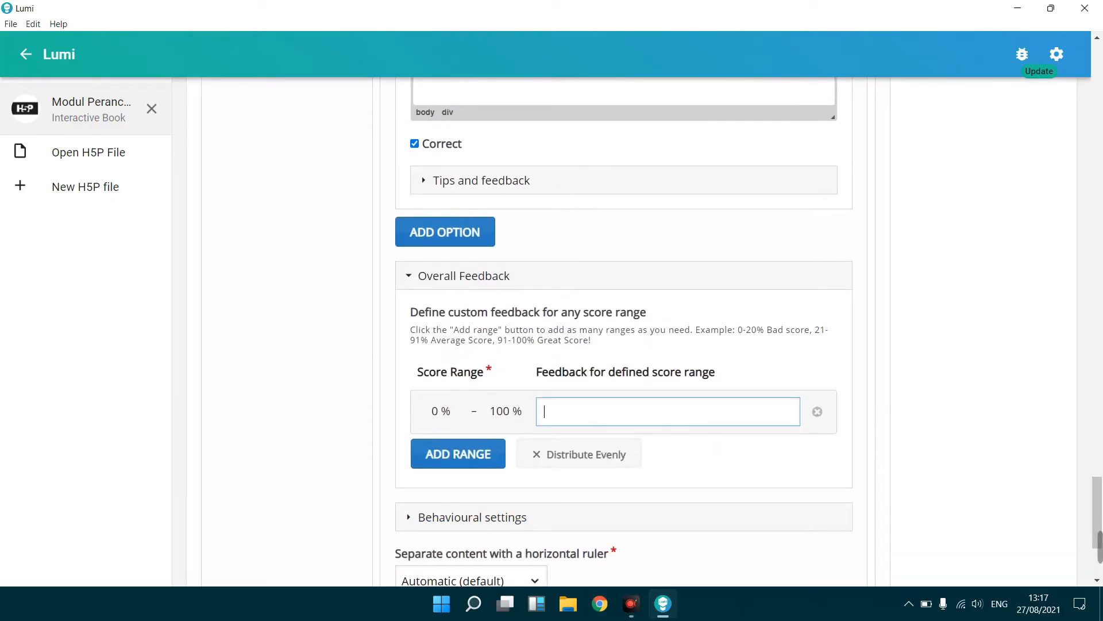
type("Dari contoh ini dapat")
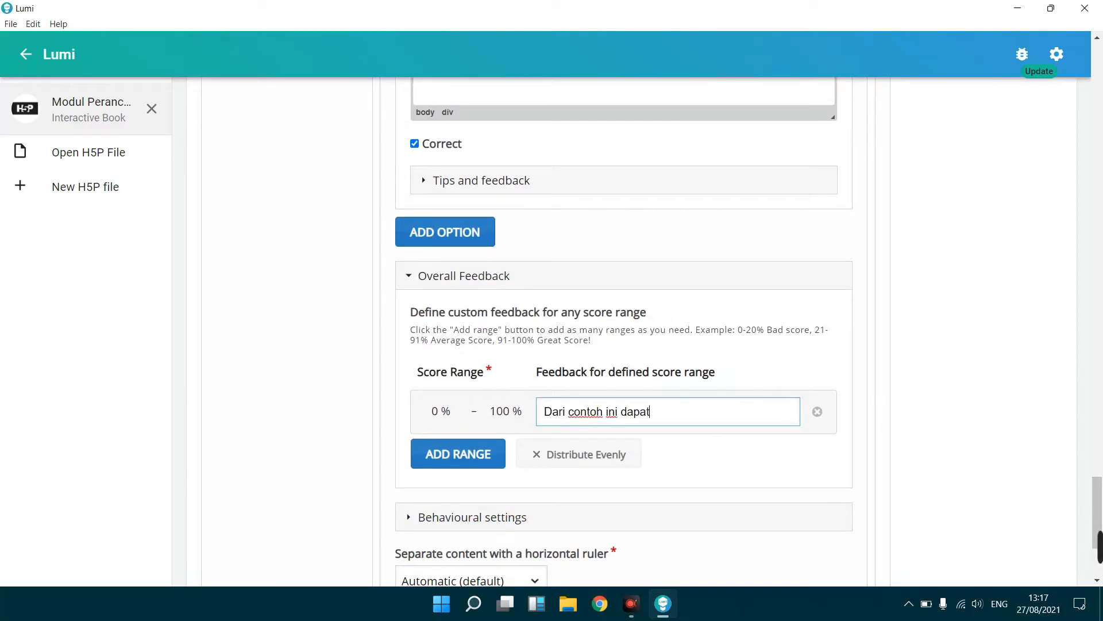
type(" dipahami bahwa persepsi, lingkungan, dan literasi visual seseorang dapat mempengaruhi kemampuannya dalam memaknai sebuah gambar.")
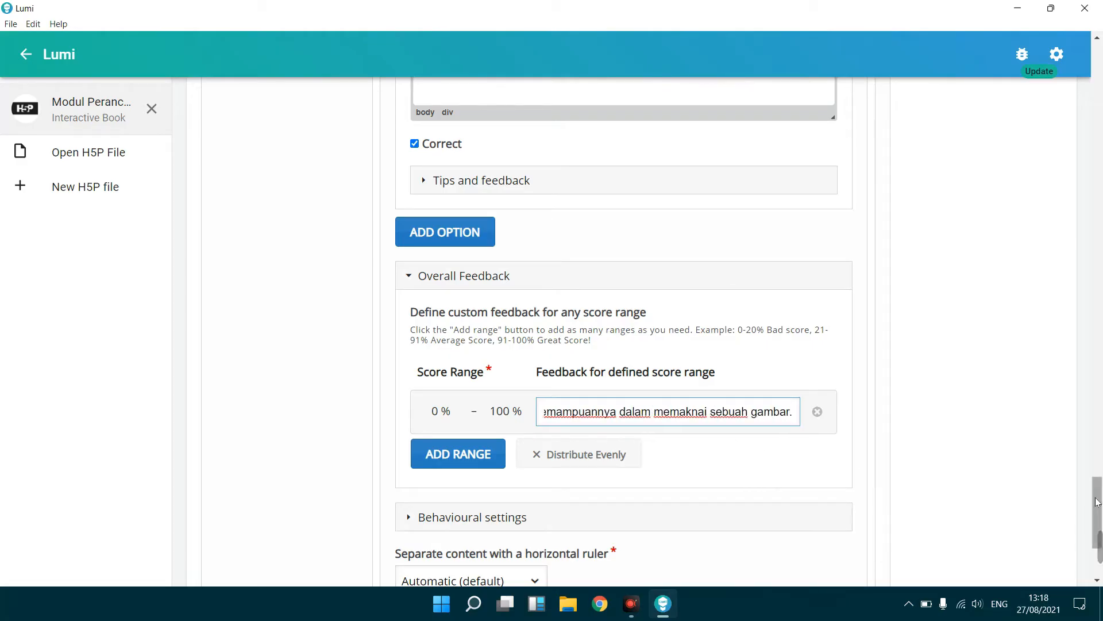
Step: Review the Multiple Choice question, its answer options and the full overall feedback text
left_click_drag(1094, 499, 1069, 426)
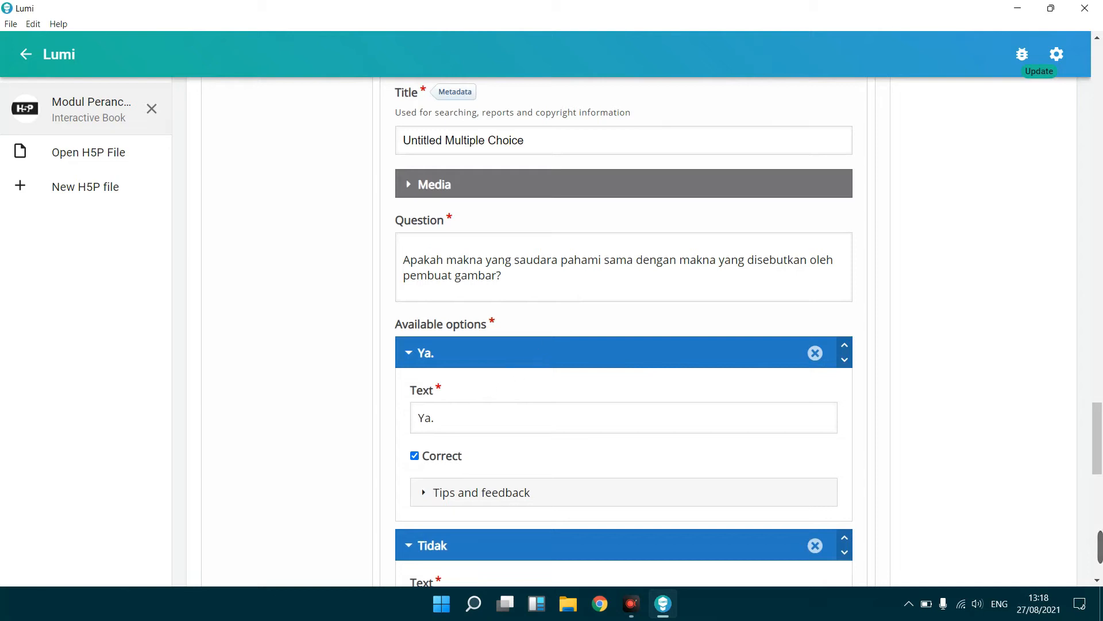
left_click(461, 415)
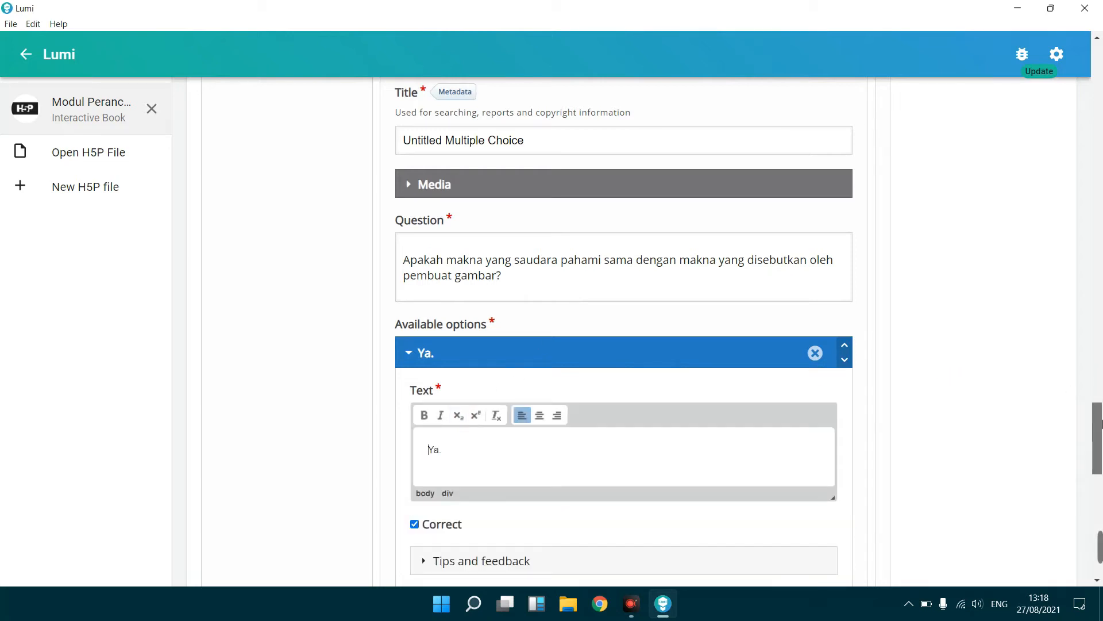
left_click_drag(1100, 423, 1100, 500)
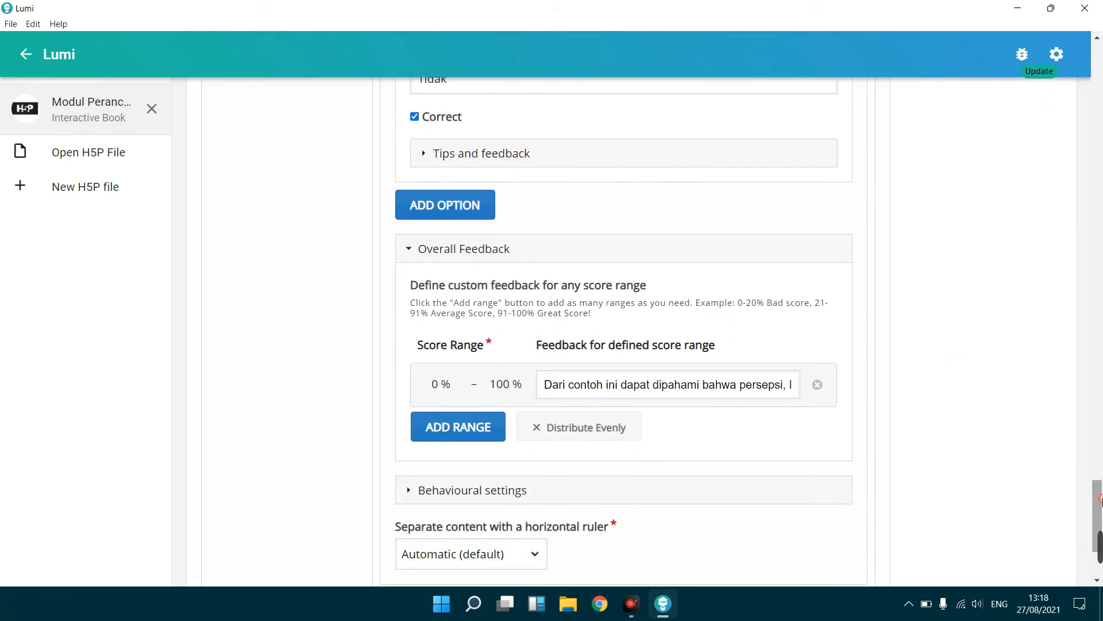
left_click(652, 384)
left_click_drag(653, 385, 872, 401)
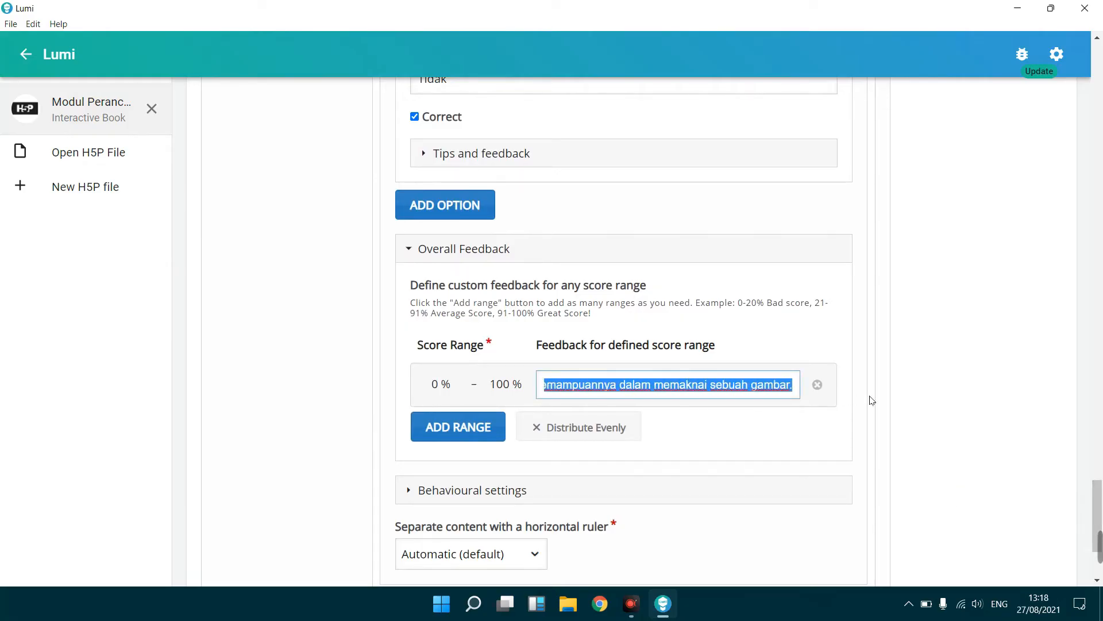
Step: Add another content element below the Multiple Choice element and set its type to Image Hotspots
mouse_move(1102, 504)
left_mouse_down()
mouse_move(1100, 527)
mouse_move(1101, 509)
left_mouse_up()
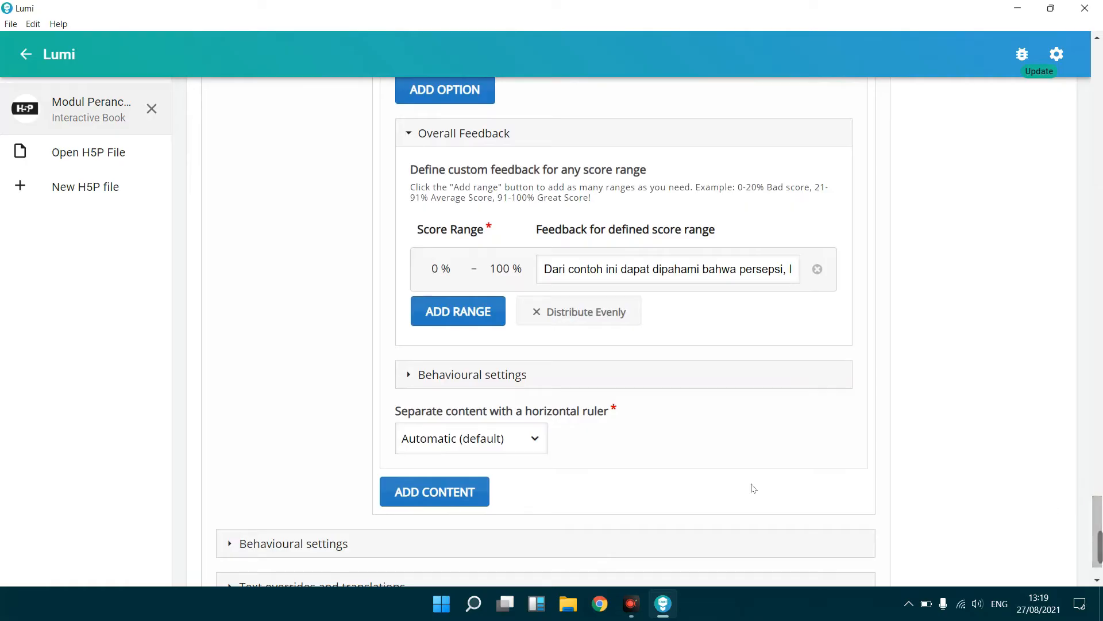
left_click(449, 503)
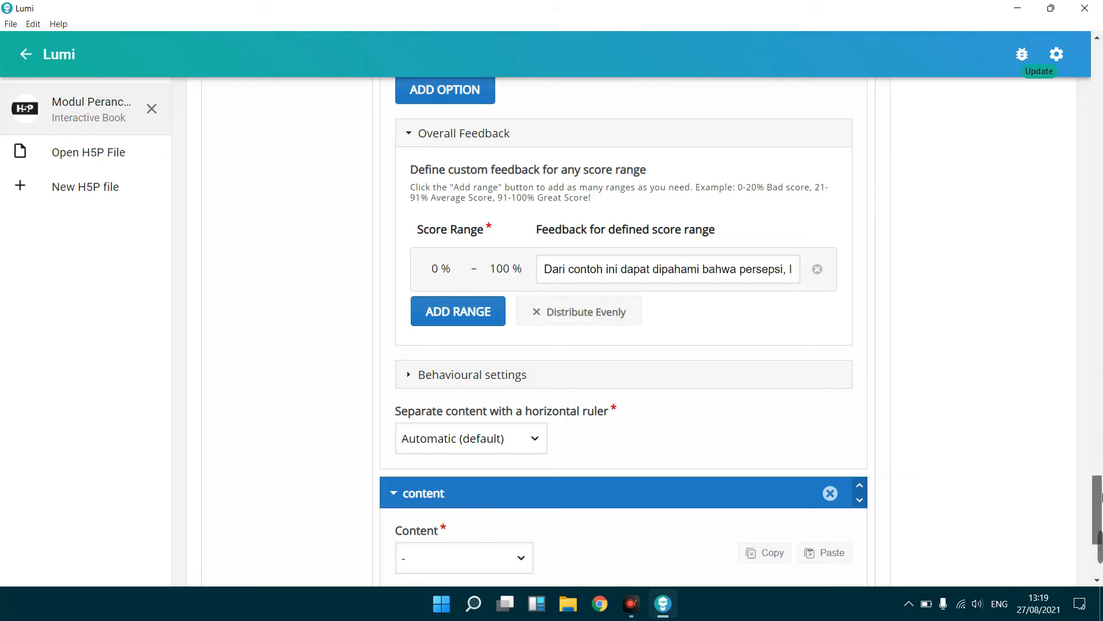
scroll(1099, 483, "down", 1)
left_click(521, 504)
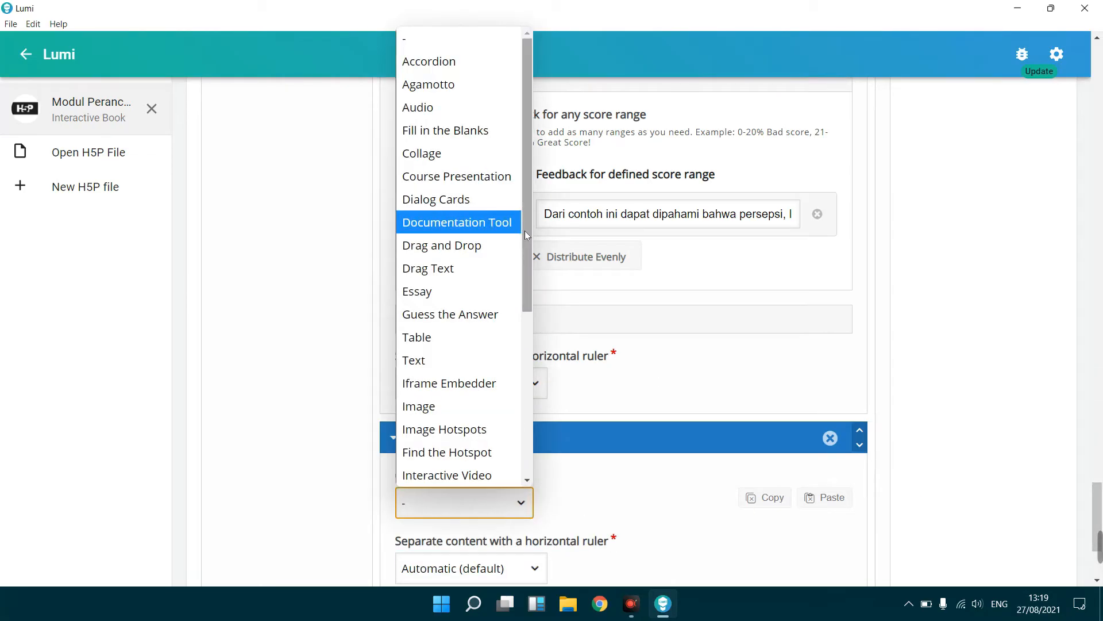
left_click_drag(525, 230, 507, 312)
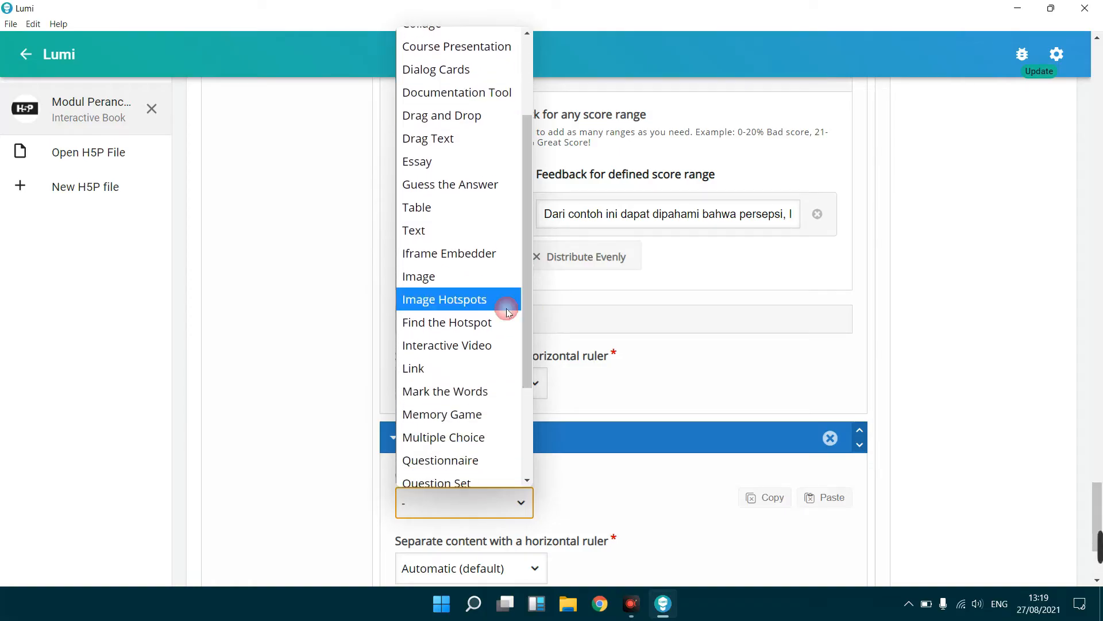
left_click(467, 300)
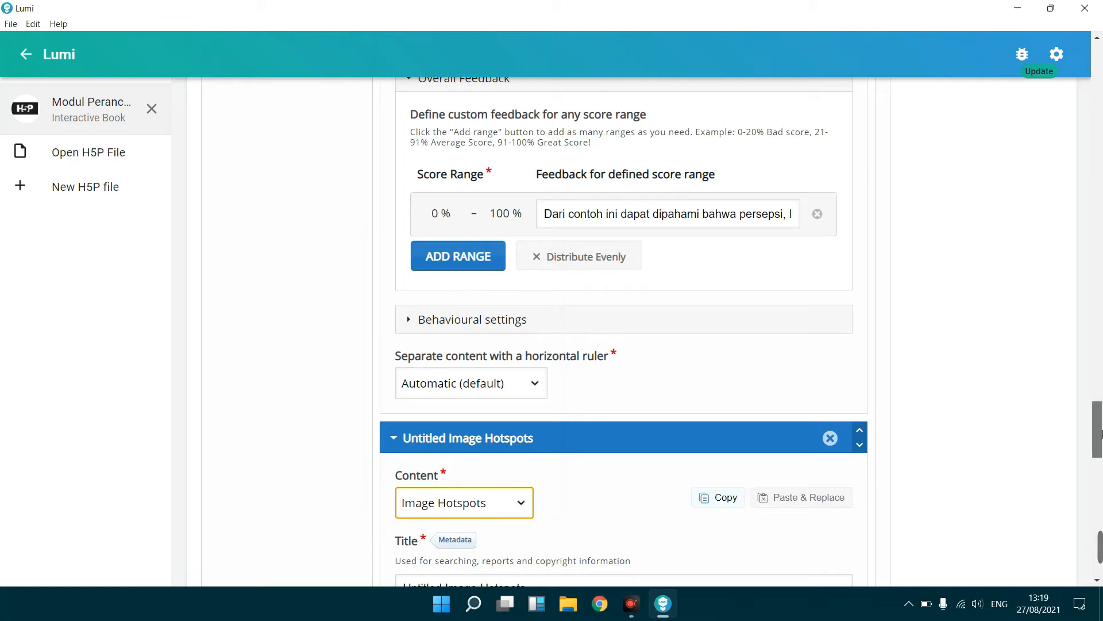
Step: Add the picture "2 Gambar" from the Pictures folder as the background image of the Image Hotspots element
scroll(1098, 435, "down", 5)
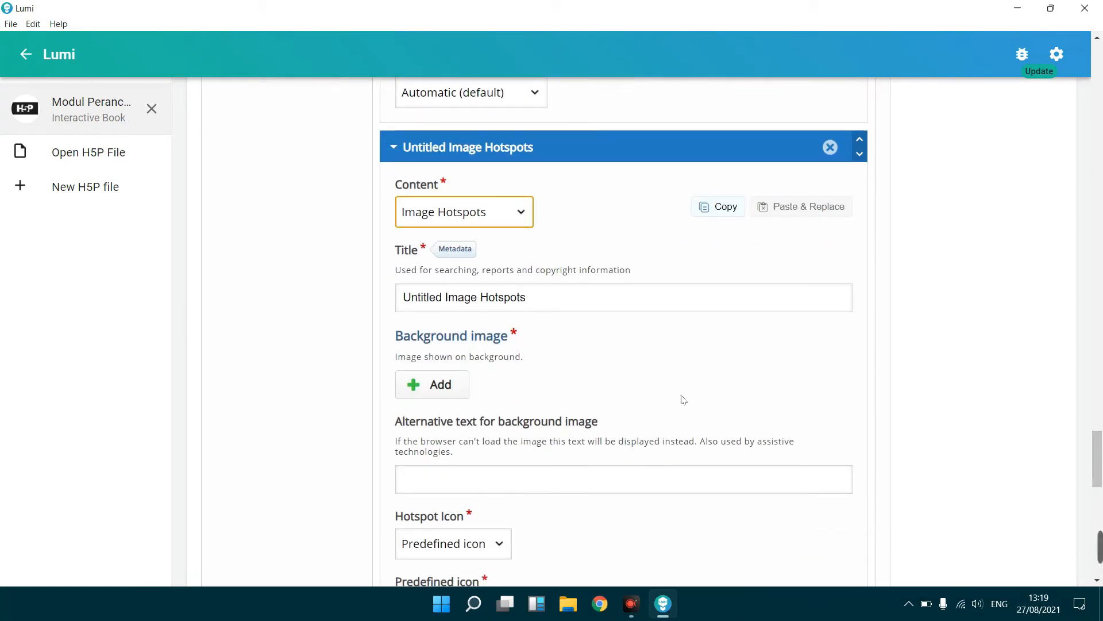
left_click(442, 388)
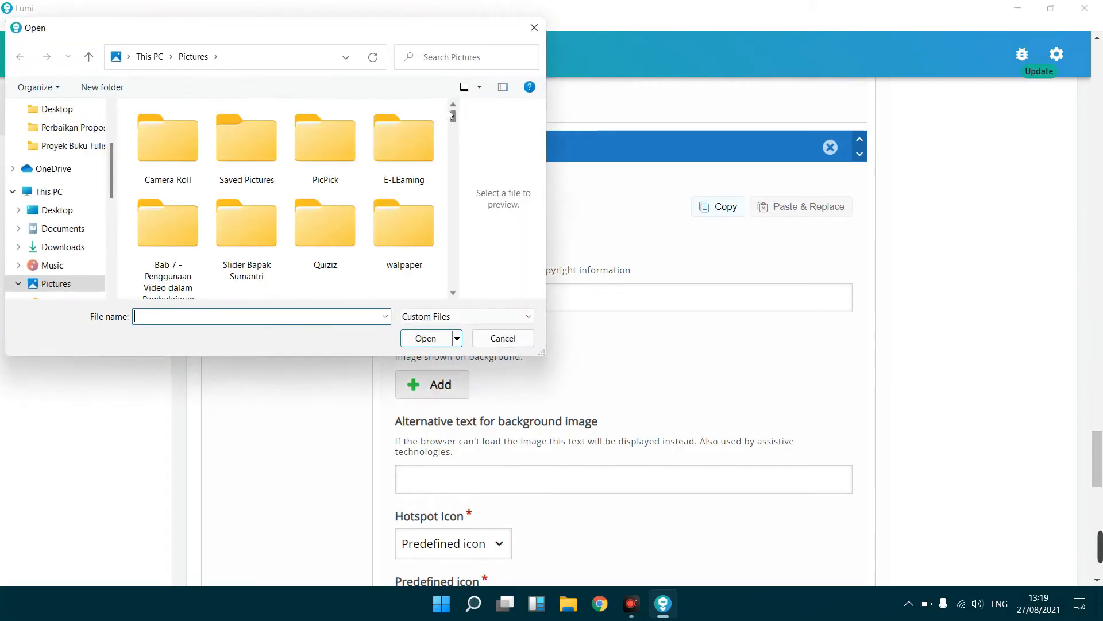
left_click_drag(450, 115, 452, 276)
left_click(402, 263)
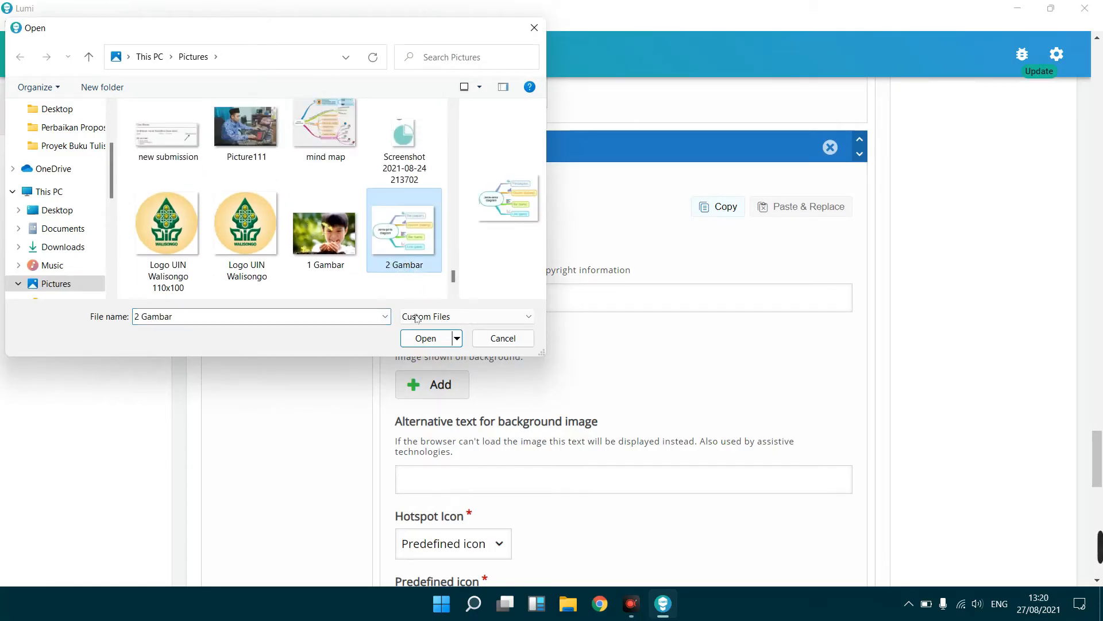
left_click(428, 336)
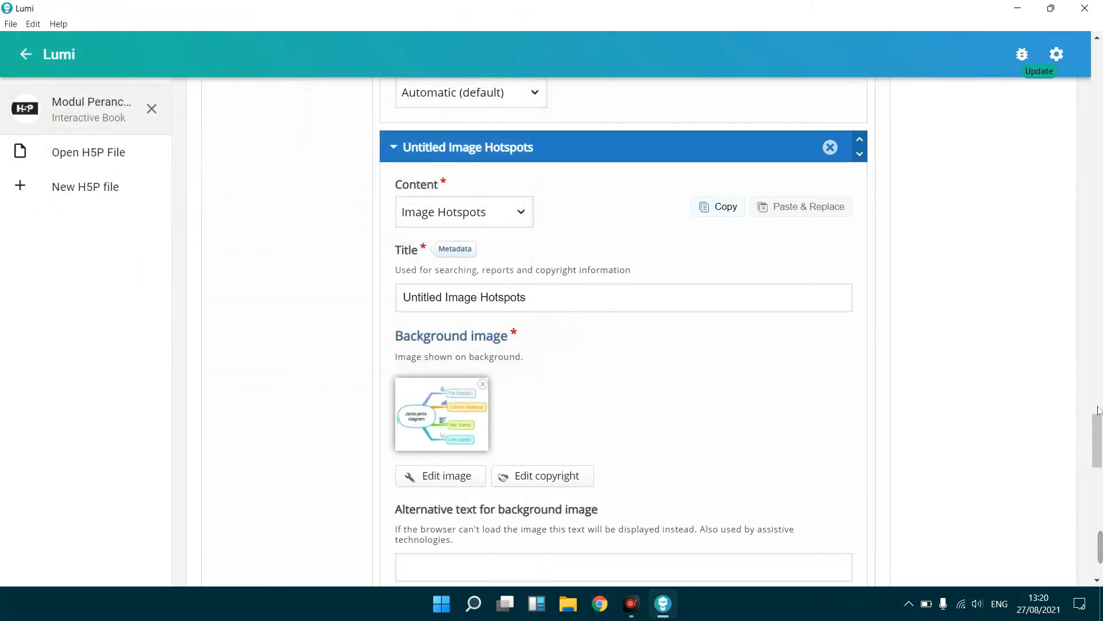
Step: Examine the hotspot icon source, predefined icon and hotspot colour options, keeping the predefined Plus icon
scroll(1098, 437, "down", 6)
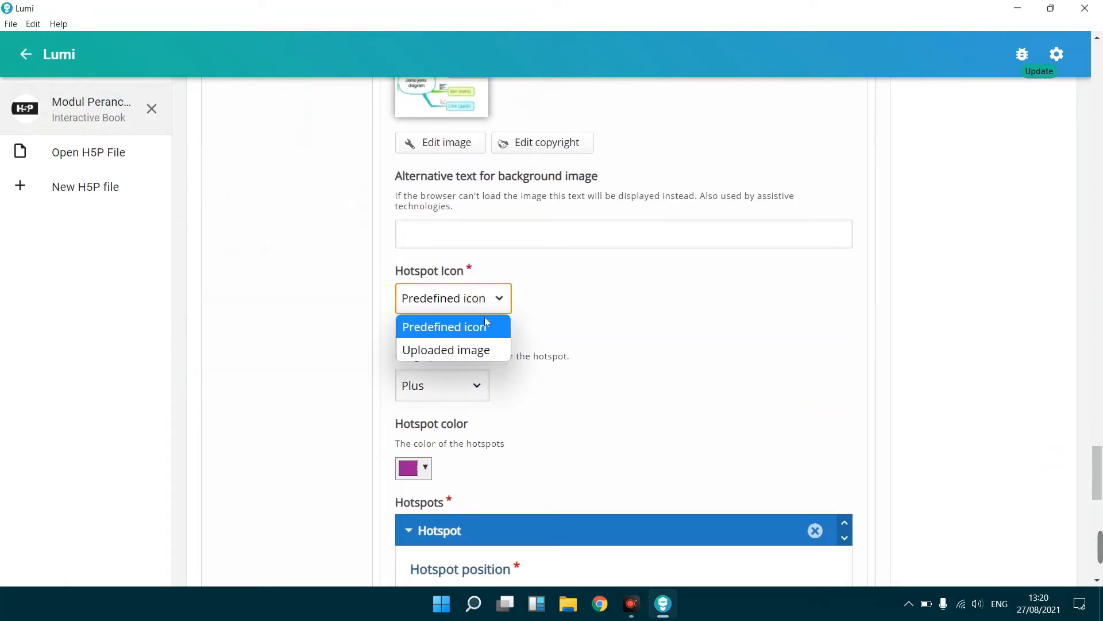
left_click(577, 338)
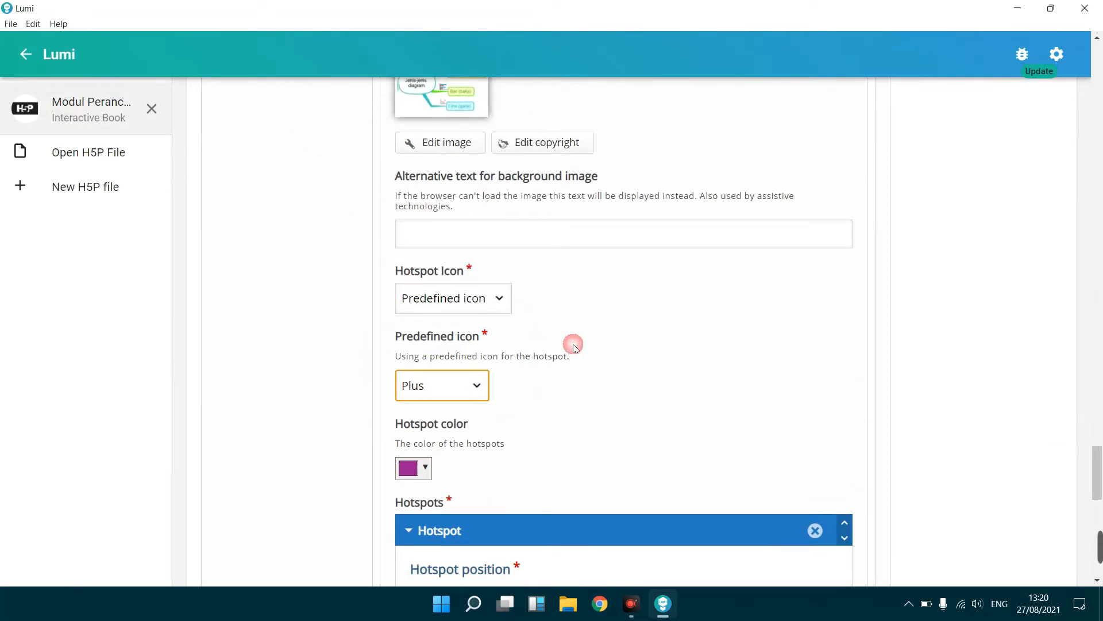
left_click(442, 395)
left_click(418, 425)
left_click(423, 475)
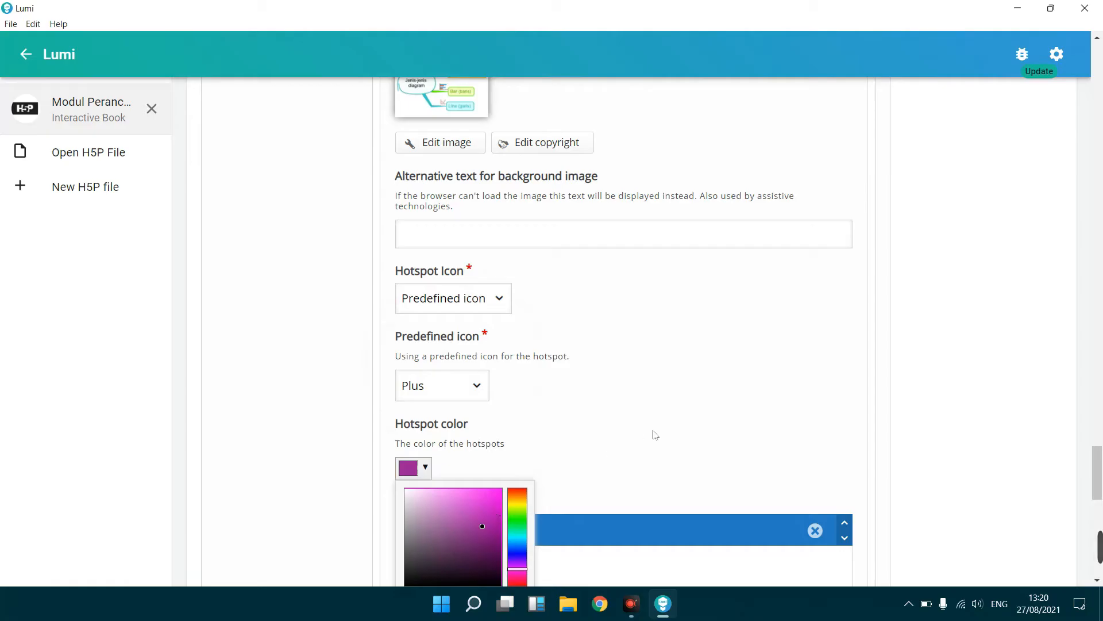
left_click(1011, 457)
Step: Enlarge the background image thumbnail and place the first hotspot at the edge of the "Pie (bagian)" box
scroll(1097, 483, "down", 2)
left_click_drag(1102, 485, 1102, 508)
left_click(664, 397)
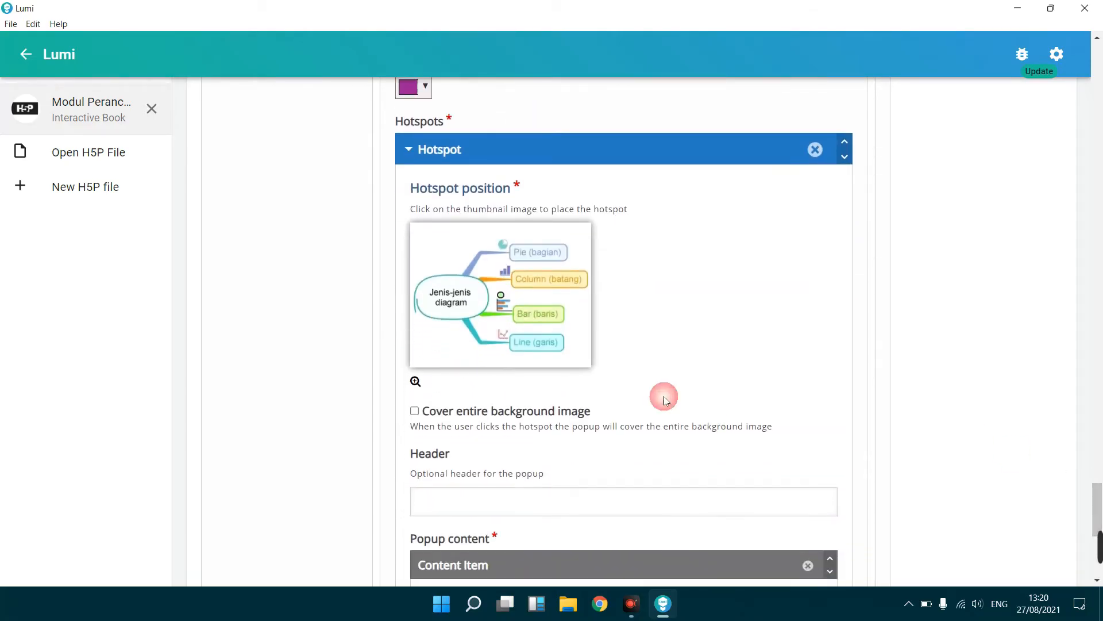
left_click(519, 265)
left_click(415, 382)
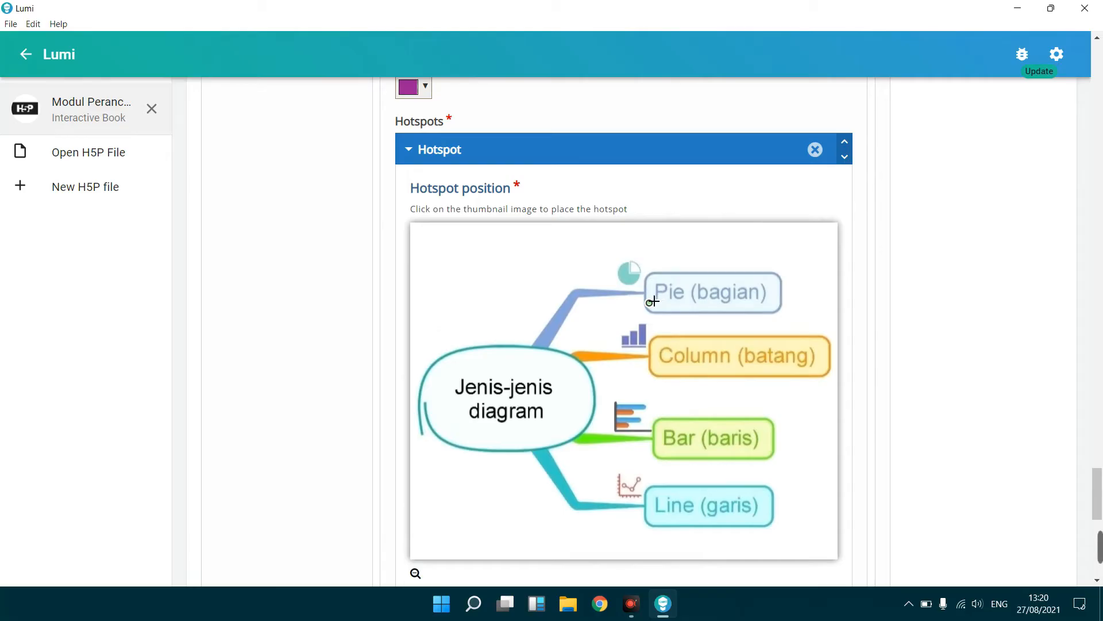
left_click(654, 301)
Step: Set the hotspot's popup content to Text and enter "Diagran oie adalah diagram yang menggambarkan presentasi suatu data."
left_click_drag(1101, 469, 1101, 515)
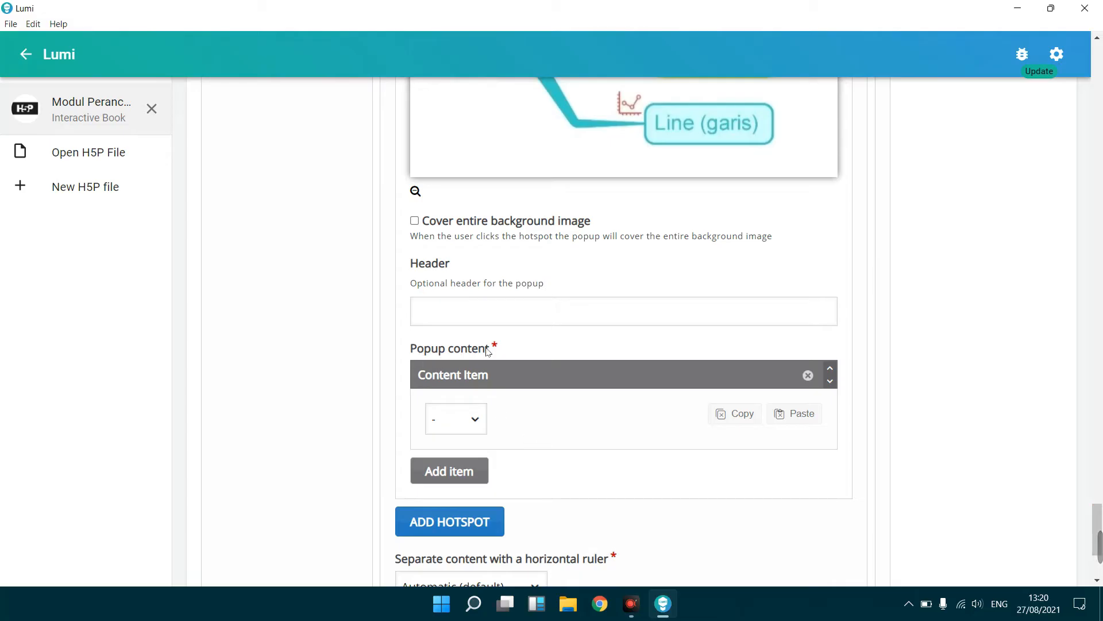
left_click(477, 423)
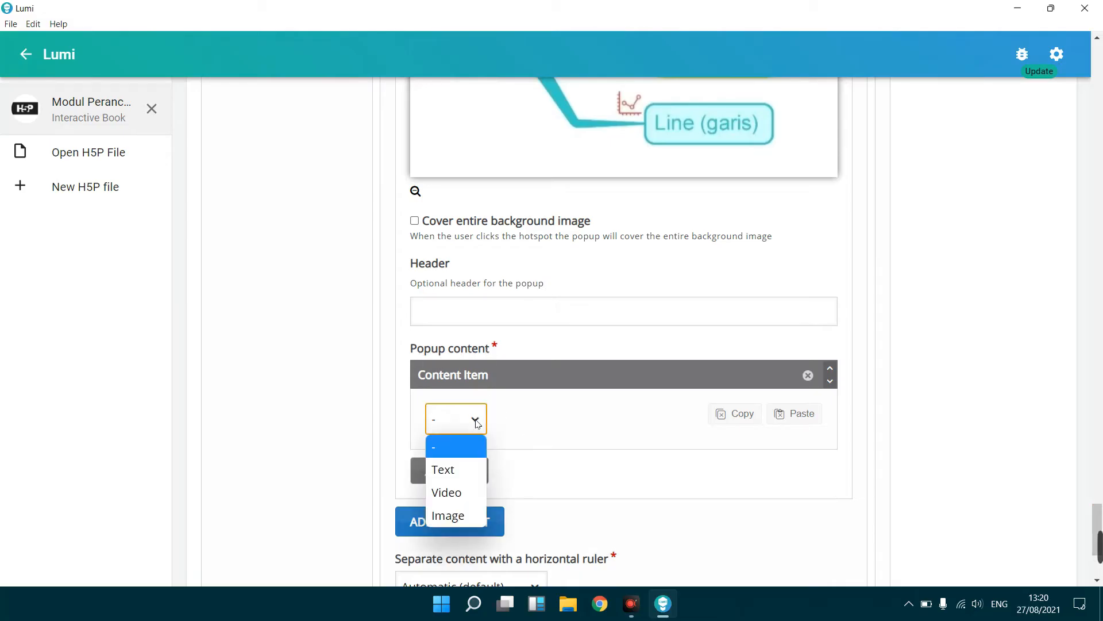
left_click(460, 471)
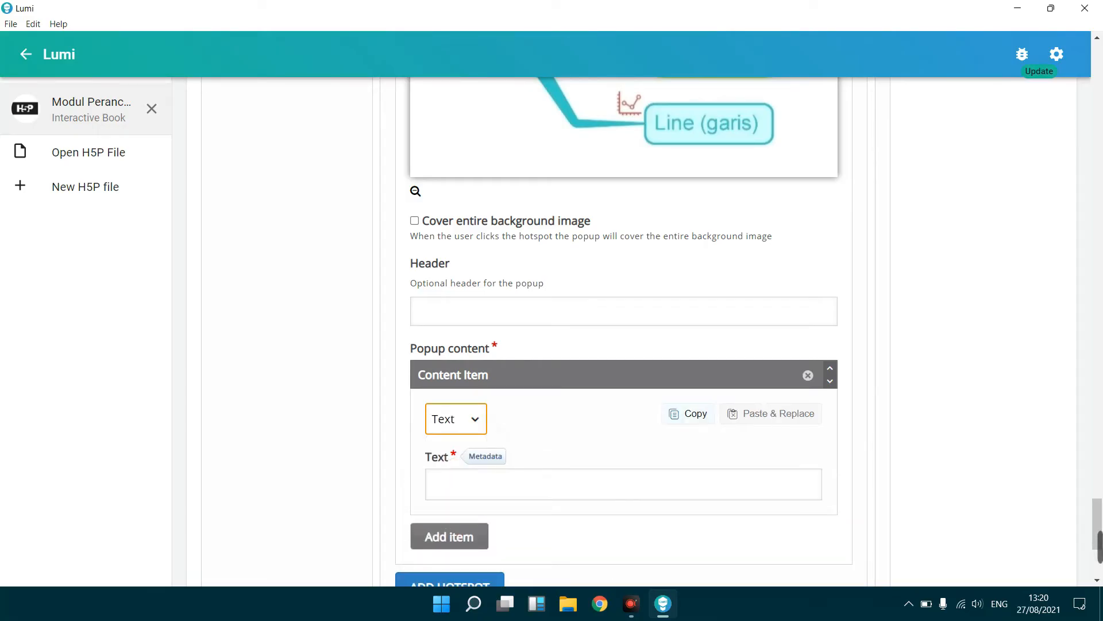
left_click(460, 481)
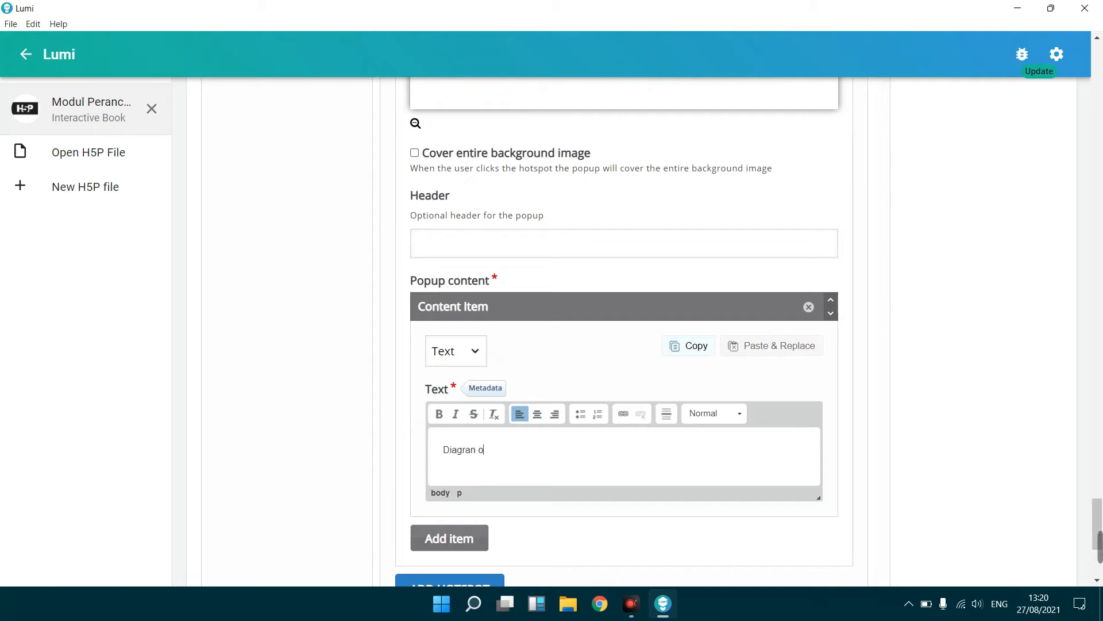
type("Diagran oie adalah diagram yang mengg")
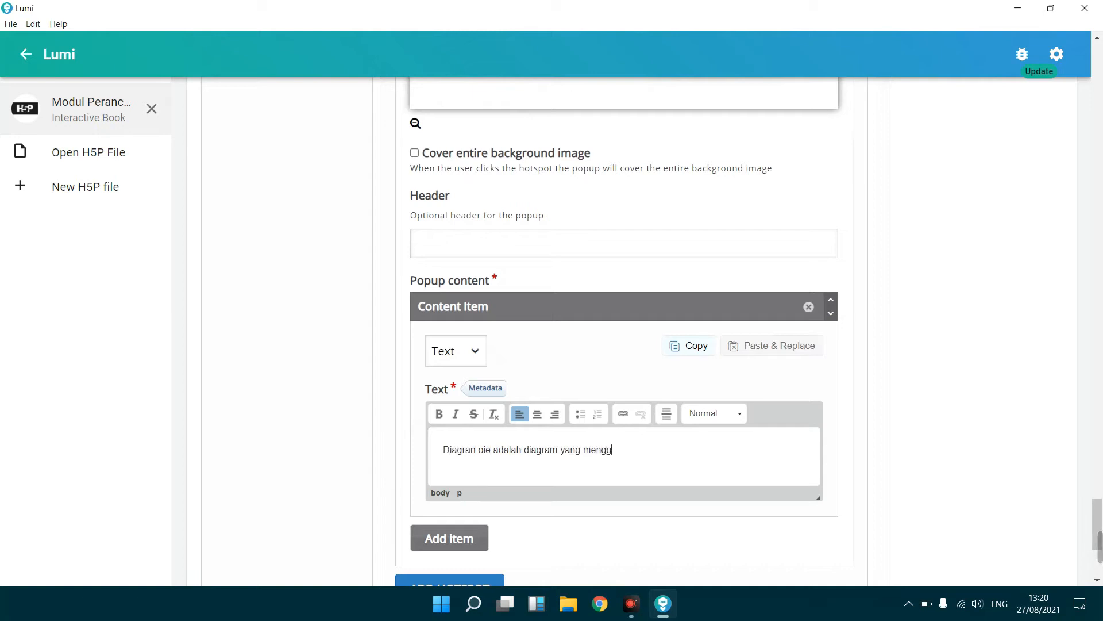
type("ambarkan presentasi suatu data.")
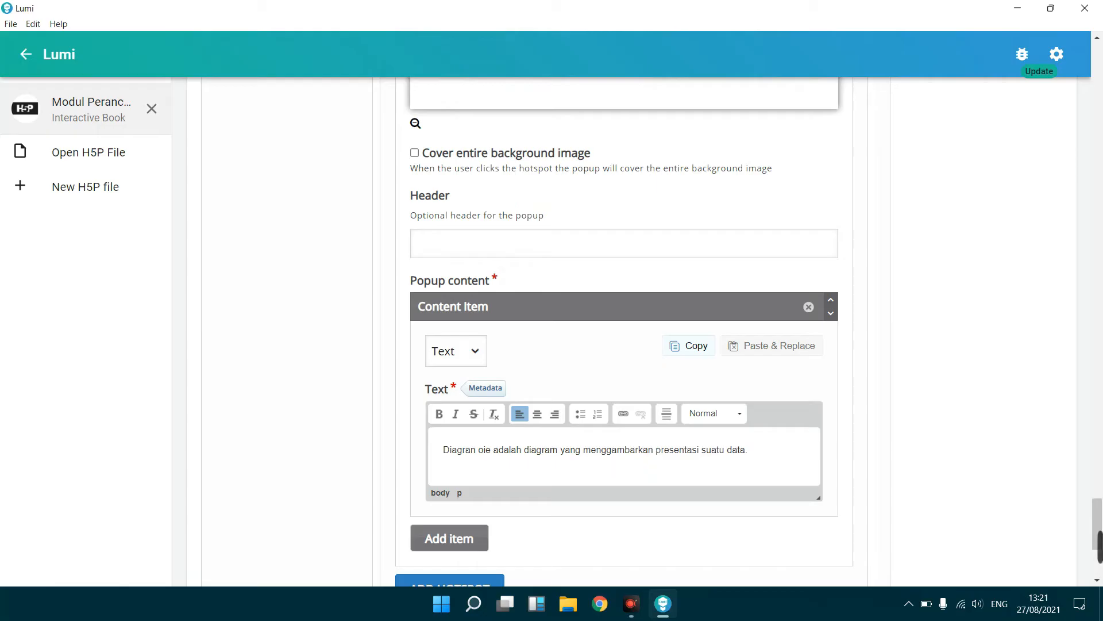
Step: Add a second popup content item to the hotspot below the text and set its type to Image
left_click(476, 549)
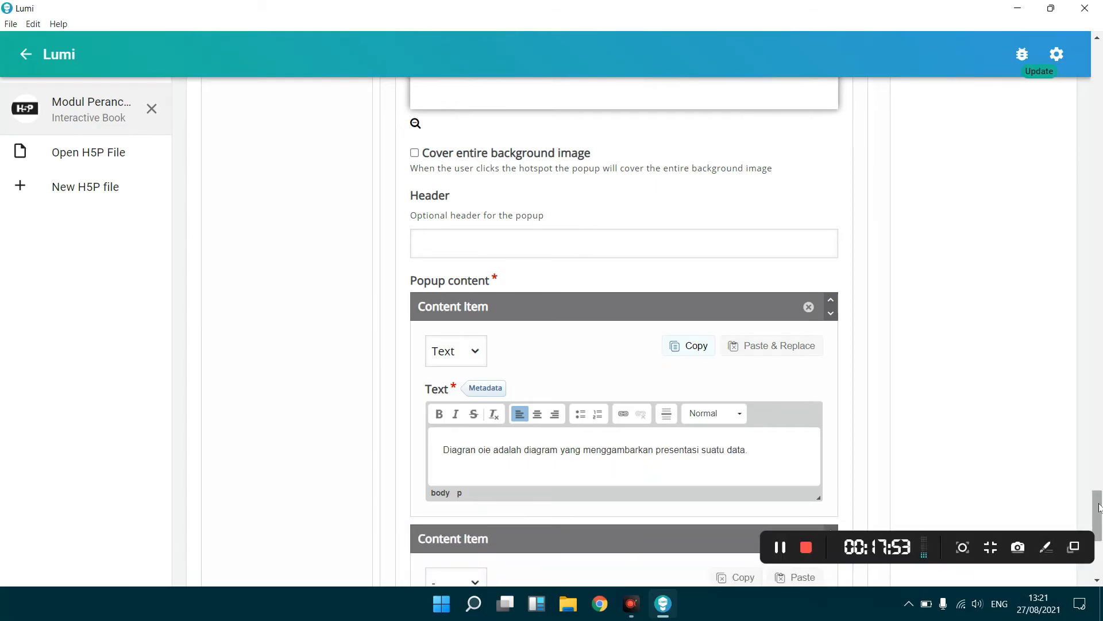
scroll(1097, 526, "down", 3)
scroll(1099, 526, "down", 3)
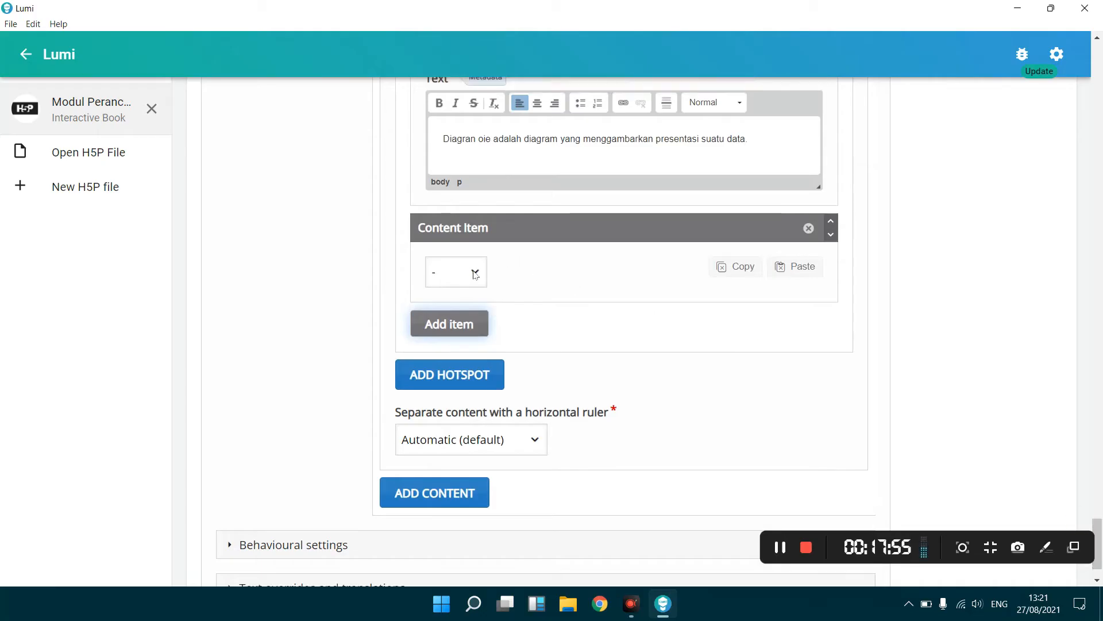
left_click(475, 273)
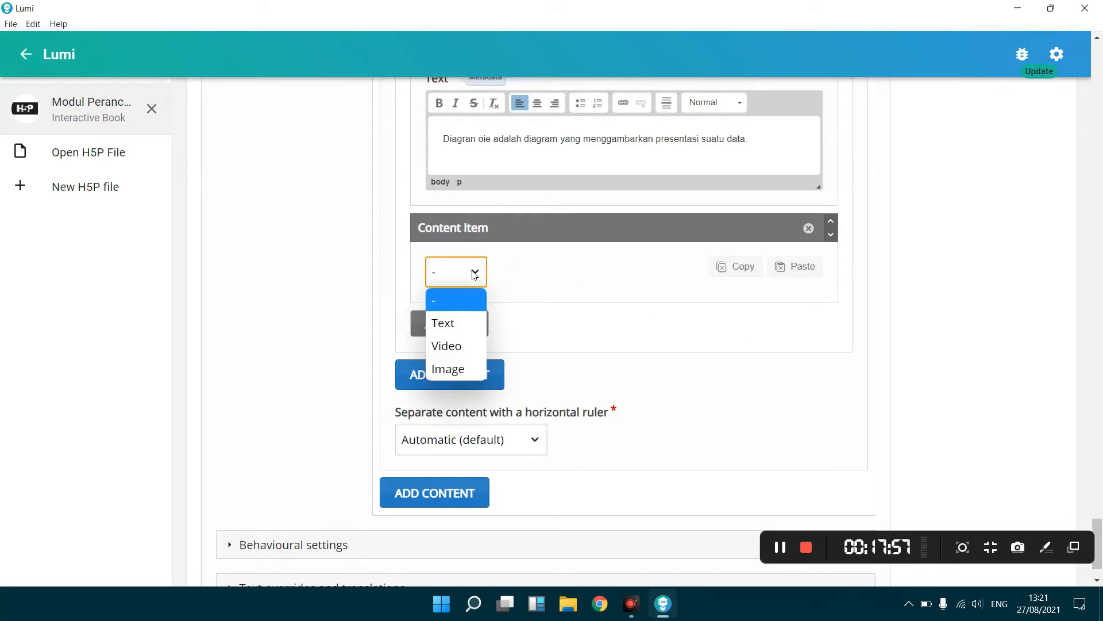
left_click(447, 370)
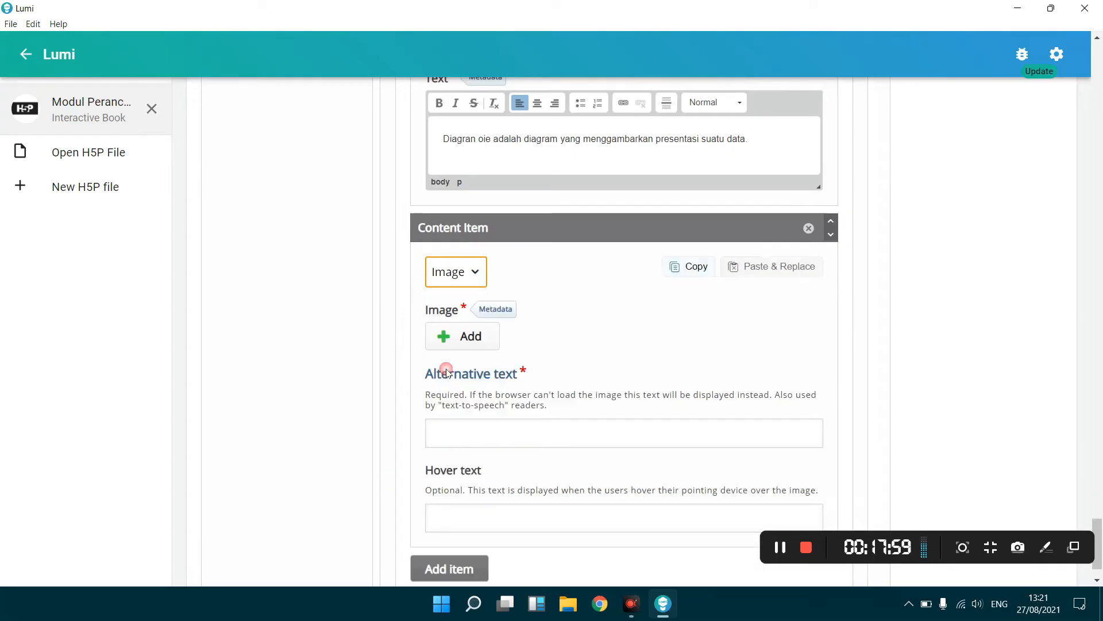
Step: Load the "pie" picture from the Pictures folder into the first hotspot's image item
left_click(461, 339)
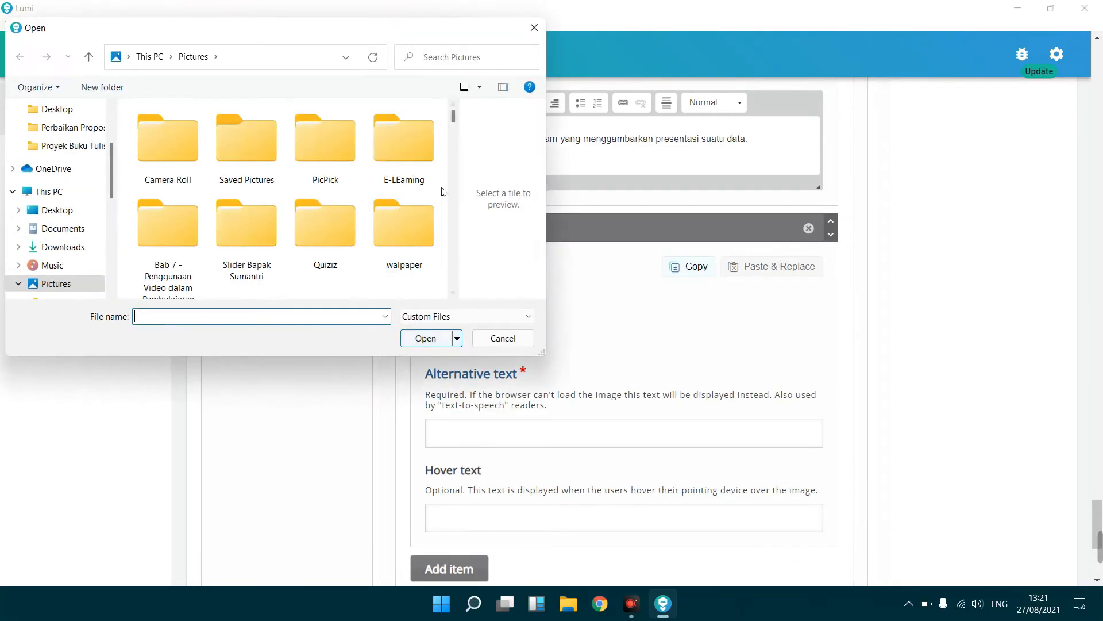
left_click_drag(454, 129, 458, 286)
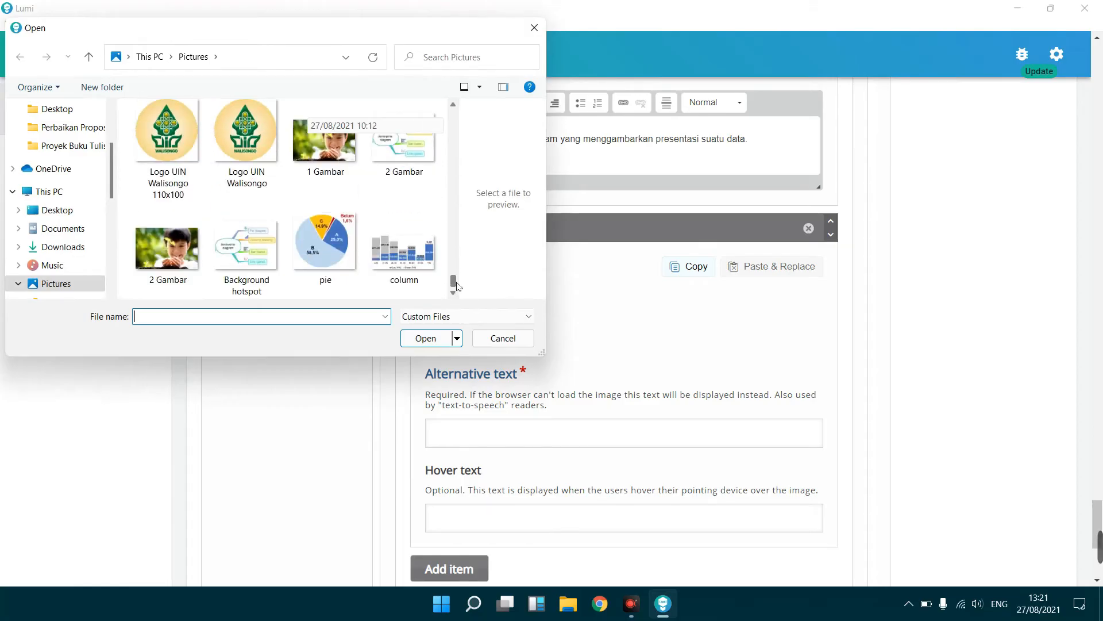
left_click(325, 247)
left_click(426, 338)
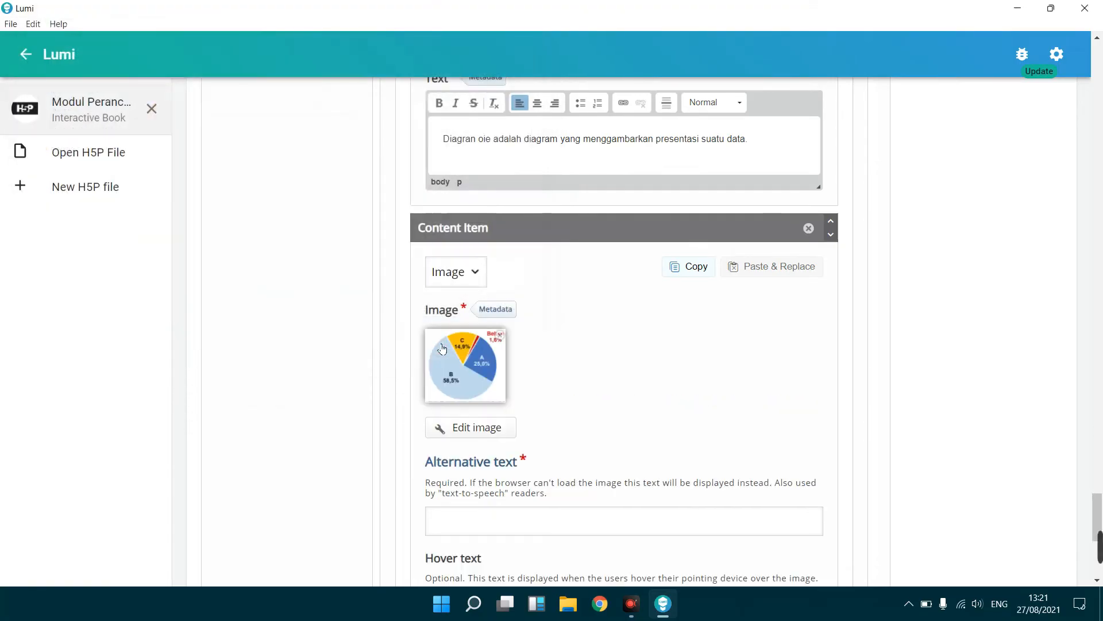
Step: Add a second hotspot, enlarge its background thumbnail and place it at the edge of the "Column (batang)" box
left_click_drag(1099, 510, 1091, 538)
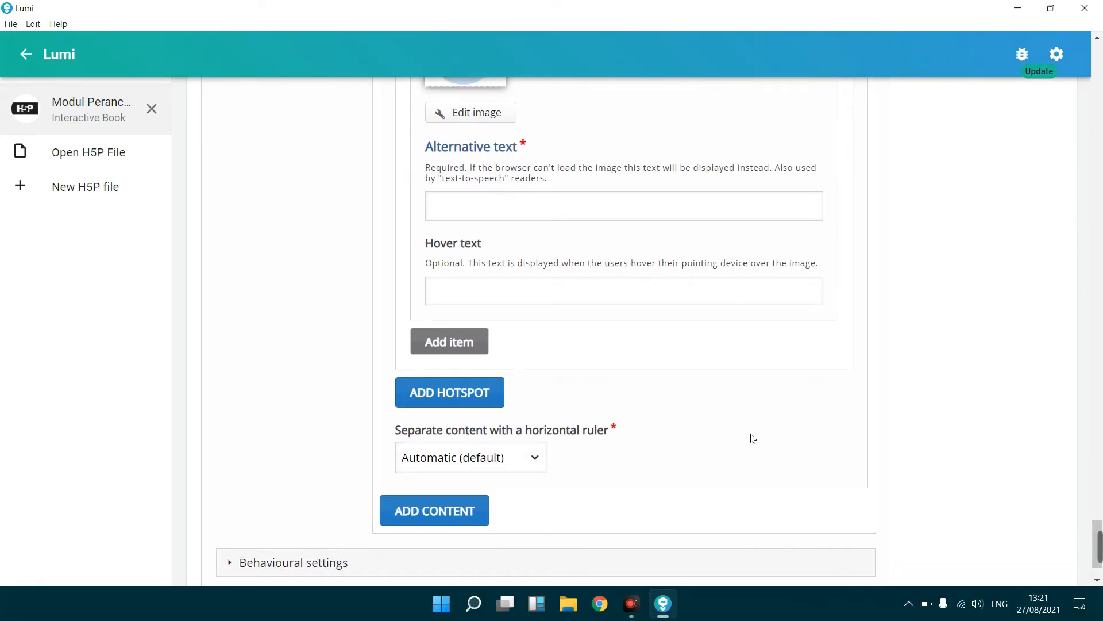
left_click(451, 394)
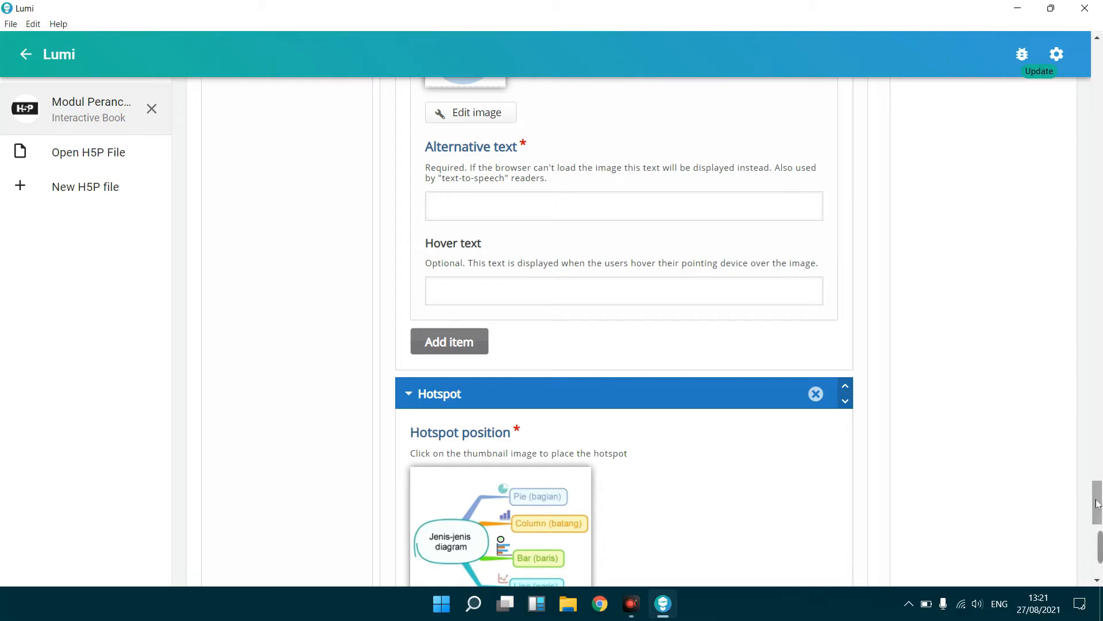
left_click_drag(1099, 506, 1098, 513)
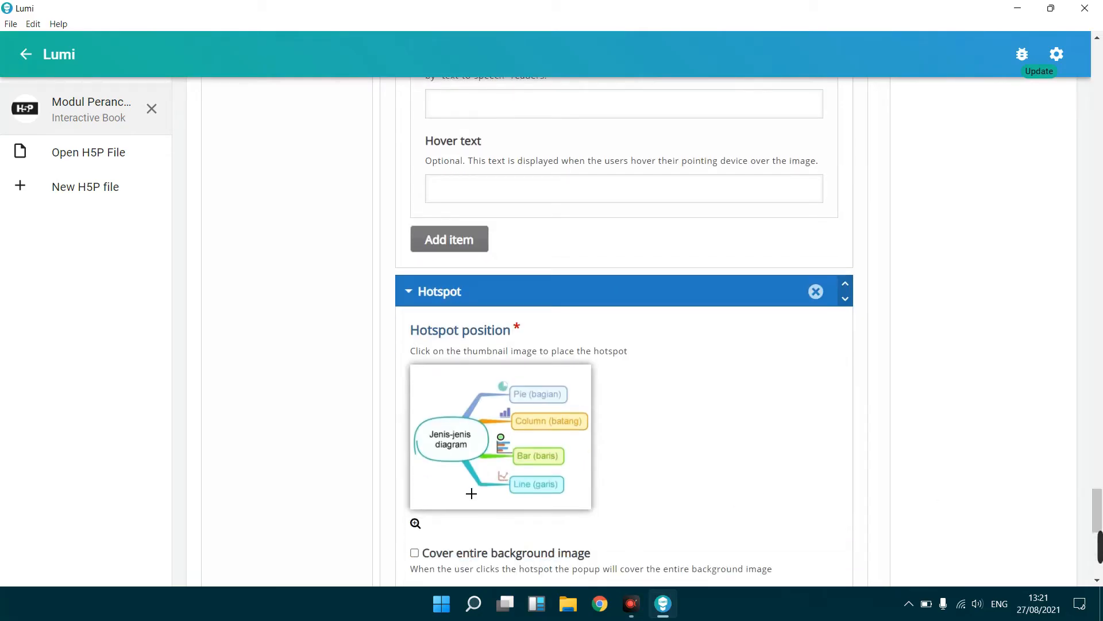
left_click(416, 525)
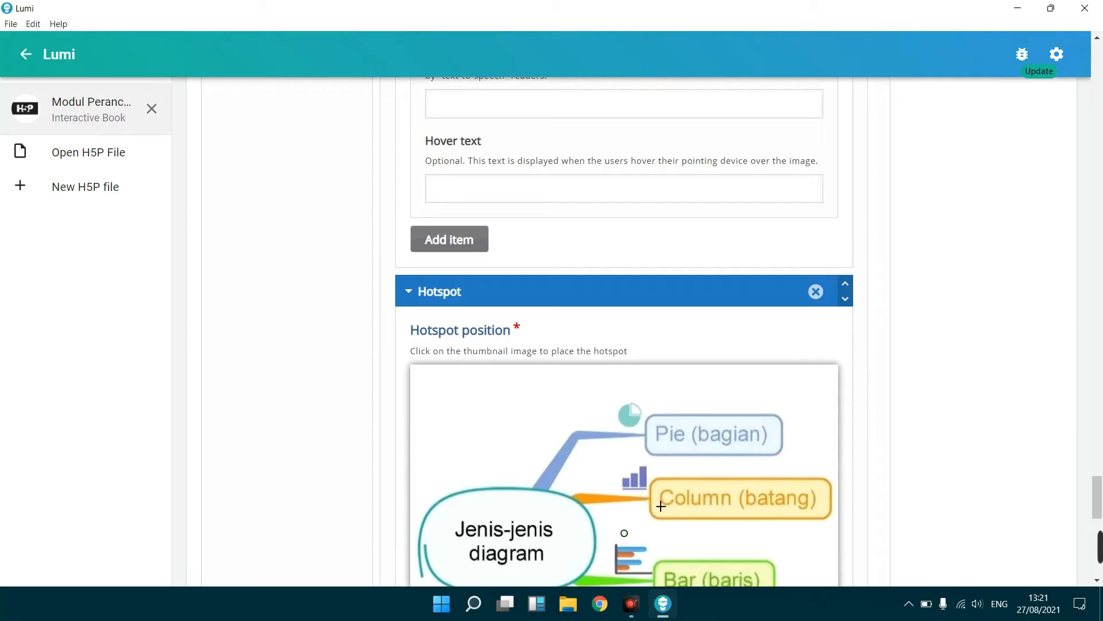
left_click(661, 506)
Step: Set the second hotspot's popup content to Text and enter "Diagram column atau diagram batang adalah diagram yang dapat menggambarkan perbandingan suatu data."
left_click_drag(1098, 497, 1098, 534)
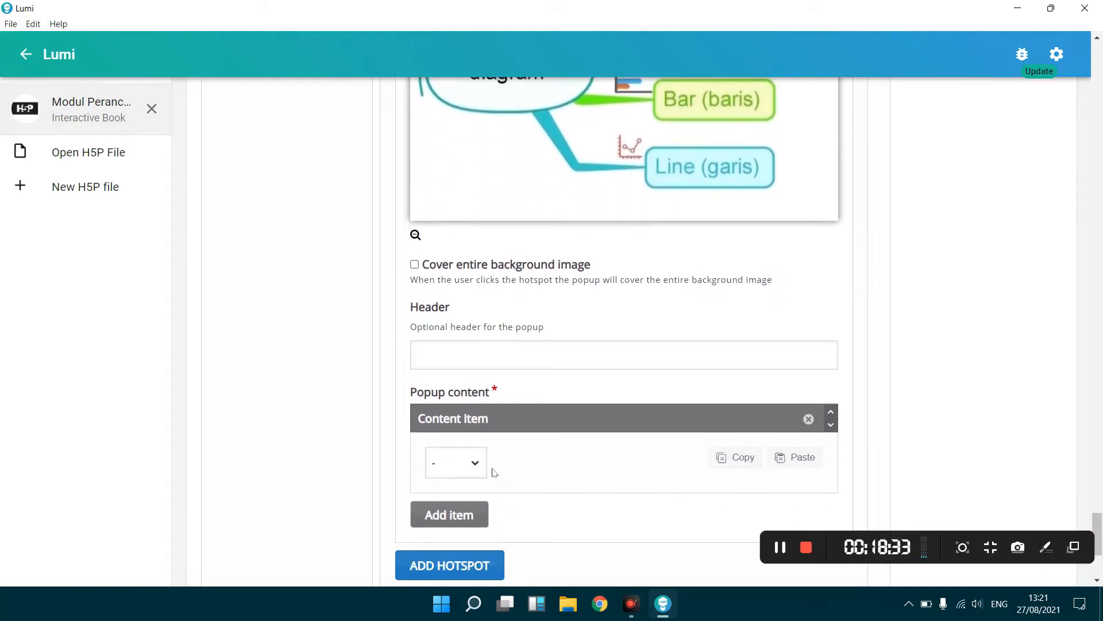
left_click(473, 470)
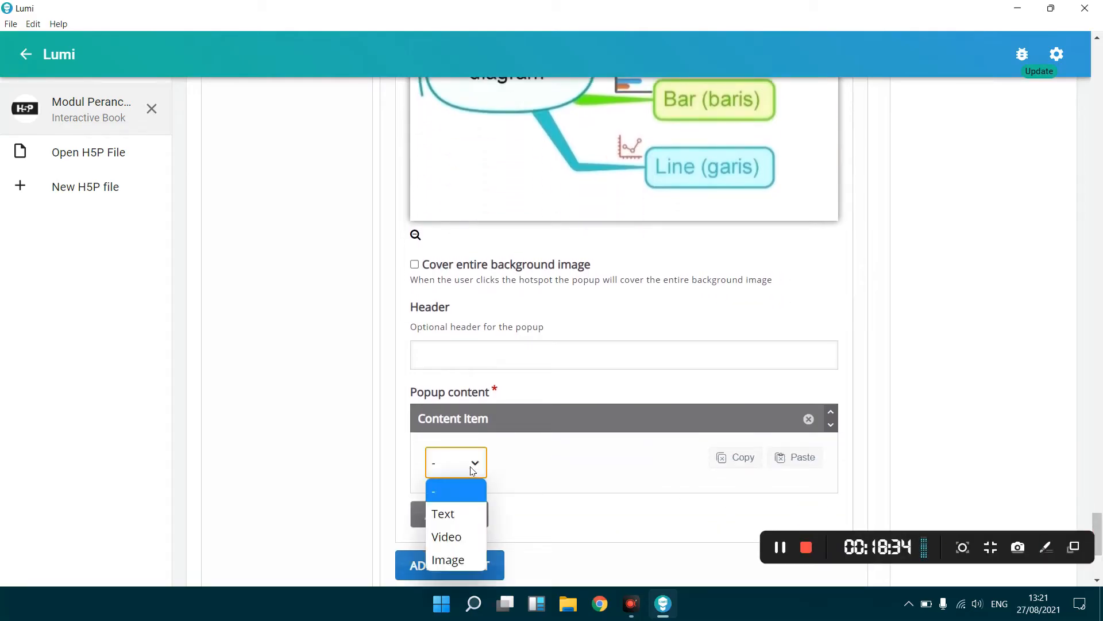
left_click(460, 512)
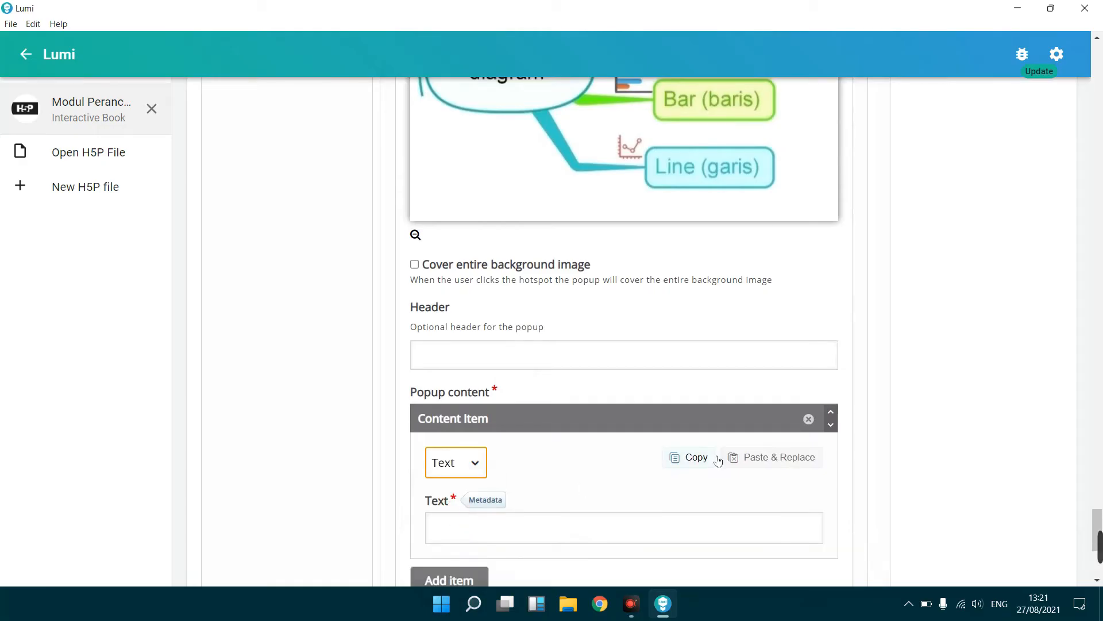
scroll(754, 470, "down", 2)
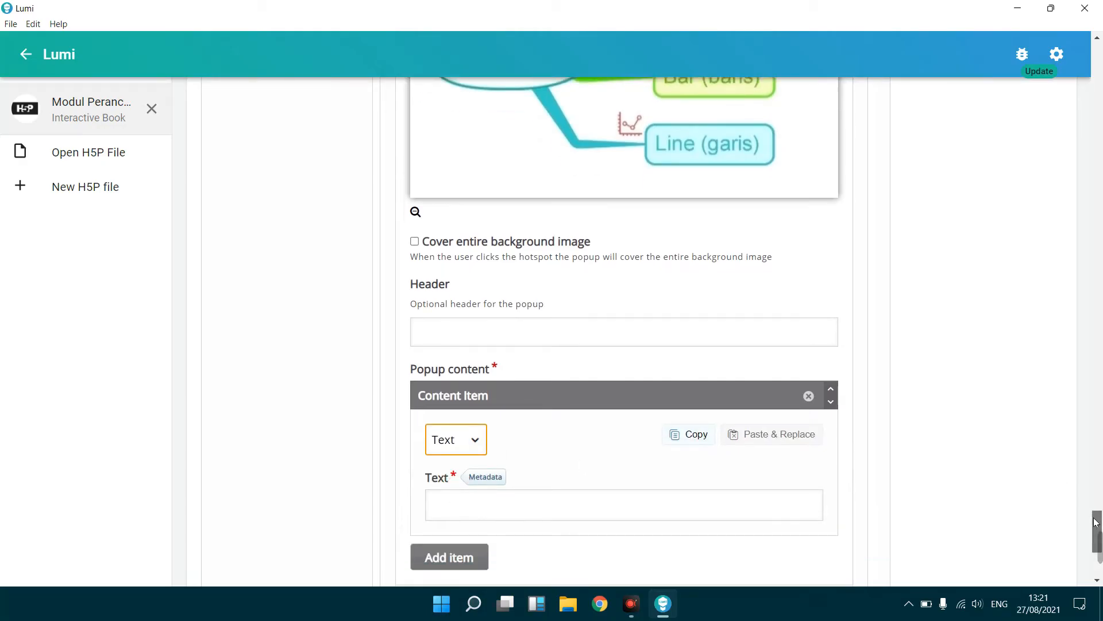
left_click(755, 470)
left_click(548, 440)
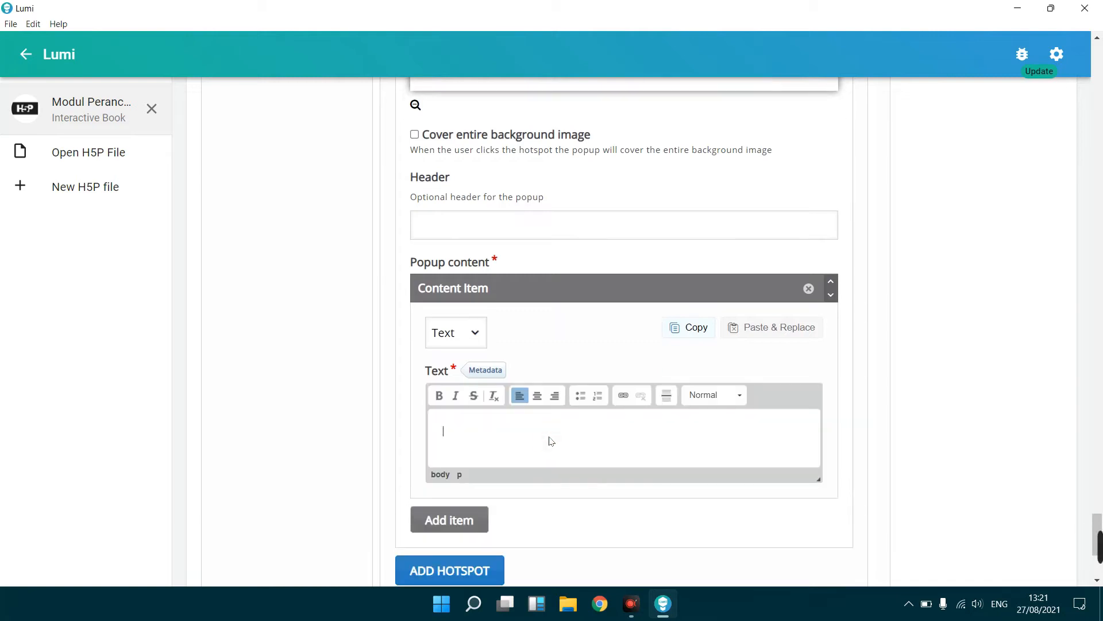
type("Diagram column atau diagram batang adalah diagram yang dapat menggambarkan perbandingan suatu data.")
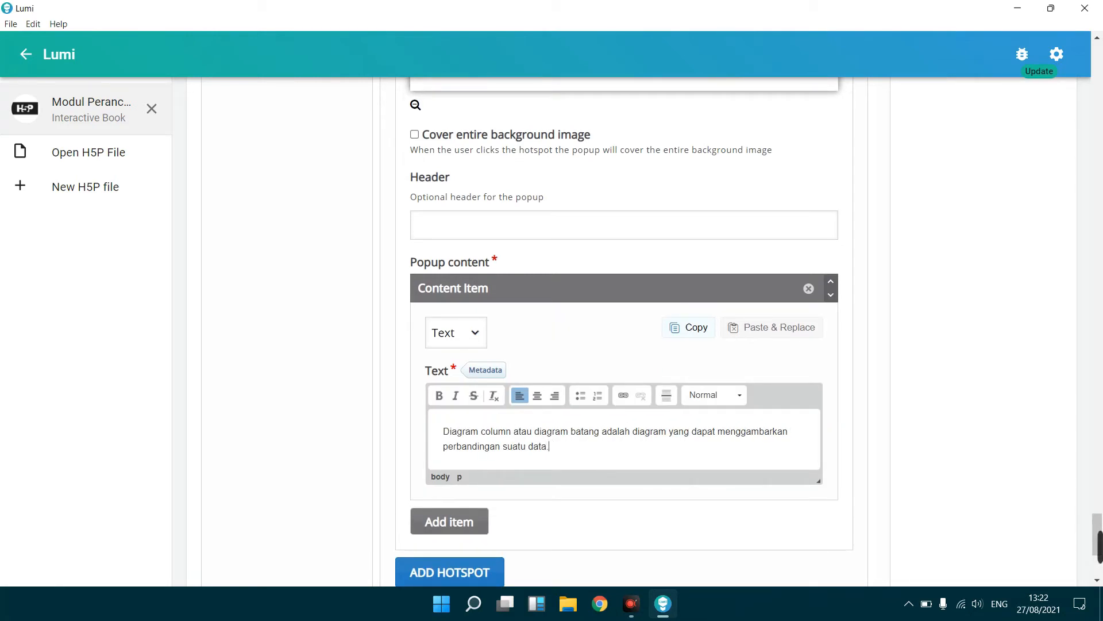
Step: Add an Image item below the second hotspot's text and load the "column" picture from the Pictures folder
left_click(474, 523)
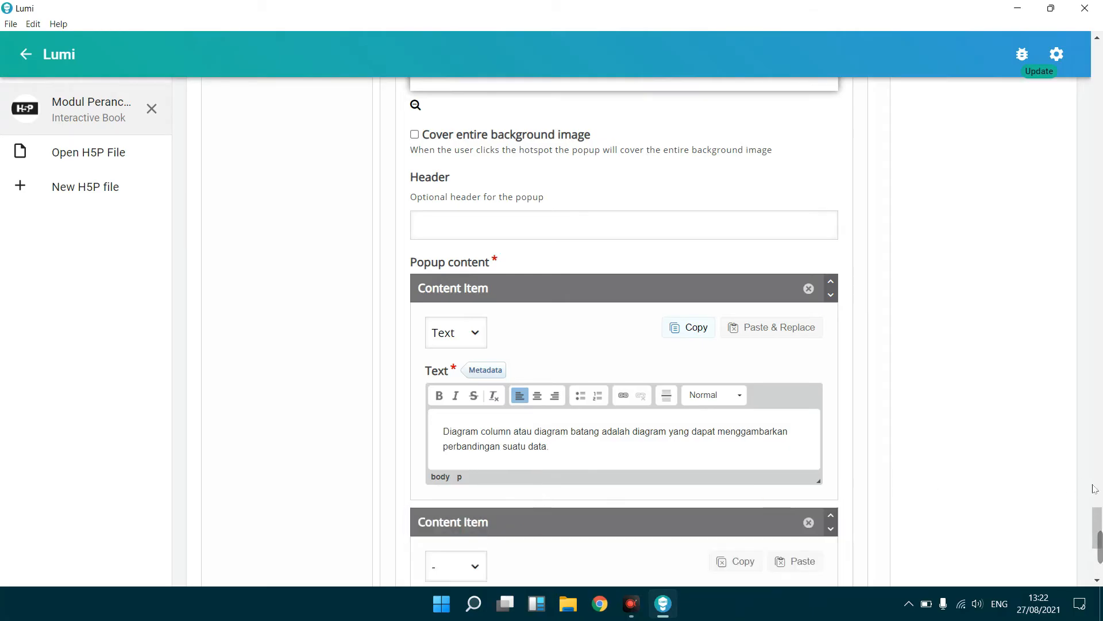
left_click_drag(1099, 513, 1100, 529)
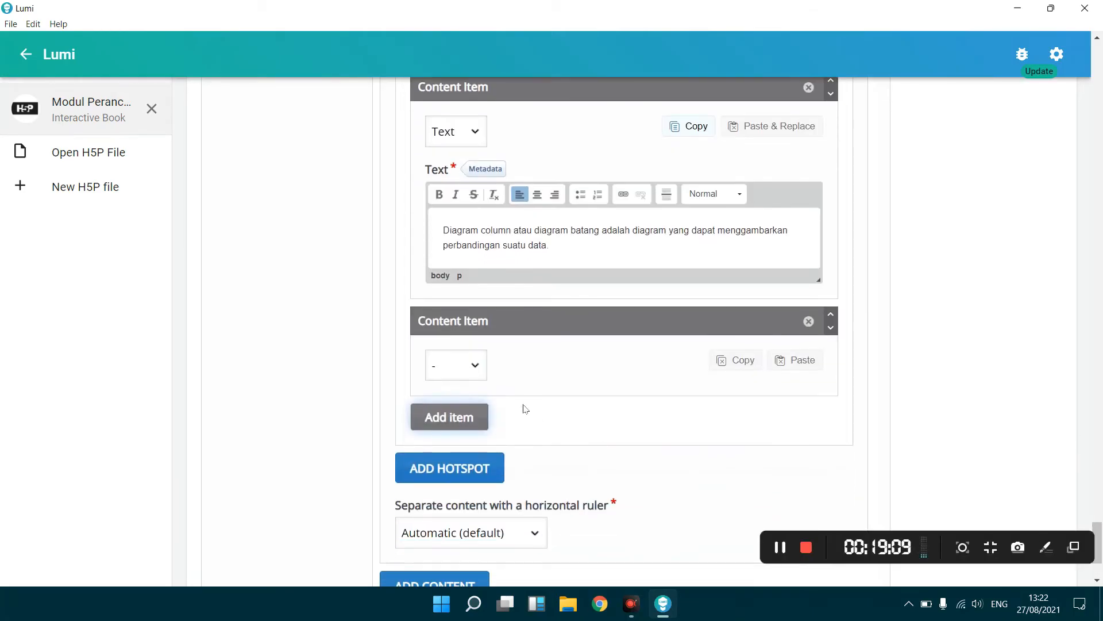
left_click(485, 373)
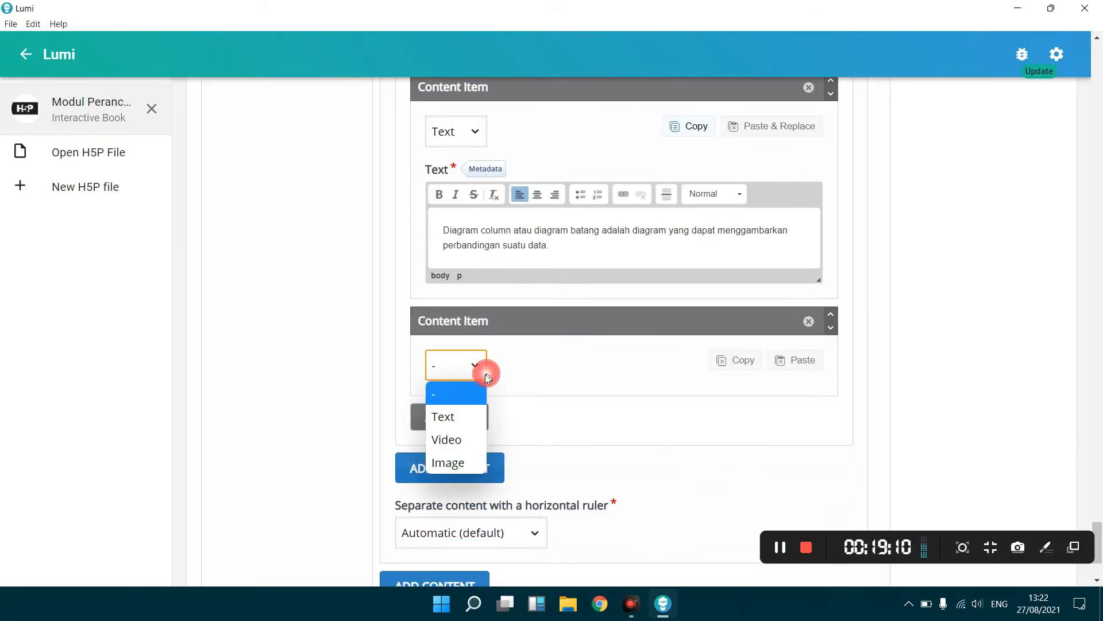
left_click(454, 463)
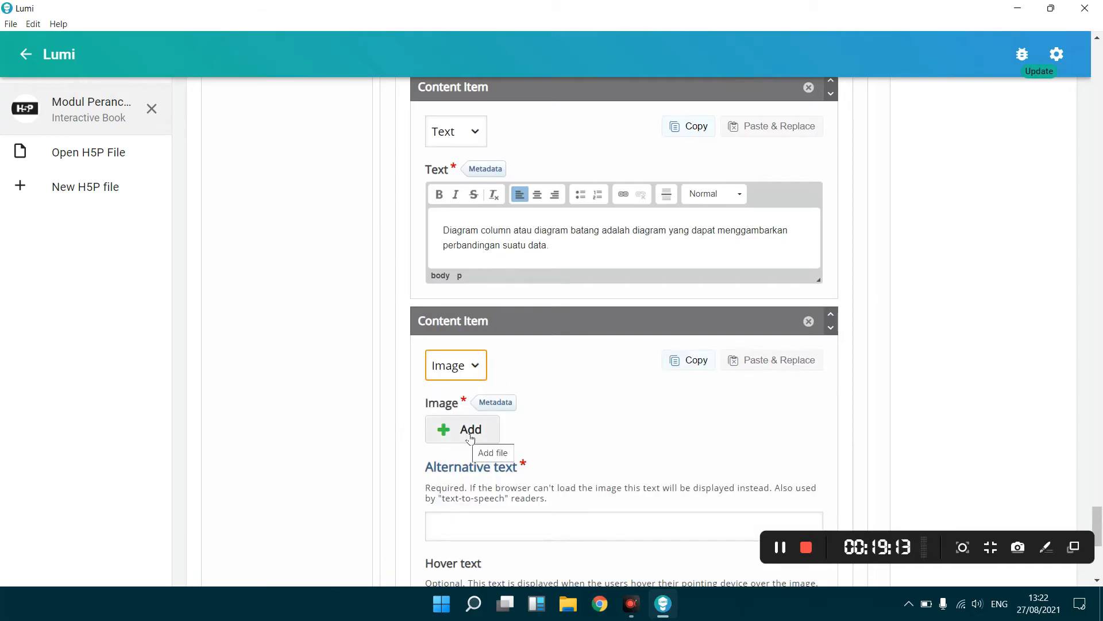
left_click(470, 439)
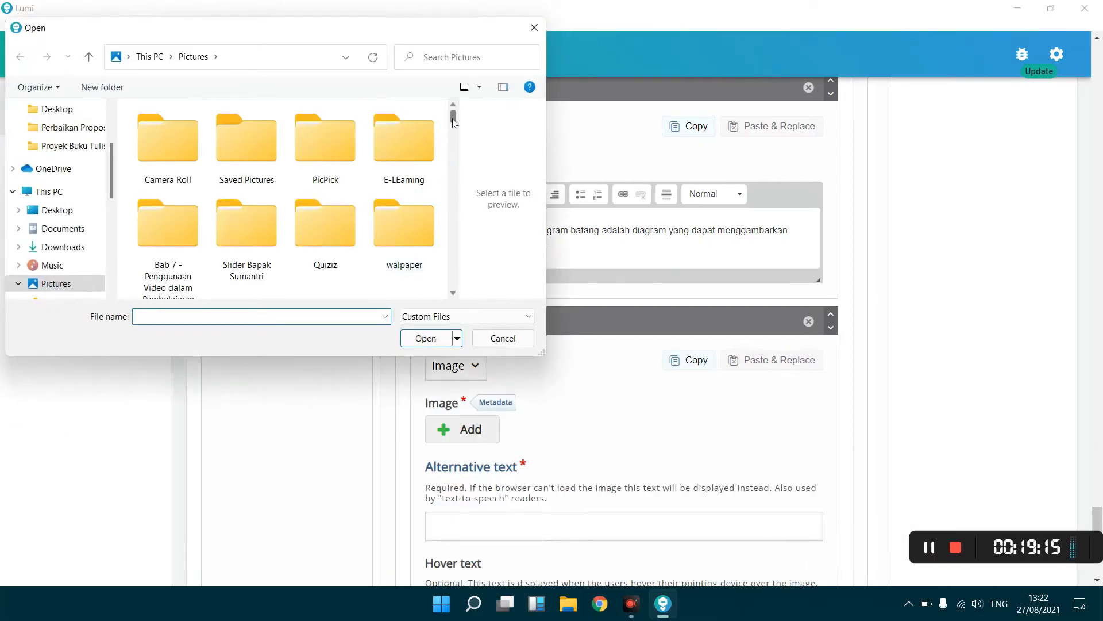
left_click_drag(453, 129, 454, 282)
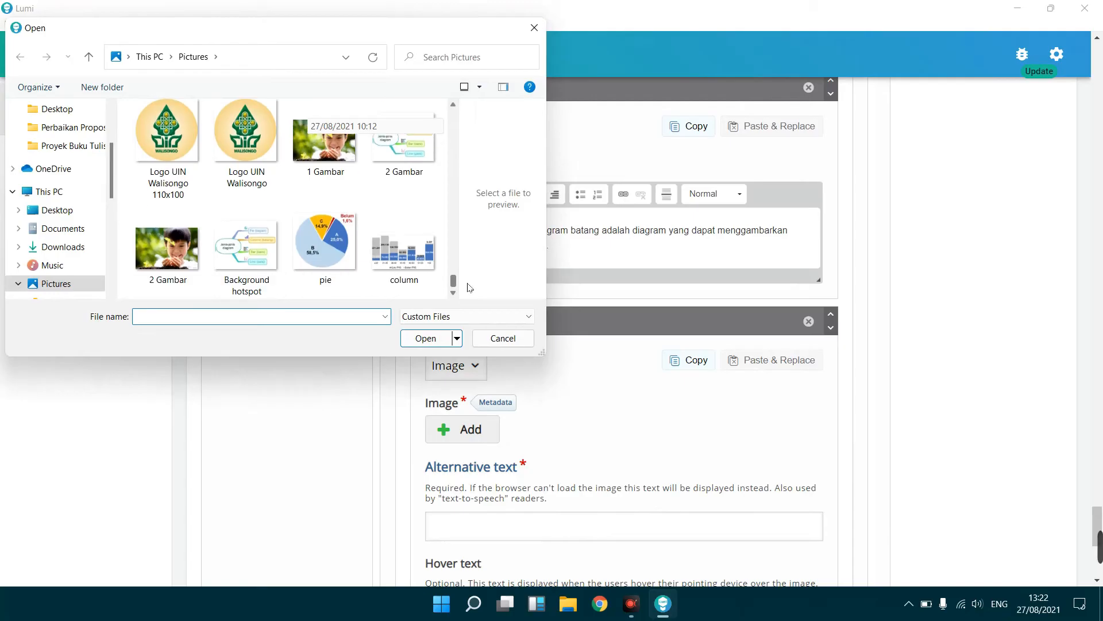
left_click(402, 264)
left_click(424, 339)
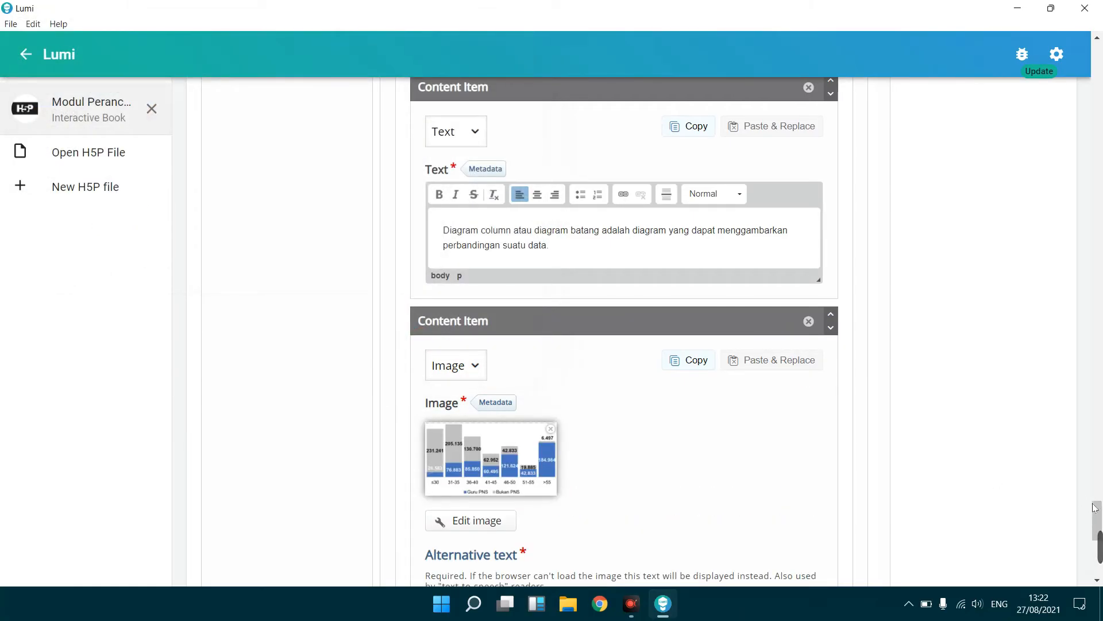
Step: Preview the interactive book, start reading it and go to the "Konsep Dasar Media Visual" chapter
left_click_drag(1095, 506, 1052, 39)
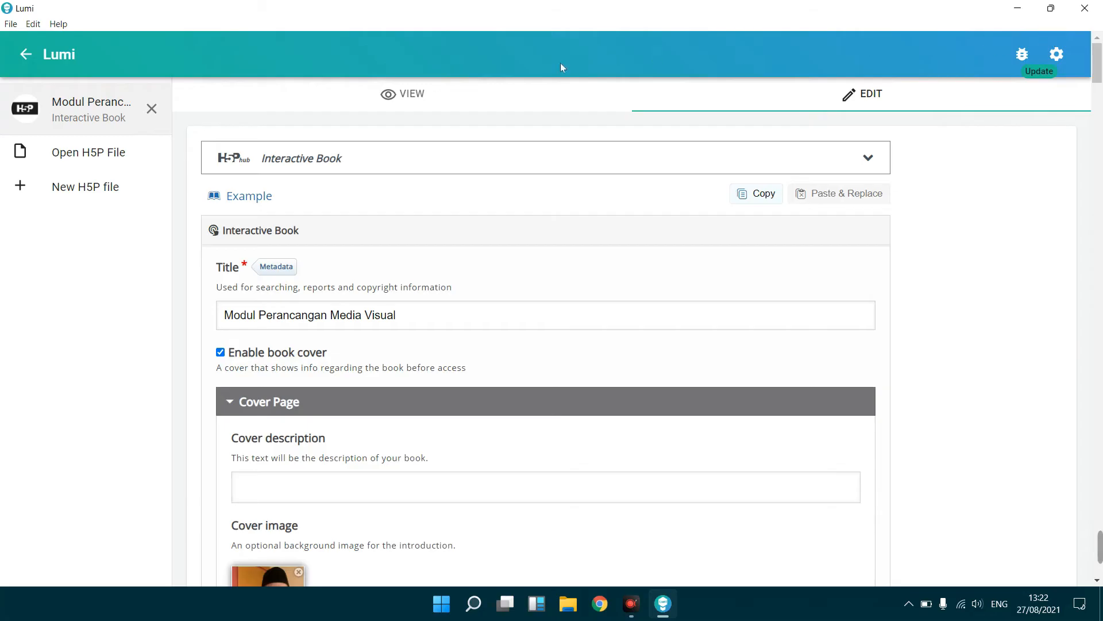
left_click(485, 93)
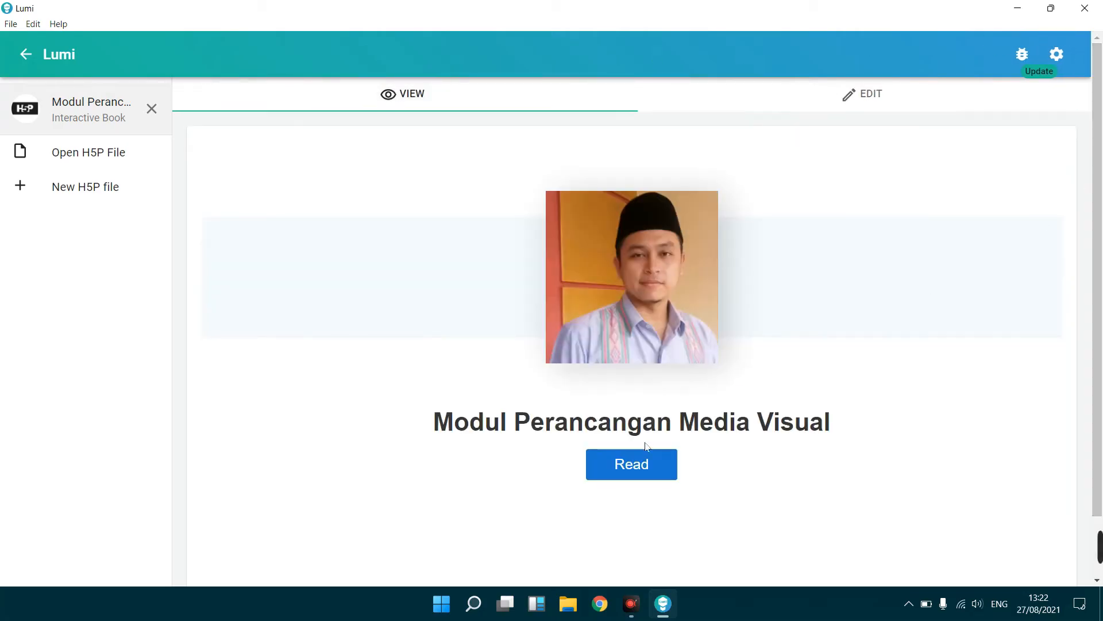
left_click(650, 480)
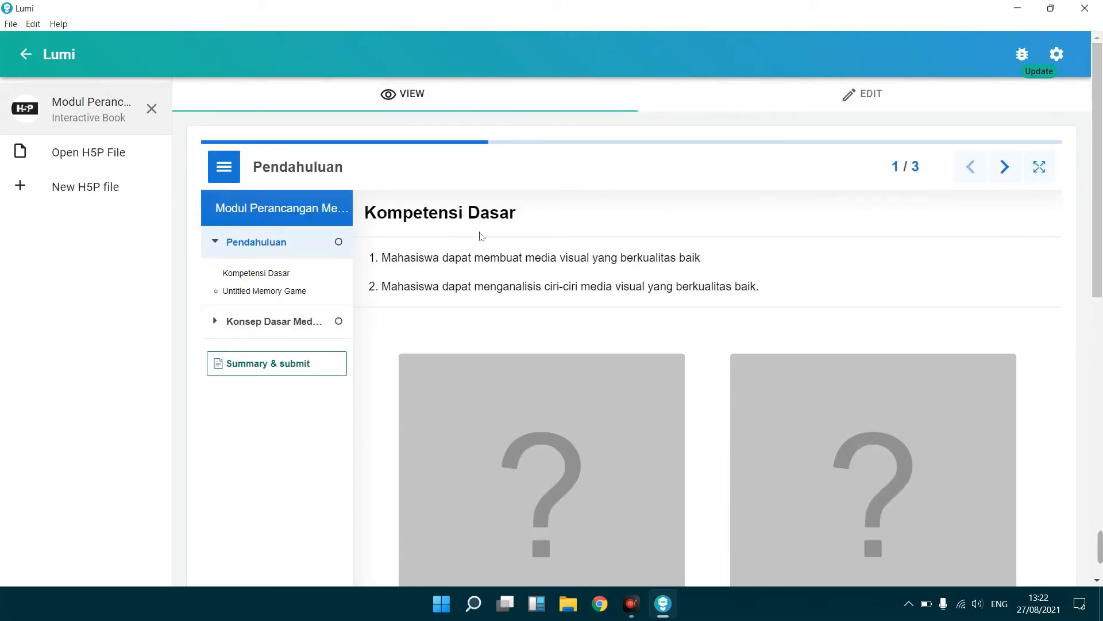
left_click(277, 326)
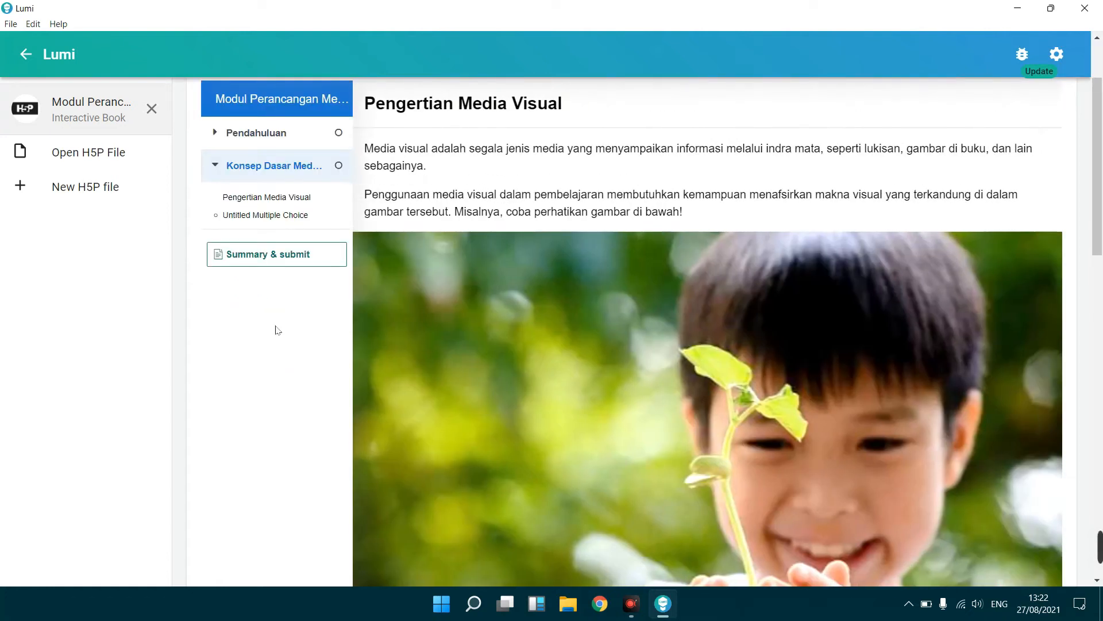
Step: Test the chapter's activities by revealing the picture's meaning, answering "Tidak" to the multiple choice question and checking the answer
left_click_drag(1098, 139, 1101, 266)
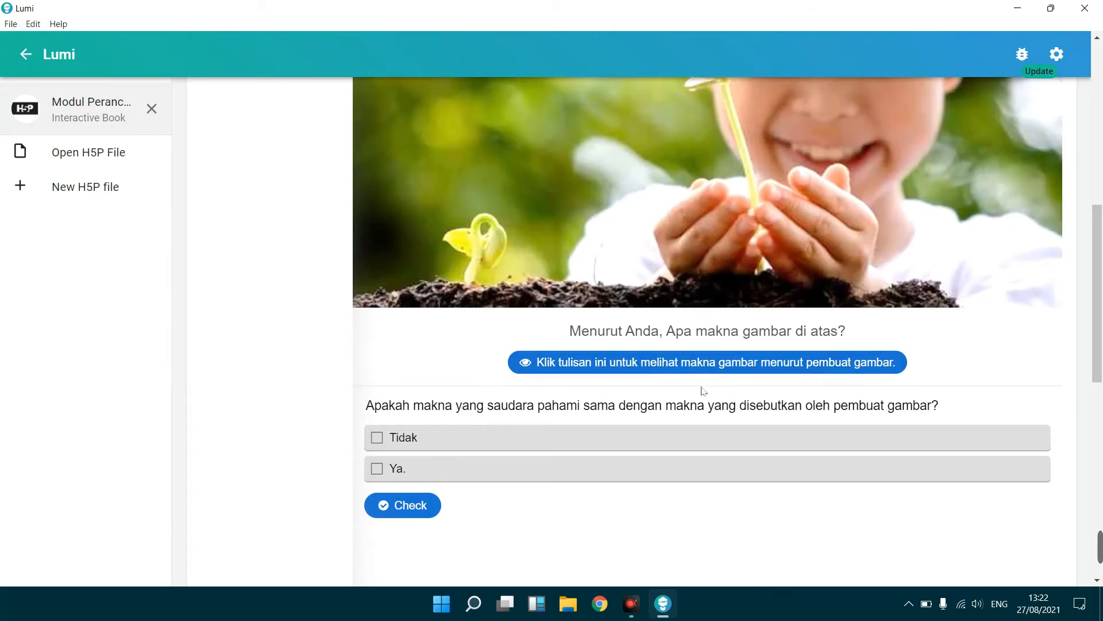
left_click(670, 371)
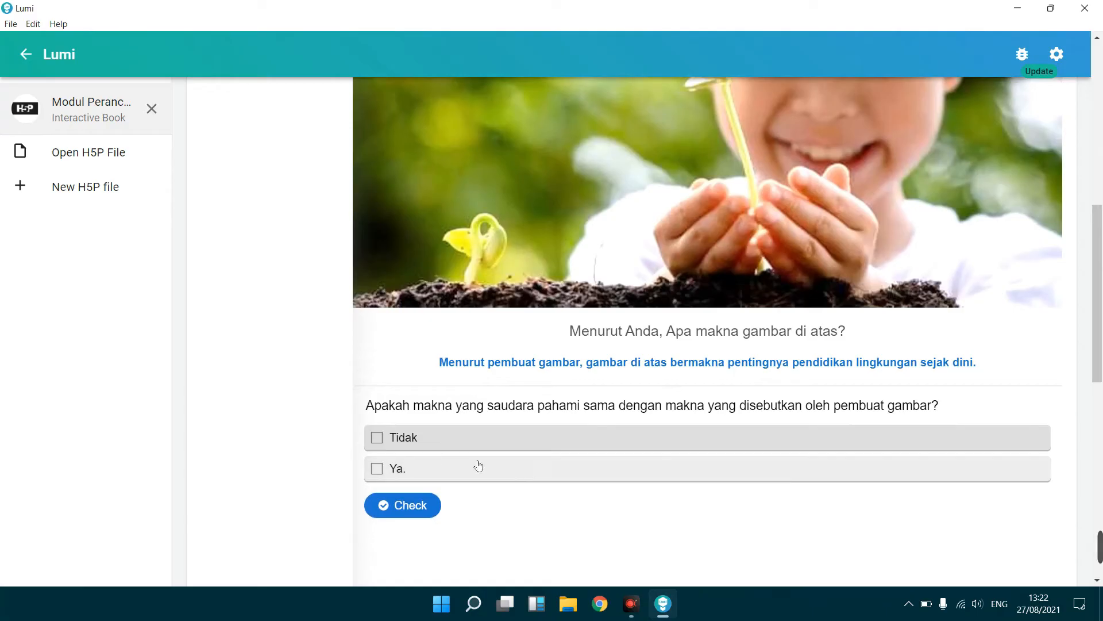
left_click(377, 438)
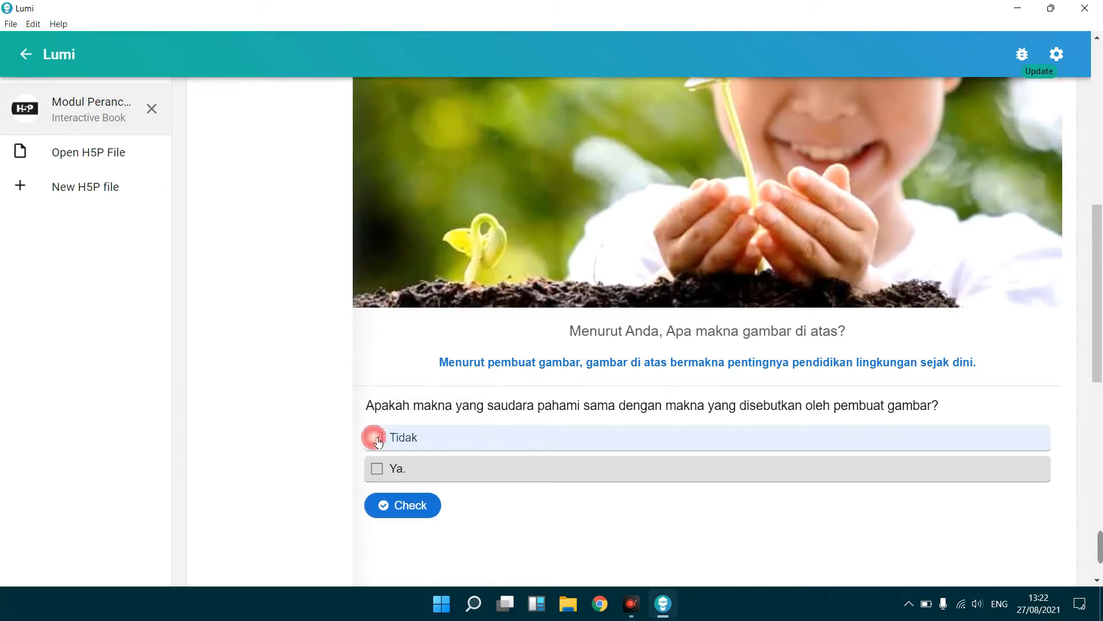
left_click(397, 510)
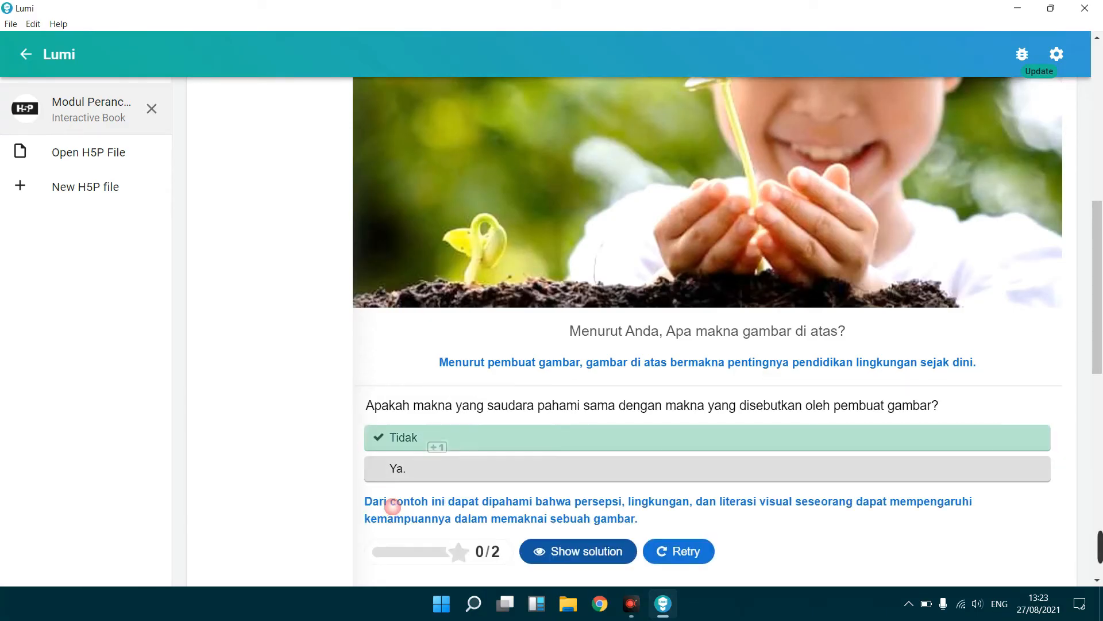
Step: Test the Pie and Column hotspots on the diagram image, viewing and closing each popup, and return to the chapter's beginning
left_click_drag(1093, 388, 1101, 520)
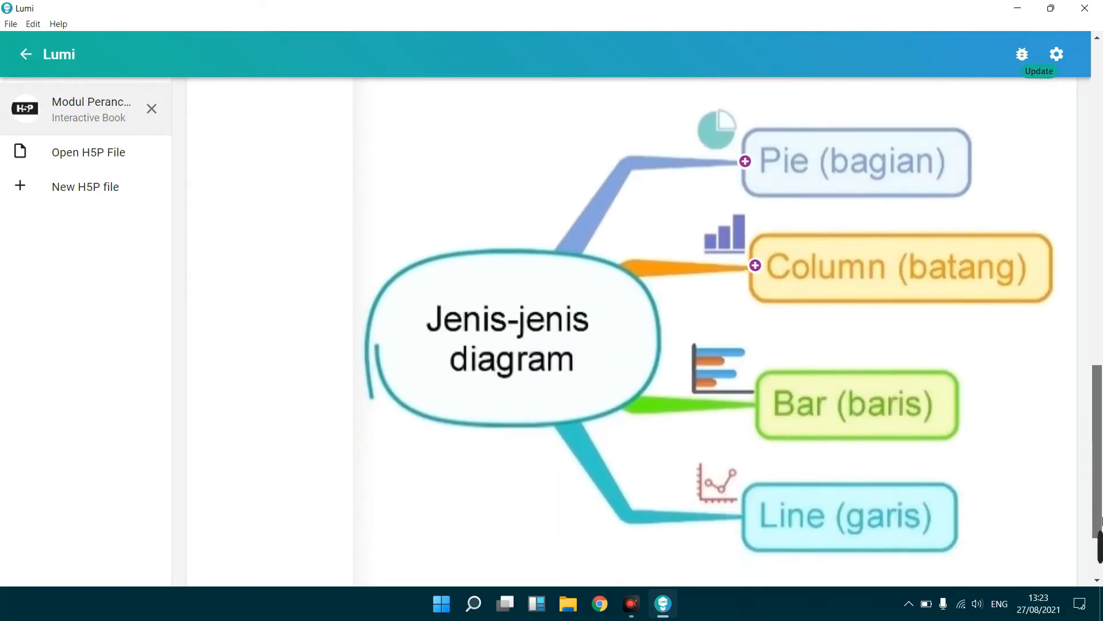
left_click(747, 164)
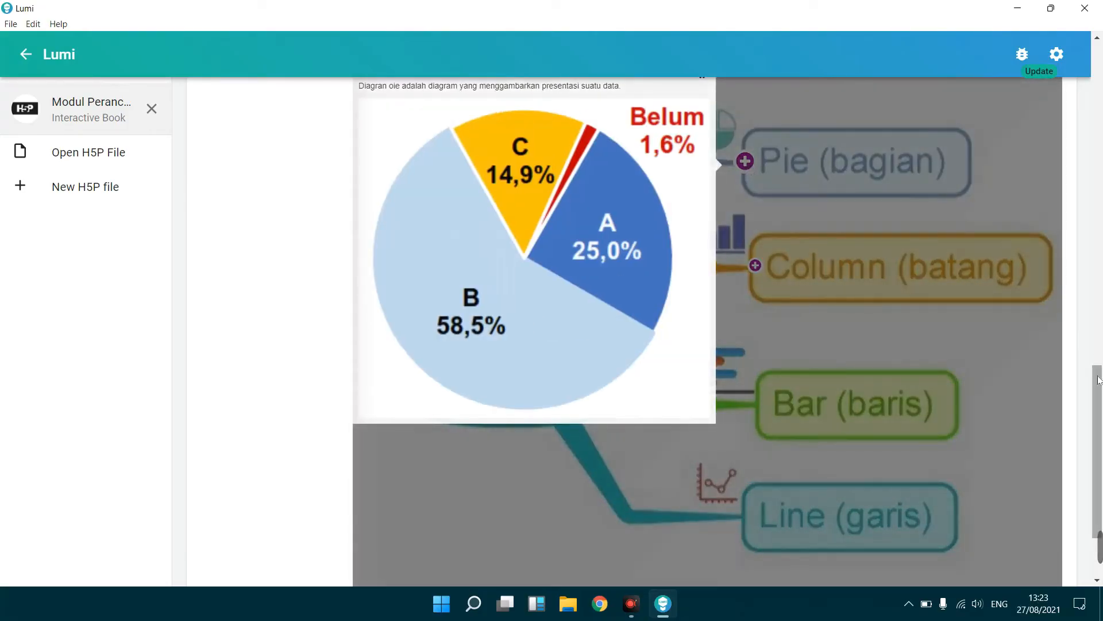
left_click_drag(1094, 385, 1093, 360)
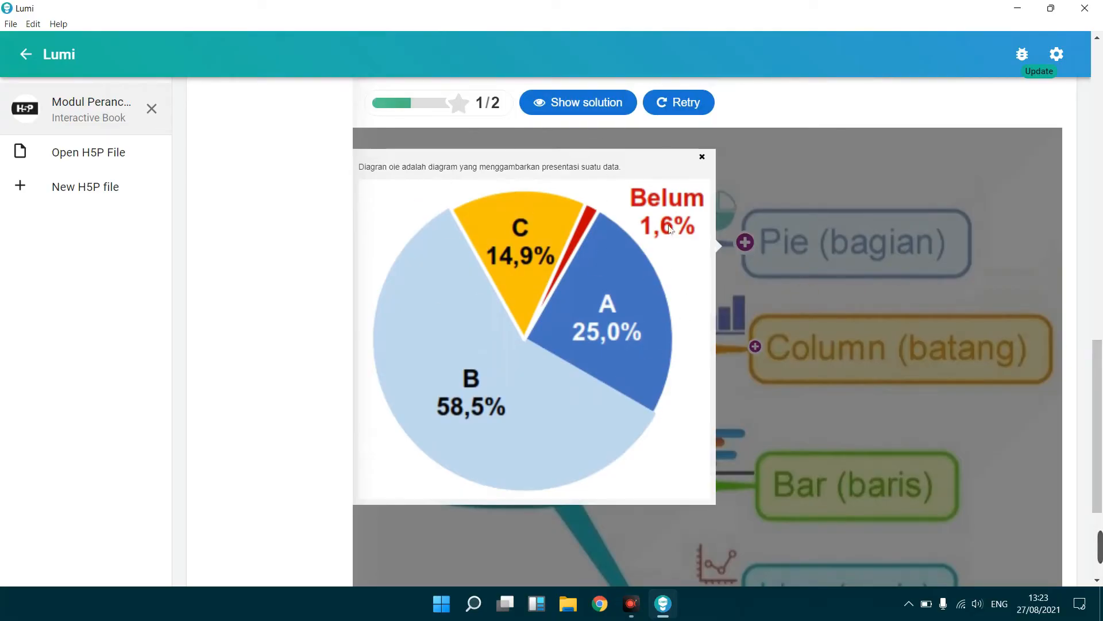
left_click(702, 157)
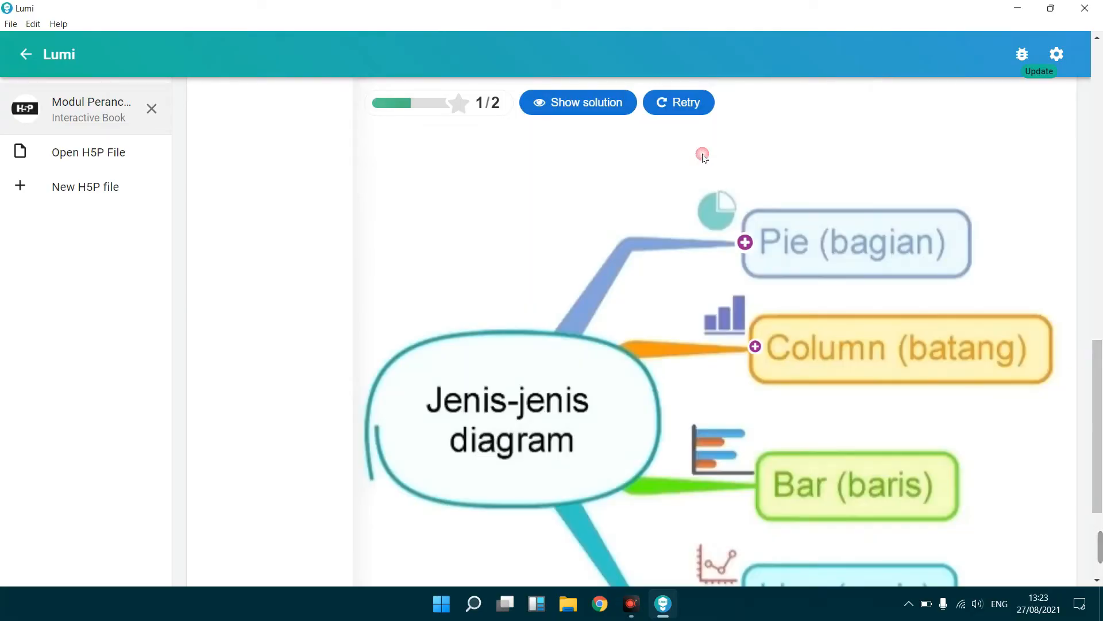
left_click(756, 346)
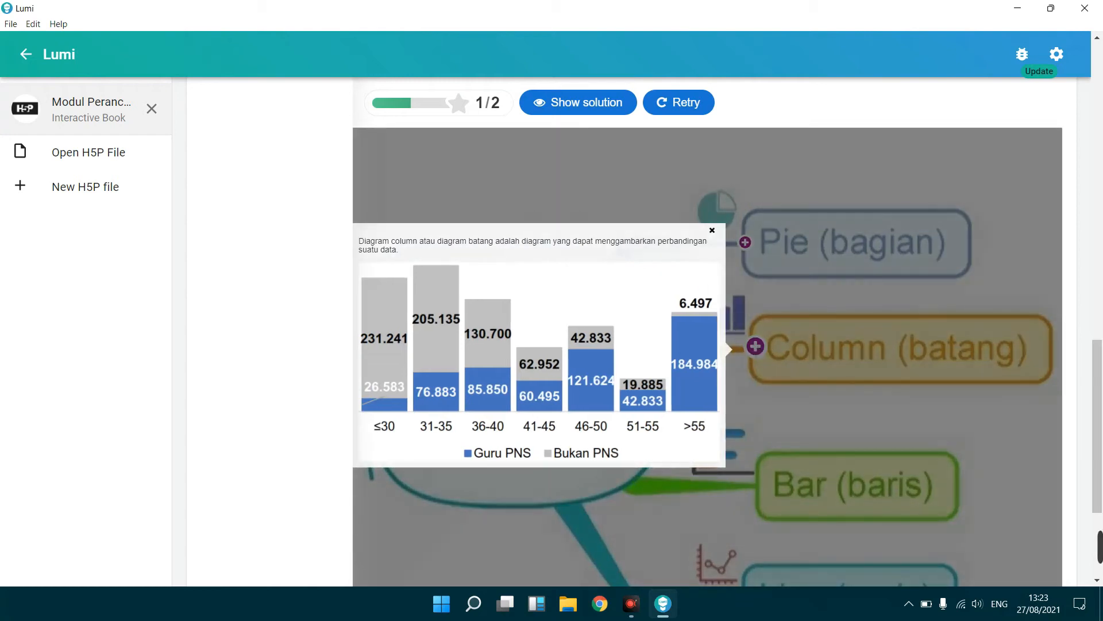
left_click(712, 231)
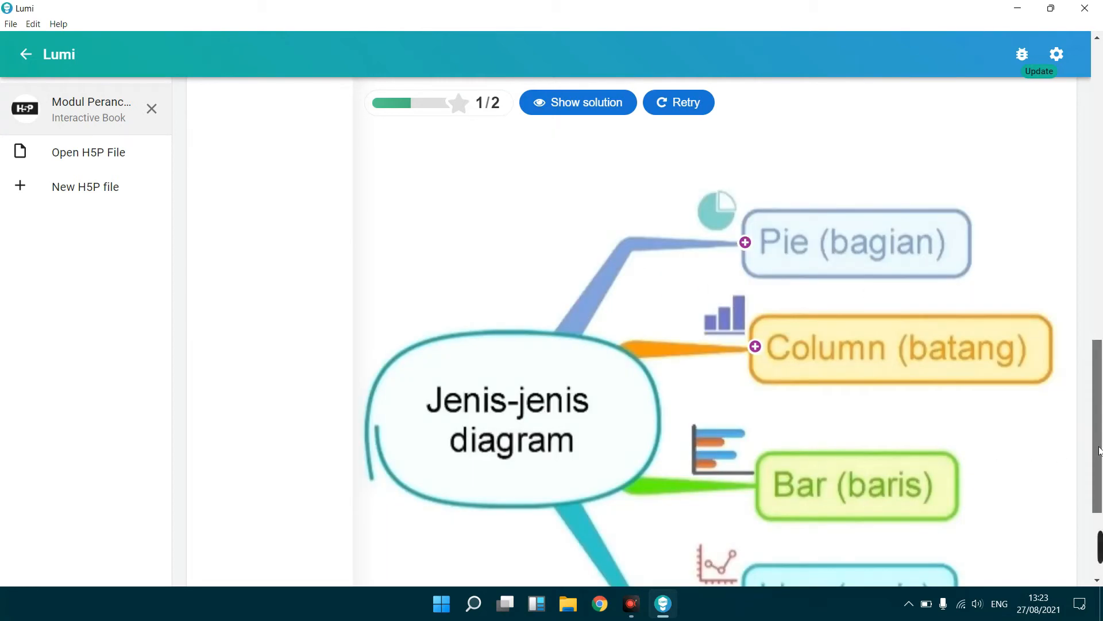
scroll(1099, 447, "up", 15)
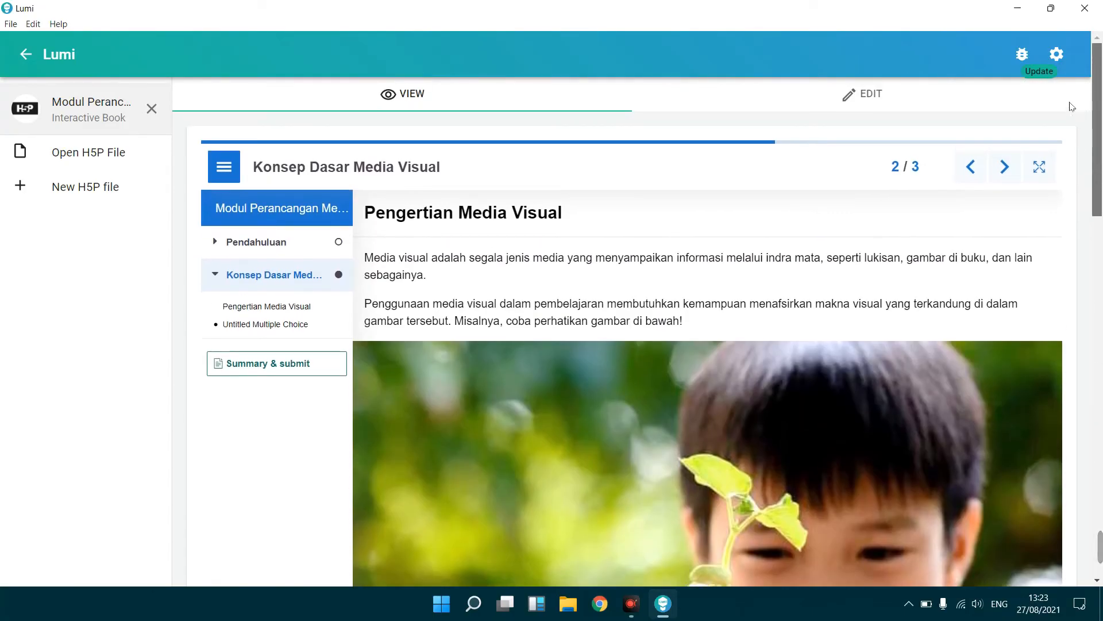
Step: Return to editing the book and add a third page titled "Video Interaktif"
left_click(869, 107)
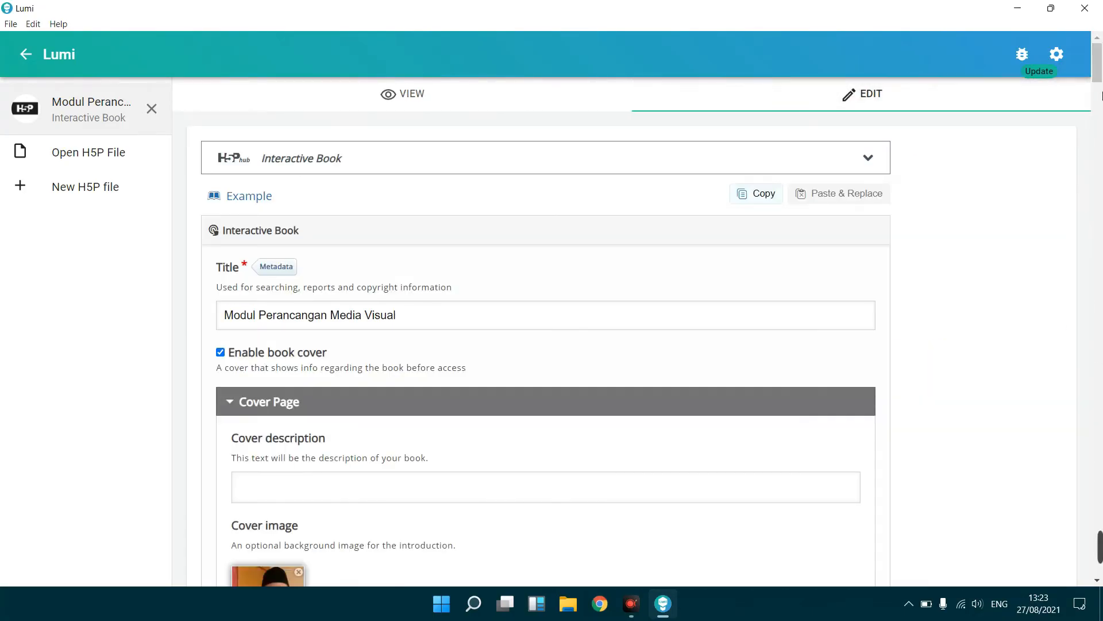
left_click_drag(1098, 68, 1098, 112)
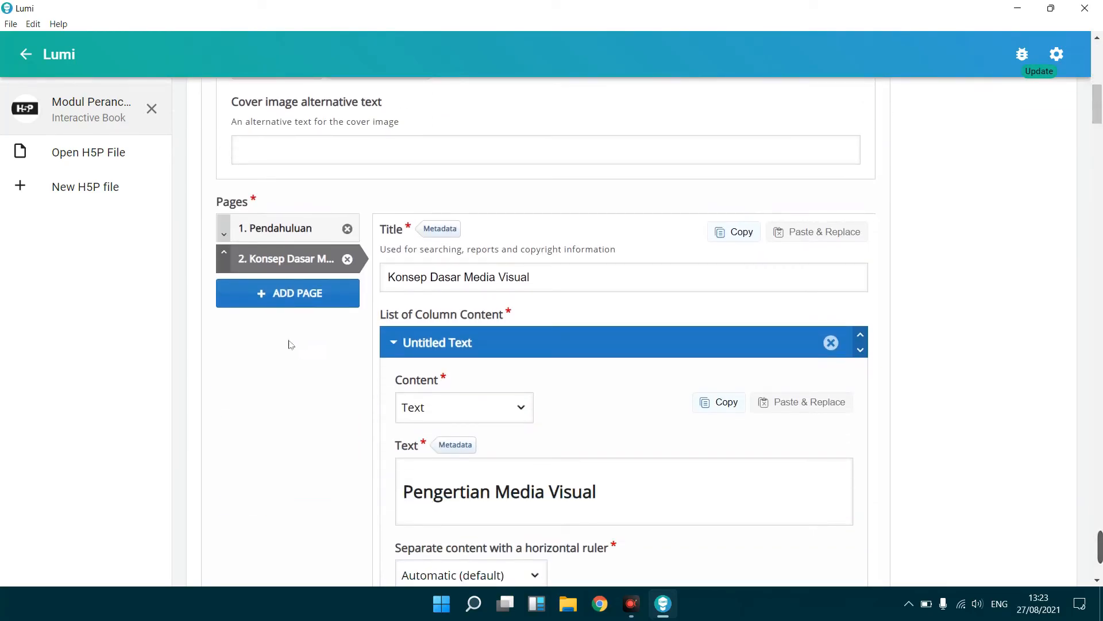
left_click(286, 296)
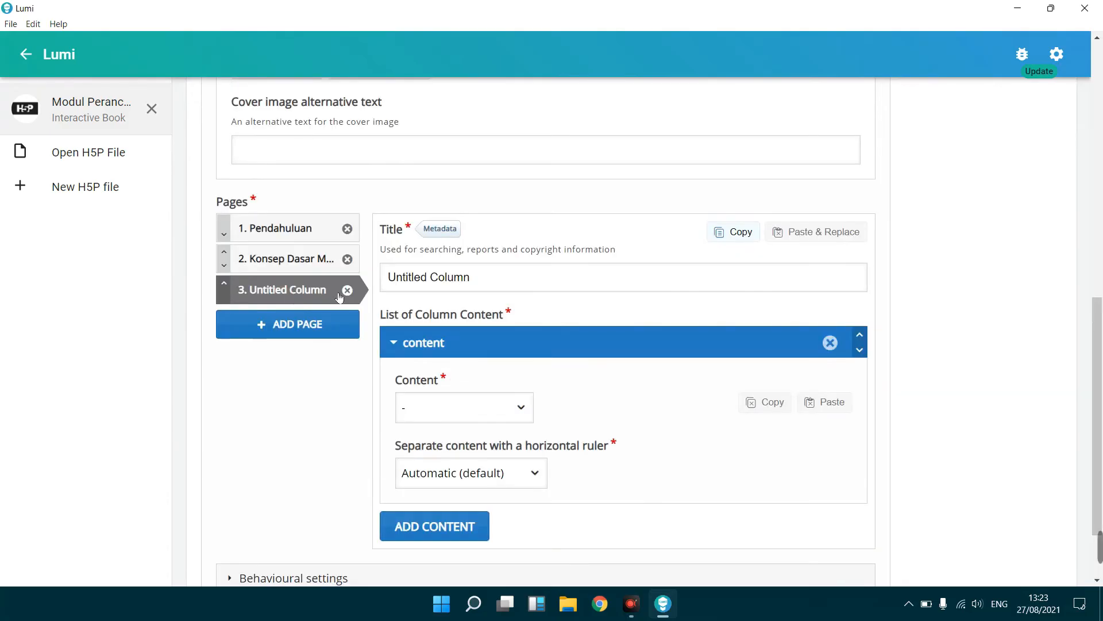
left_click(471, 276)
left_click_drag(471, 276, 384, 277)
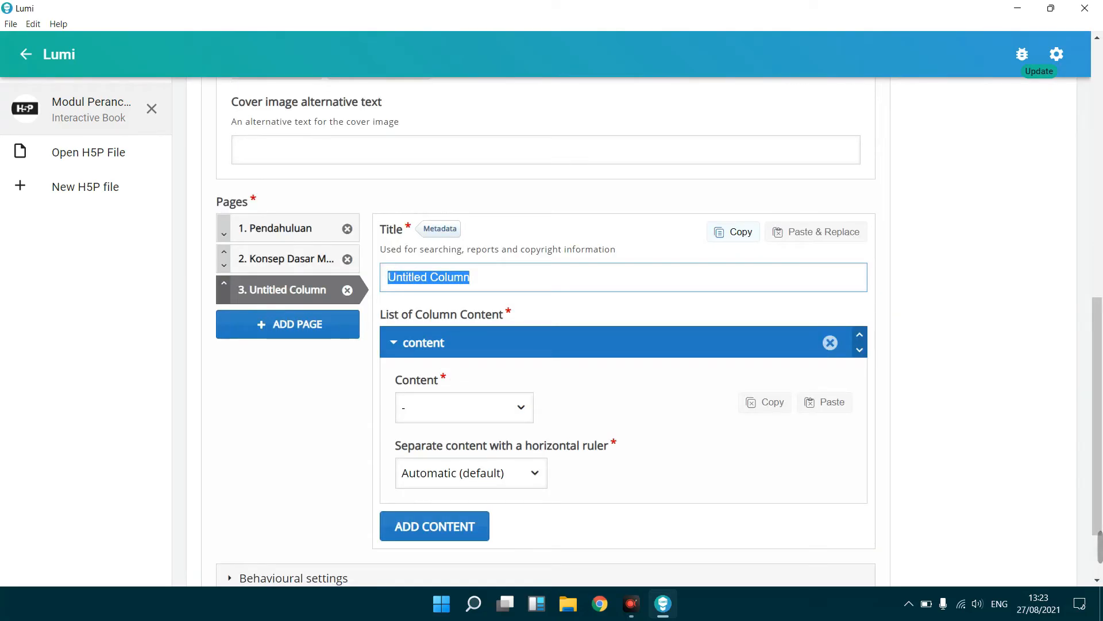
type("Video Interaktif")
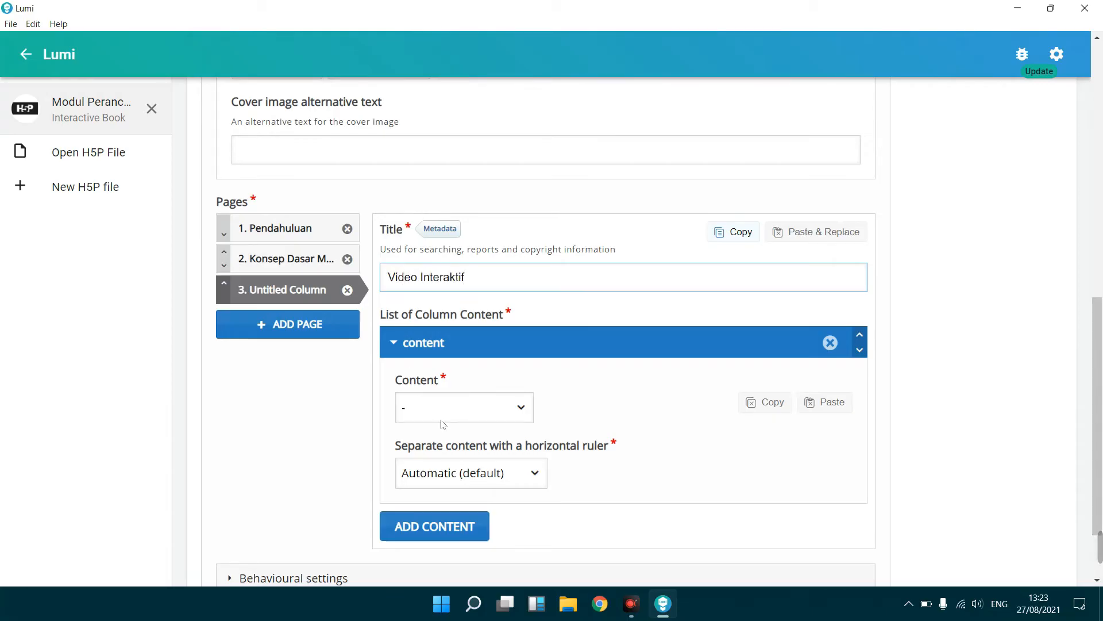
Step: Make the new page's first content a Text reading "Tontonlah video berikut dan jawab soal yang muncul saat penayangan video tersebut."
left_click(514, 412)
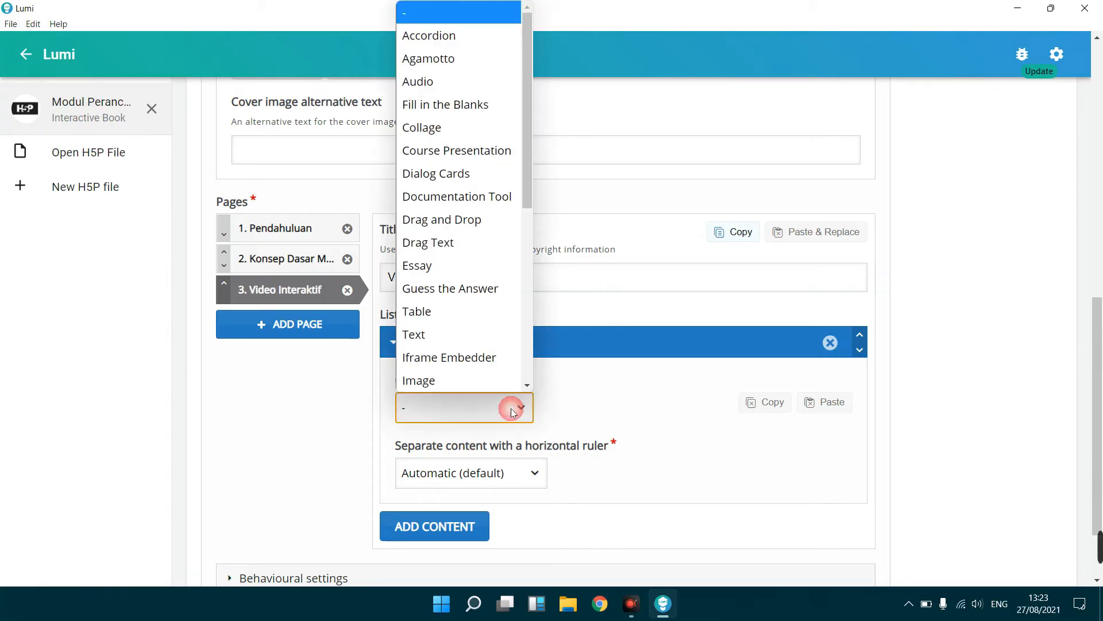
scroll(409, 335, "down", 1)
left_click(449, 290)
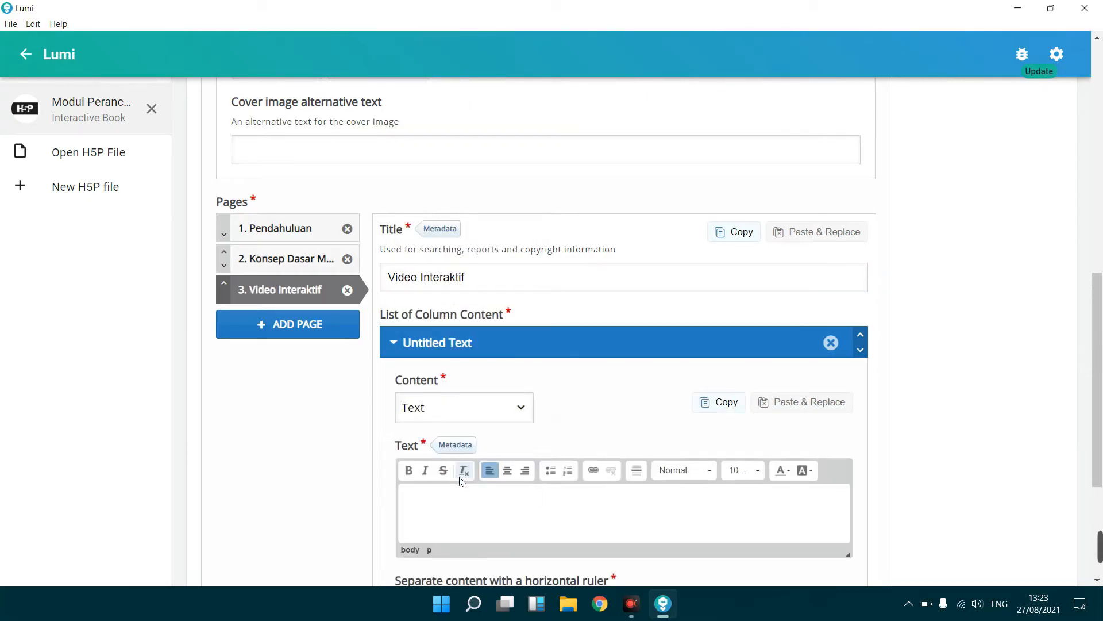
type("Tontonlah video berikut dan jawab soal yang muncul saat penayangan video tersebut.")
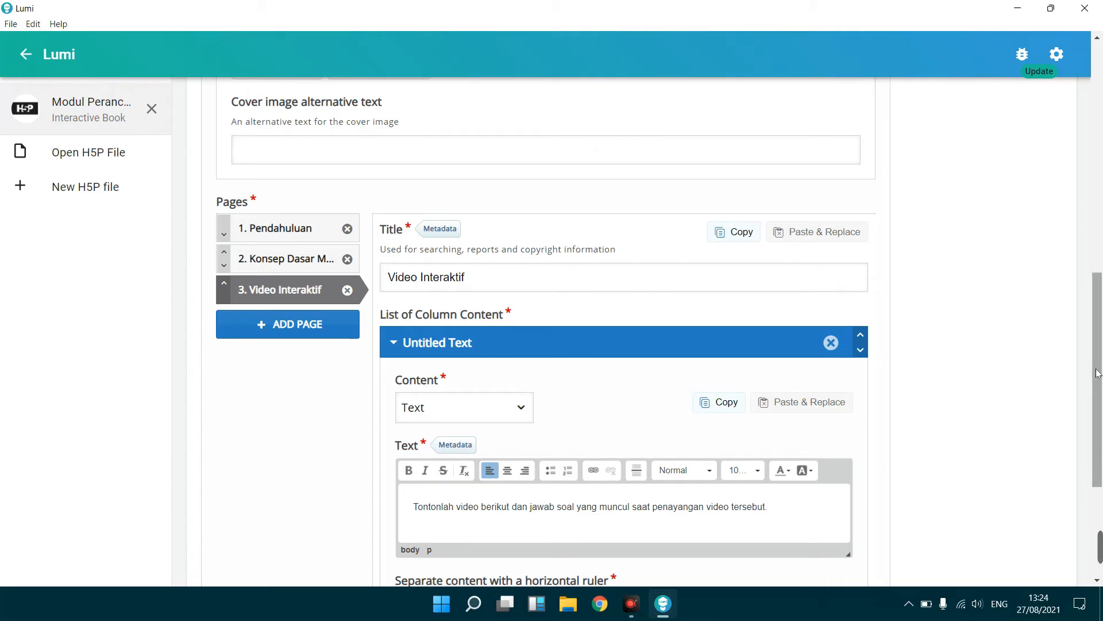
Step: Add an Interactive Video content item below the text on the "Video Interaktif" page
scroll(605, 519, "down", 3)
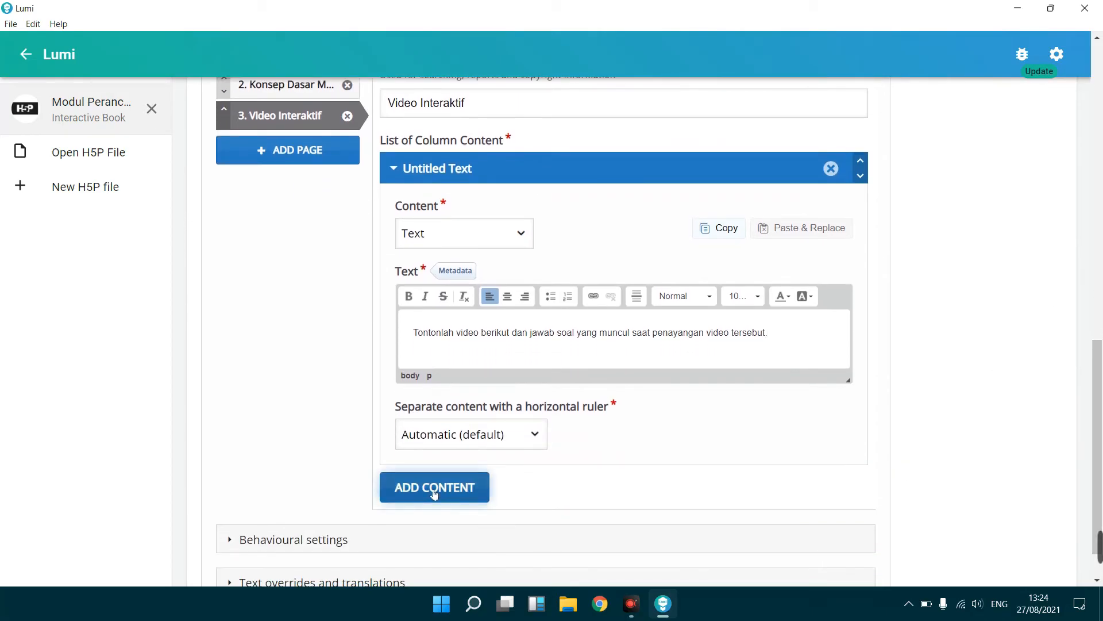
left_click(434, 493)
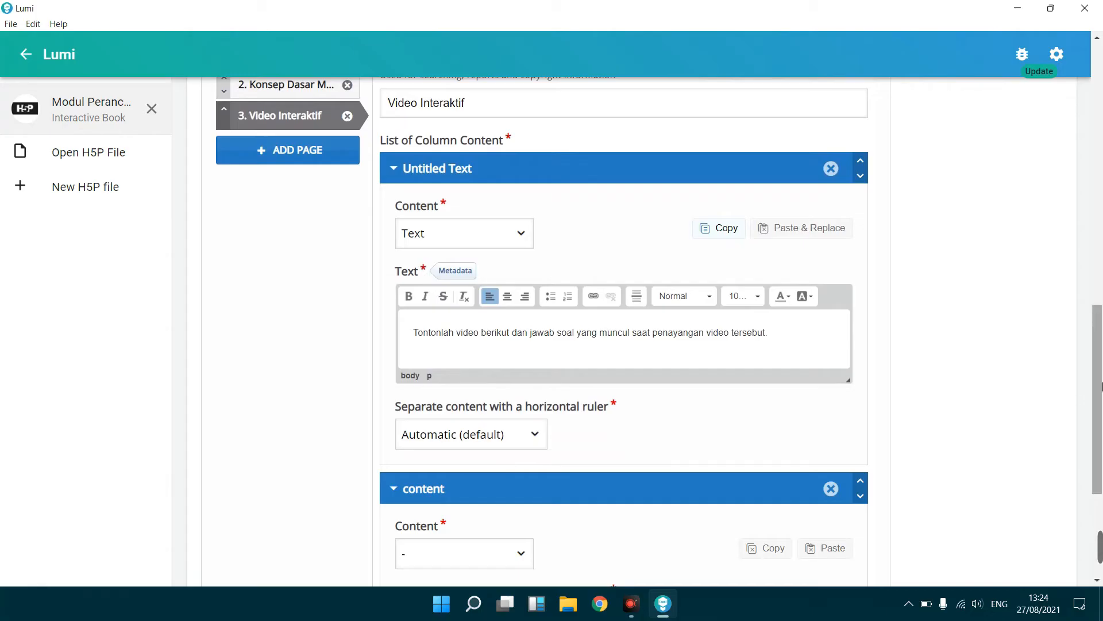
scroll(1099, 432, "down", 2)
scroll(1099, 432, "down", 2)
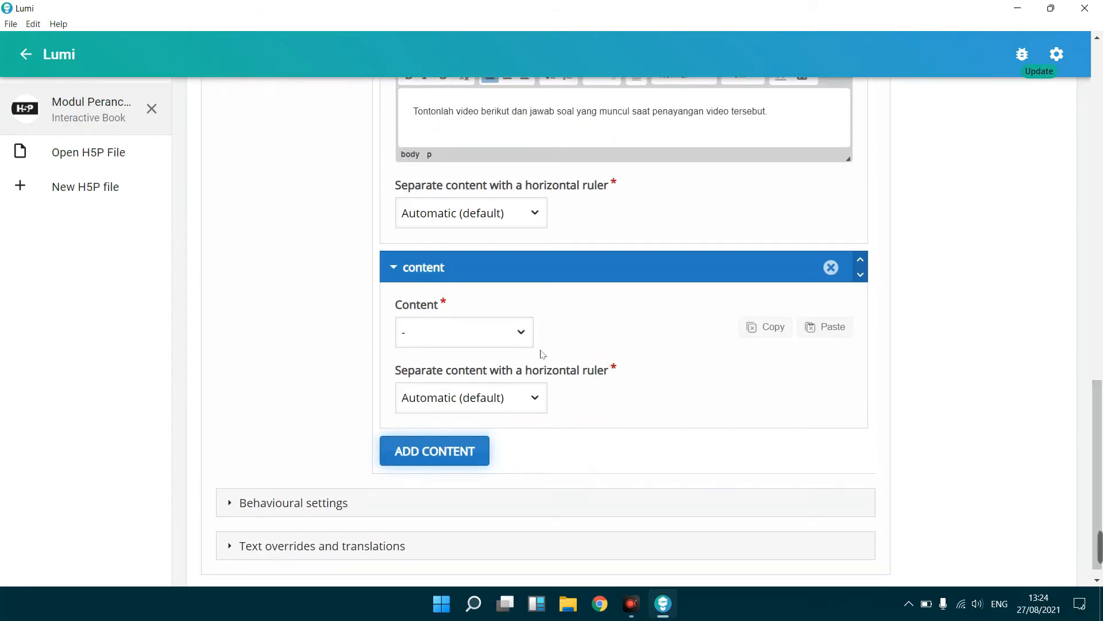
left_click(527, 339)
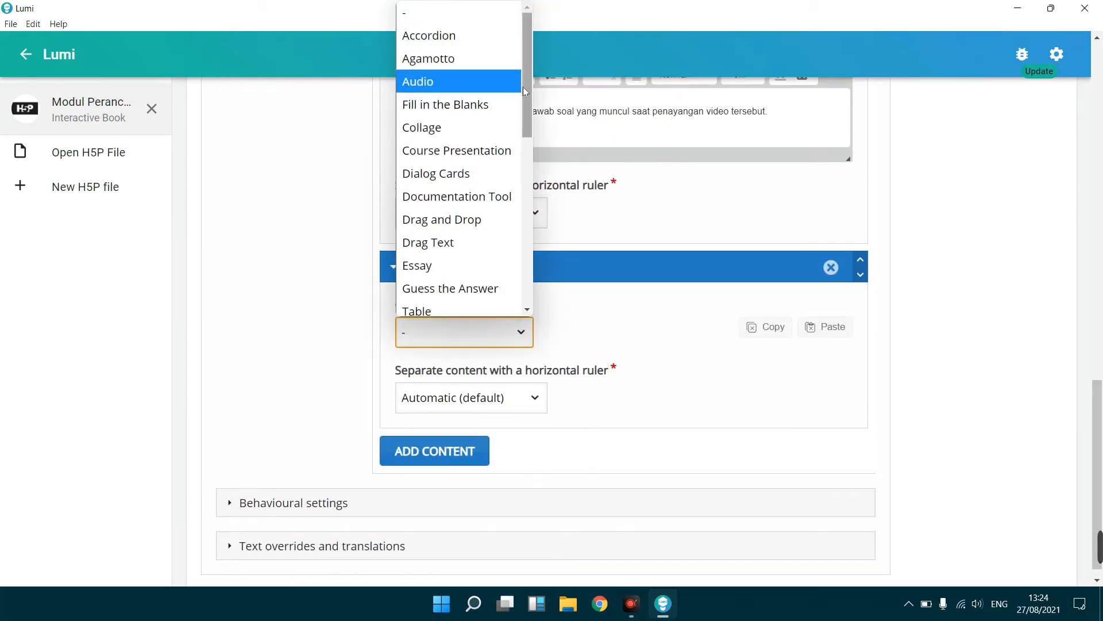
left_click_drag(523, 88, 522, 185)
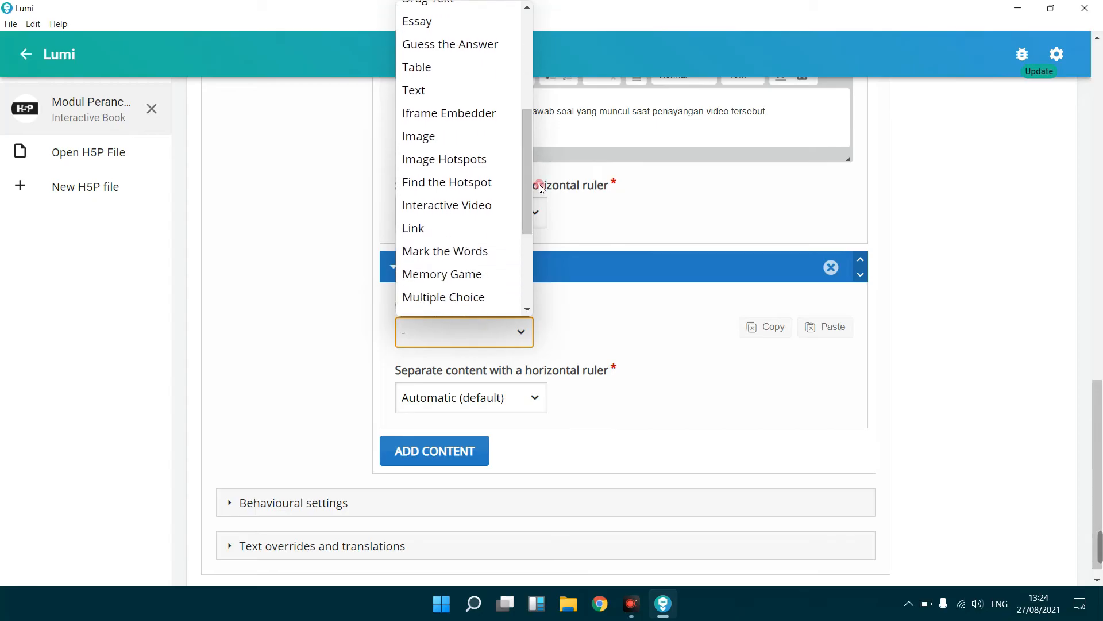
left_click(472, 209)
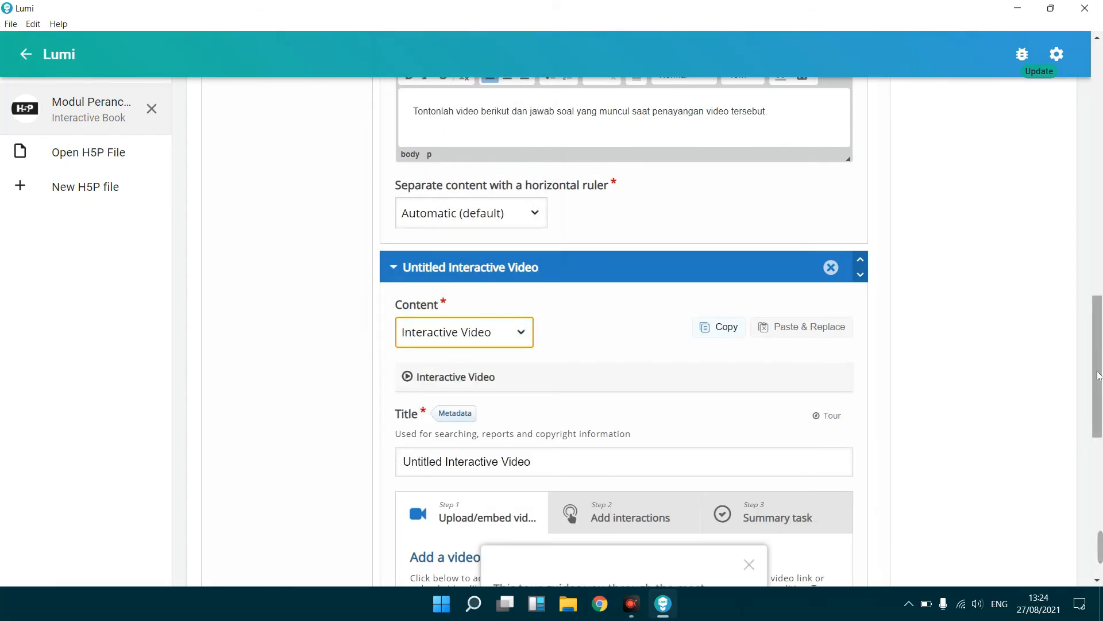
left_click_drag(1097, 374, 1097, 431)
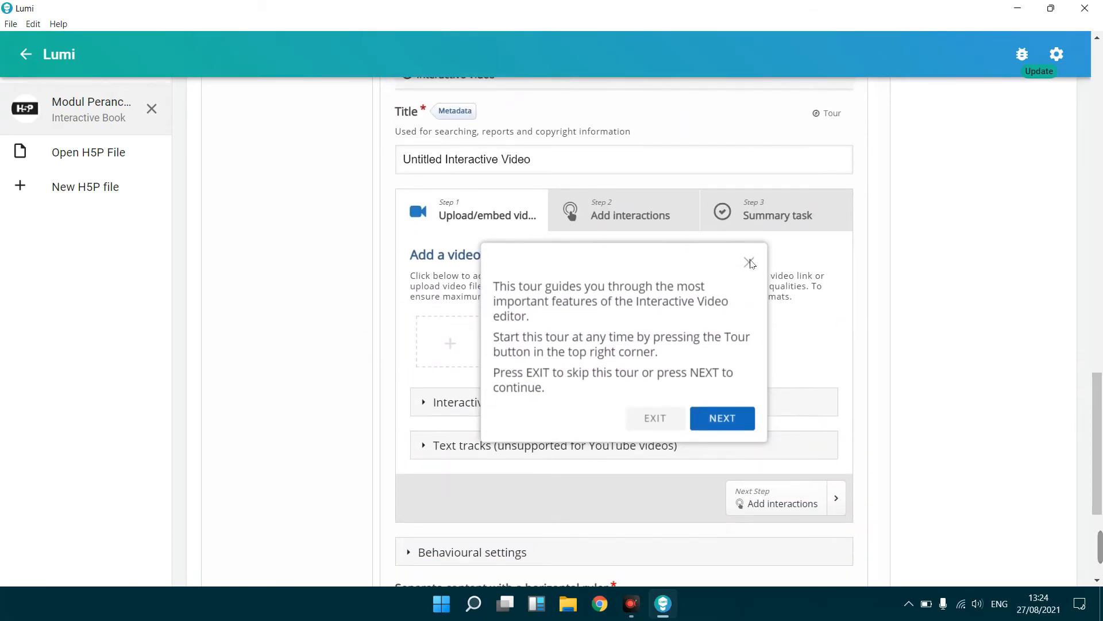
Step: Dismiss the Interactive Video tour and start adding a video by source URL
left_click(748, 262)
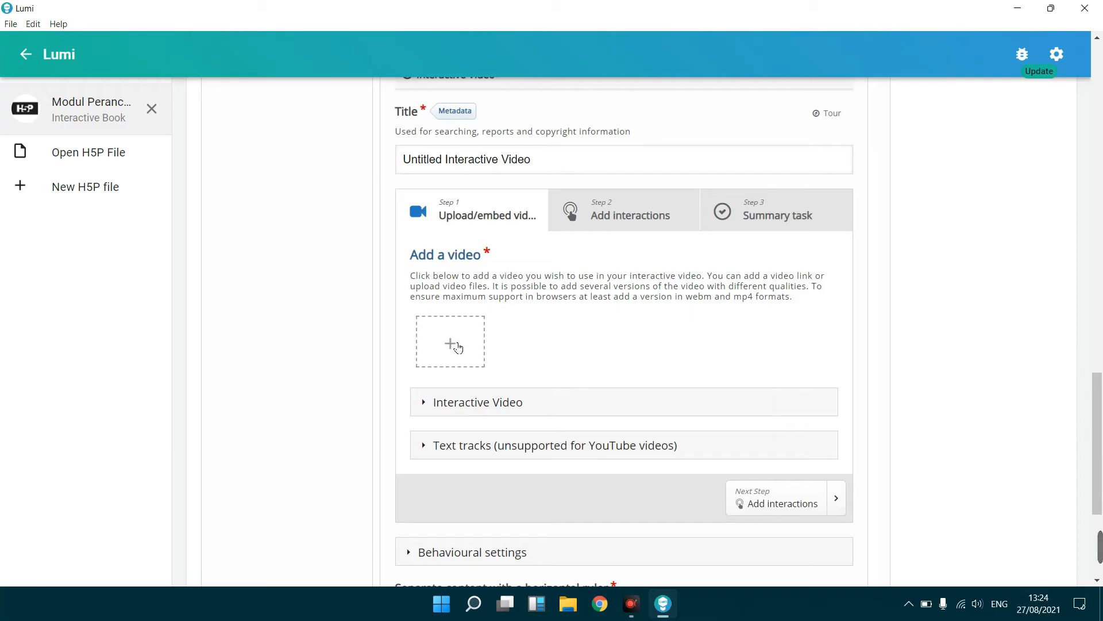
left_click(451, 344)
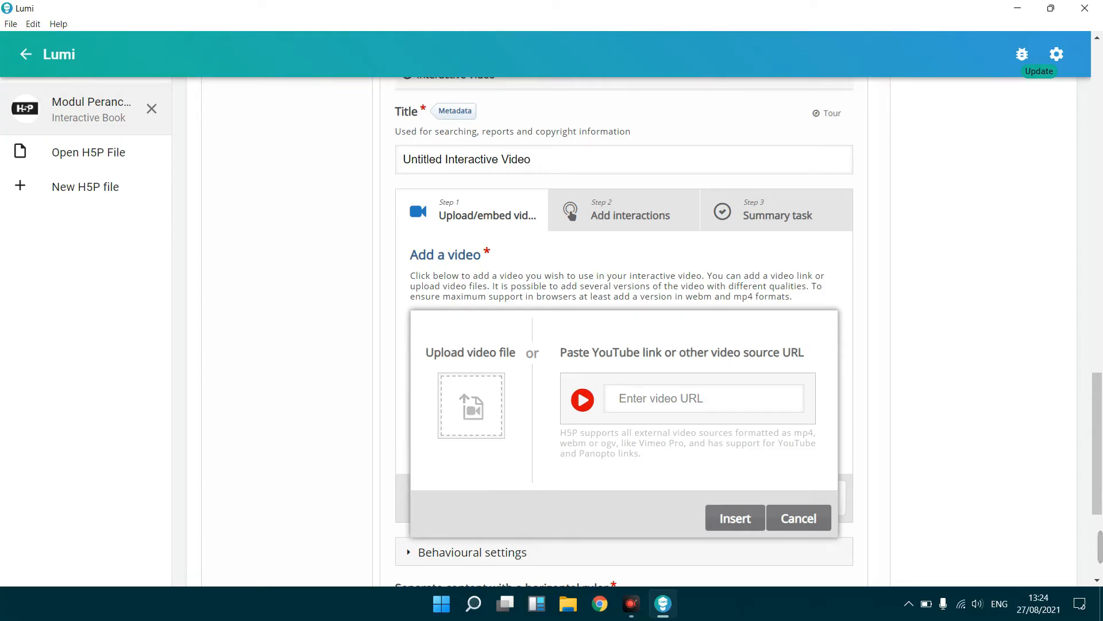
left_click(761, 388)
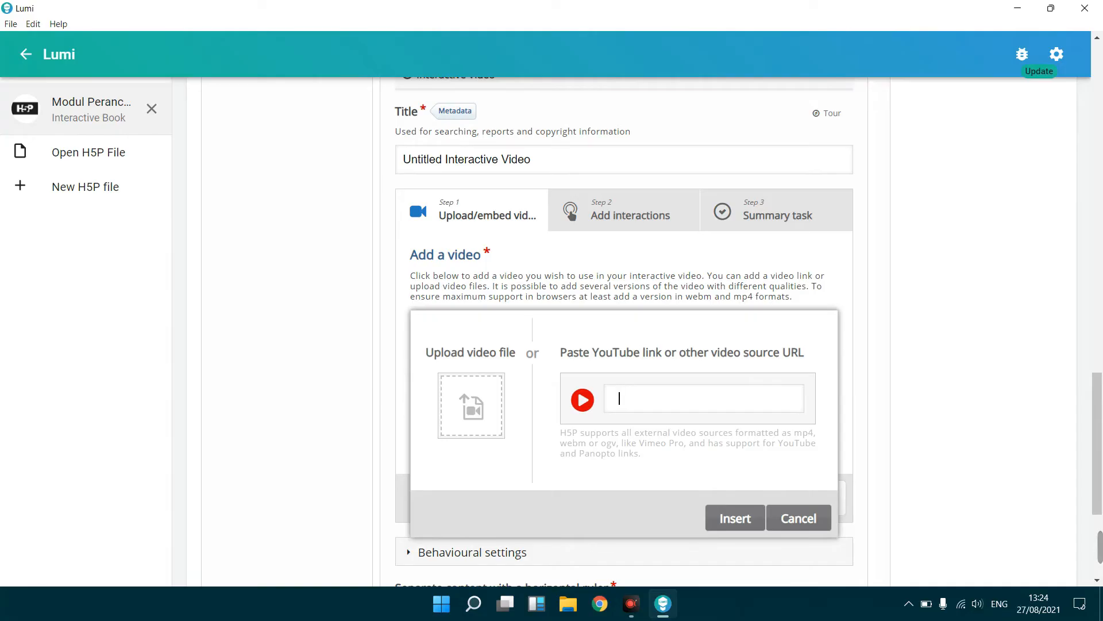
Step: Switch to Chrome and open the YouTube channel's video "Cara Menggunakan iSpring Suite Untuk Membuat Media Pembelajaran Interaktif berformat HTML5 & Android"
left_click(599, 604)
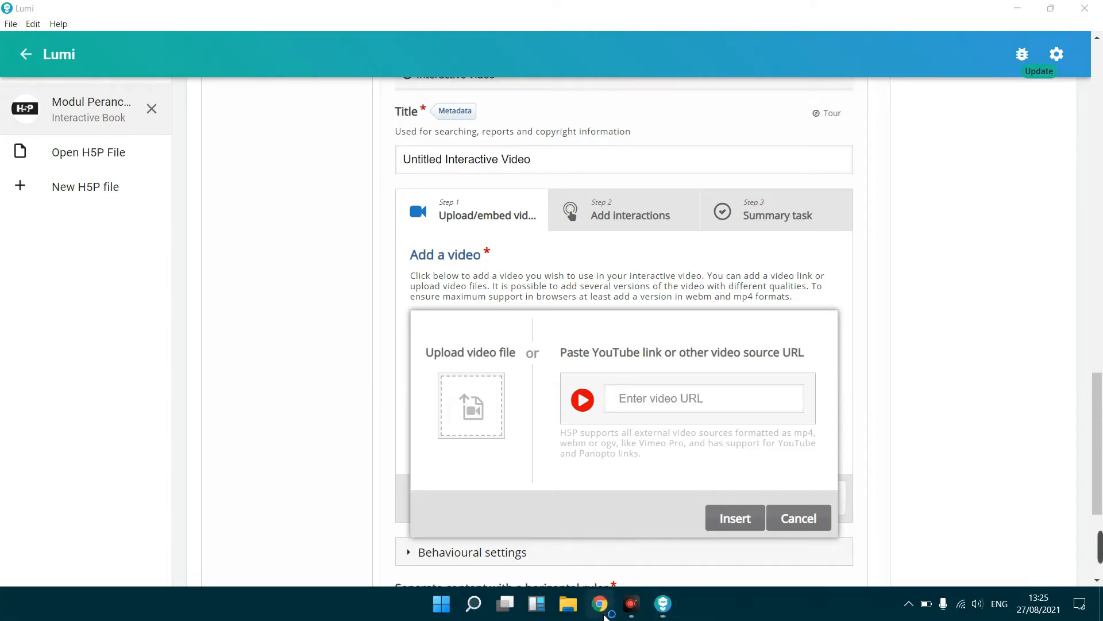
left_click(436, 49)
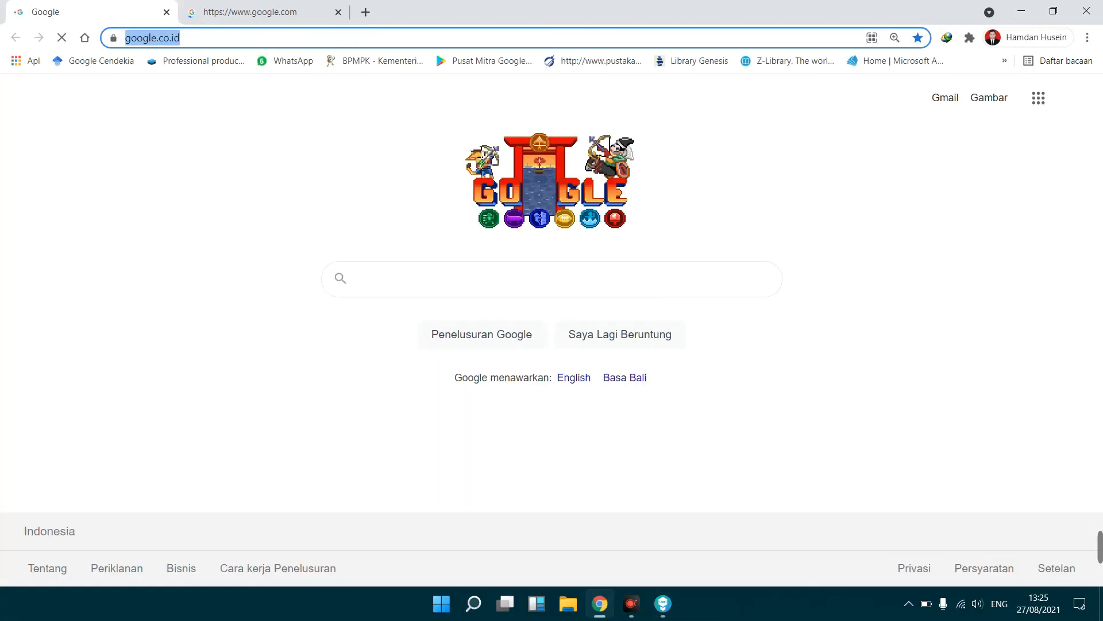
type("yo")
key("Return")
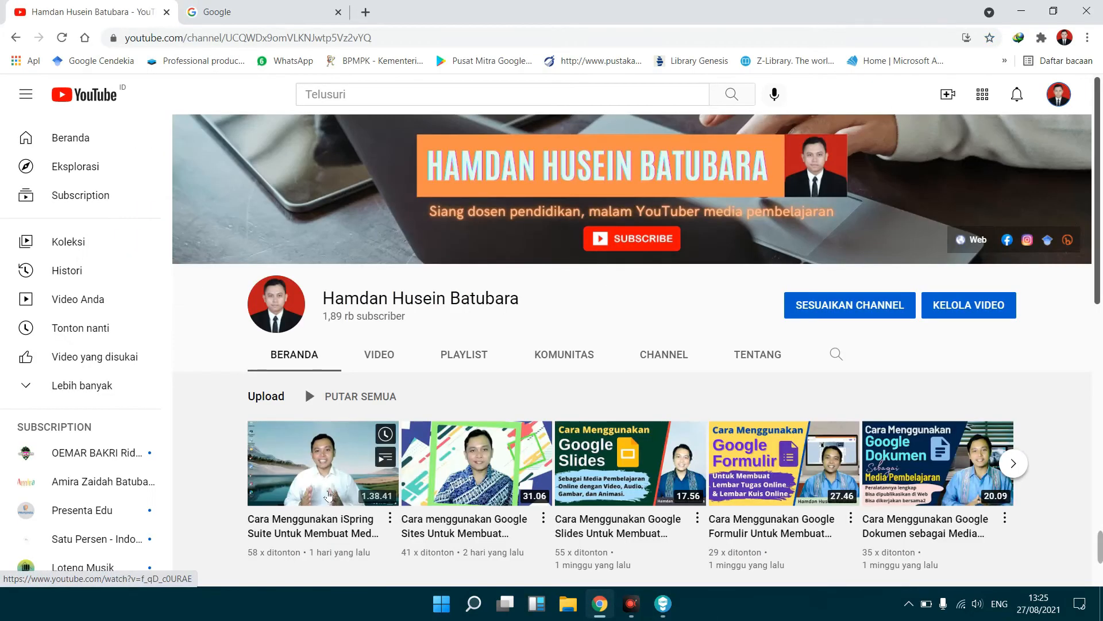
left_click(351, 479)
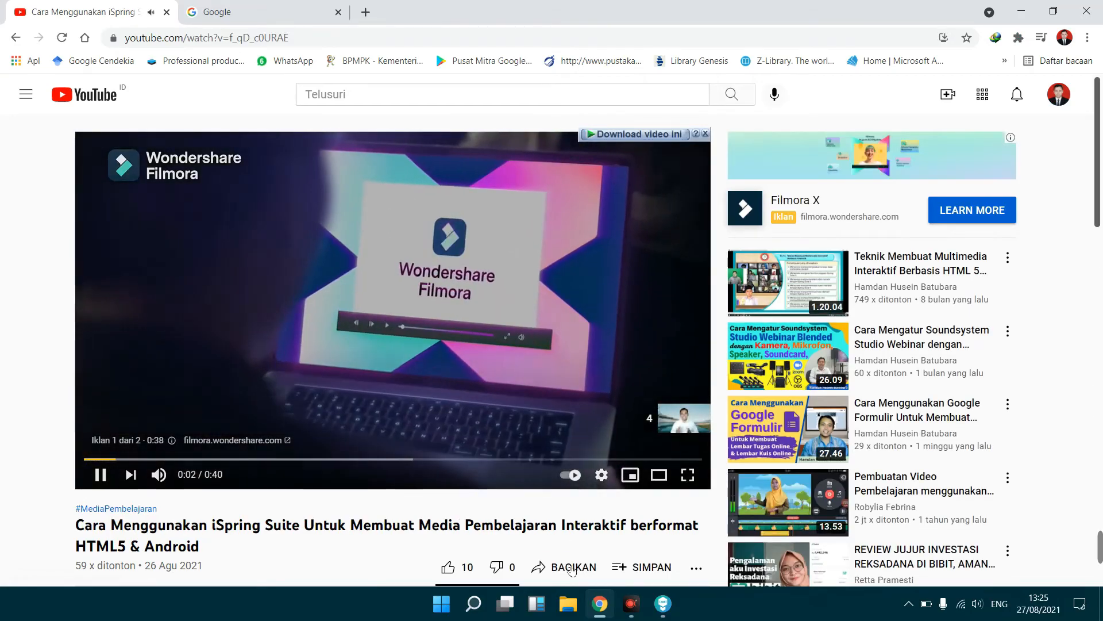
Step: Copy the share link of the iSpring Suite video
left_click_drag(75, 500, 565, 567)
left_click(541, 333)
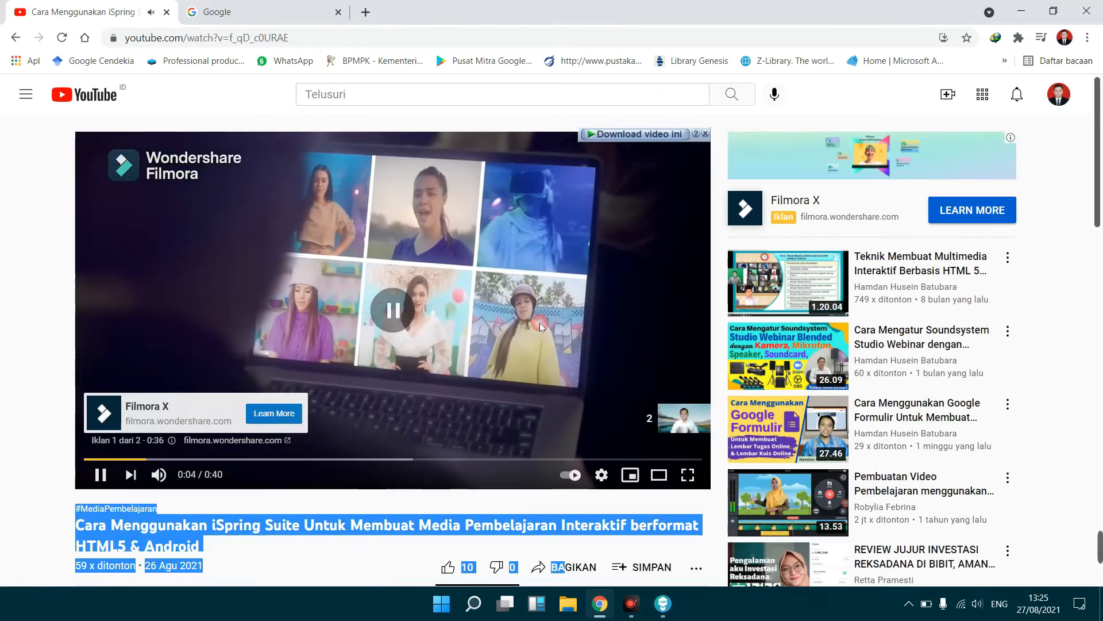
left_click(583, 574)
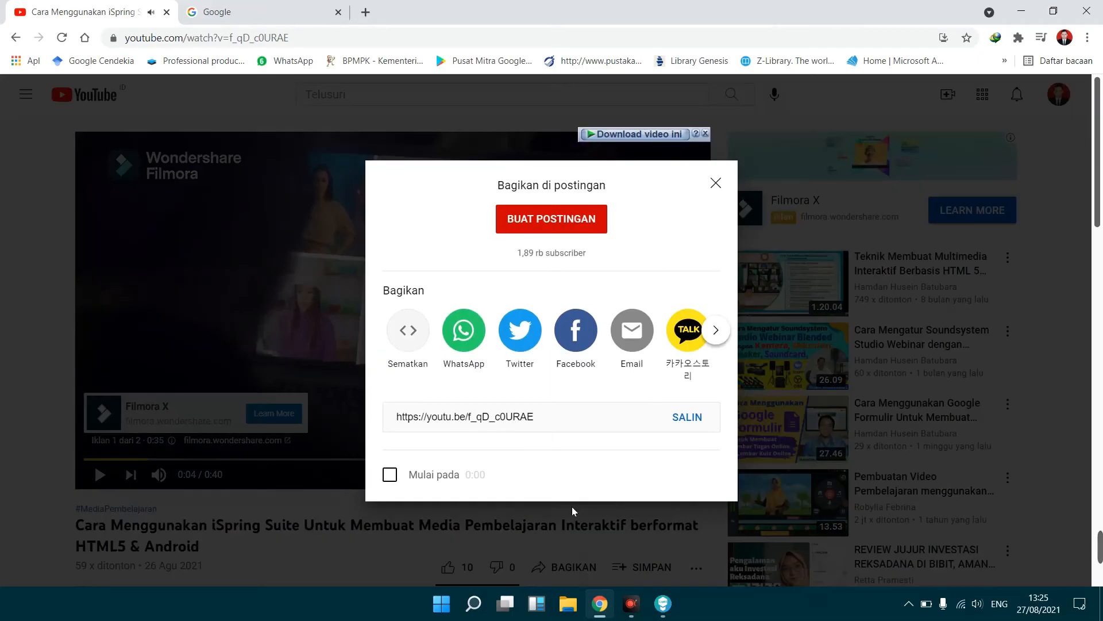
left_click(690, 418)
key("ctrl+c")
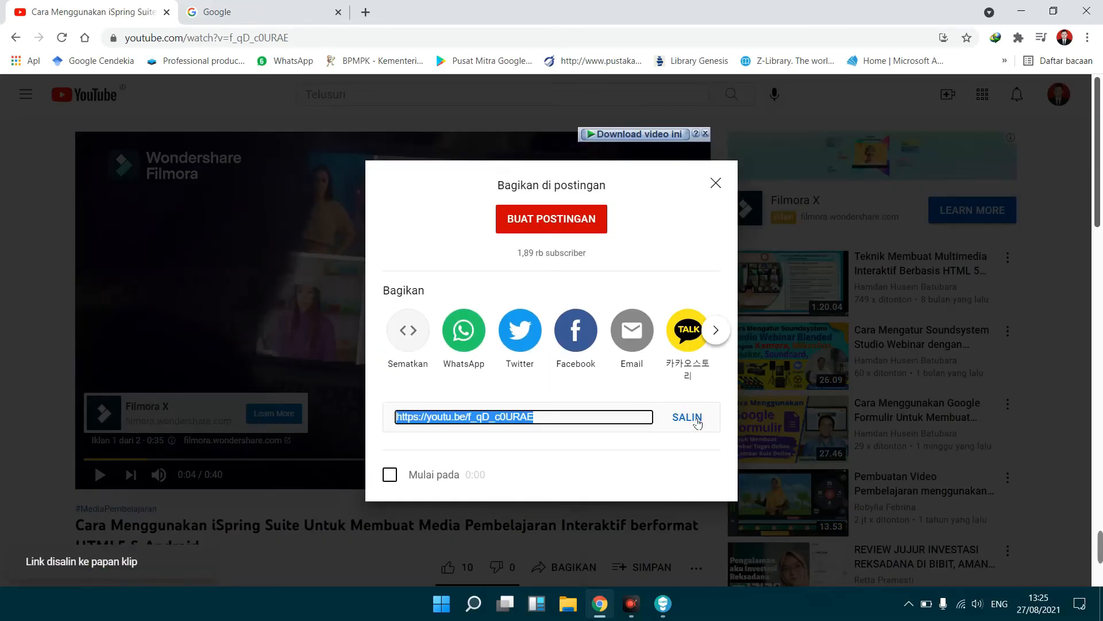
left_click(661, 605)
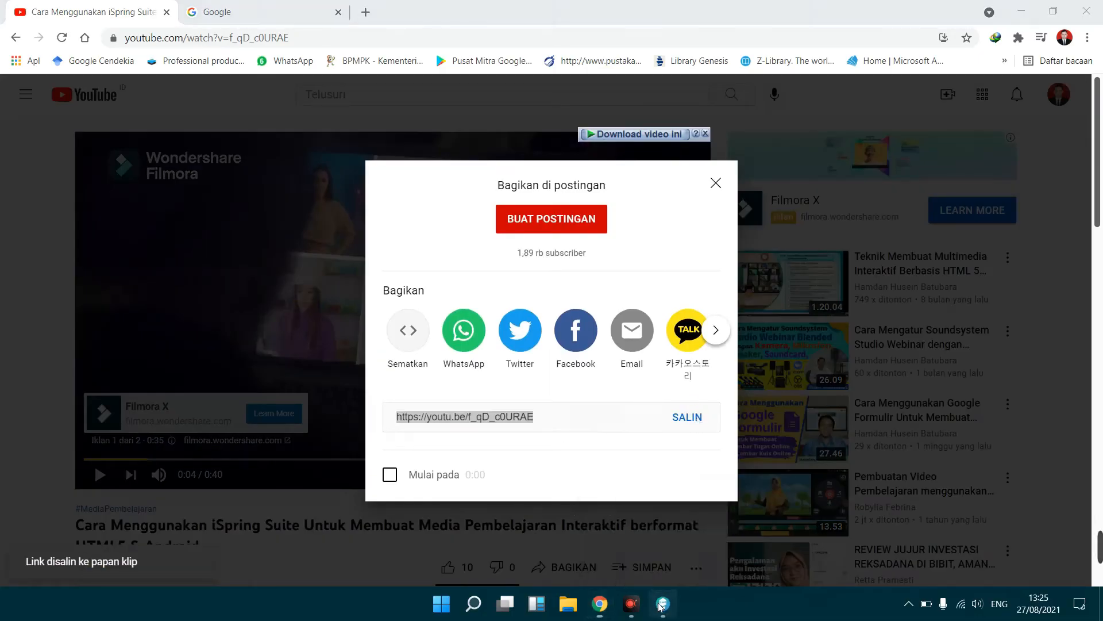
key("ctrl+v")
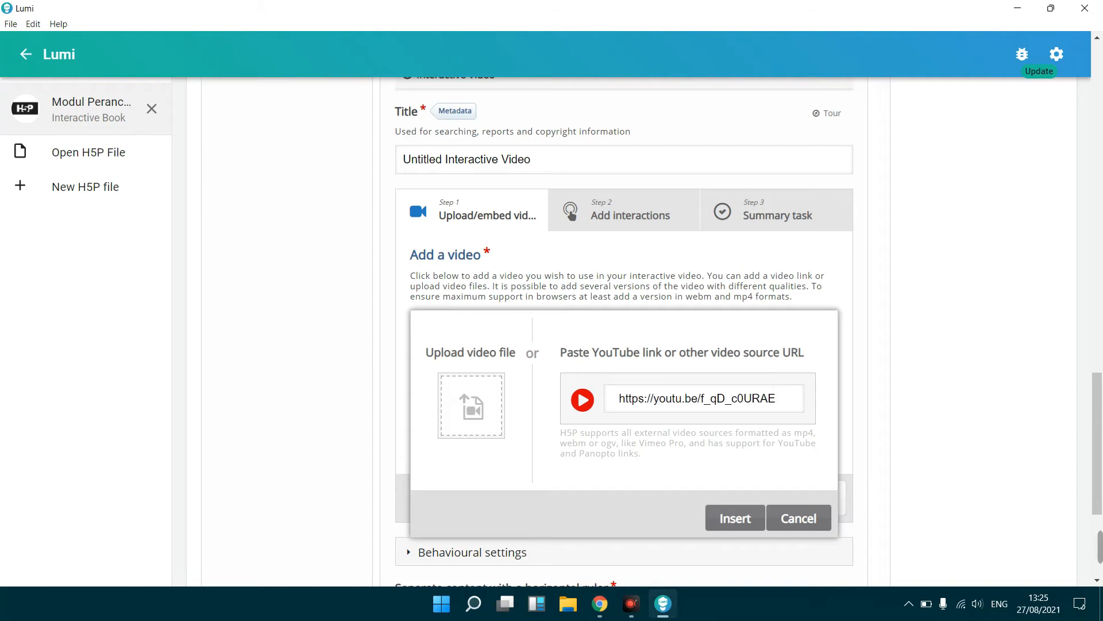
left_click(733, 518)
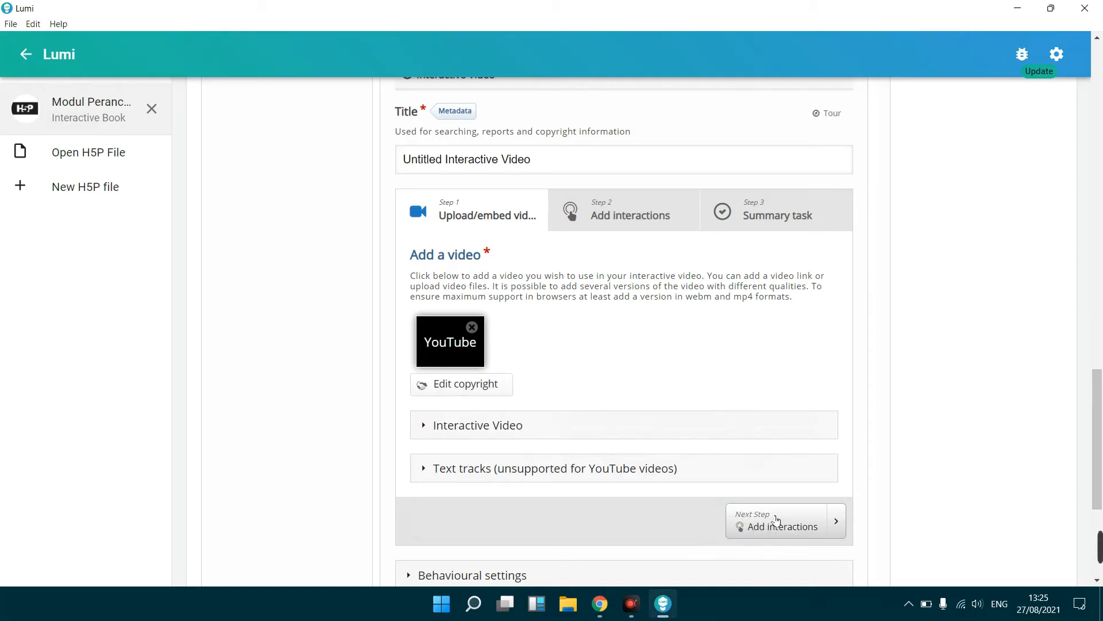
Step: Proceed to adding interactions, dismiss the tour message and show the additional interaction types
left_click(775, 520)
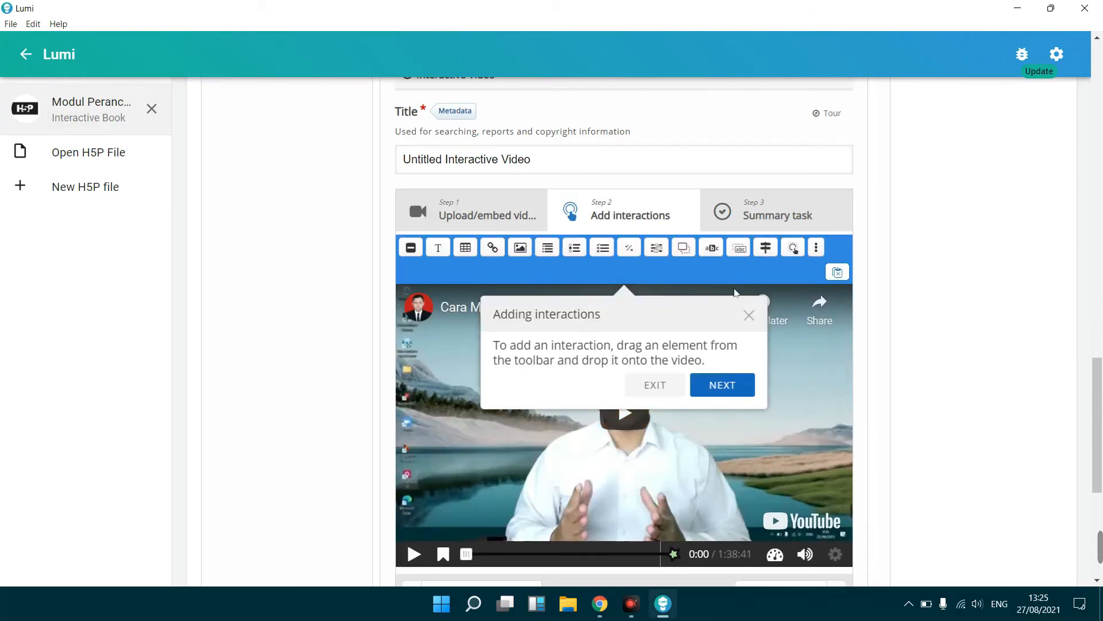
left_click(749, 315)
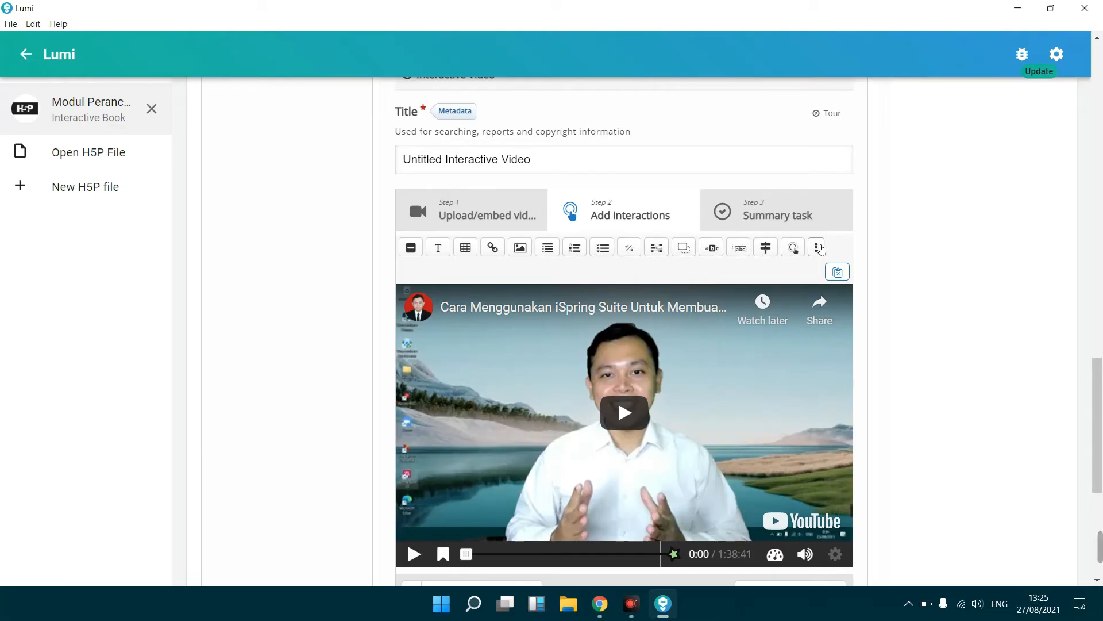
left_click(818, 247)
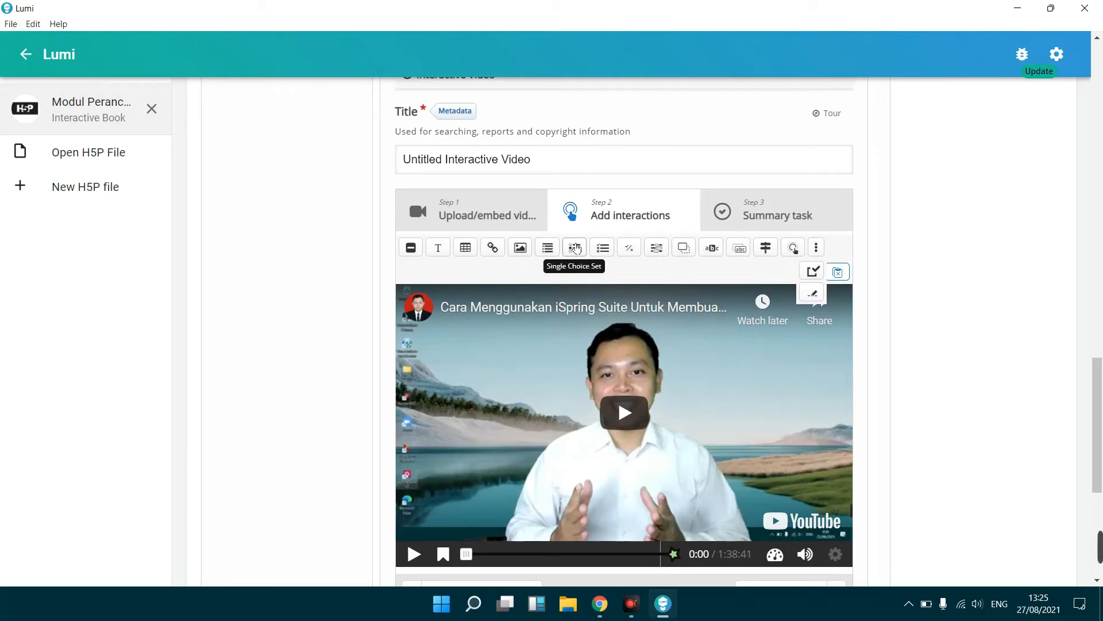
Step: Add a multiple choice interaction at about 59:51 in the video and display it as a poster
left_click(625, 412)
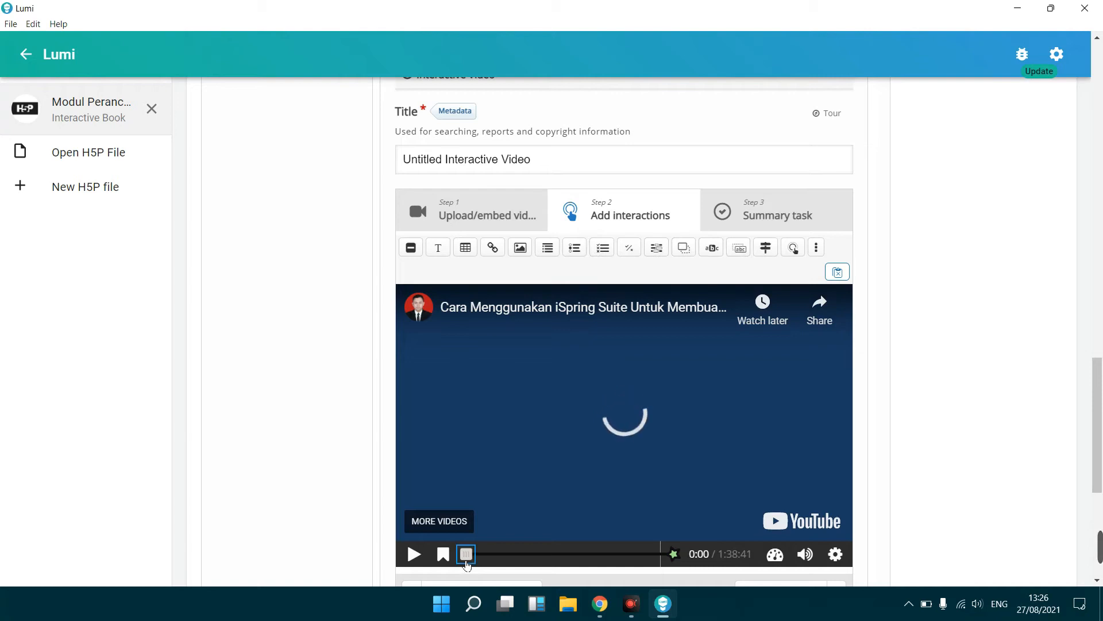
left_click_drag(466, 555, 583, 563)
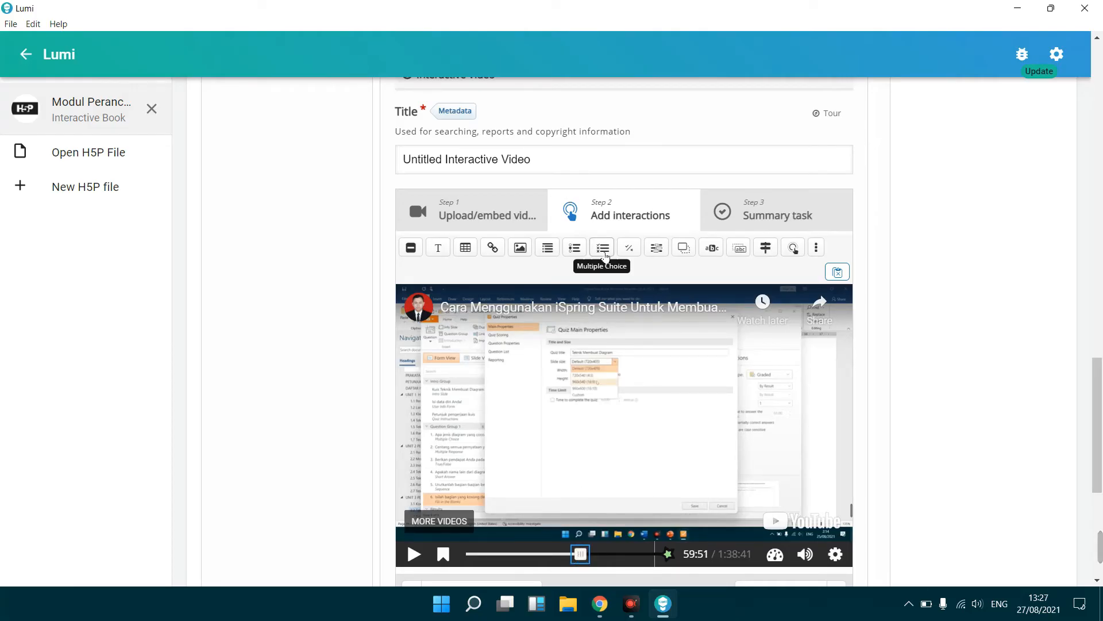
left_click(604, 248)
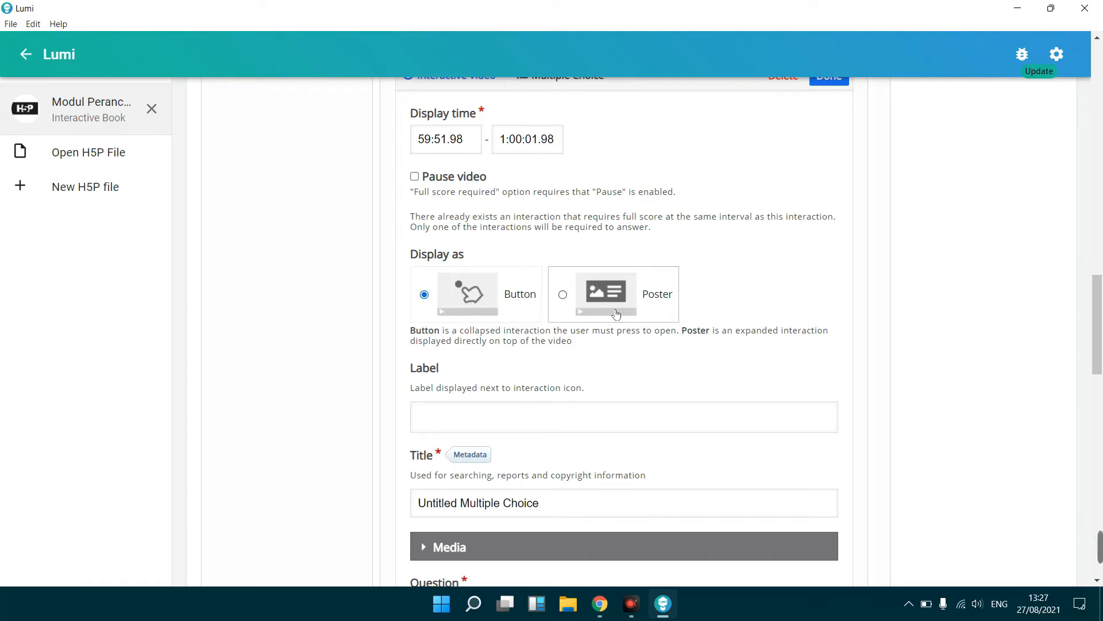
left_click(566, 296)
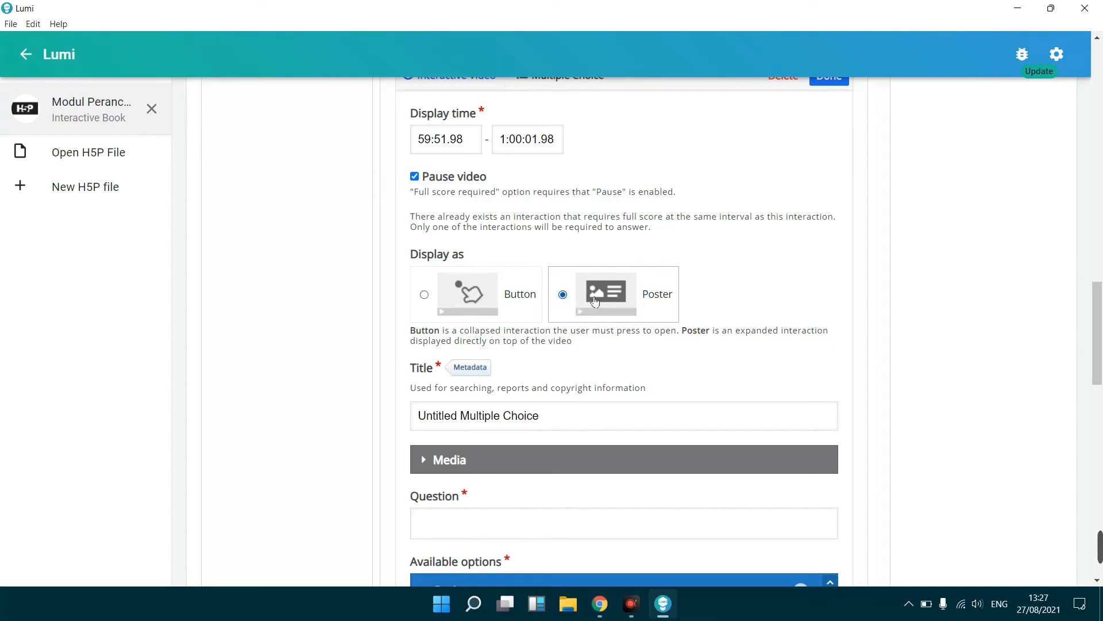
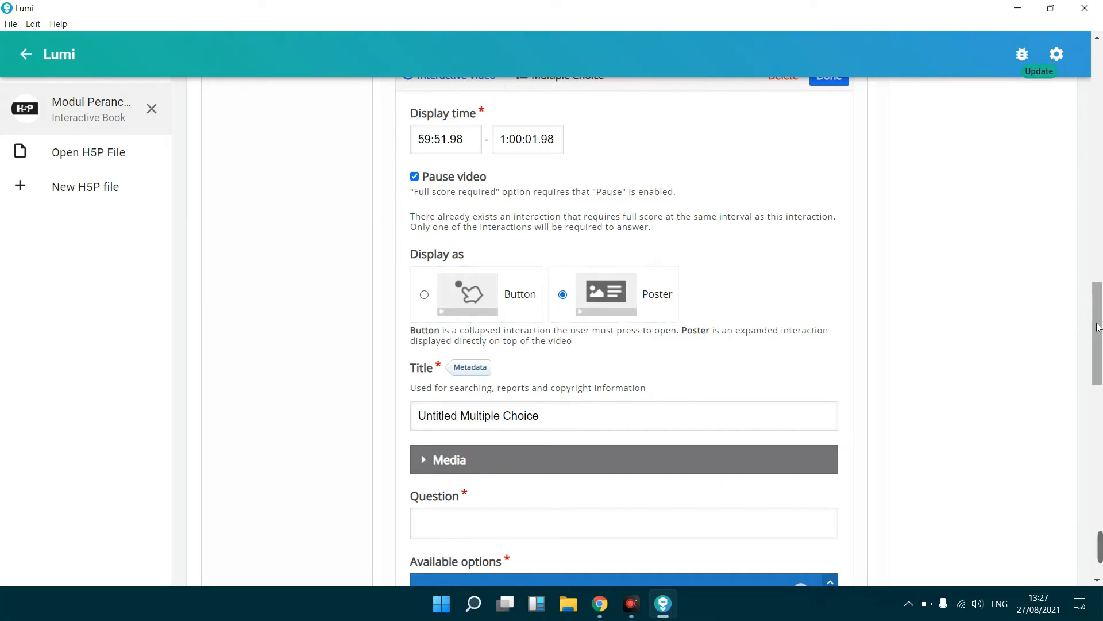
Step: Enter the question "Dimanakah Ibu kota Indonesia?" with "Jakarta" as the first option, marked correct
left_click_drag(1097, 332, 1097, 373)
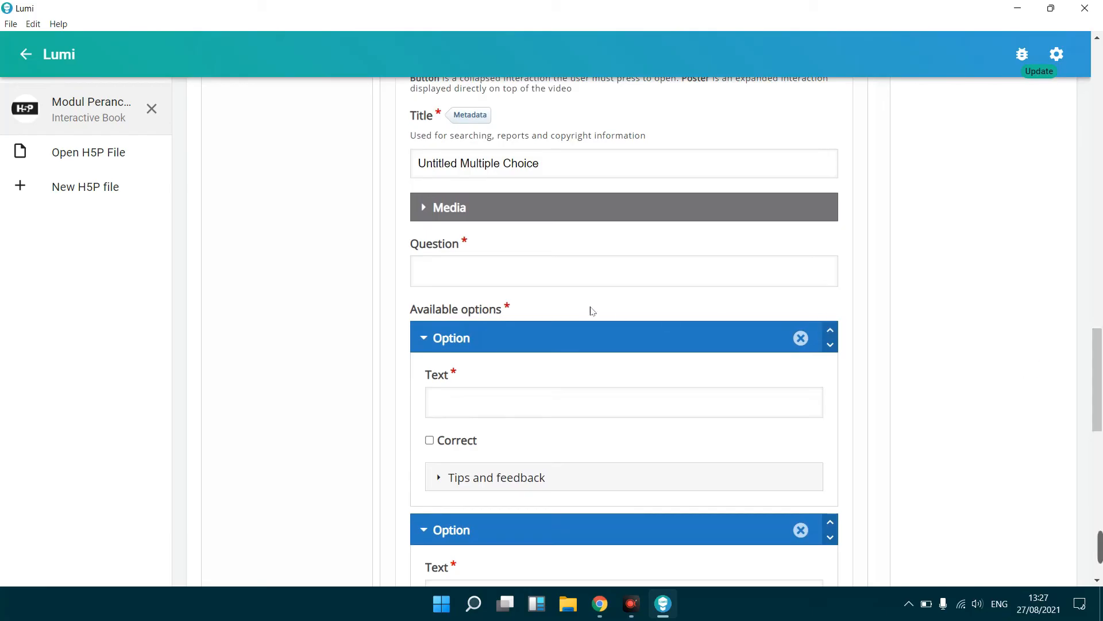
left_click(493, 270)
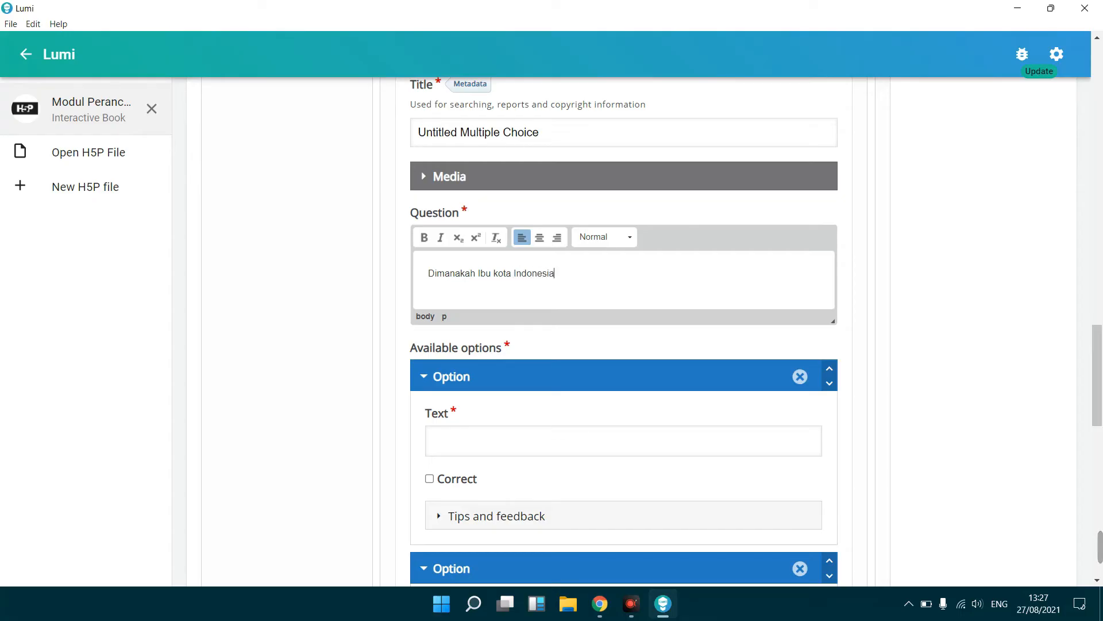
left_click(481, 441)
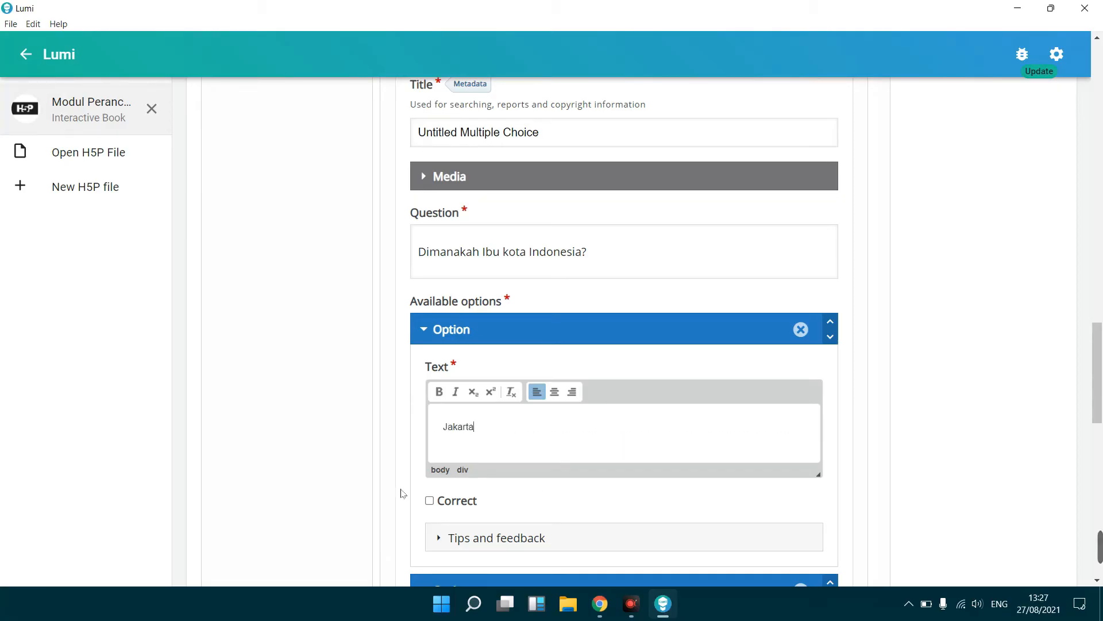
left_click(430, 501)
Step: Add "Bandung" and "Surabaya" as incorrect answer options and finish the multiple choice interaction
scroll(1099, 378, "down", 5)
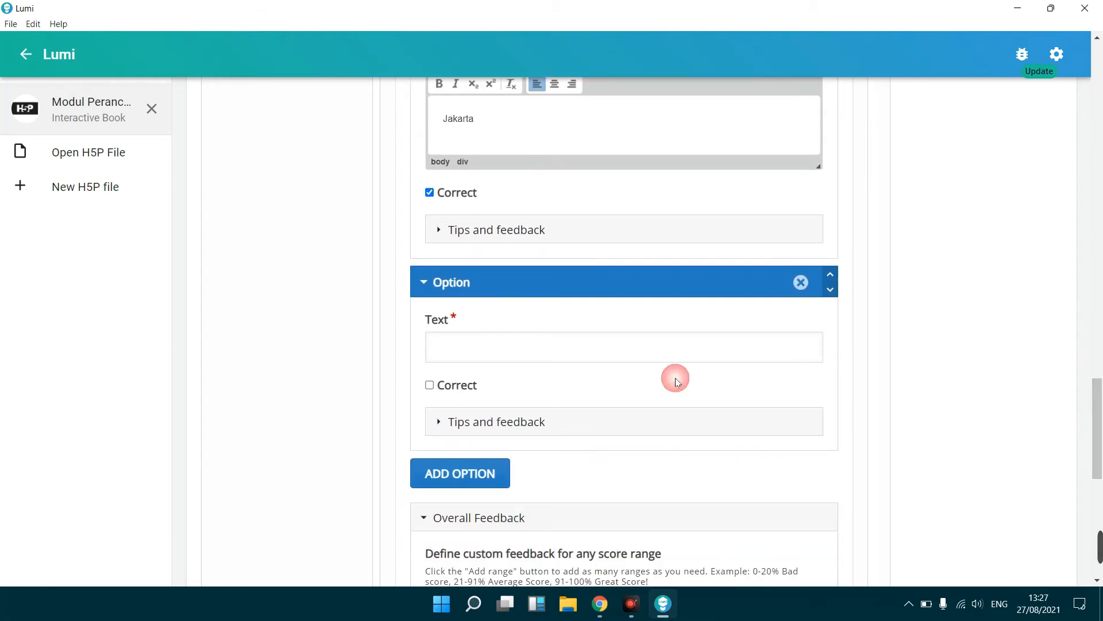
left_click(561, 347)
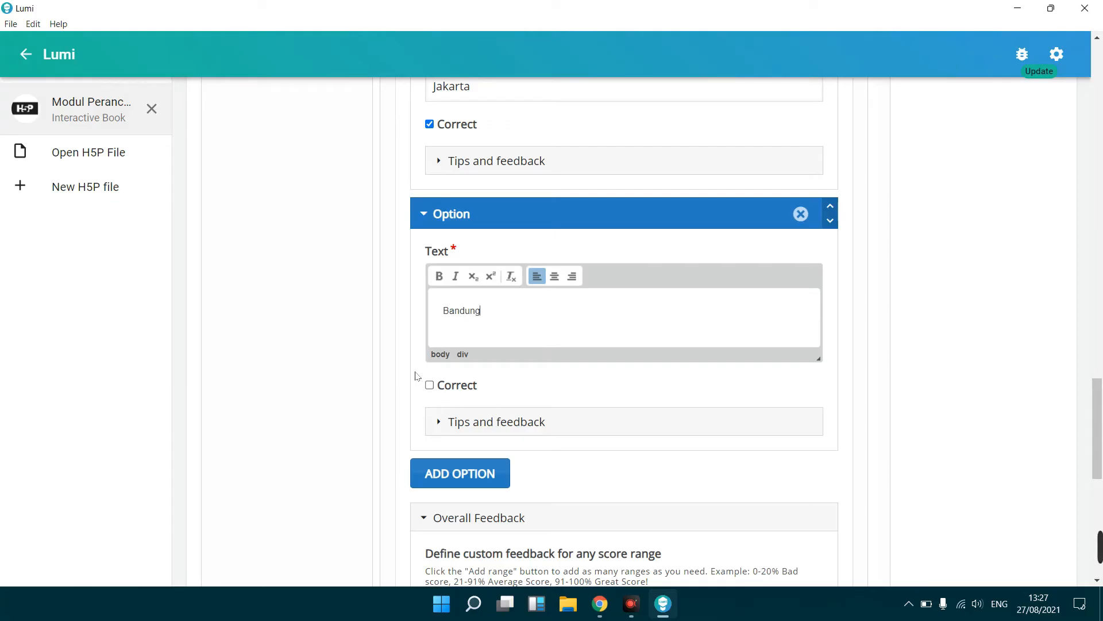
left_click(467, 486)
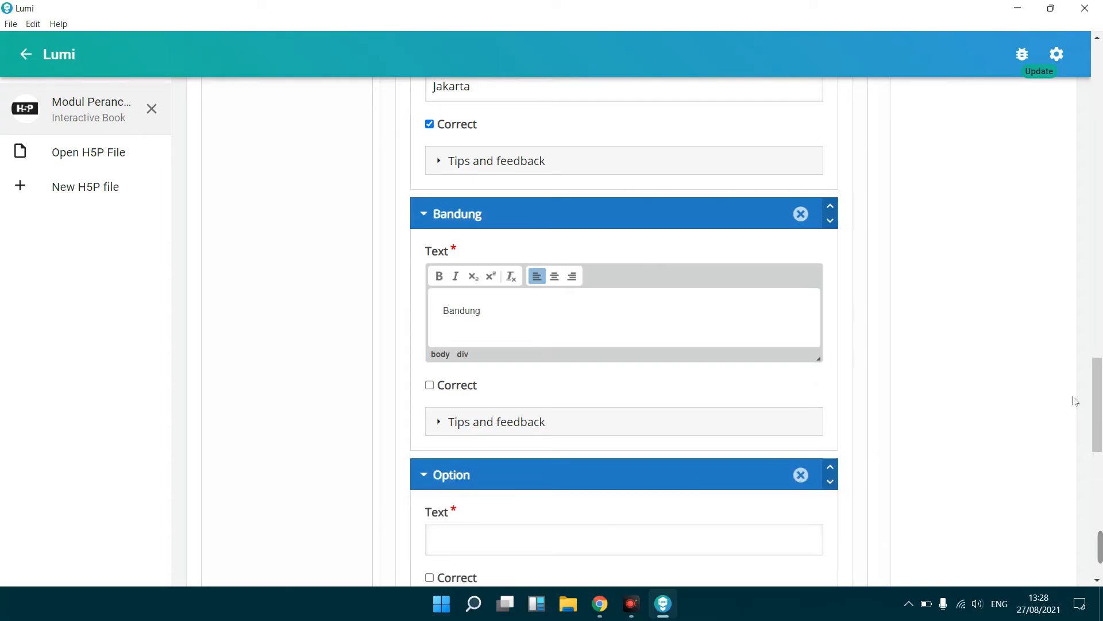
scroll(1101, 424, "down", 3)
left_click(535, 328)
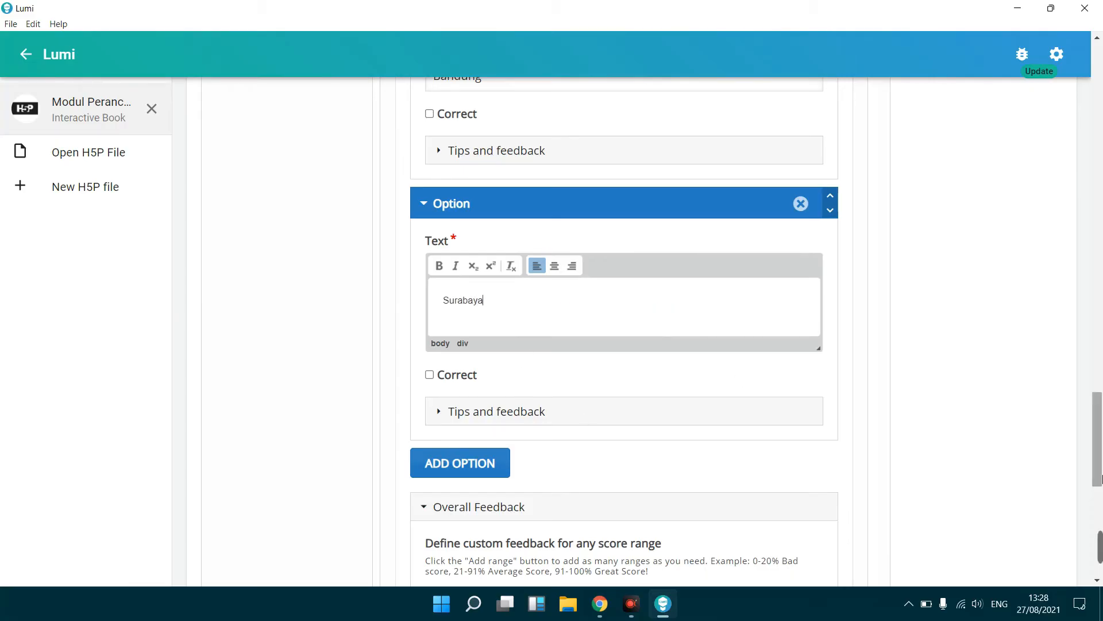
left_click_drag(1101, 478, 1101, 542)
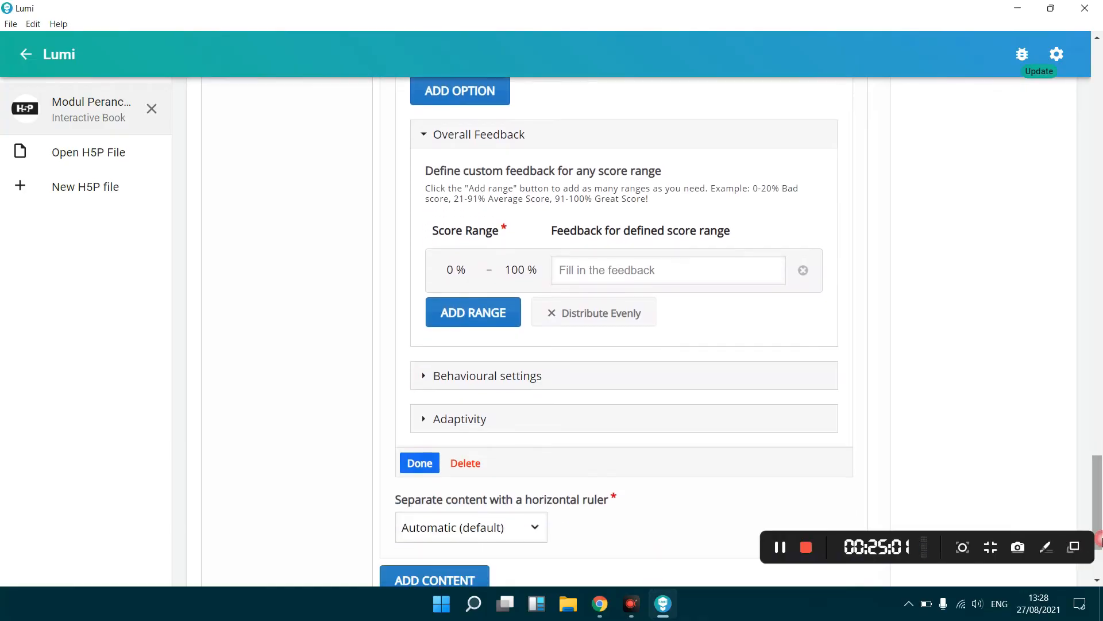
left_click(419, 463)
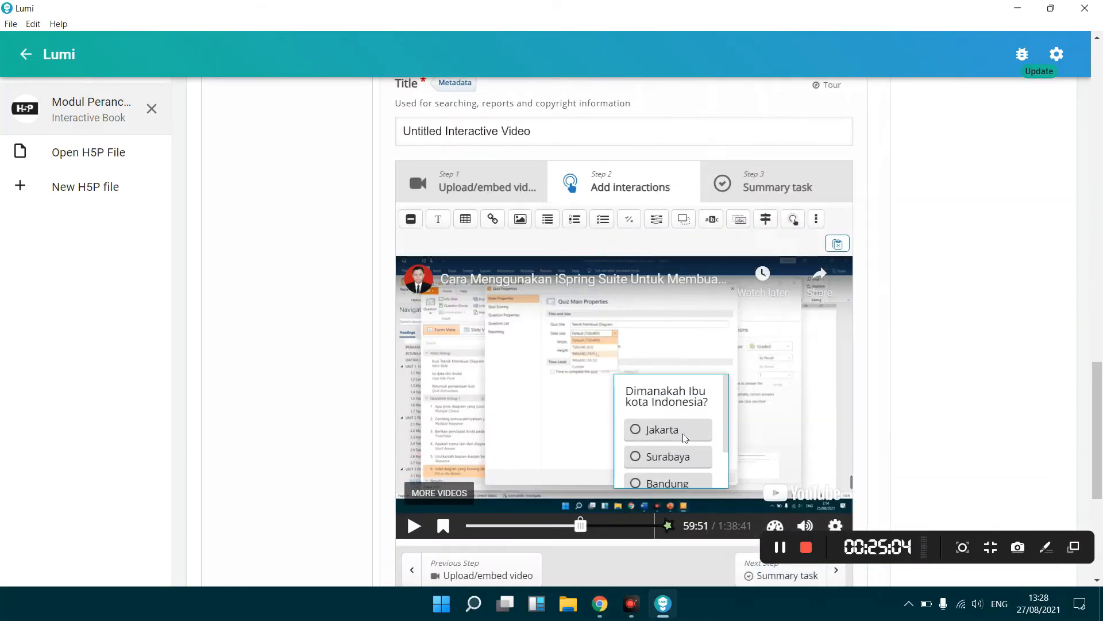
Step: Scrub the video back to about 52:20, then jump to the multiple choice marker on the timeline
left_click(580, 527)
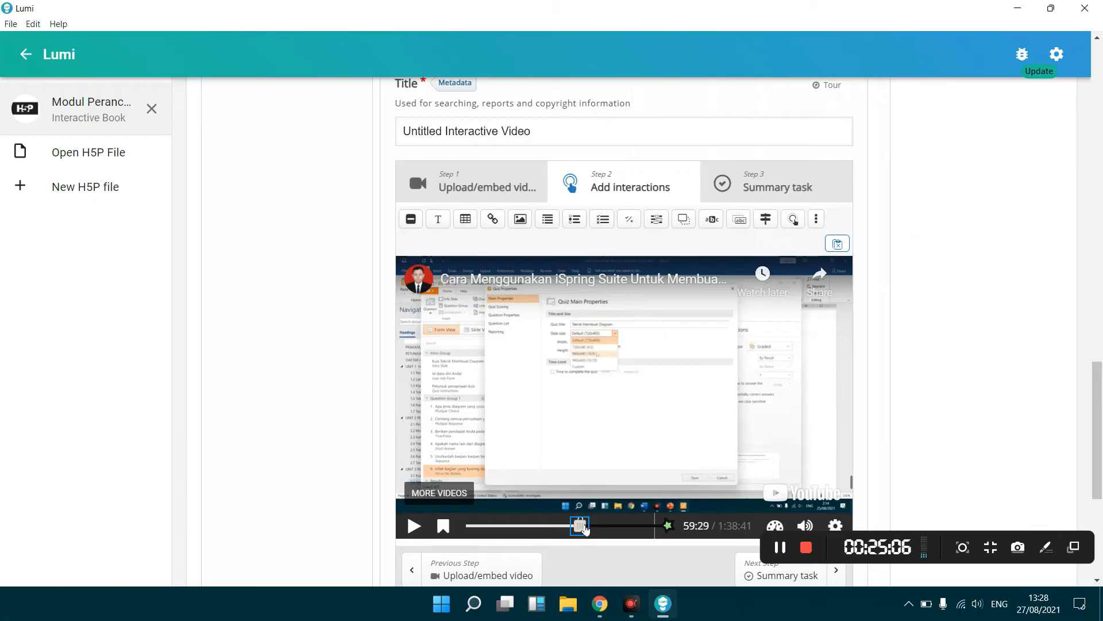
left_click_drag(584, 528, 569, 528)
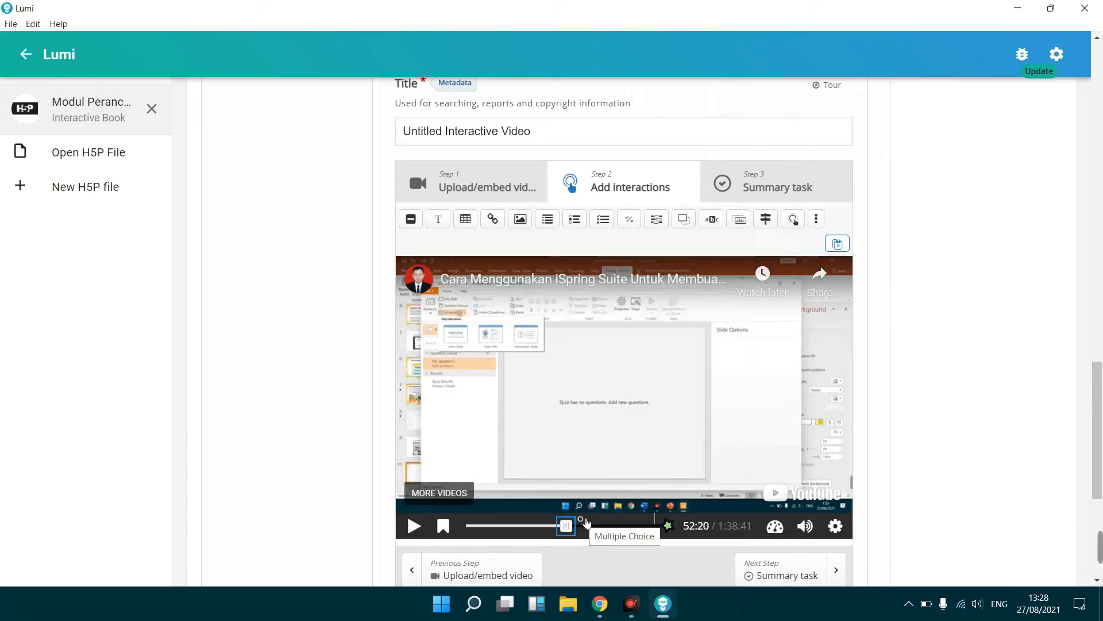
left_click(581, 521)
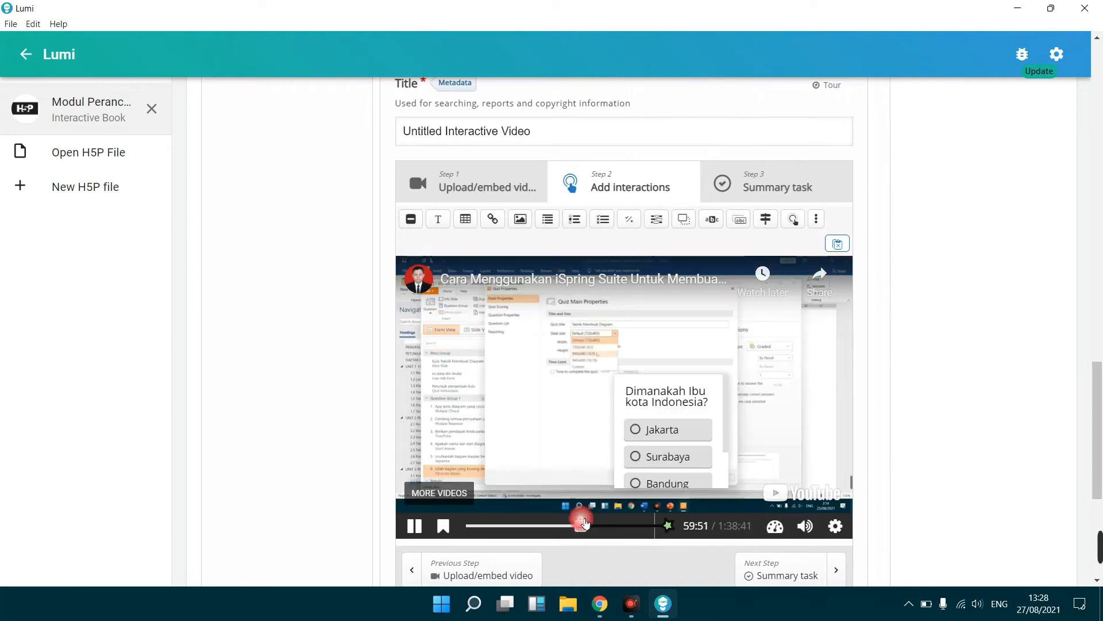
Step: Enlarge the question poster to fit all options and the Check button, and place it on the video's right side
left_click_drag(685, 393, 468, 312)
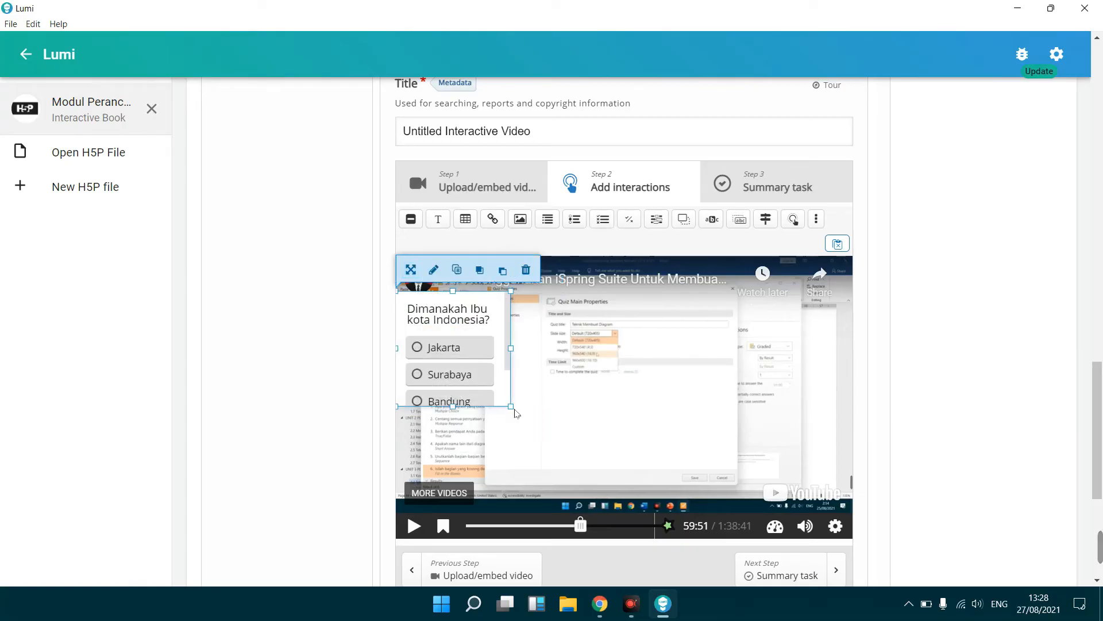
left_click_drag(515, 413, 571, 466)
left_click_drag(512, 360, 799, 370)
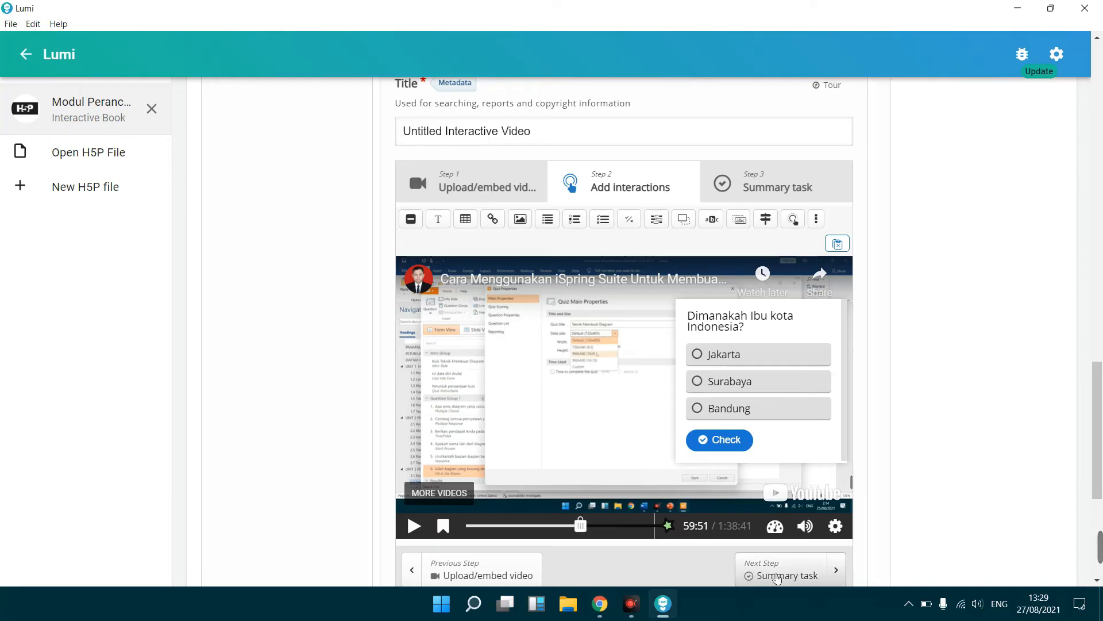
Step: Fill the video's summary task with the statements "Dengan demikian, Ibukota Indonesia adalah DKI Jakarta" and "DKI Jakarta berada di bagian Barat Indonesia"
left_click(777, 577)
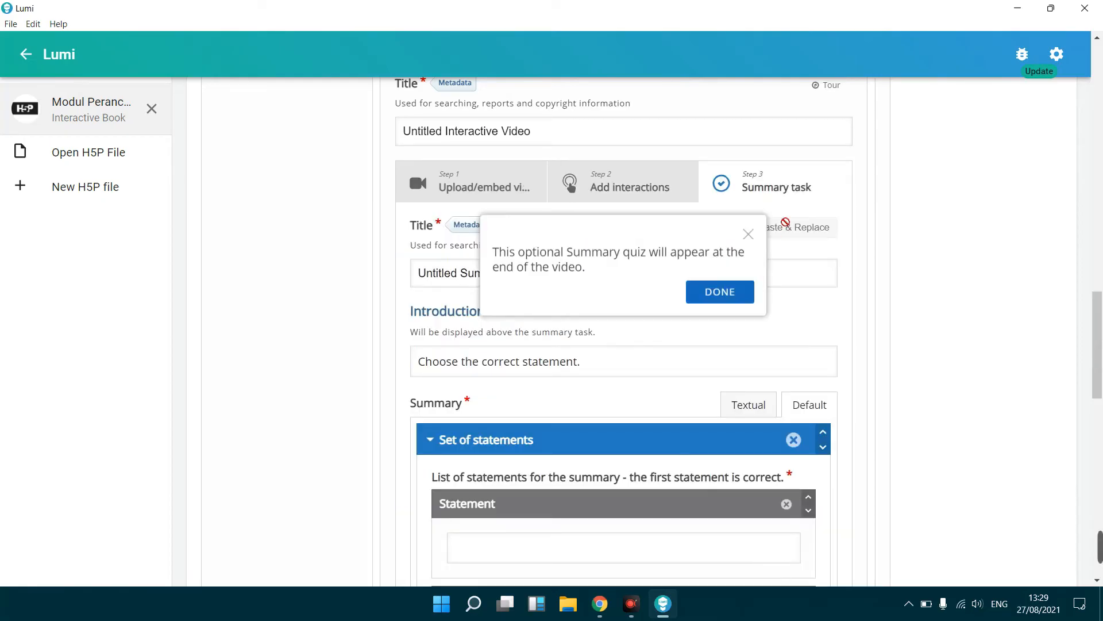
left_click(748, 236)
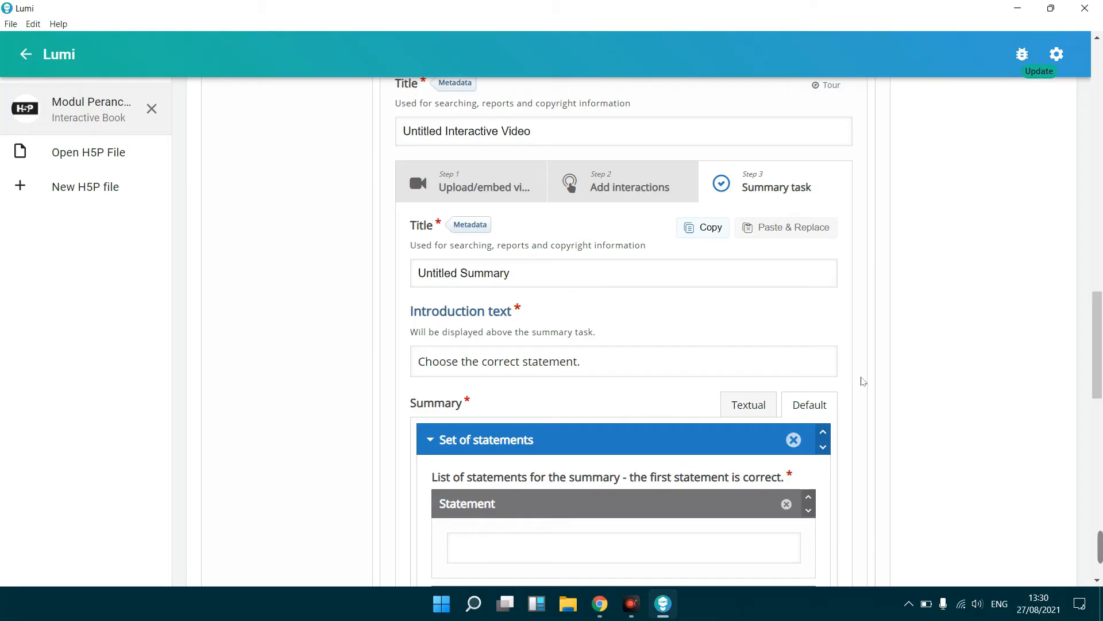
left_click_drag(1099, 349, 1099, 388)
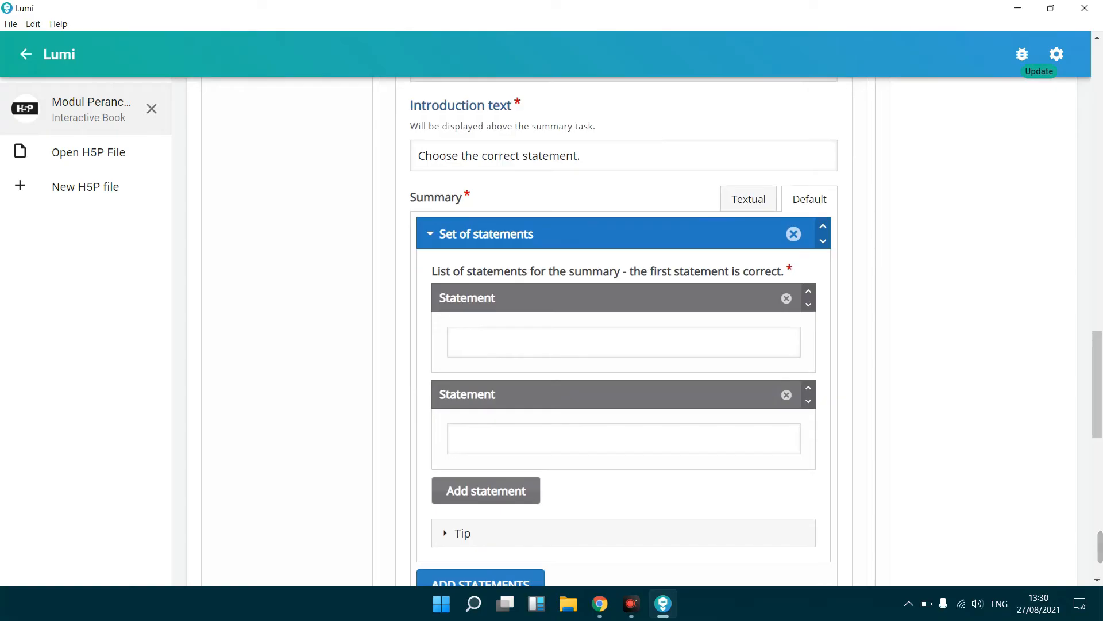
left_click(470, 329)
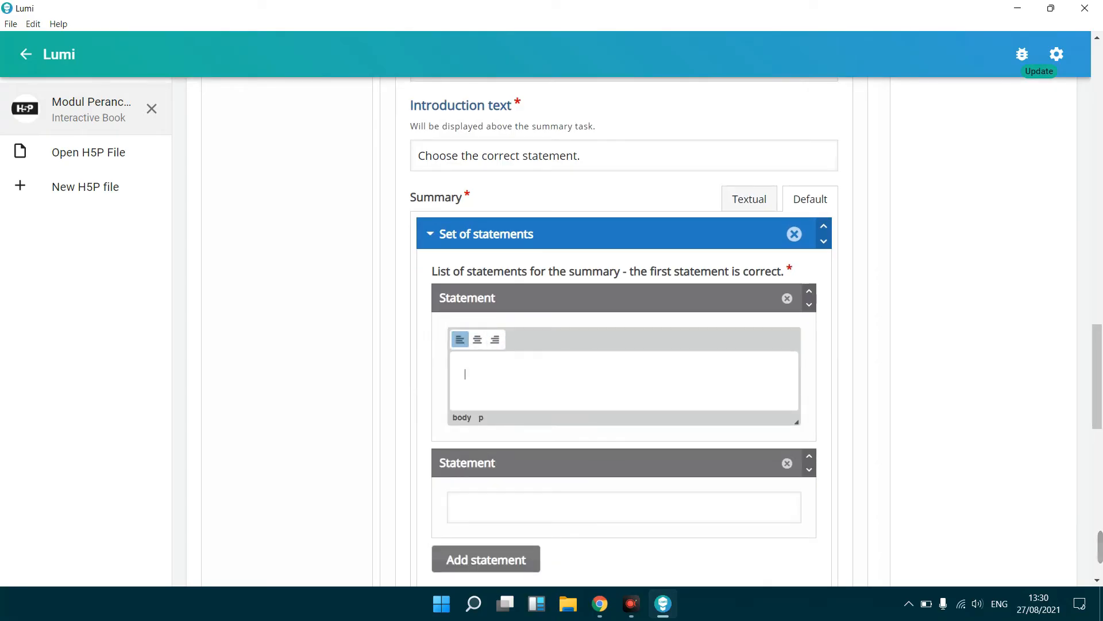
type("Dengan demikian, Ibukota Indonesia adalah DKI Jakarta")
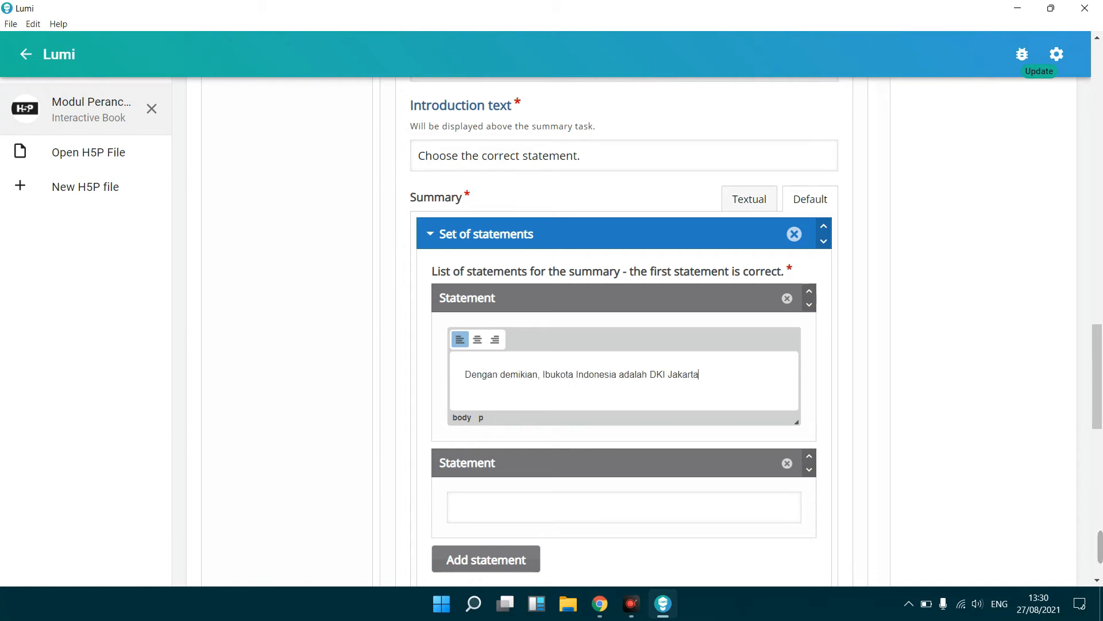
left_click(477, 497)
type("DKI Jakarta berada di bagian Barat Indonesia")
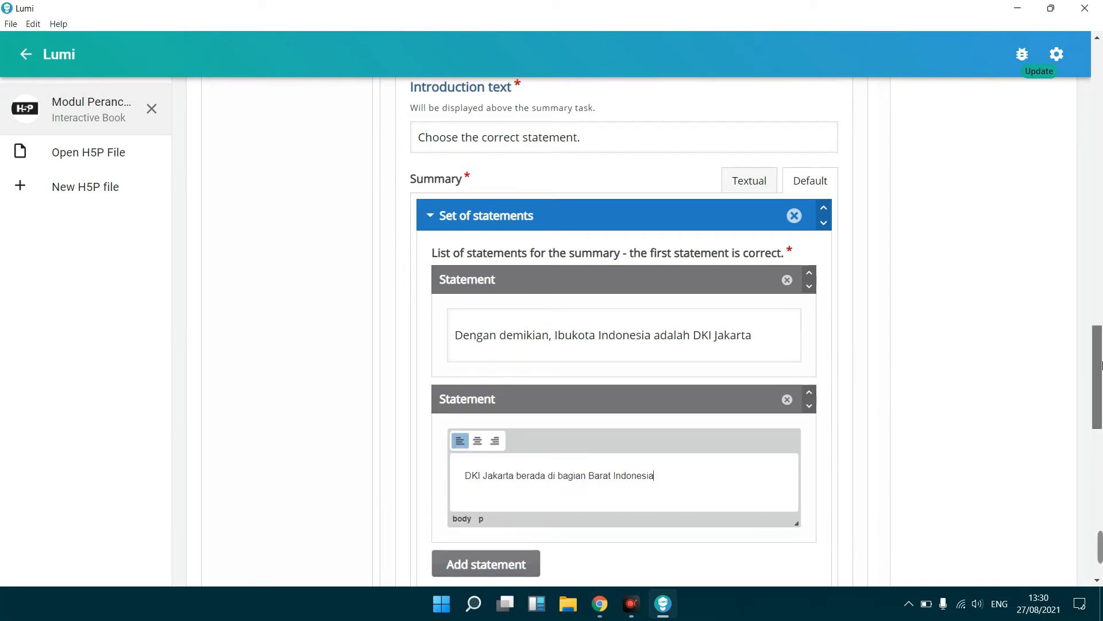
Step: Add a fourth page to the book and title it "Latihan"
left_click_drag(1101, 365, 1093, 185)
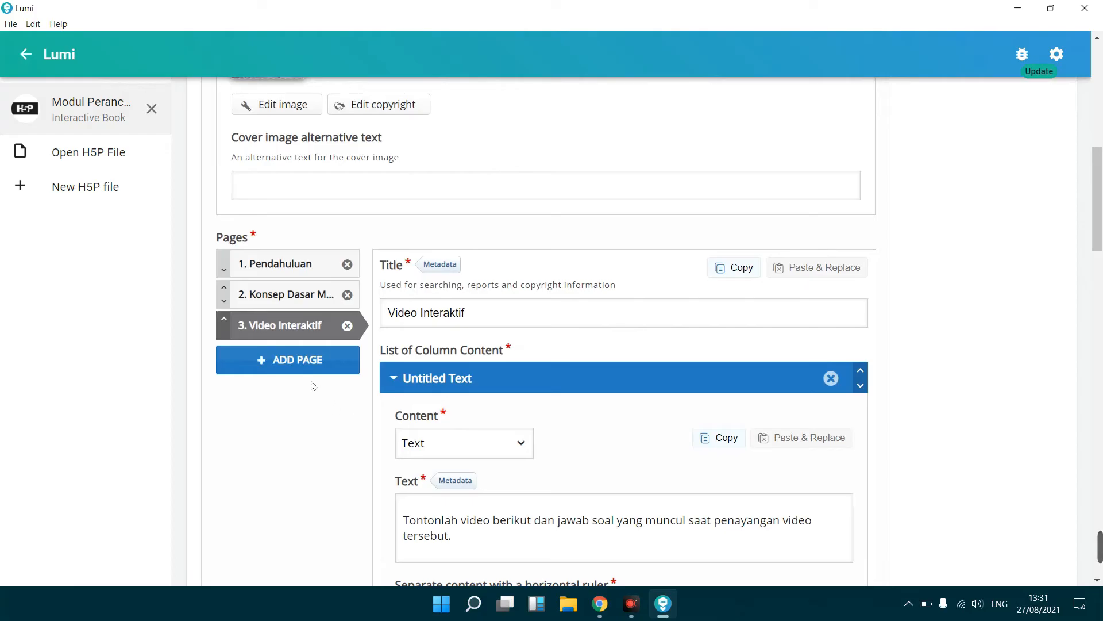
left_click(279, 366)
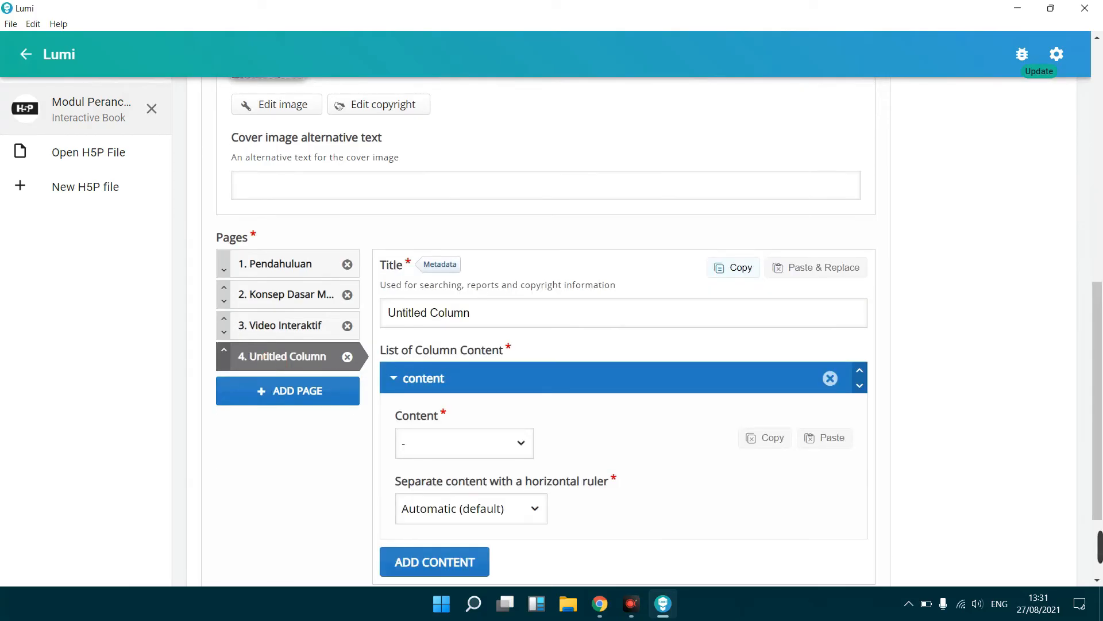
left_click(470, 313)
key("ctrl+shift+Left")
key("ctrl+shift+Left")
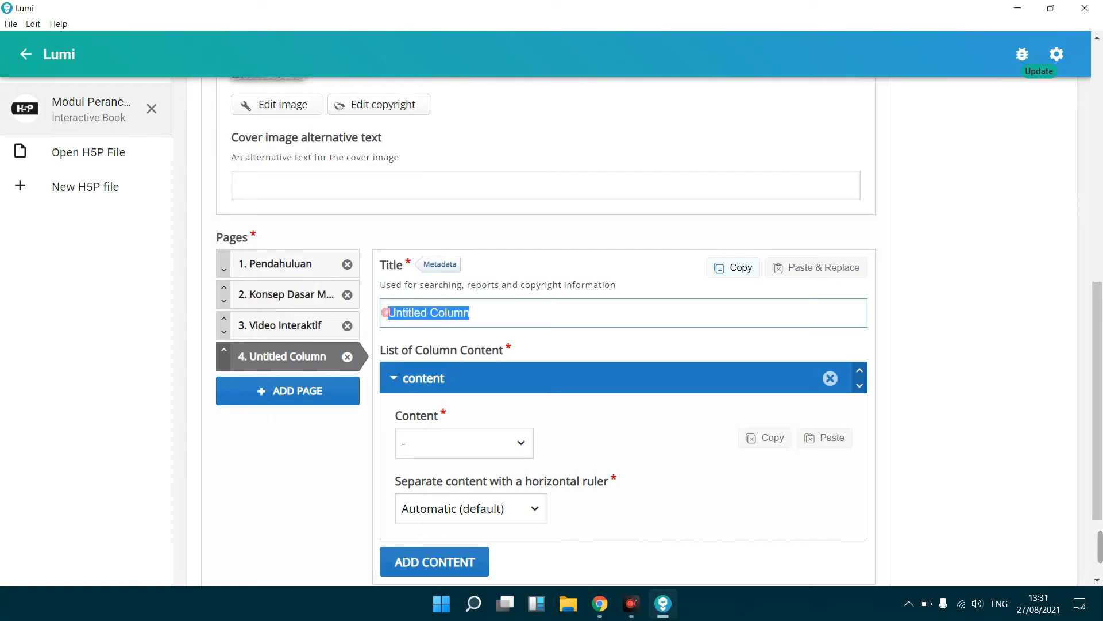
type("Lat")
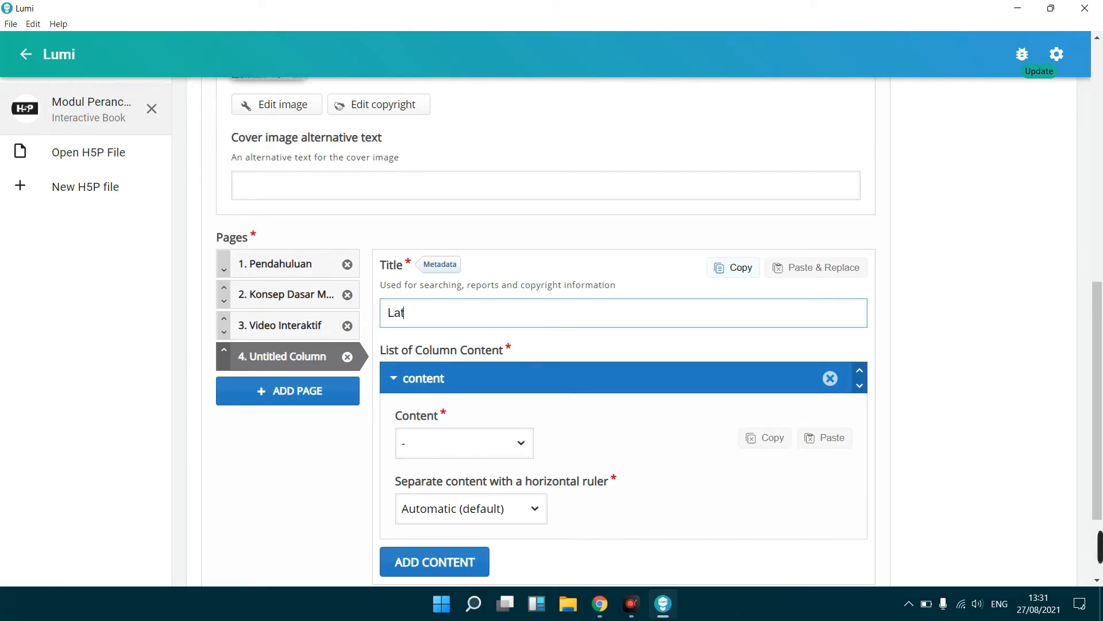
type("ihan")
Step: Set the Latihan page's content type to Question Set and title the set "Soal Latihan"
left_click(520, 444)
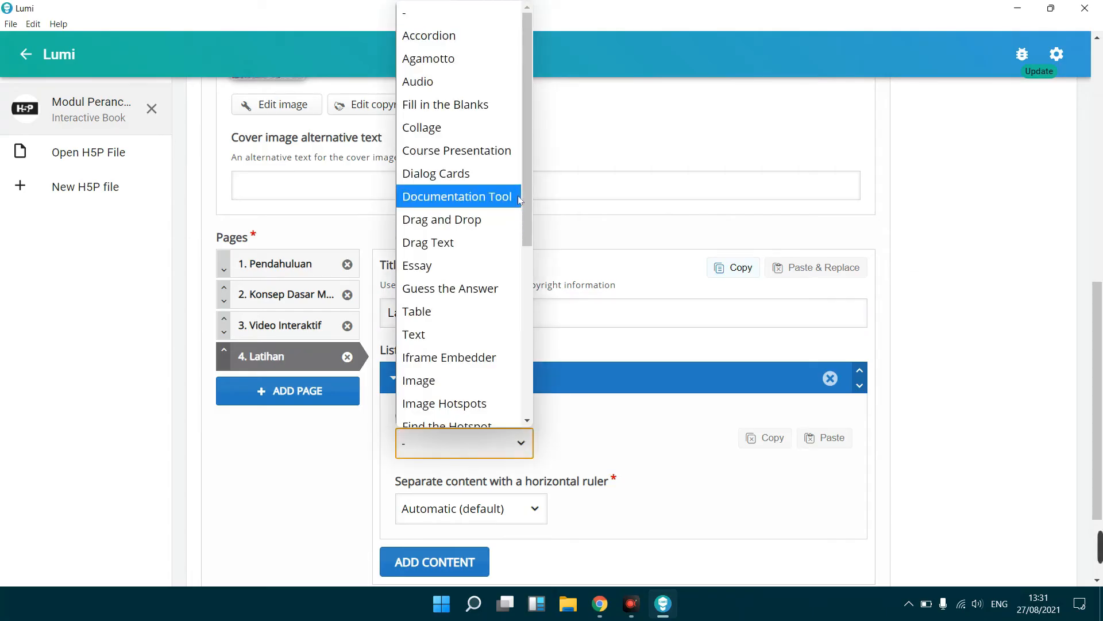
left_click_drag(530, 192, 535, 383)
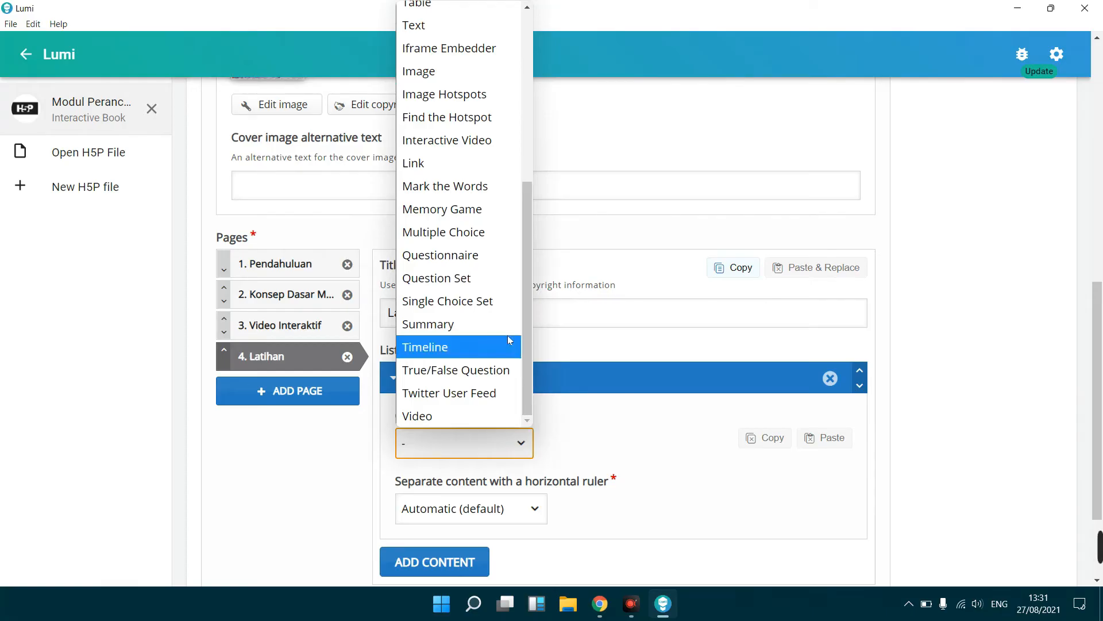
left_click(472, 278)
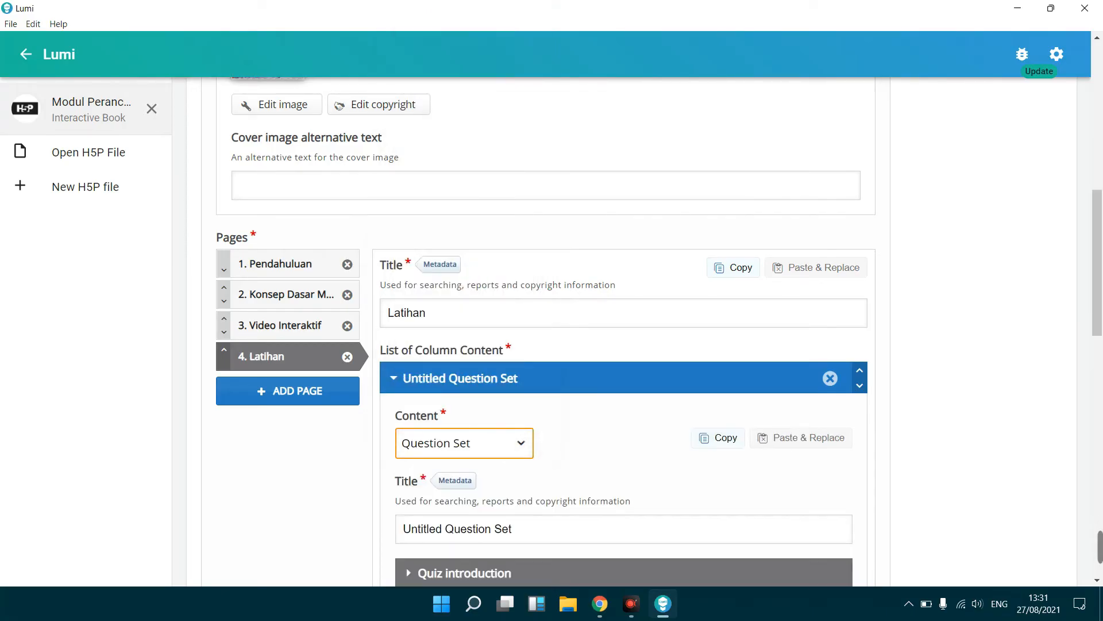
scroll(1101, 298, "down", 1)
scroll(1101, 298, "down", 2)
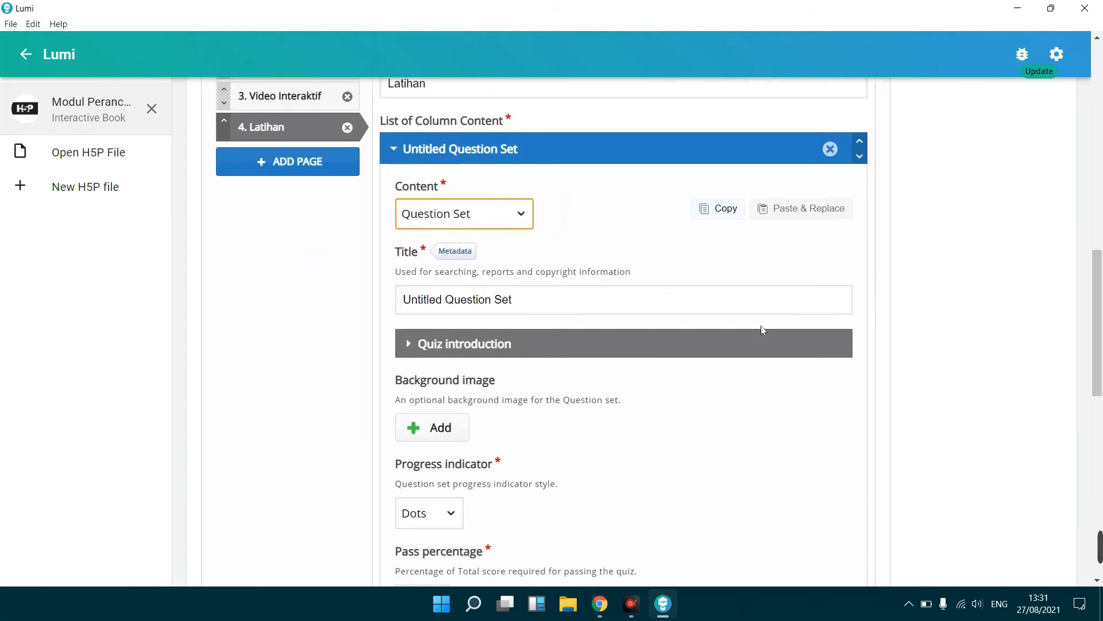
left_click(637, 299)
left_click_drag(512, 299, 377, 305)
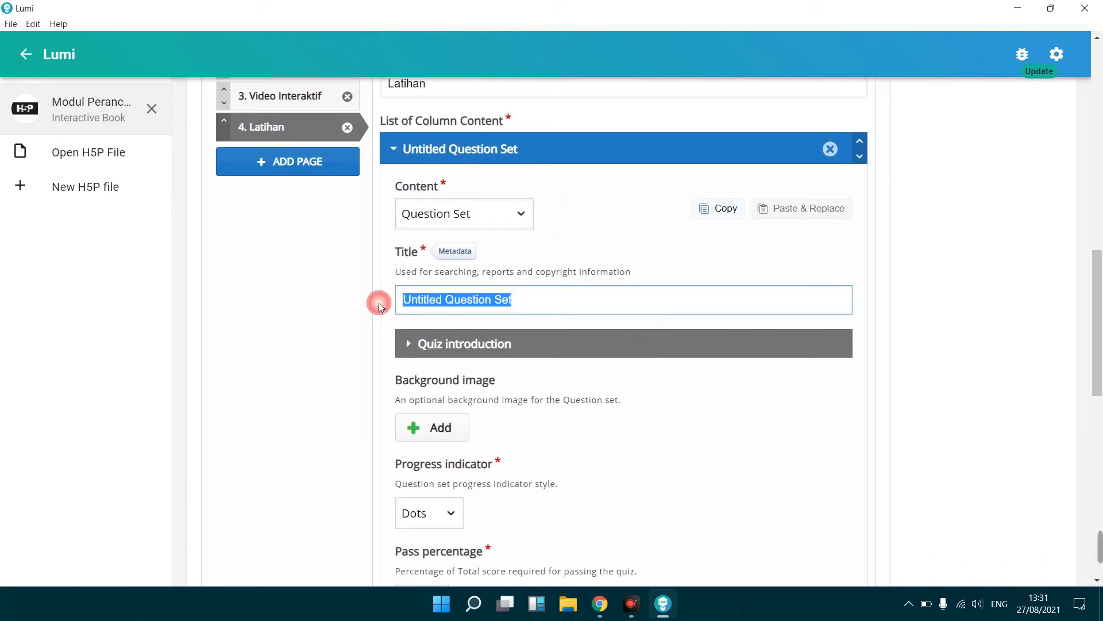
type("Soal Latihan")
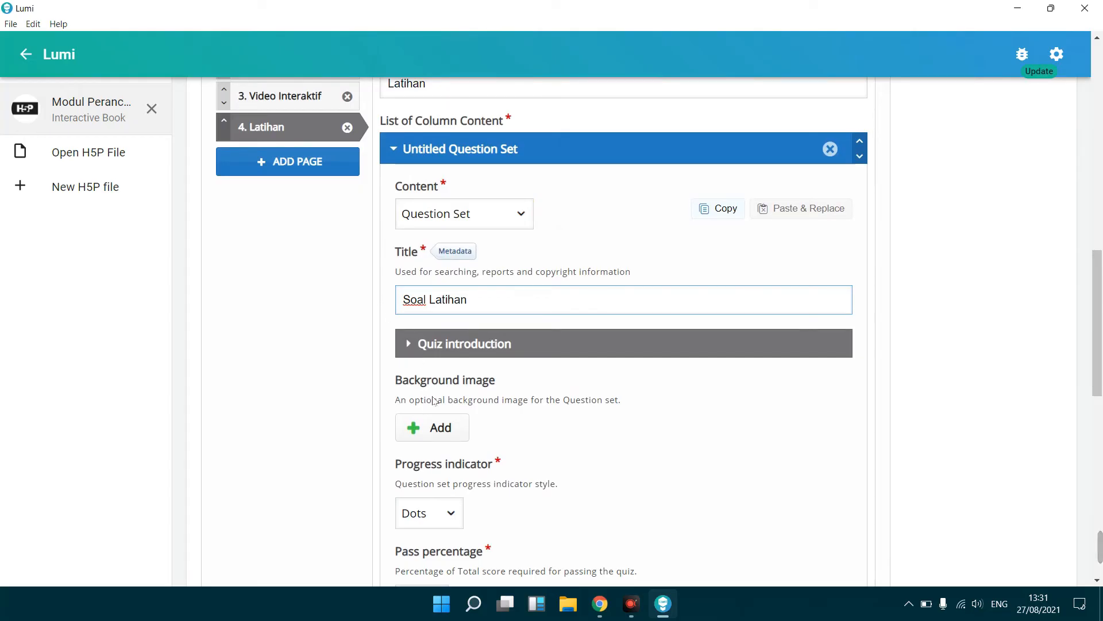
left_click(433, 436)
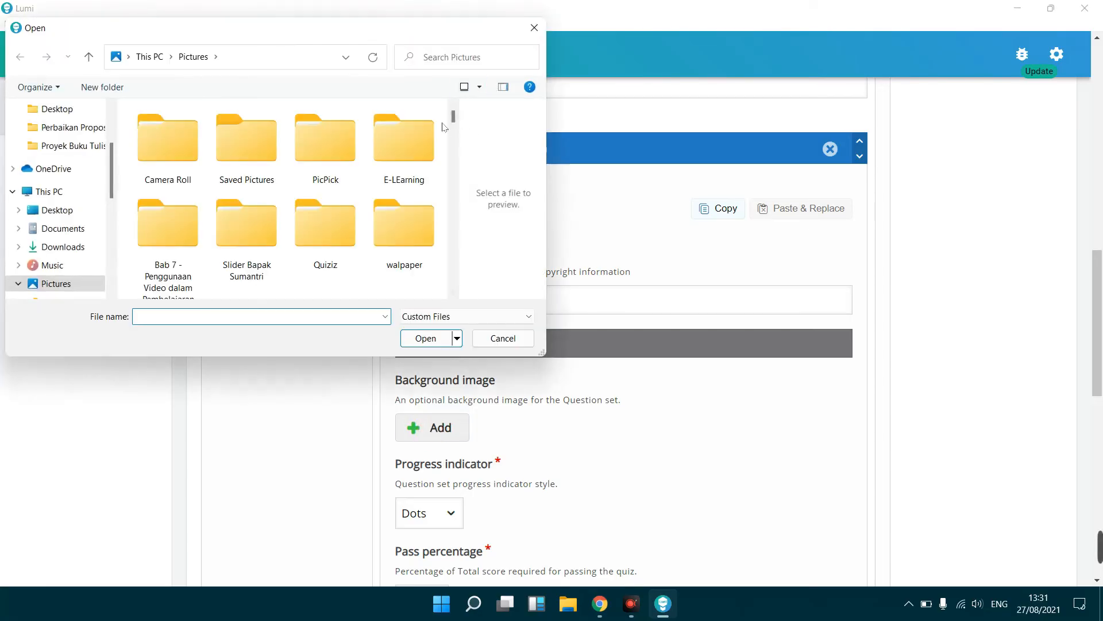
left_click_drag(455, 123, 454, 274)
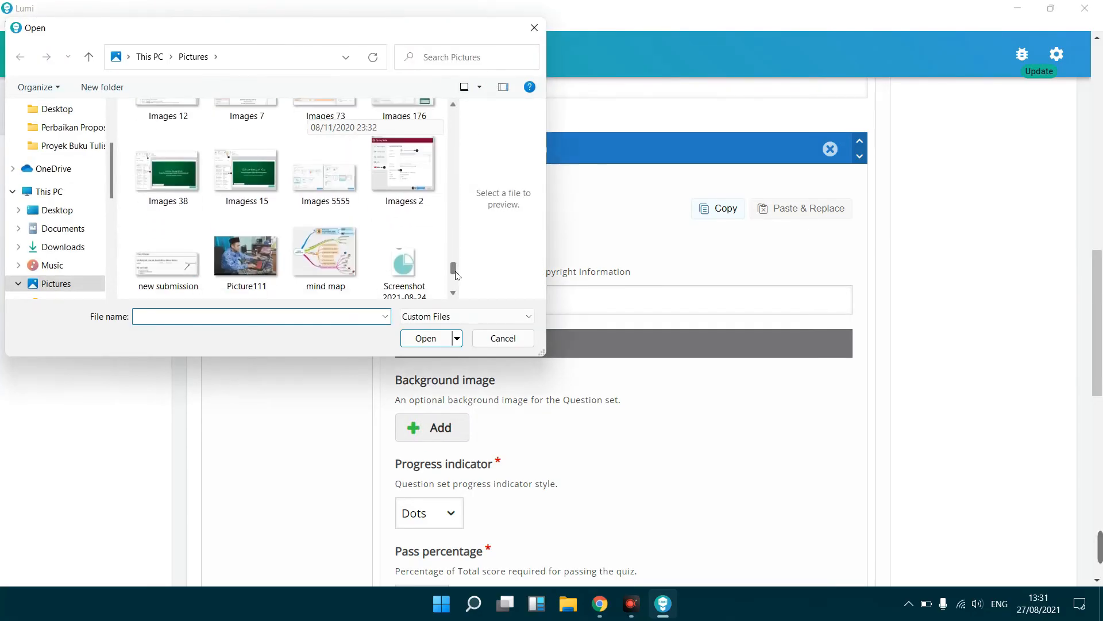
left_click(497, 339)
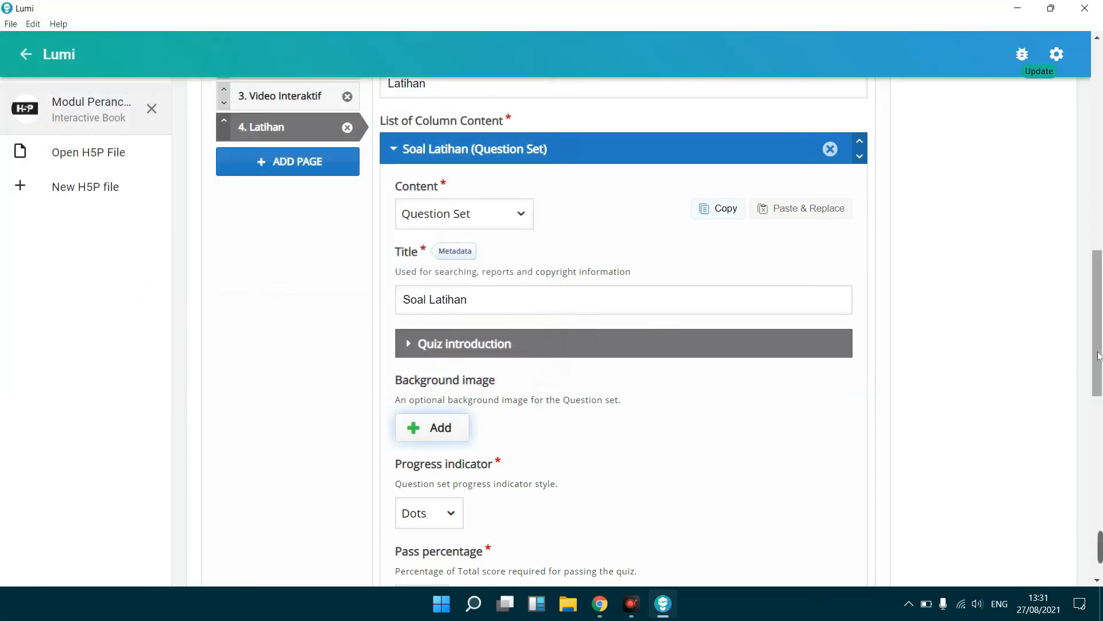
Step: Keep Dots as the question set's progress indicator and set the pass percentage to 80
left_click_drag(1097, 356, 1097, 411)
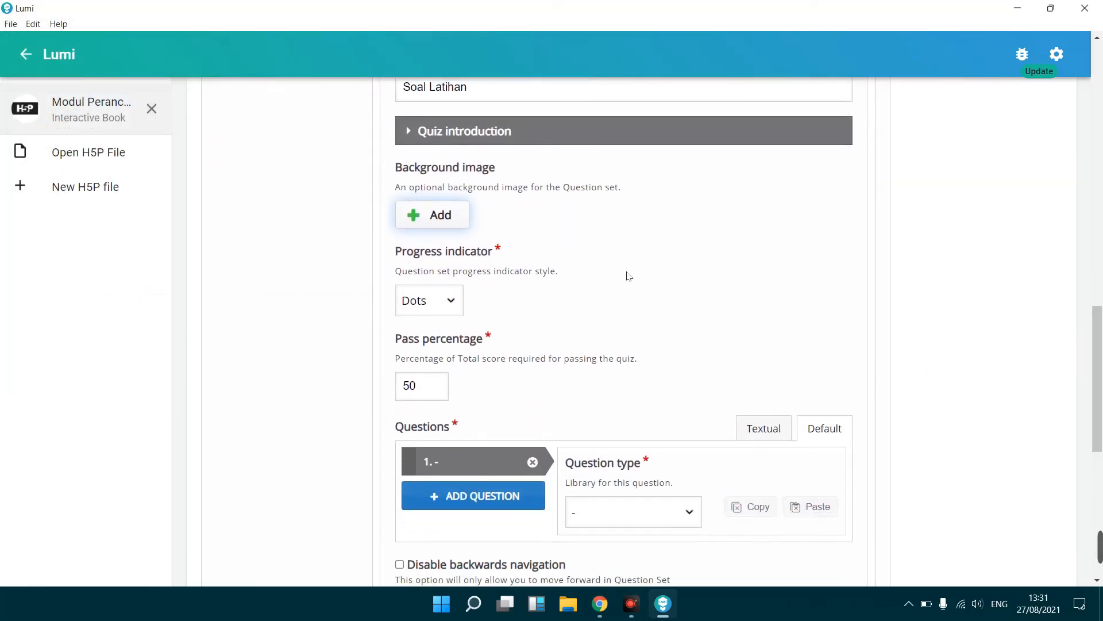
left_click(416, 305)
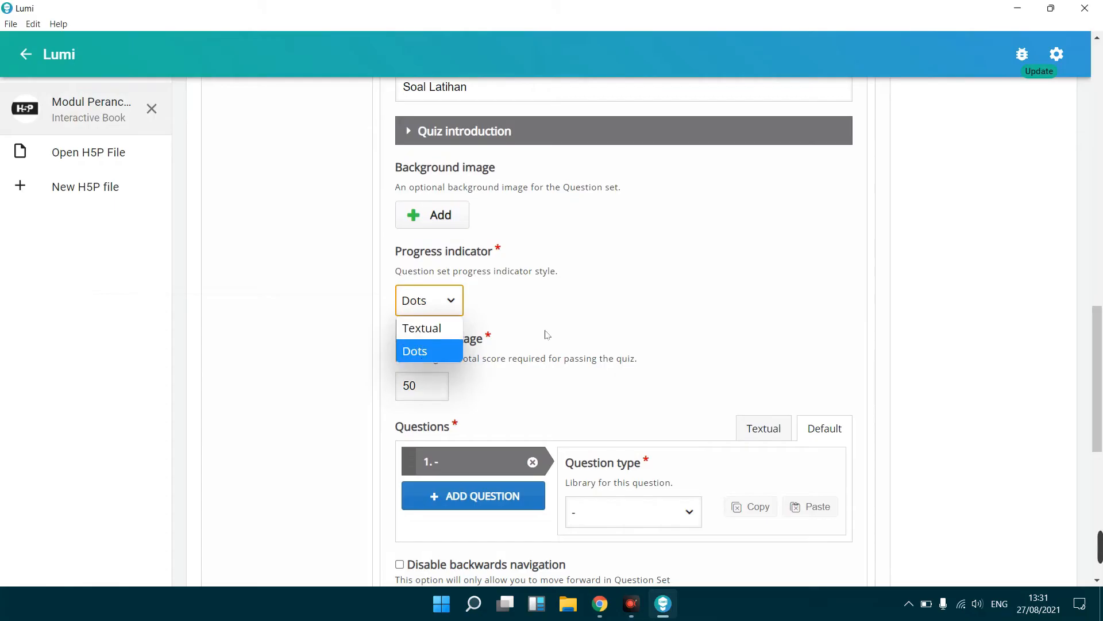
left_click(570, 328)
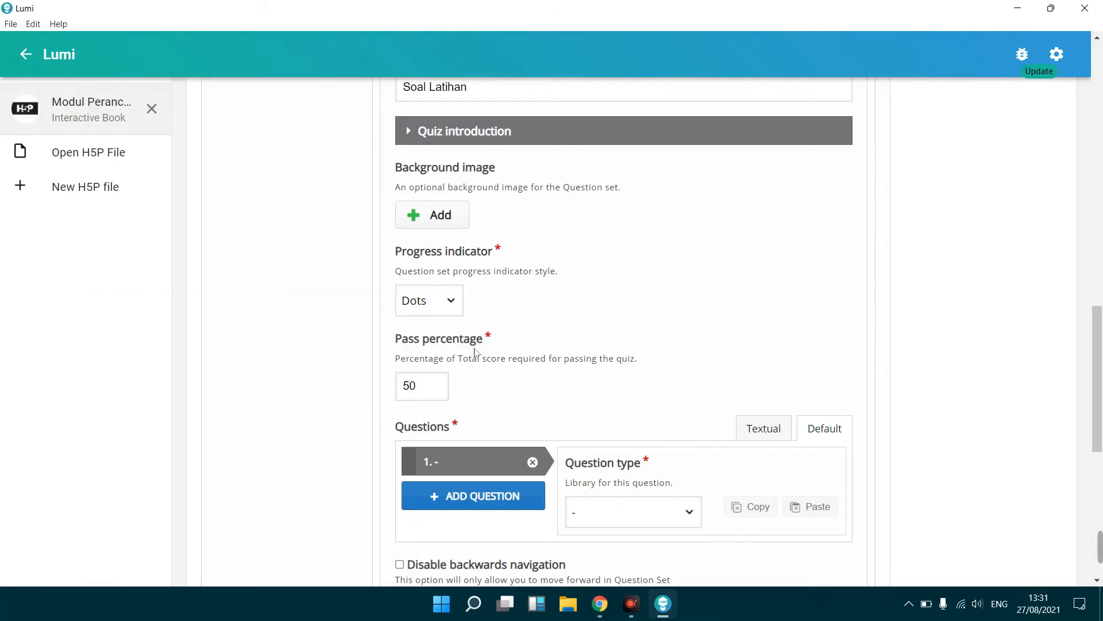
left_click(419, 386)
left_click_drag(415, 385, 394, 387)
type("8")
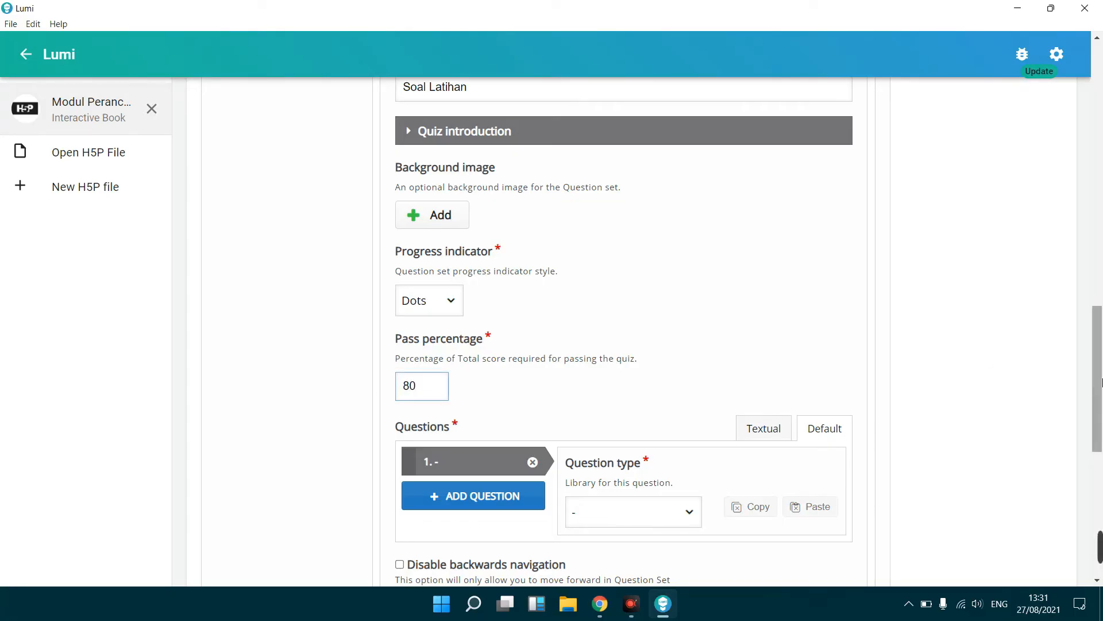
Step: Make the first question of the set Multiple Choice and enter "Dimanakah letak UIN Walisongo?" as its question
scroll(632, 362, "down", 2)
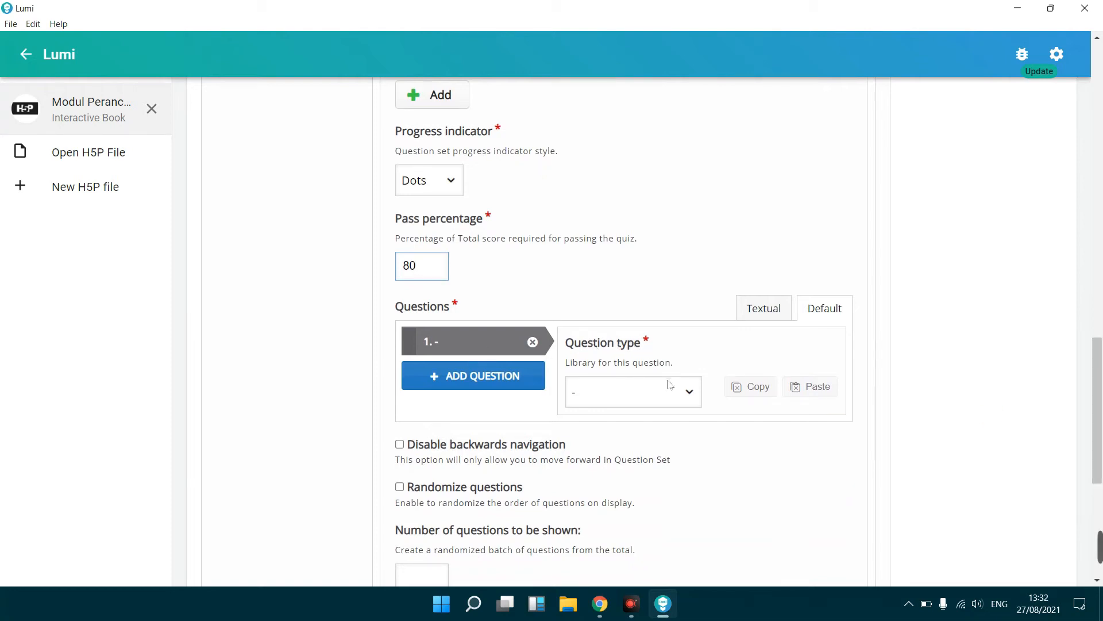
left_click(691, 393)
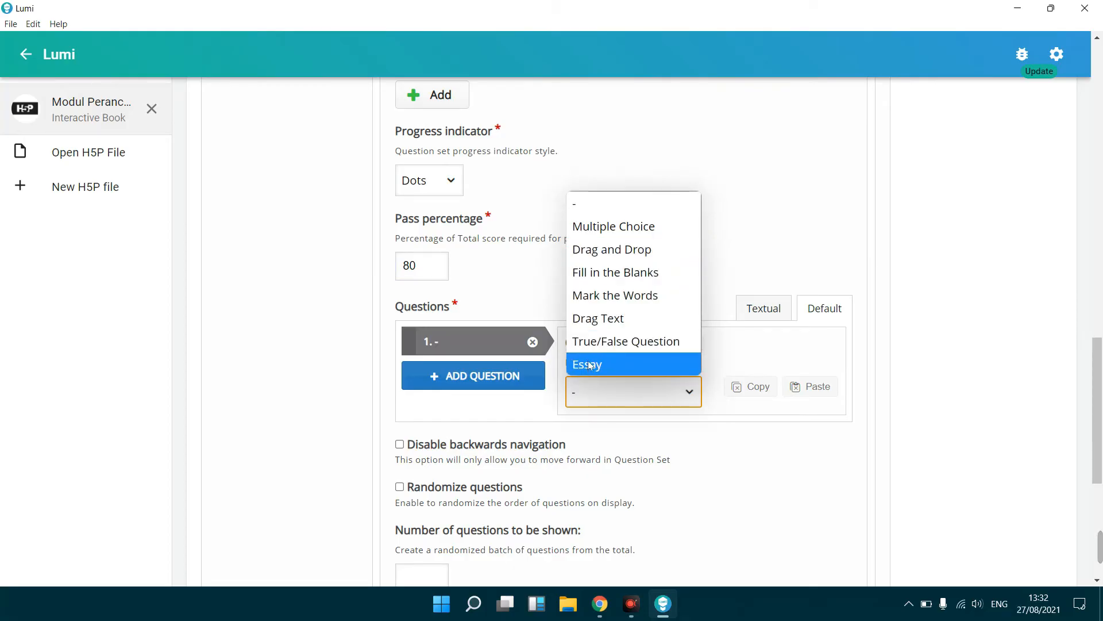
left_click(606, 230)
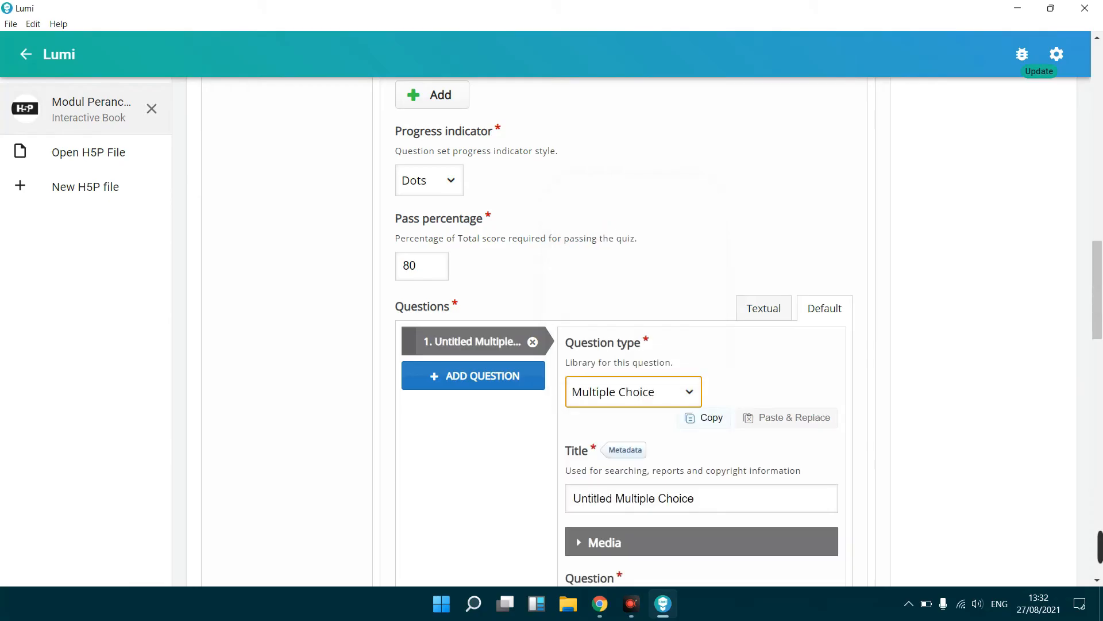
scroll(1072, 336, "down", 3)
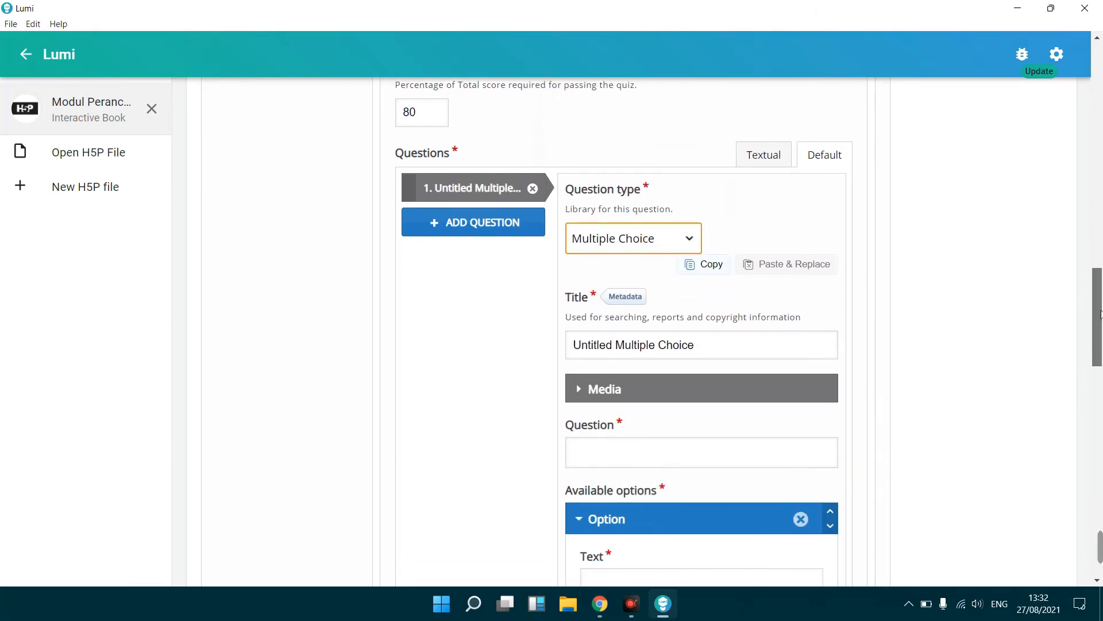
left_click(667, 439)
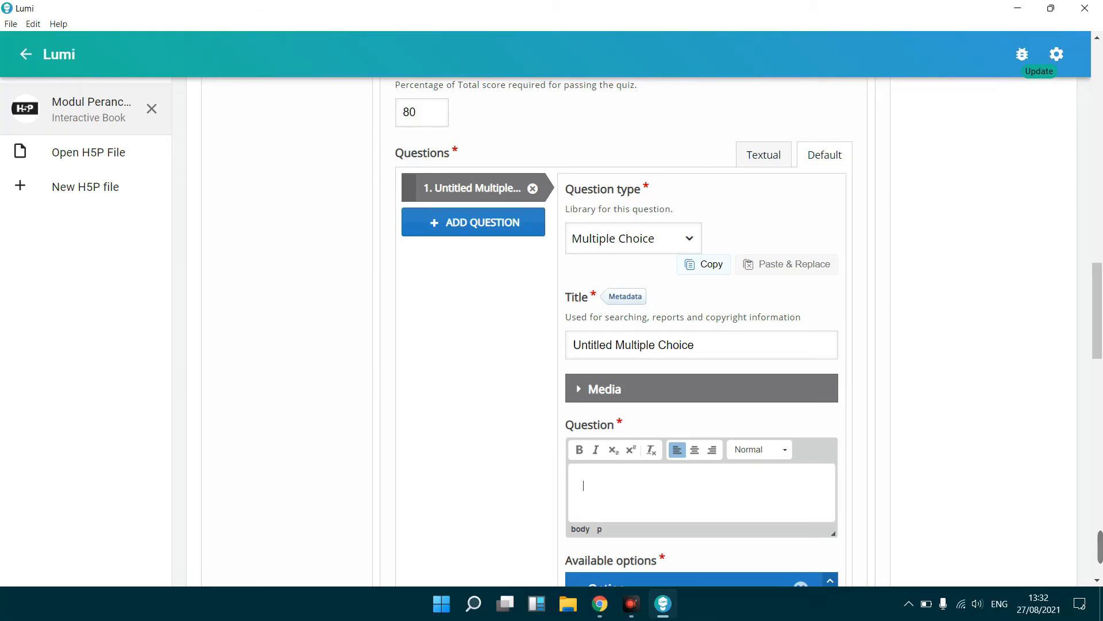
type("Dimanakah letak UIN Walisongo?")
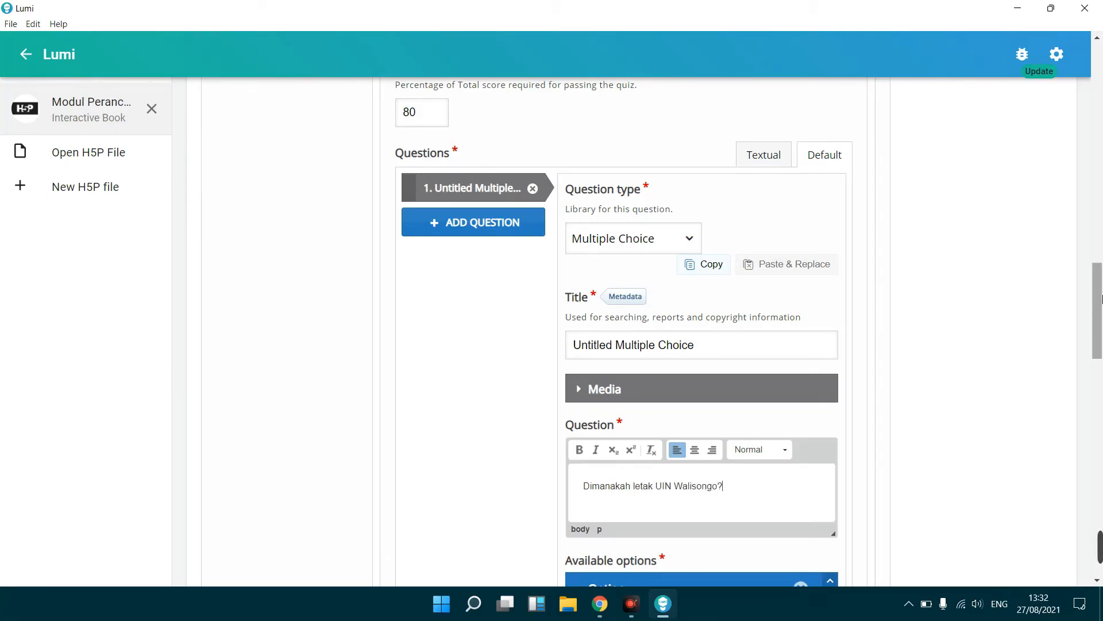
Step: Enter "Surabaya" as an incorrect option and "Semarang" as the second option, marked correct
scroll(1003, 387, "down", 5)
left_click(1003, 387)
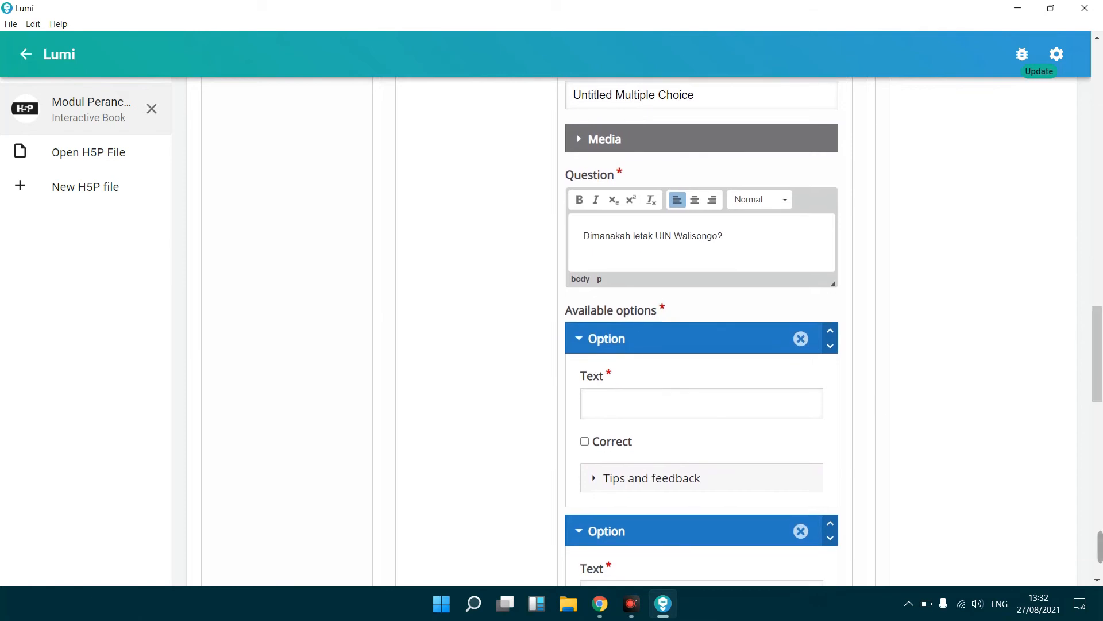
left_click(650, 404)
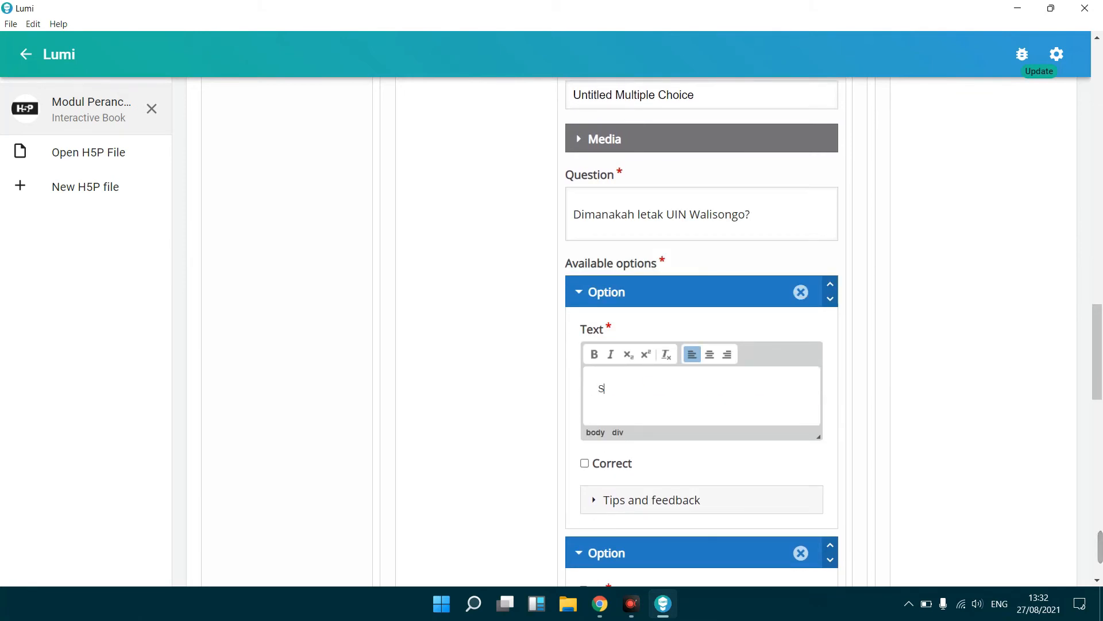
type("Surabaya")
scroll(1098, 385, "down", 3)
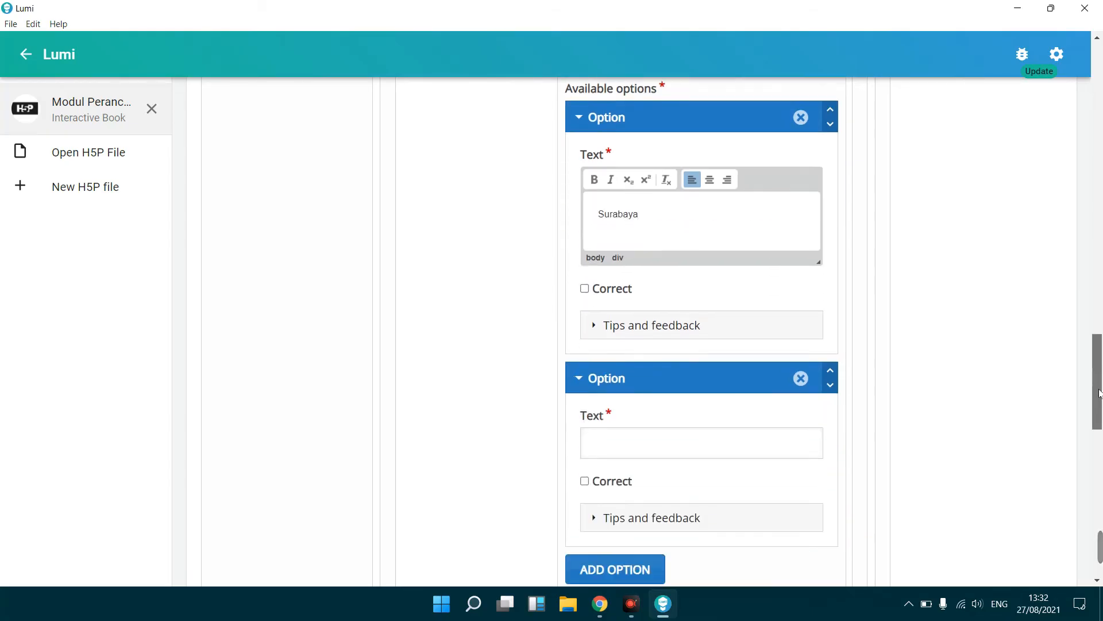
left_click(656, 446)
type("S")
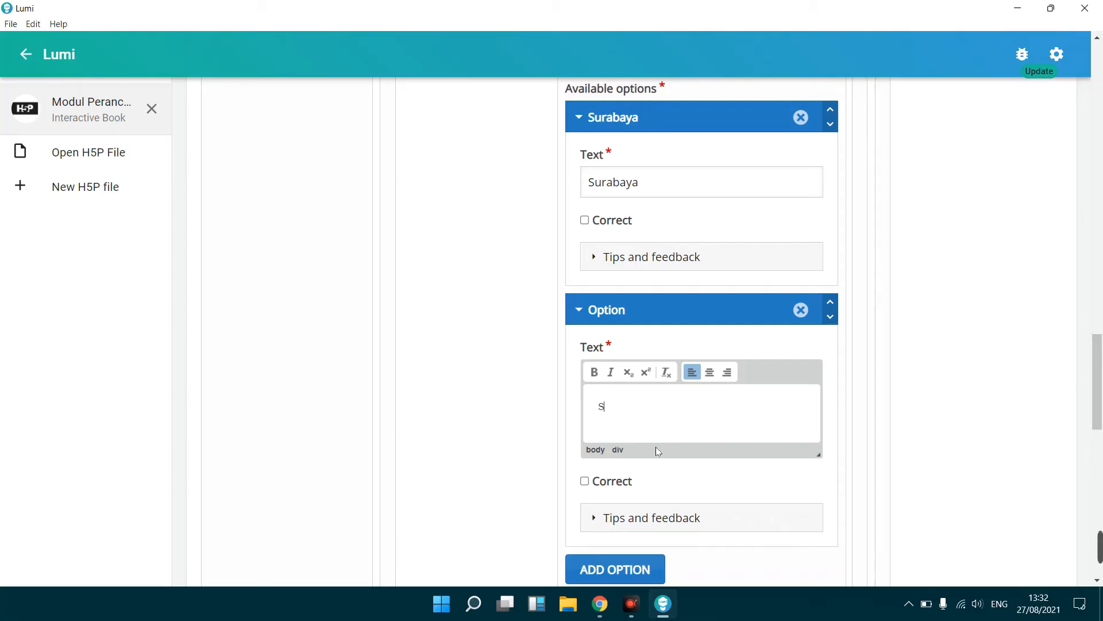
type("emarang")
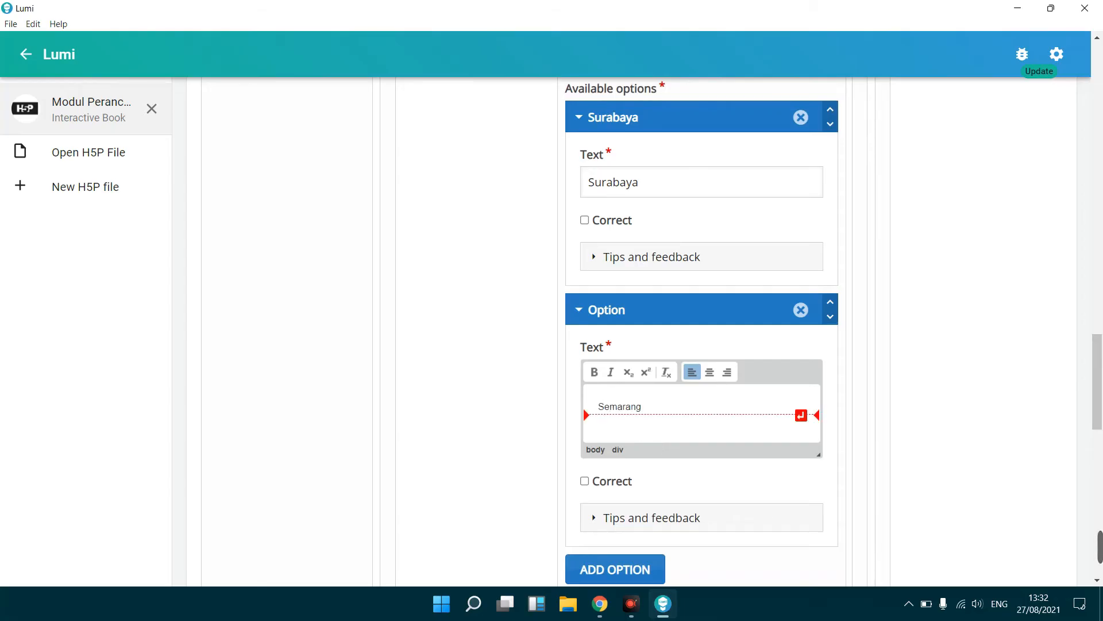
left_click(586, 484)
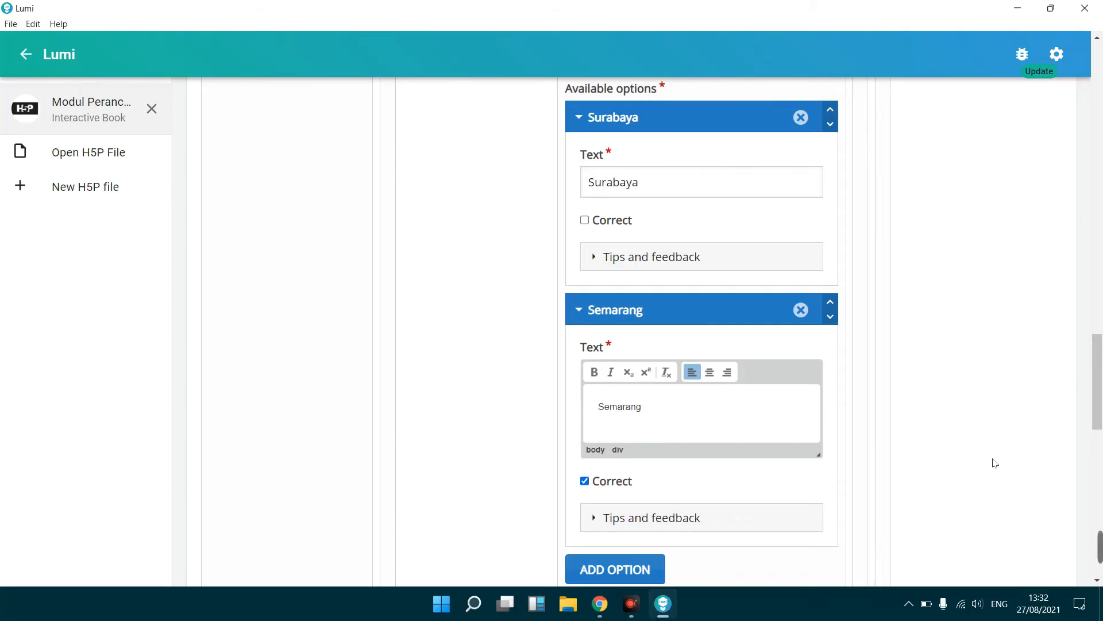
Step: Add a third answer option, "Bandung", to the multiple choice question and leave it unmarked as correct
scroll(1098, 382, "down", 3)
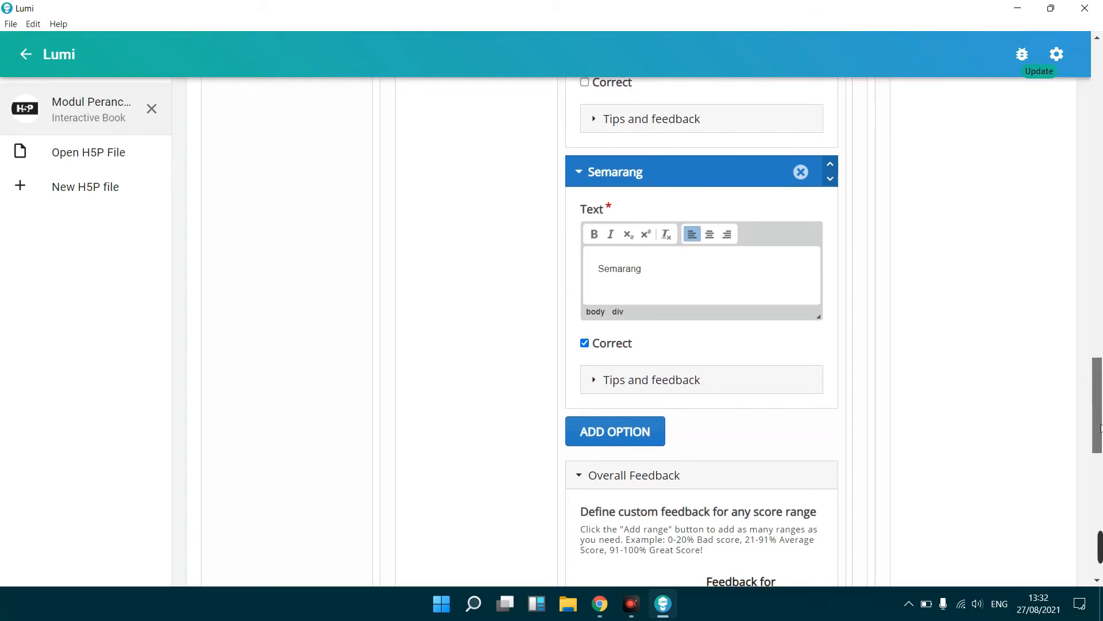
left_click(617, 437)
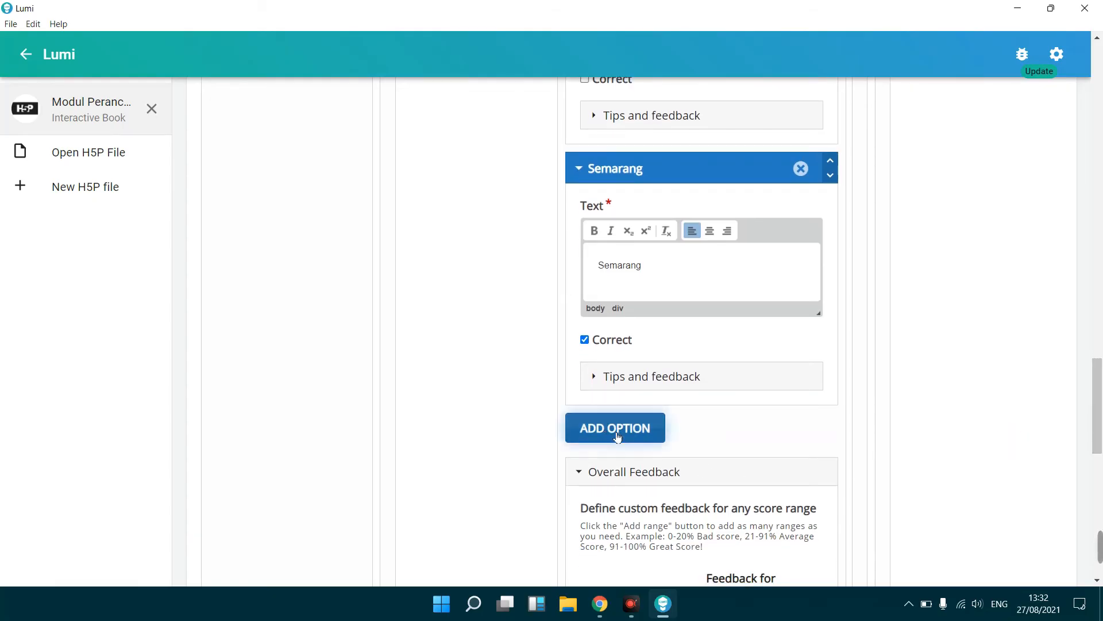
left_click(643, 486)
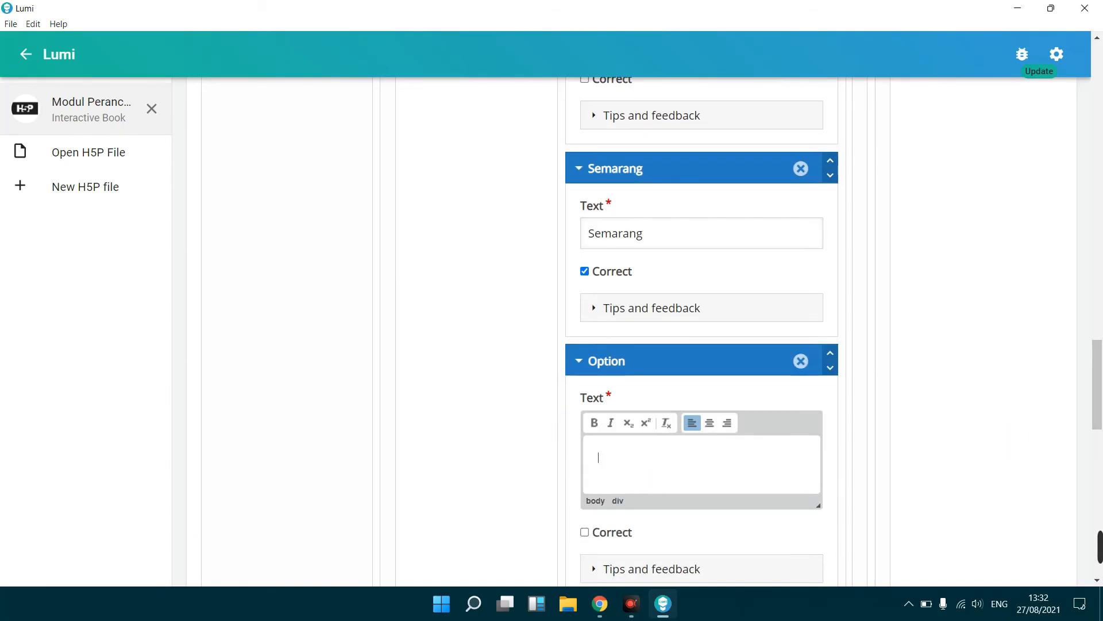
type("Bandung")
Step: Add a second question to the question set and make it a Drag and Drop question
left_click_drag(1098, 394, 1098, 486)
scroll(1036, 345, "up", 15)
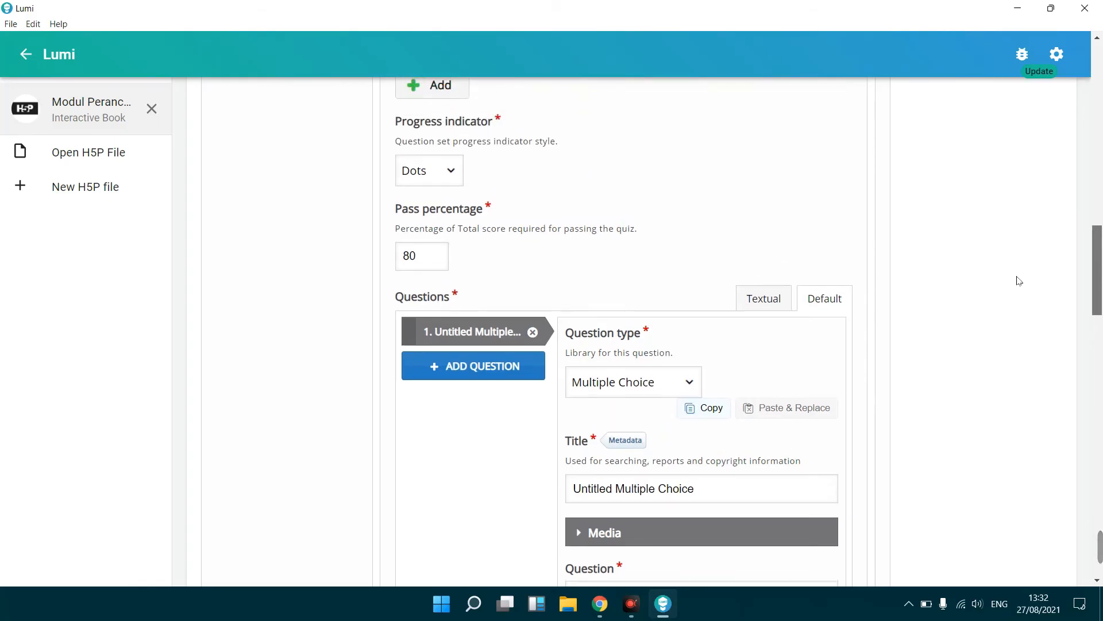
left_click(1016, 273)
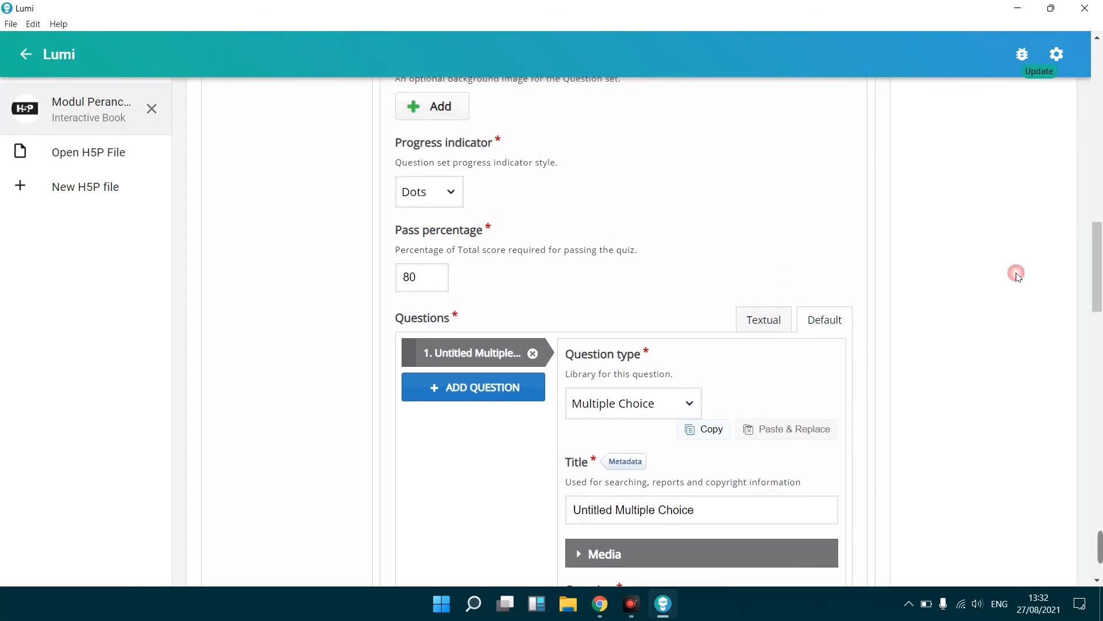
left_click(448, 393)
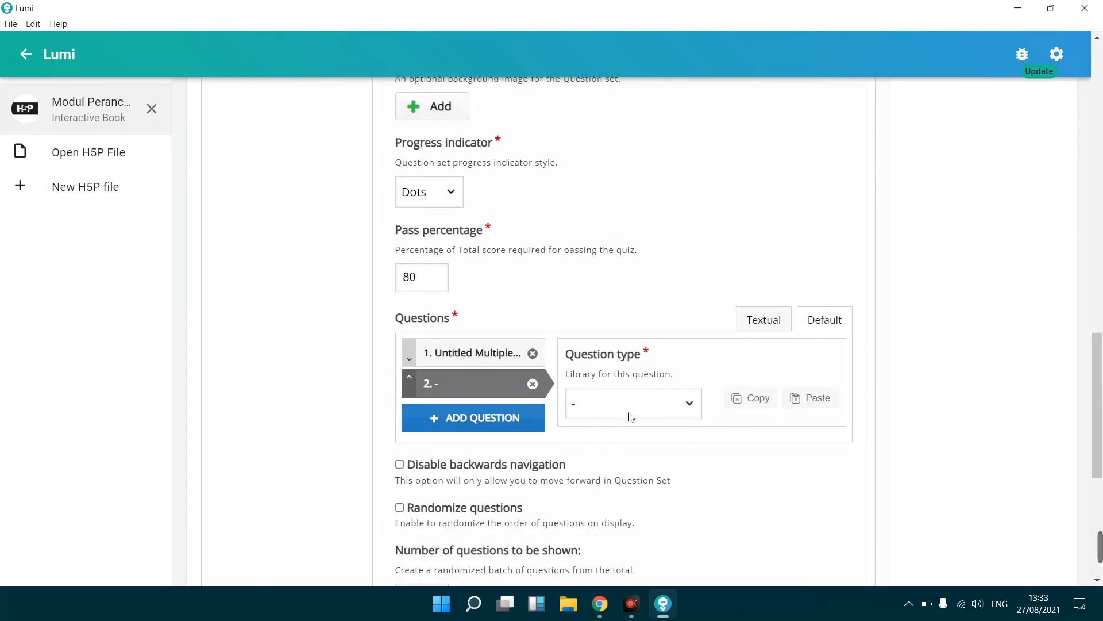
left_click(693, 406)
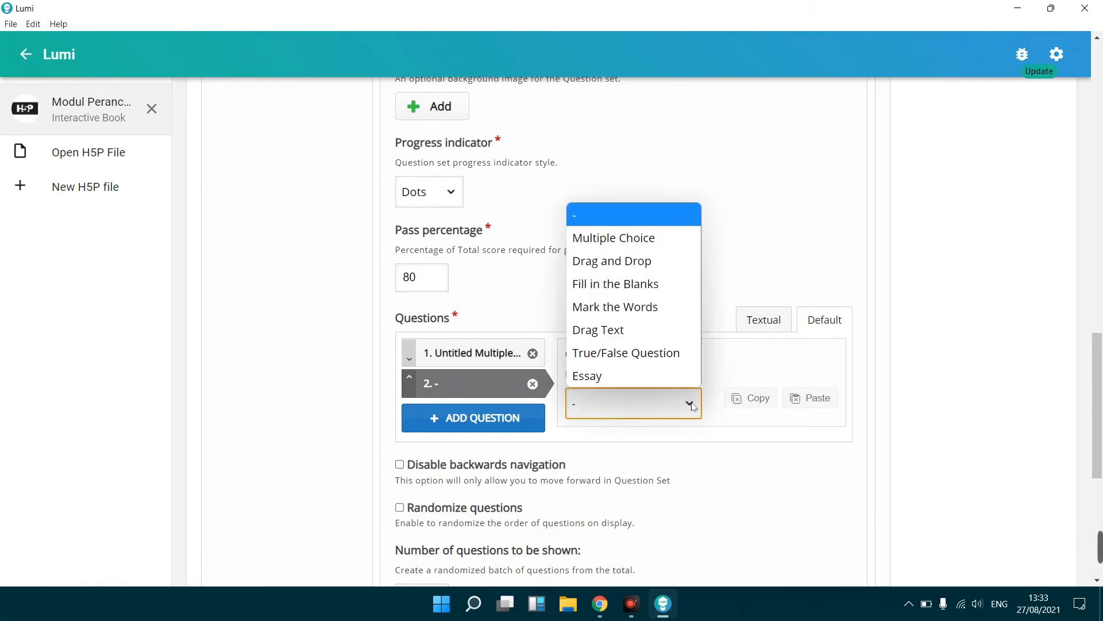
left_click(613, 261)
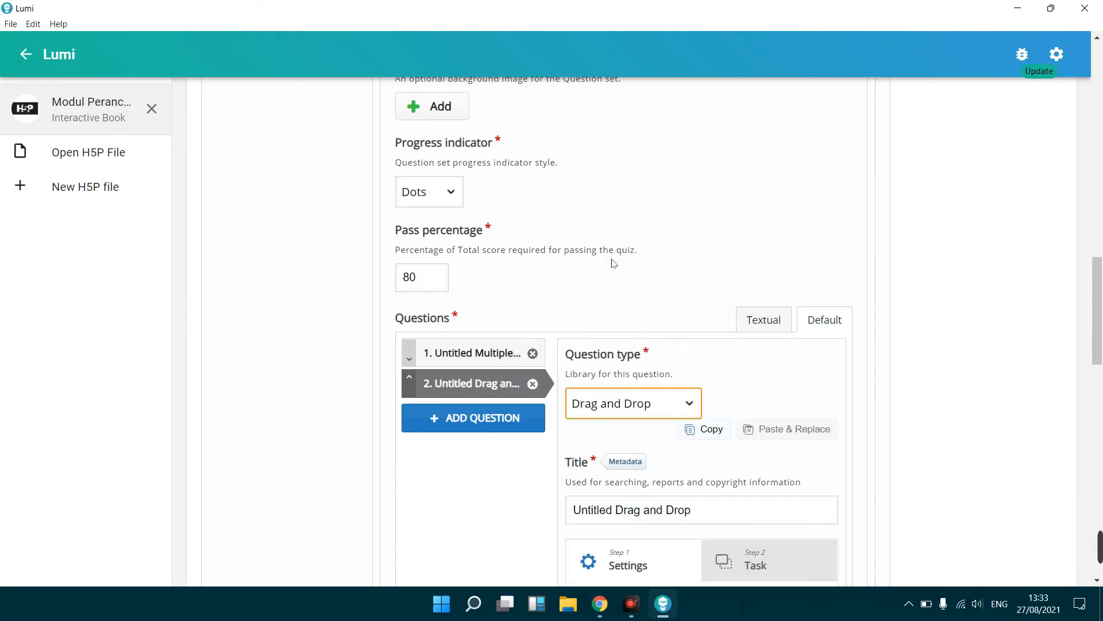
Step: Use the picture "header Graha Edu" as the background image of the drag and drop task
left_click_drag(1094, 310, 1098, 386)
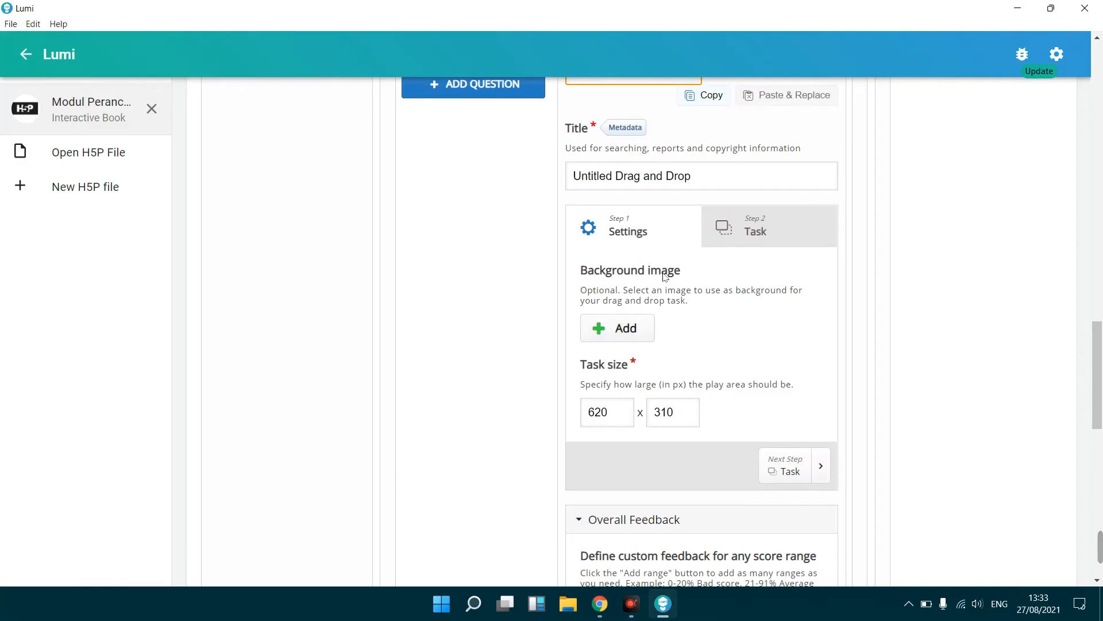
left_click(626, 335)
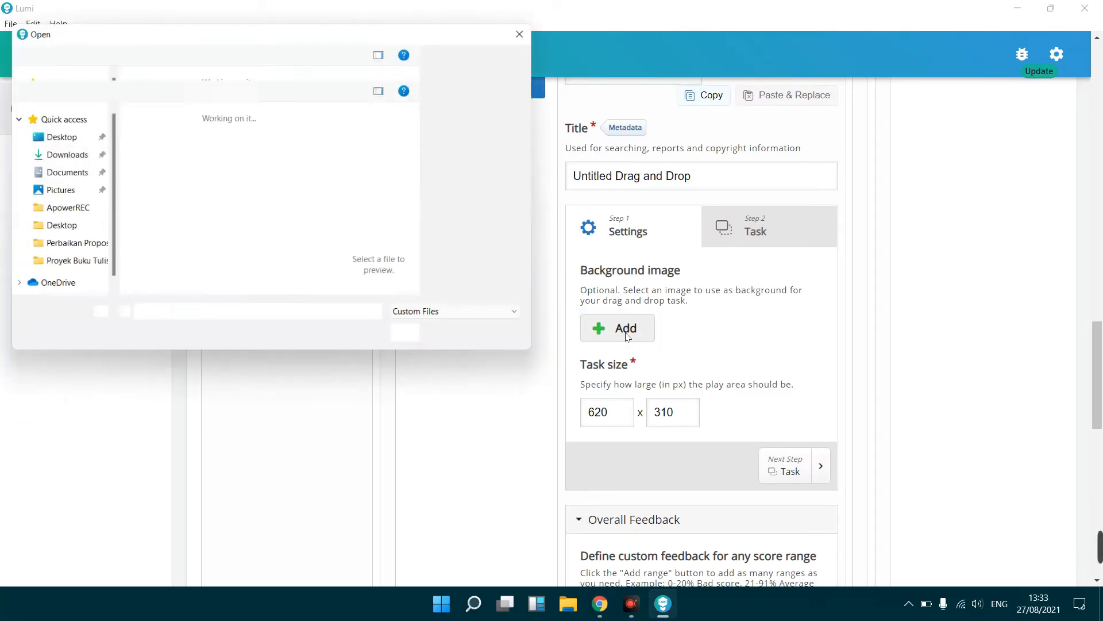
left_click_drag(454, 118, 450, 225)
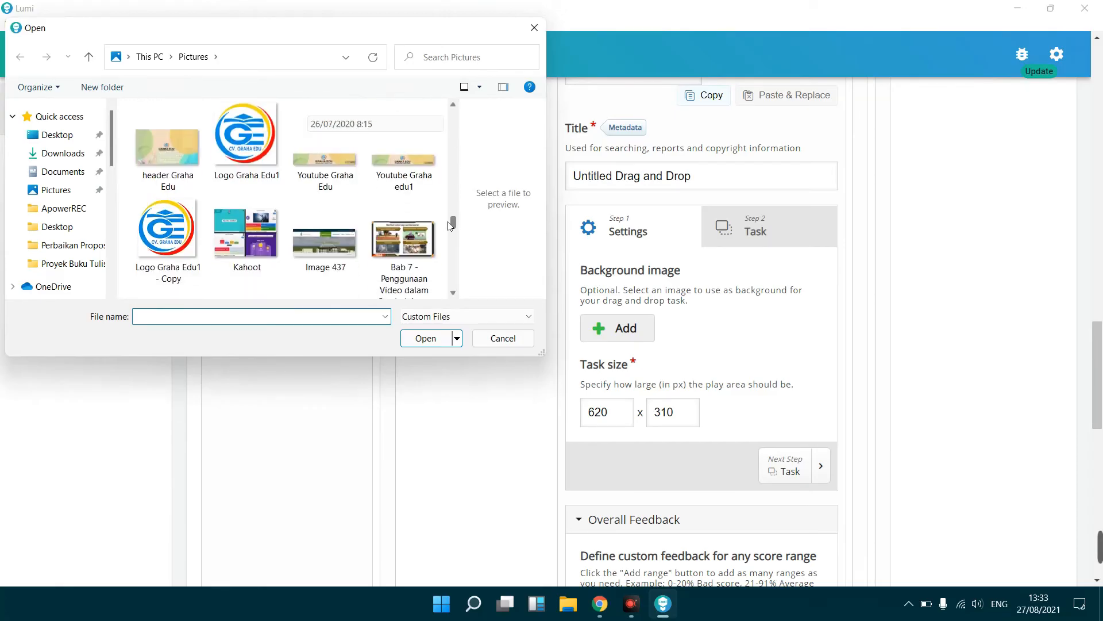
left_click(147, 148)
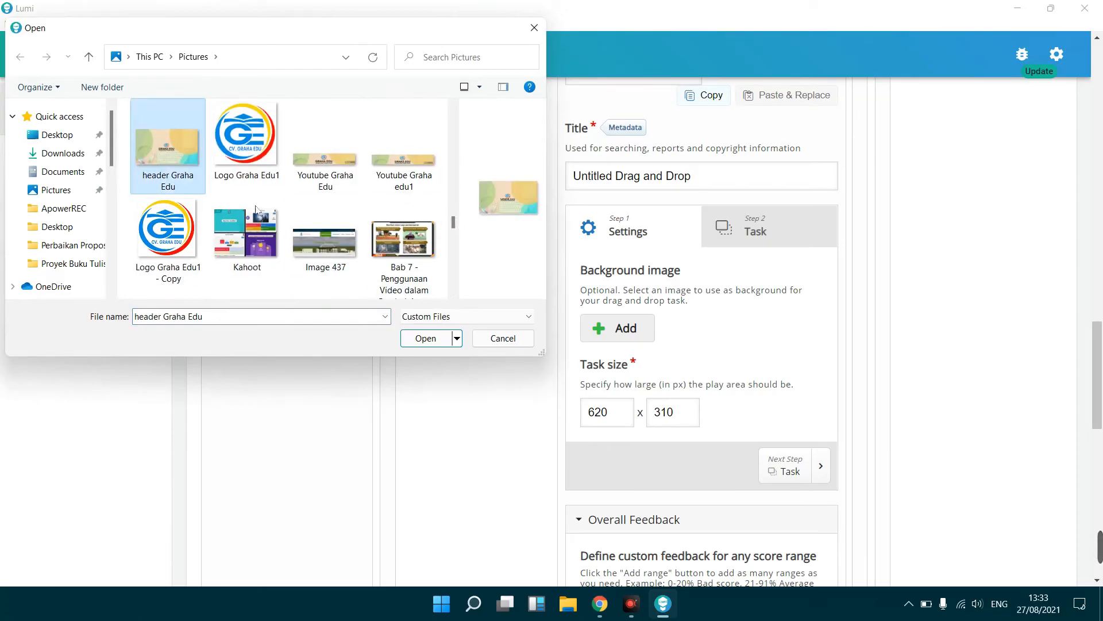
left_click(425, 339)
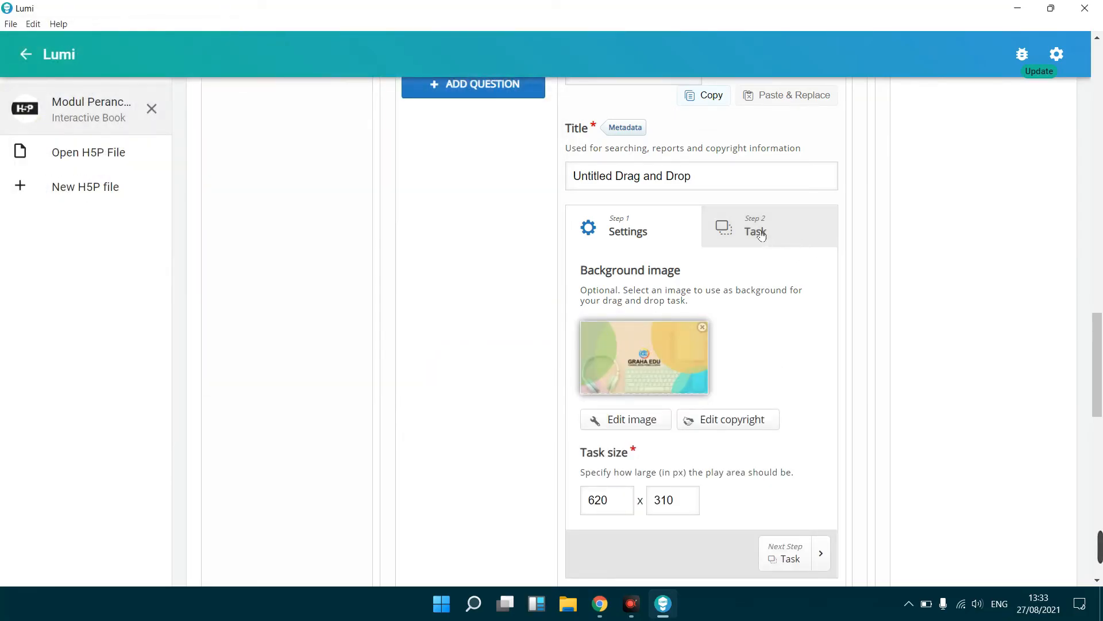
Step: Create a drop zone labelled "Drop1" in the task, then enlarge it and place it in the background image's upper right area
left_click(758, 234)
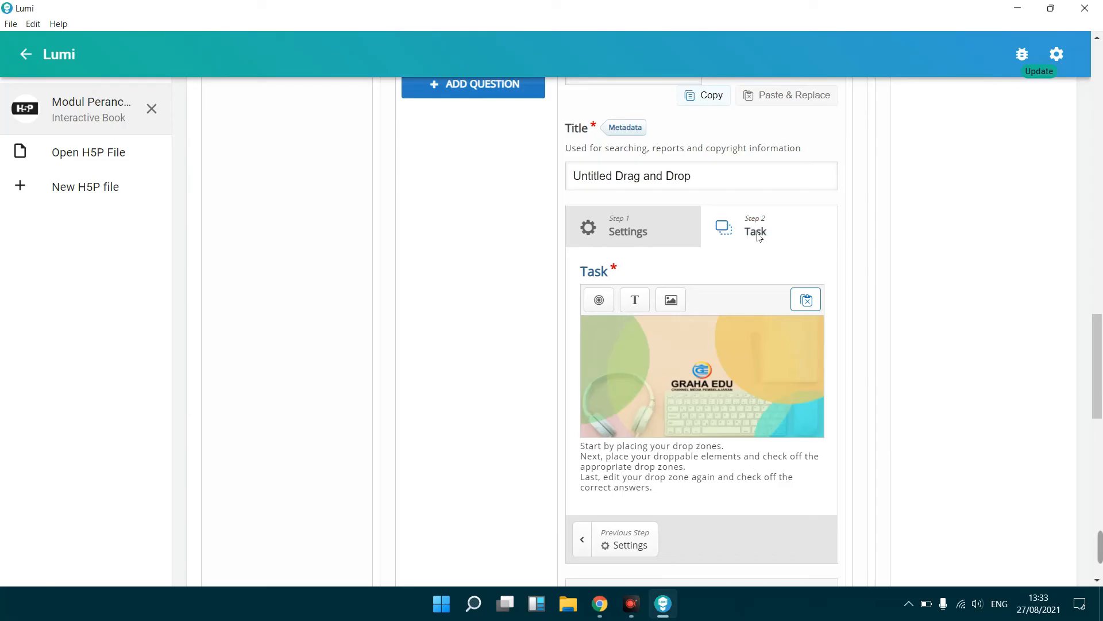
left_click_drag(1100, 326, 1100, 366)
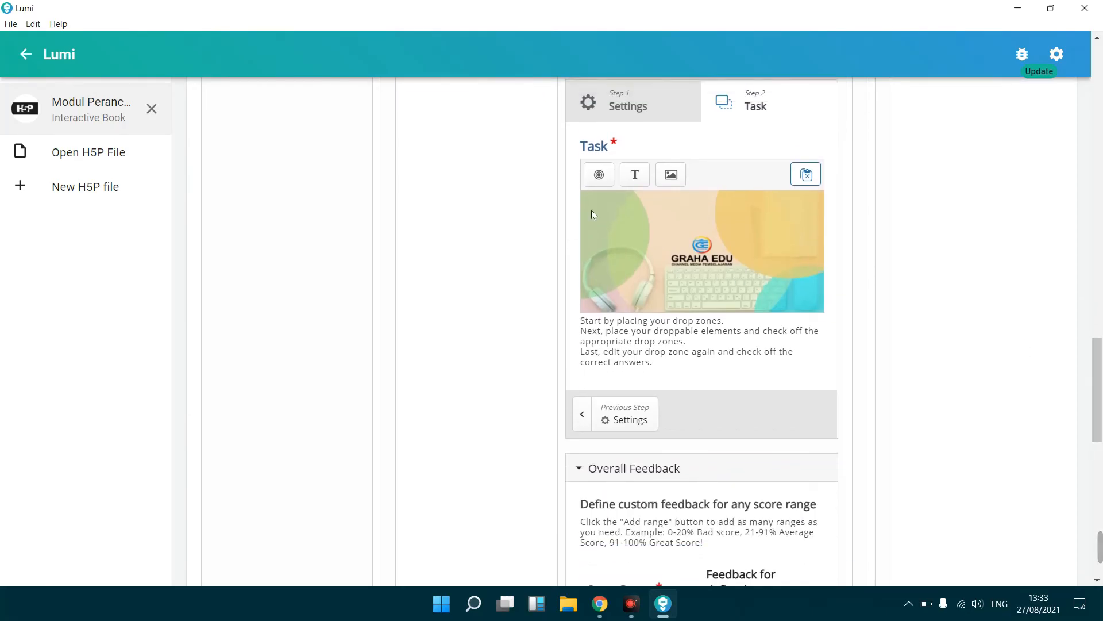
left_click(601, 176)
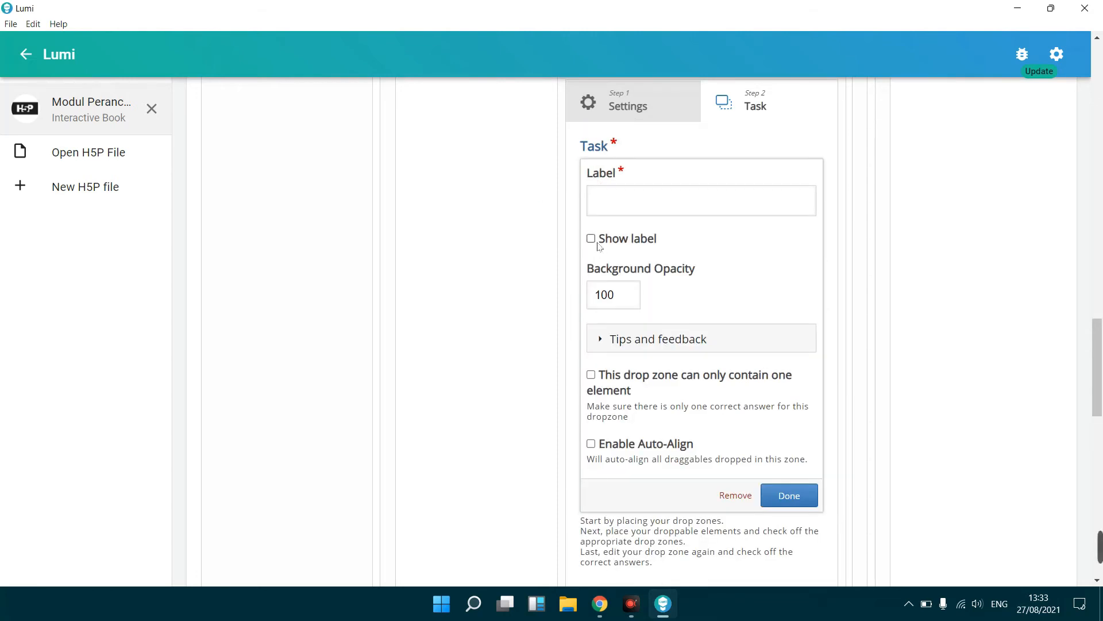
left_click(635, 199)
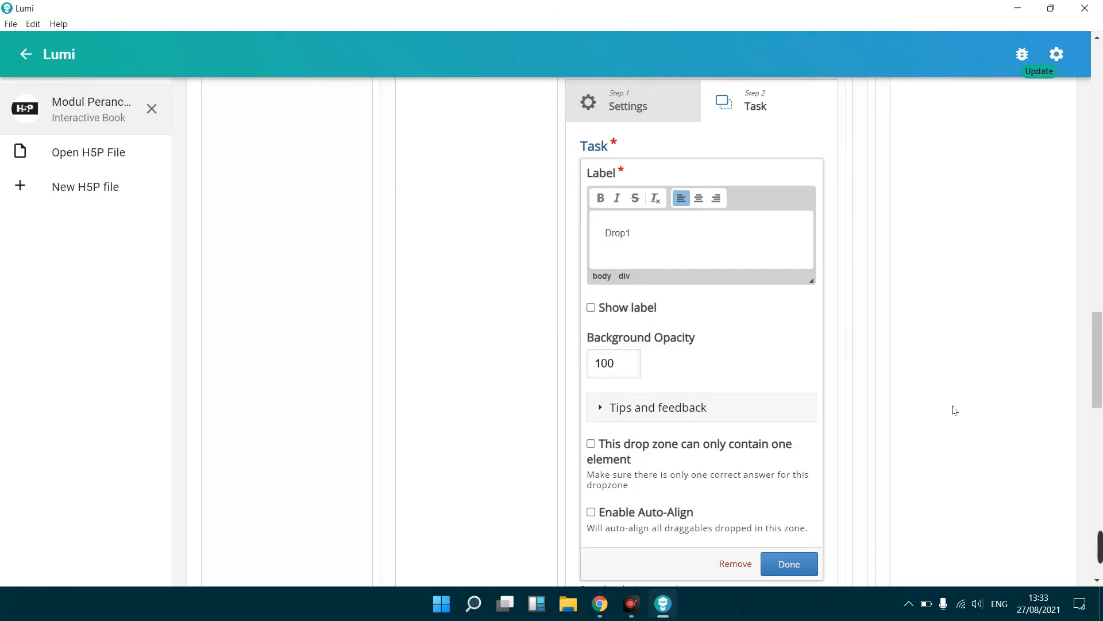
left_click(789, 564)
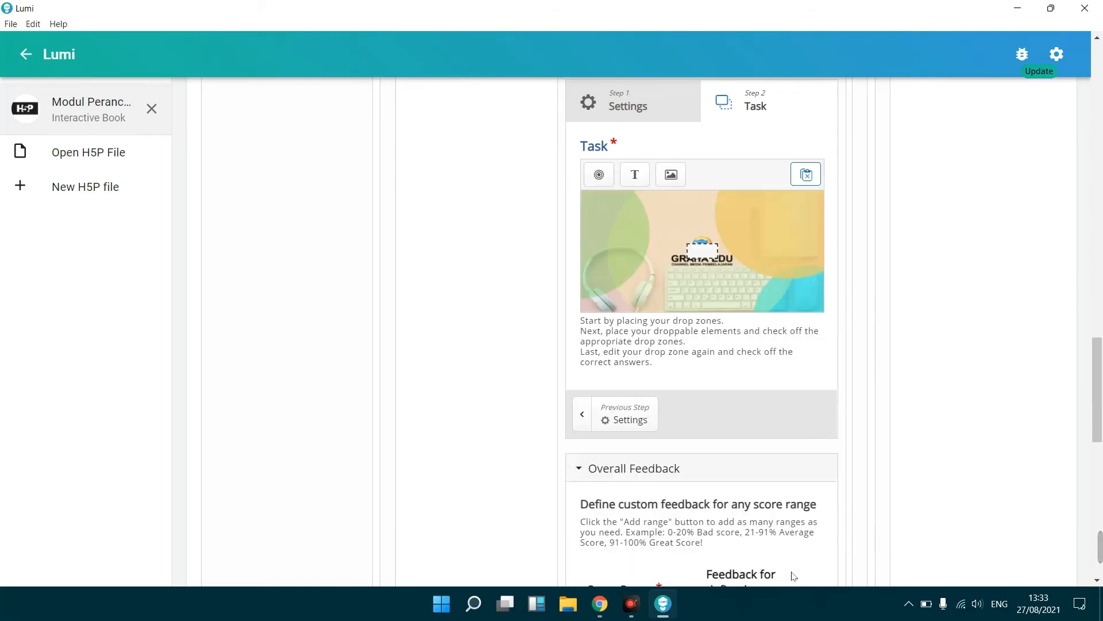
left_click_drag(708, 253, 739, 239)
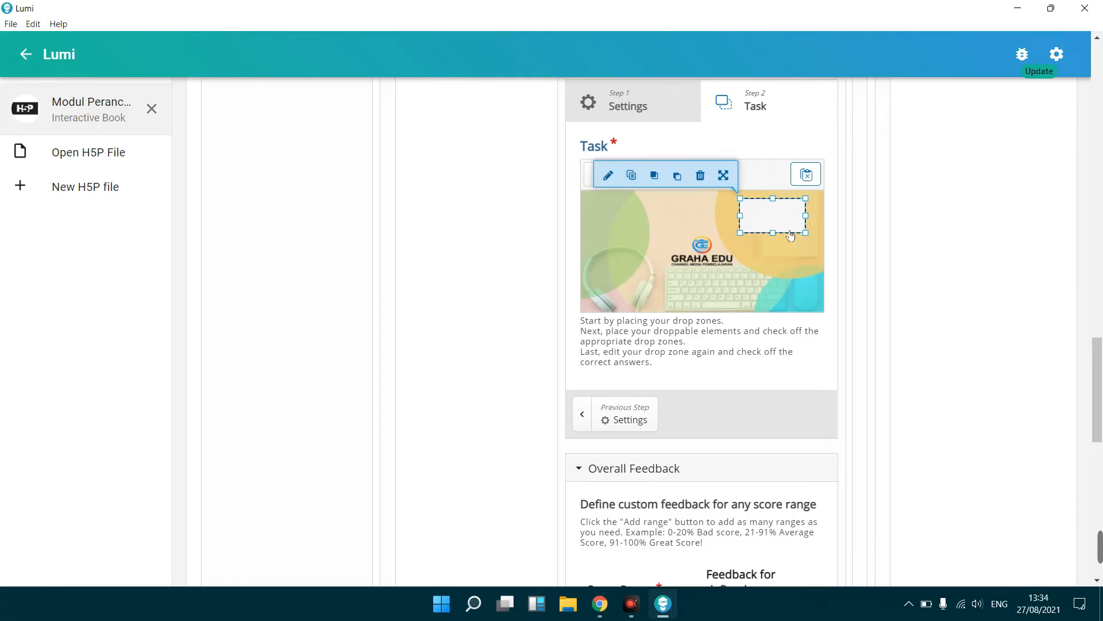
left_click(662, 231)
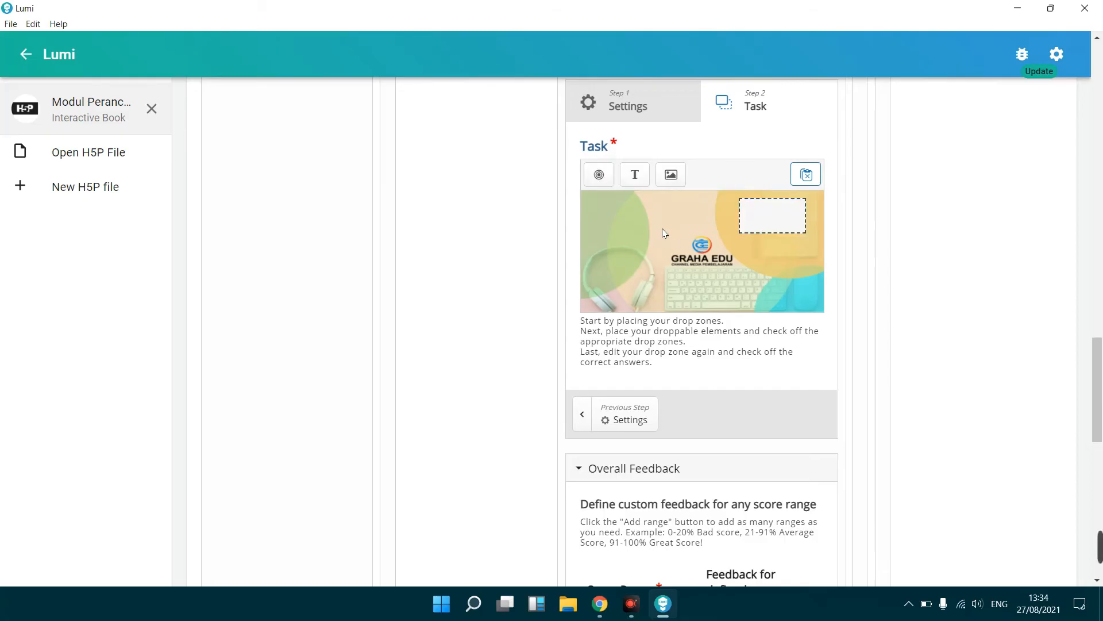
Step: Create a second drop zone labelled "Drop 2", place it directly below the first one and widen it
left_click(601, 175)
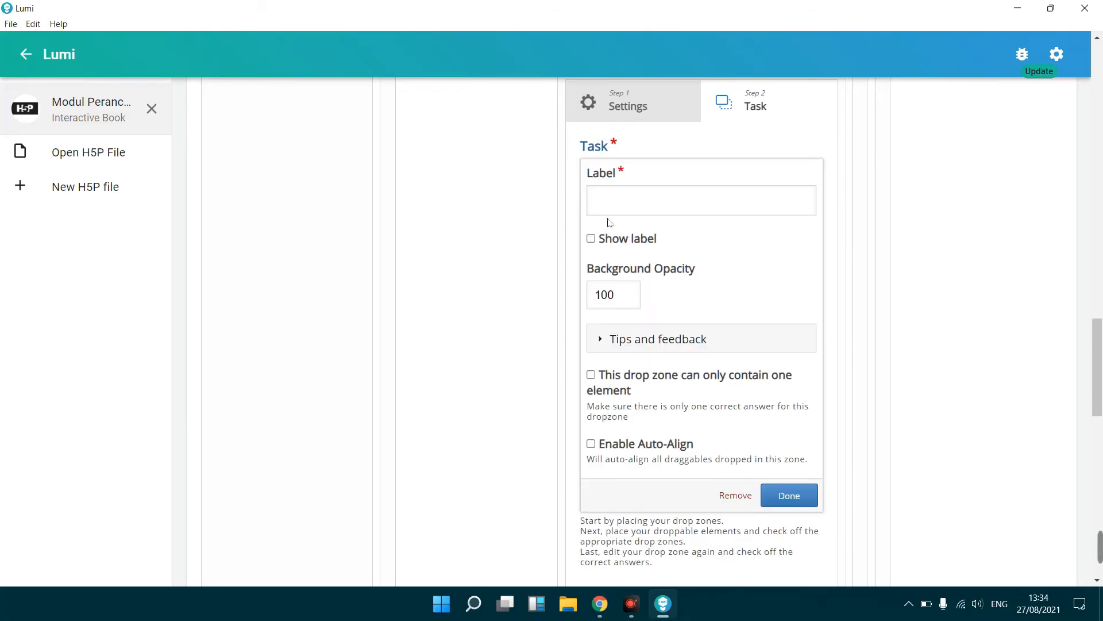
left_click(665, 200)
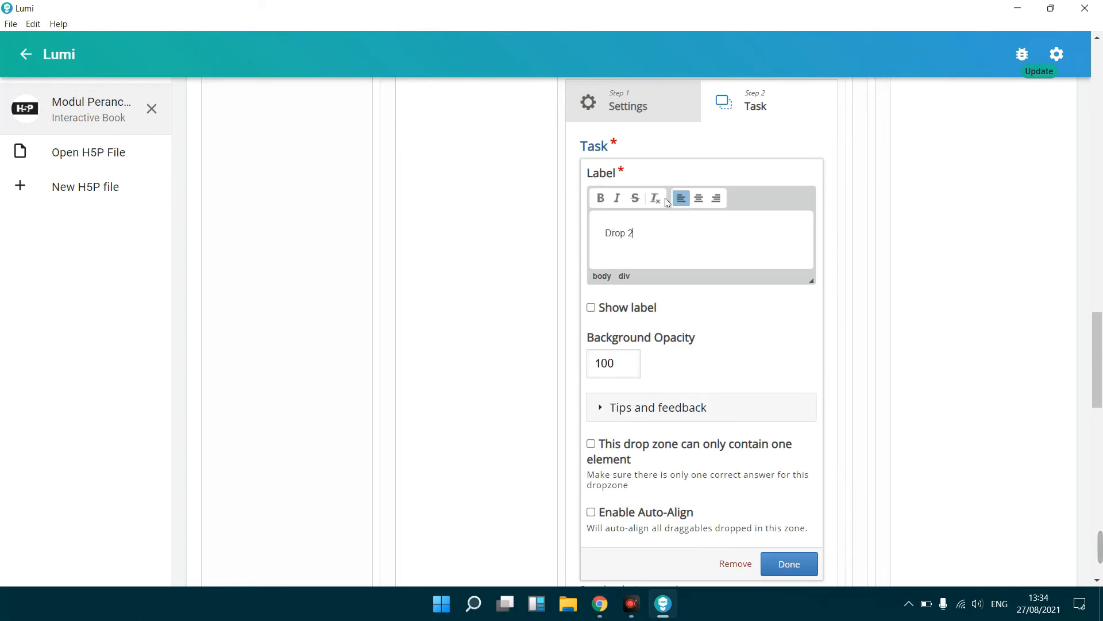
left_click(785, 565)
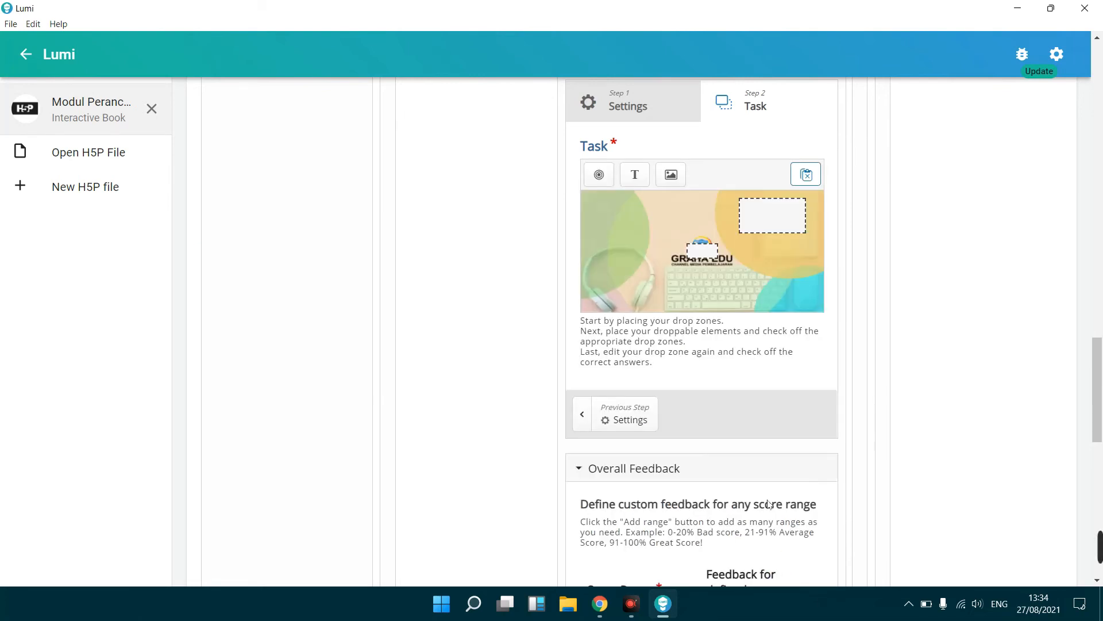
left_click_drag(706, 248, 808, 291)
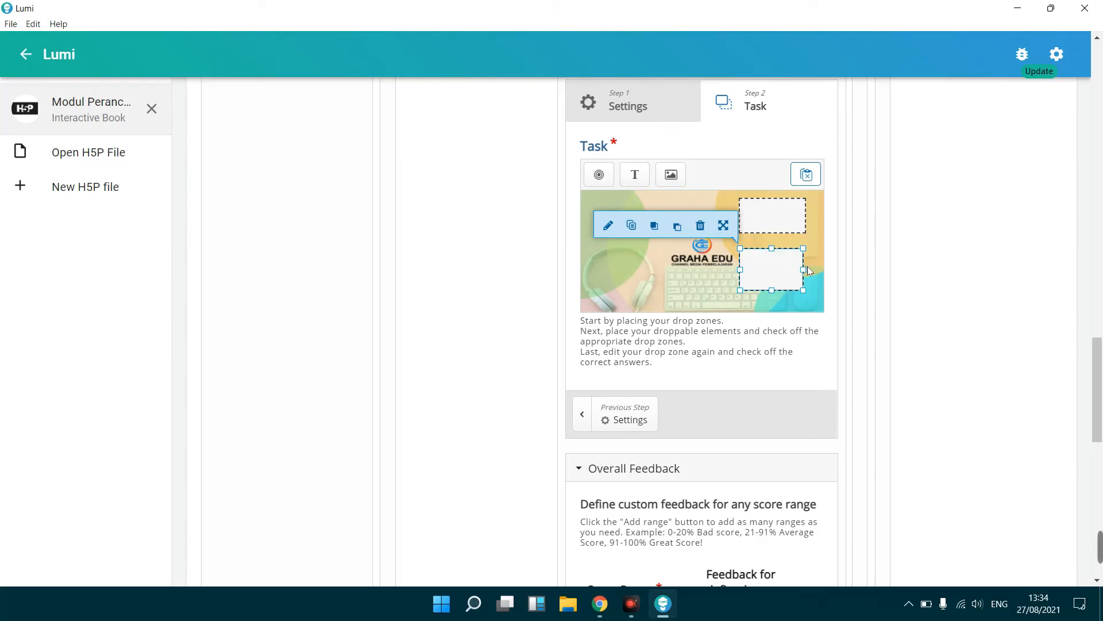
left_click_drag(808, 267, 816, 271)
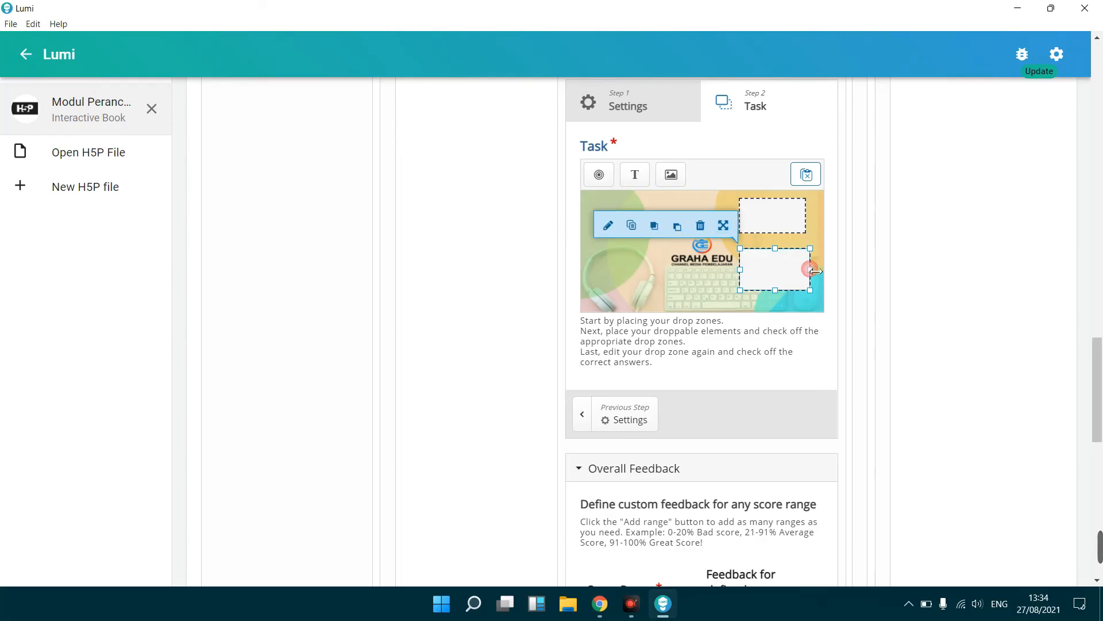
Step: Add a draggable text element containing a person's name, assign it to Drop1, and place it in the background's upper left area
left_click(646, 180)
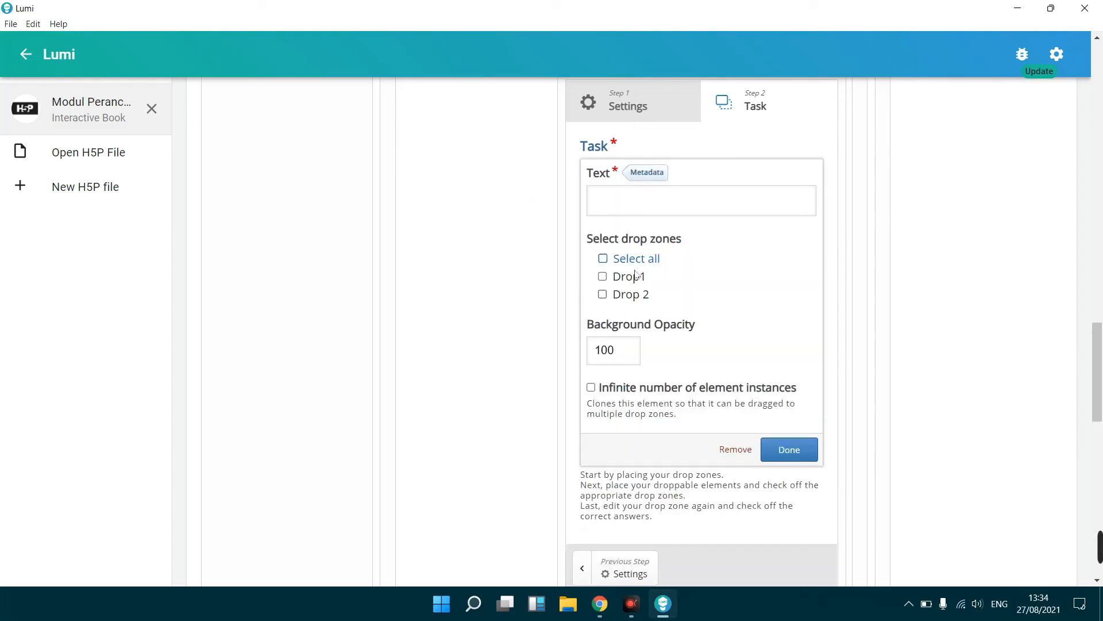
left_click(632, 201)
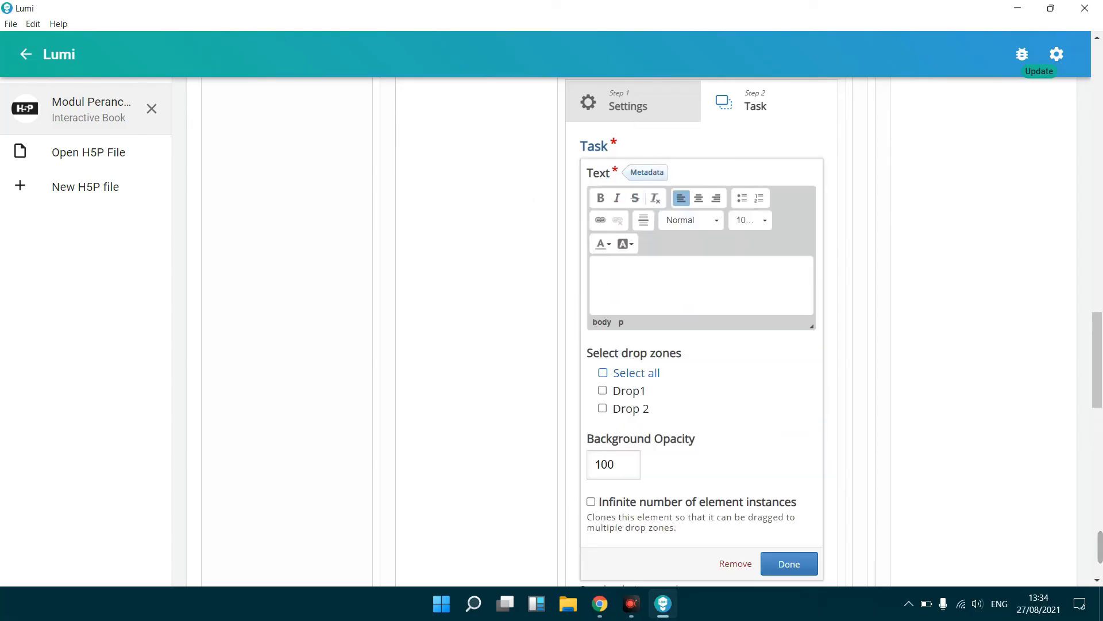
type("Hamdan")
left_click(600, 392)
left_click(602, 392)
left_click(791, 567)
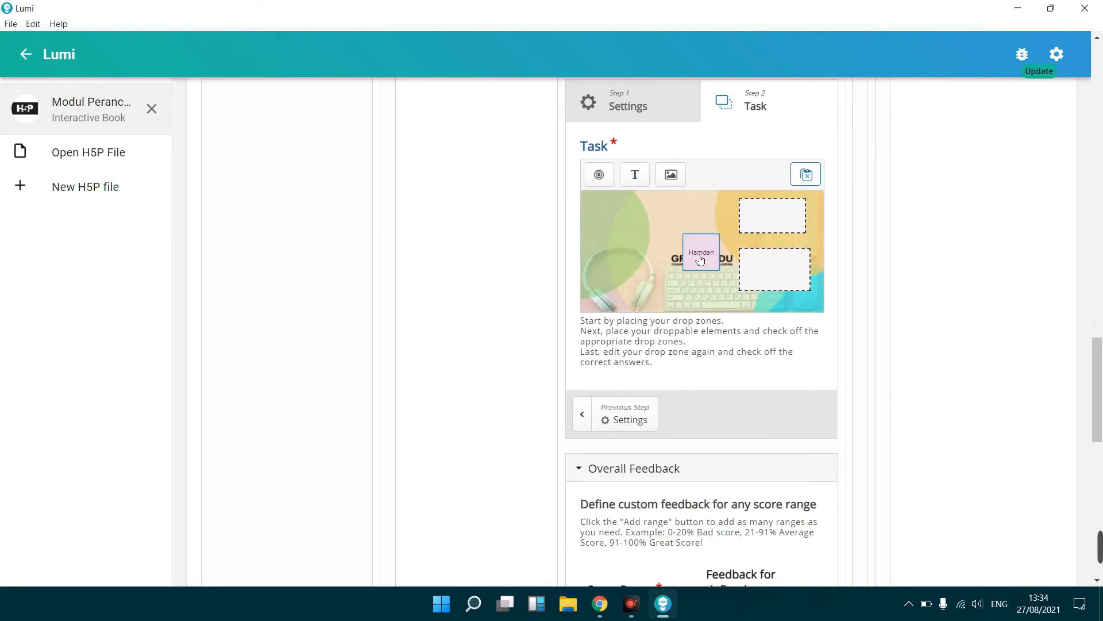
left_click_drag(700, 259, 619, 224)
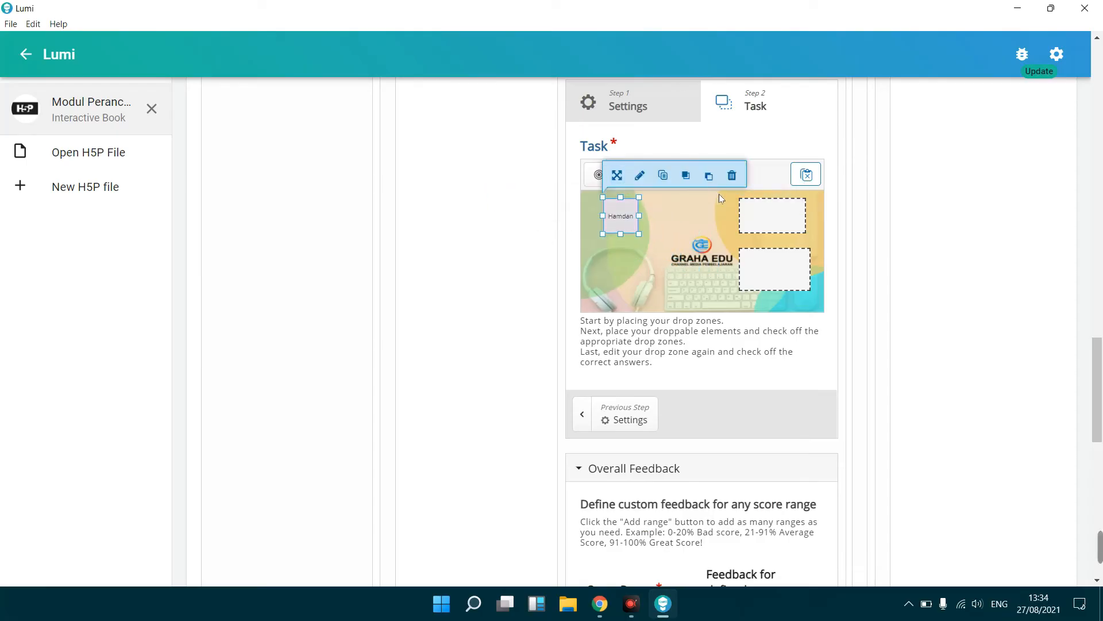
Step: Add a draggable image element to the task using the picture "Logo UIN Walisongo"
left_click(671, 177)
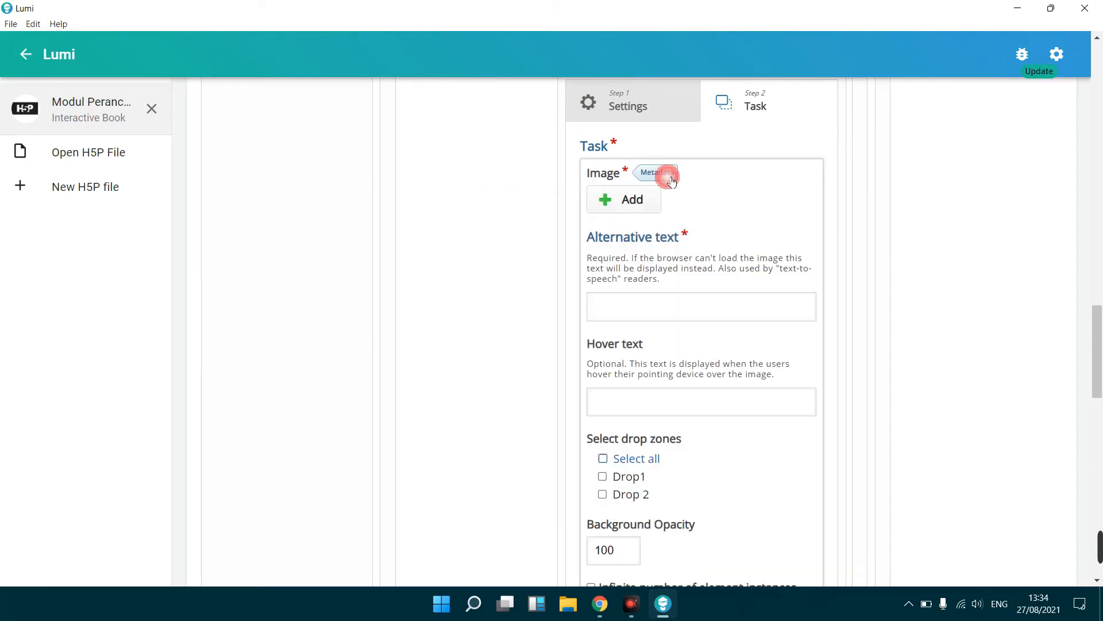
left_click(632, 202)
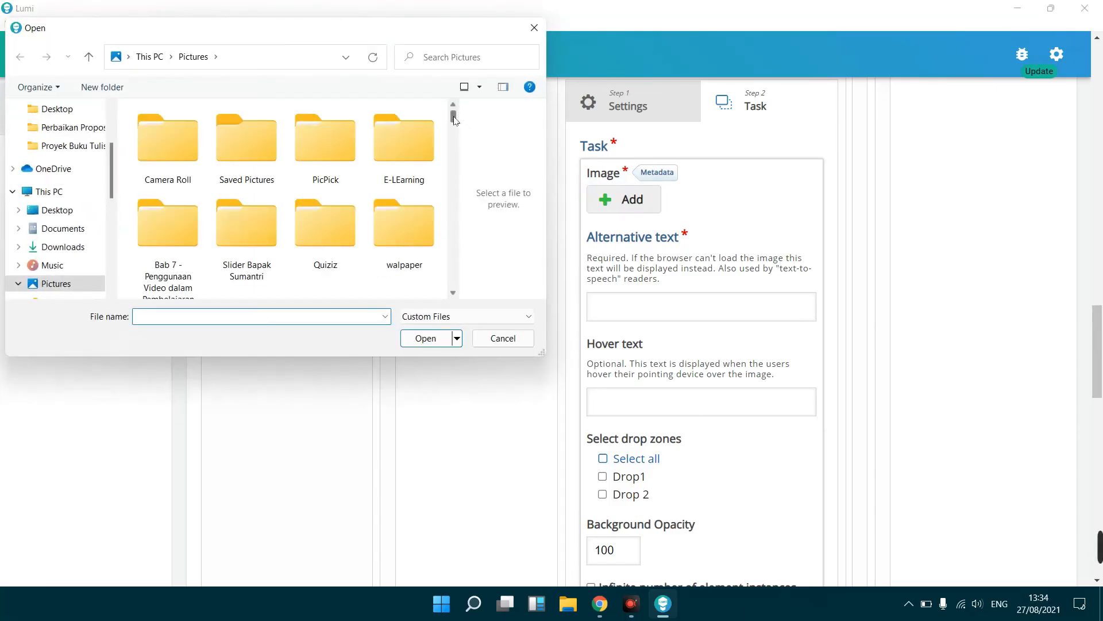
left_click_drag(454, 119, 454, 277)
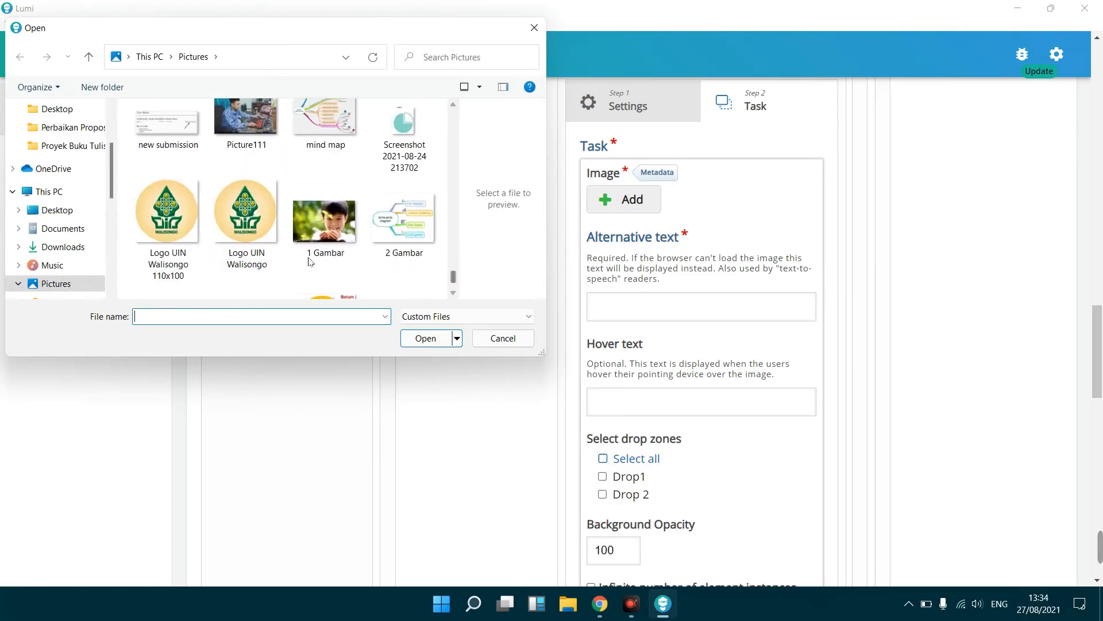
left_click(250, 241)
left_click(425, 338)
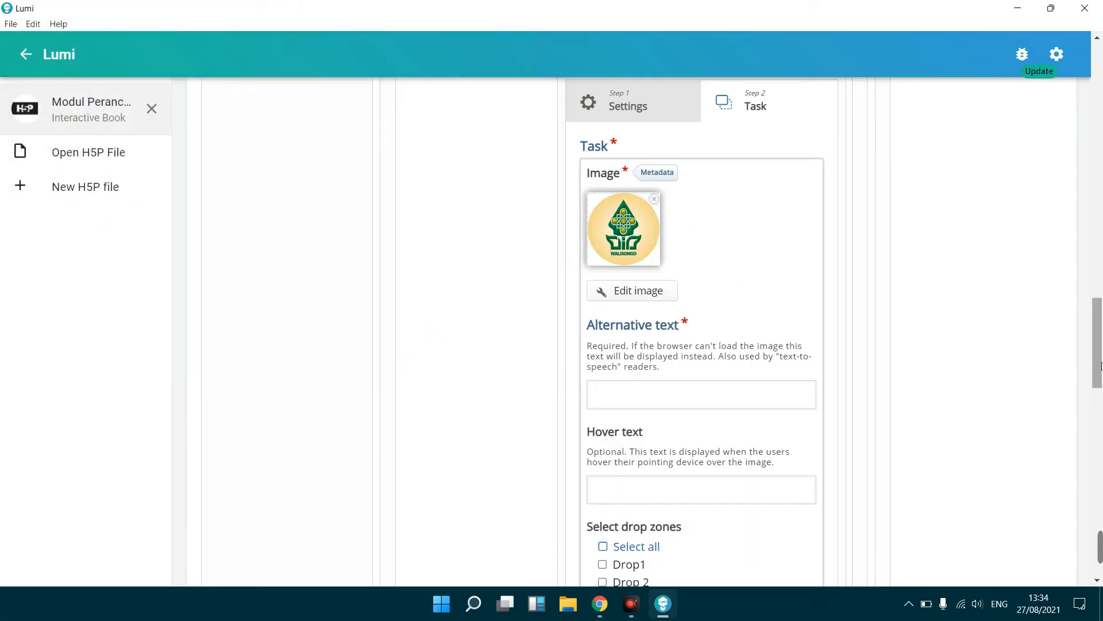
Step: Set the alternative text of the draggable image to "Logo"
scroll(1101, 366, "down", 5)
scroll(1100, 365, "up", 4)
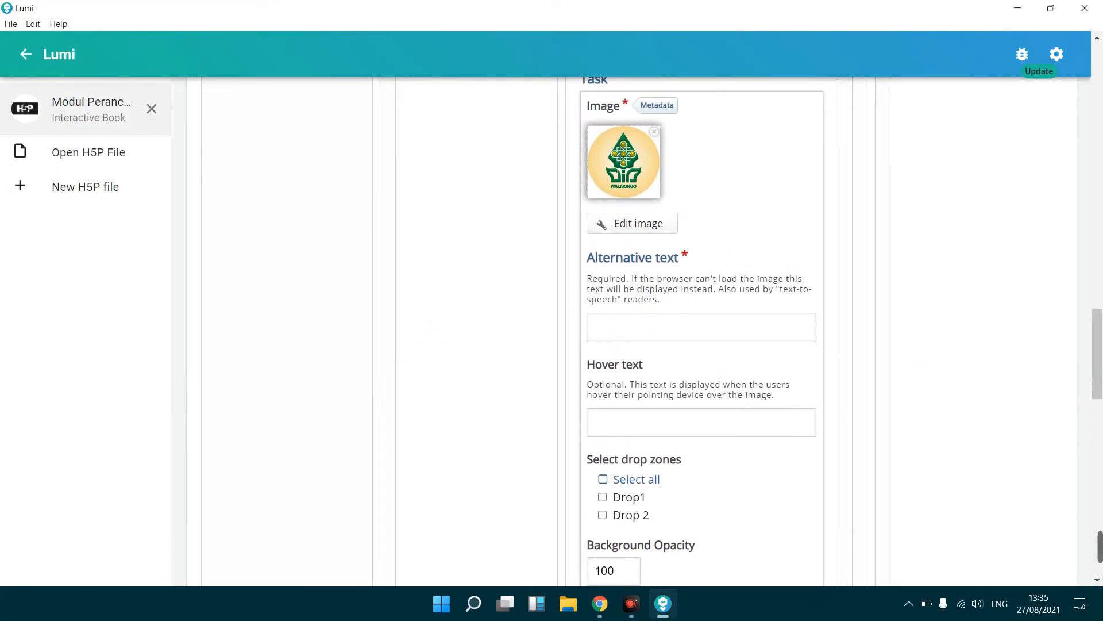
left_click(635, 328)
type("Logo")
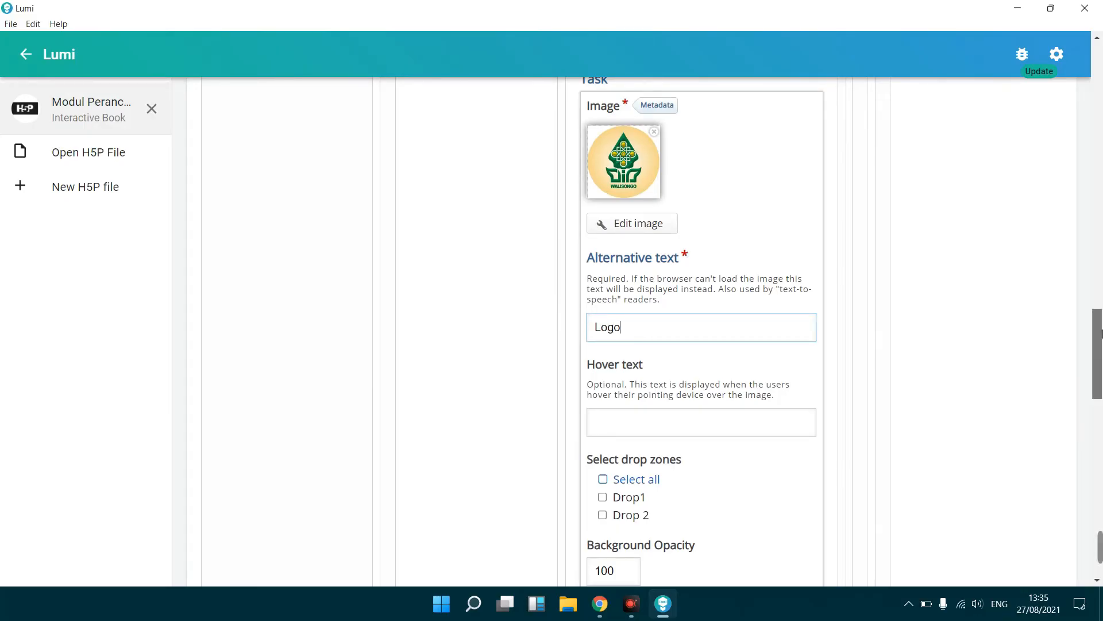
Step: Assign the draggable logo image to Drop 2 and place it beside the text element in the background's upper left area
scroll(1097, 356, "down", 3)
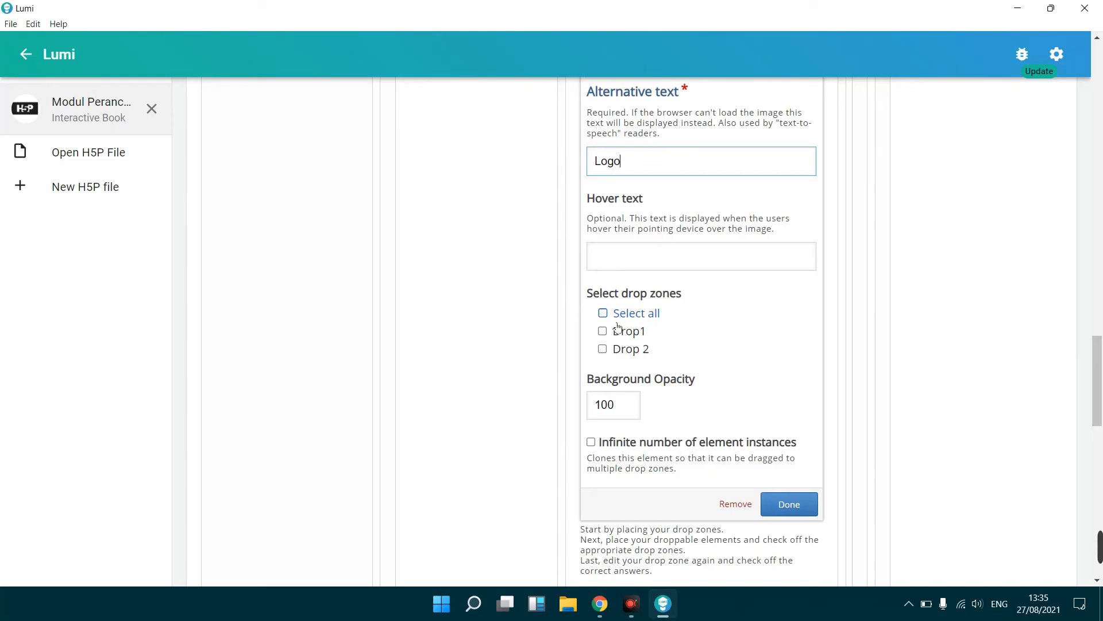
left_click(602, 349)
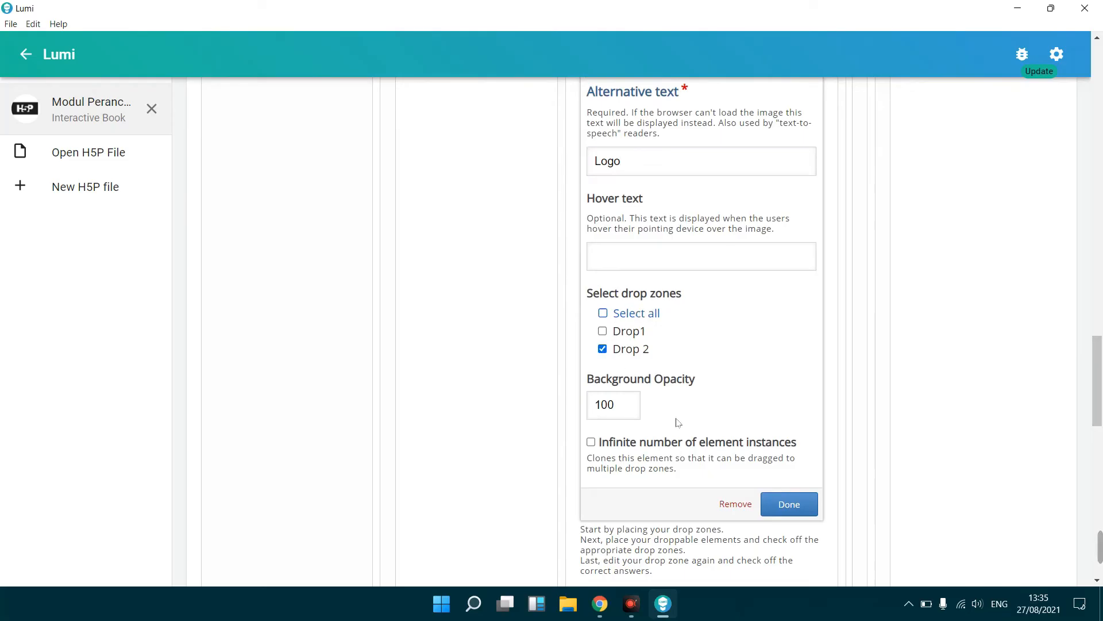
left_click(795, 503)
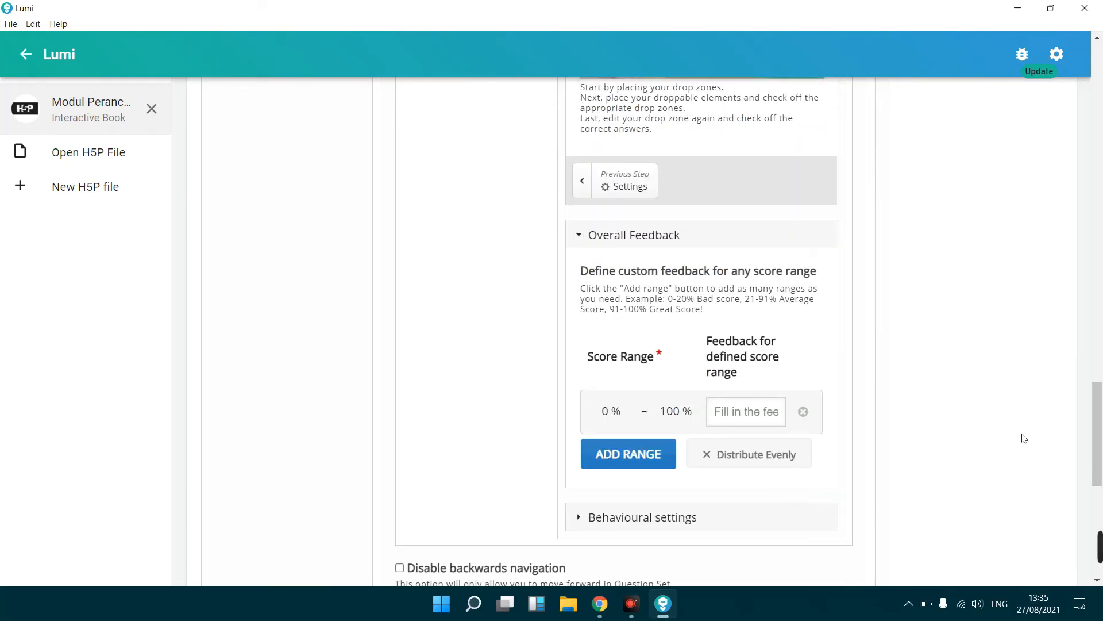
scroll(1079, 390, "up", 5)
scroll(1079, 389, "up", 1)
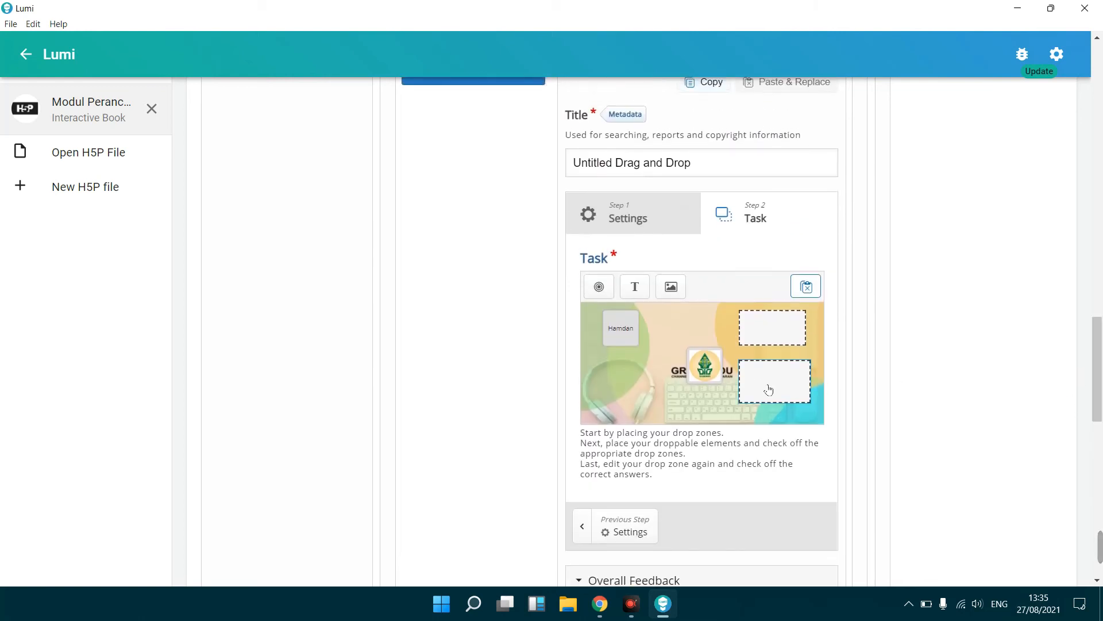
left_click_drag(698, 382, 669, 348)
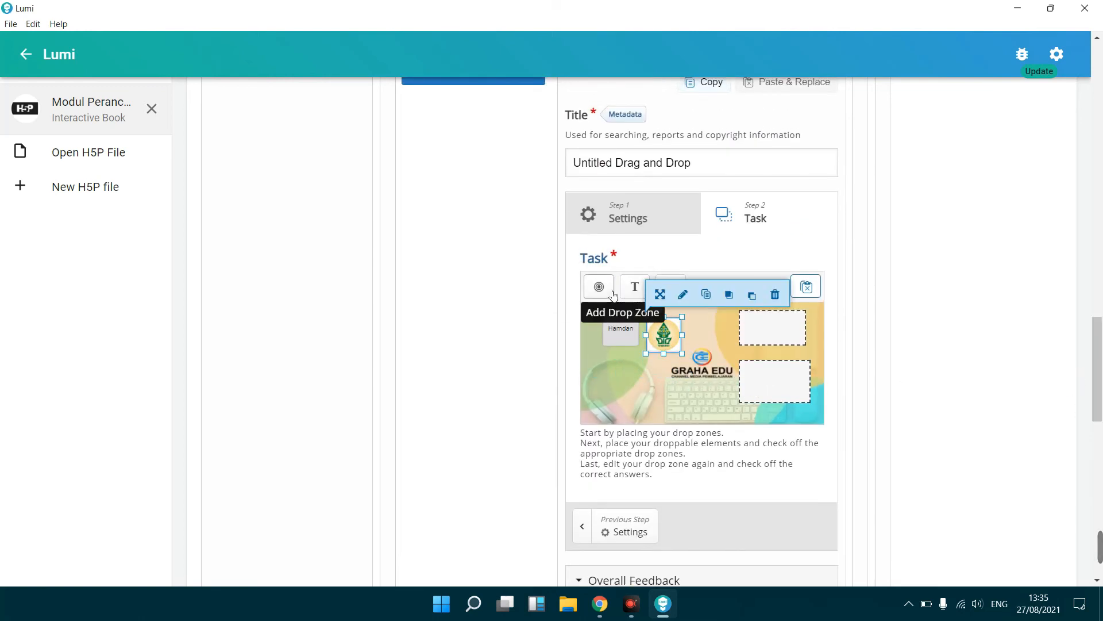
left_click(611, 396)
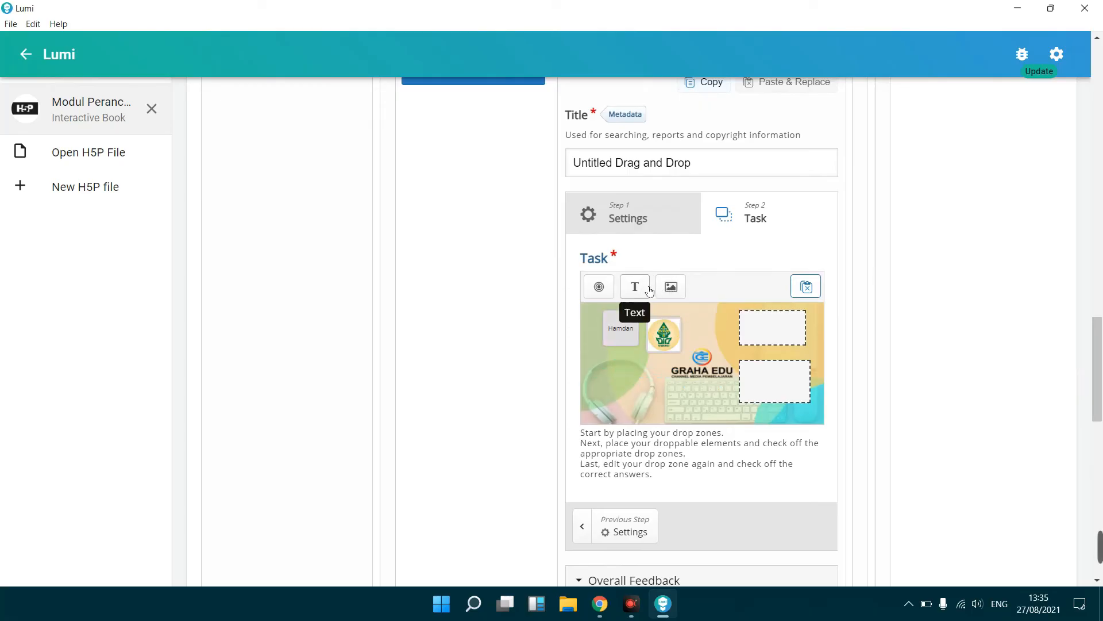
Step: Add a second draggable image element to the task using the picture "pie"
left_click(670, 294)
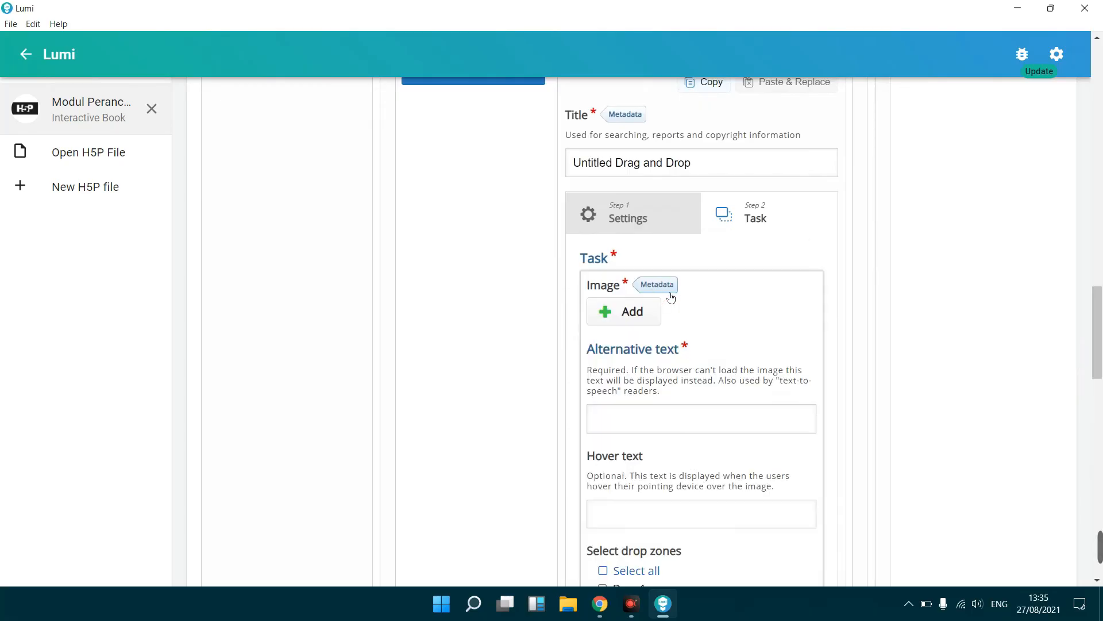
left_click(631, 314)
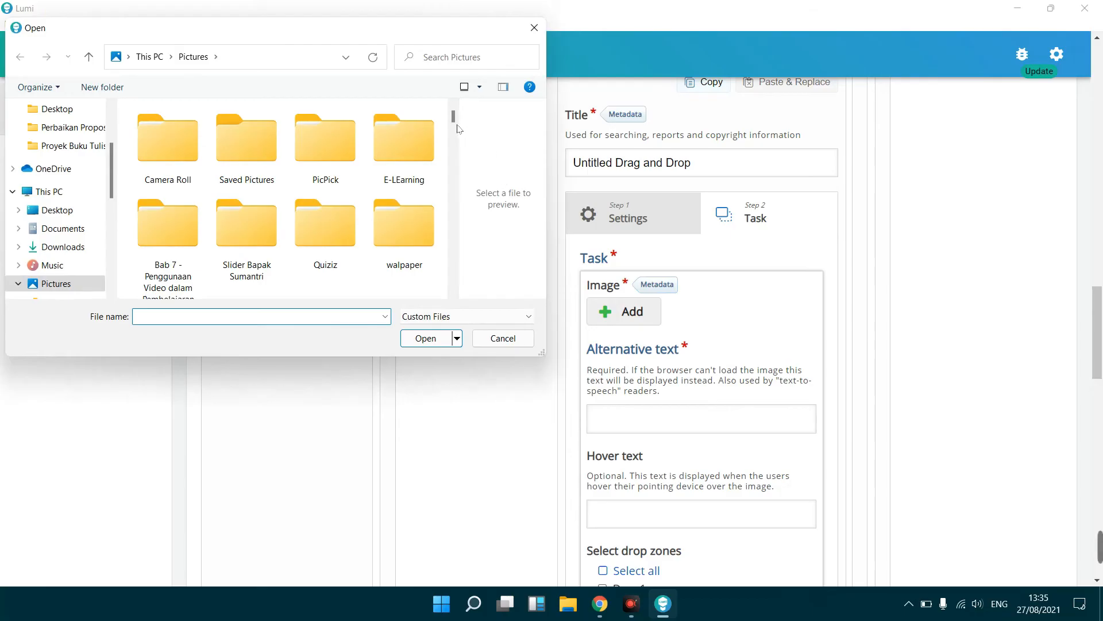
left_click_drag(454, 121, 458, 285)
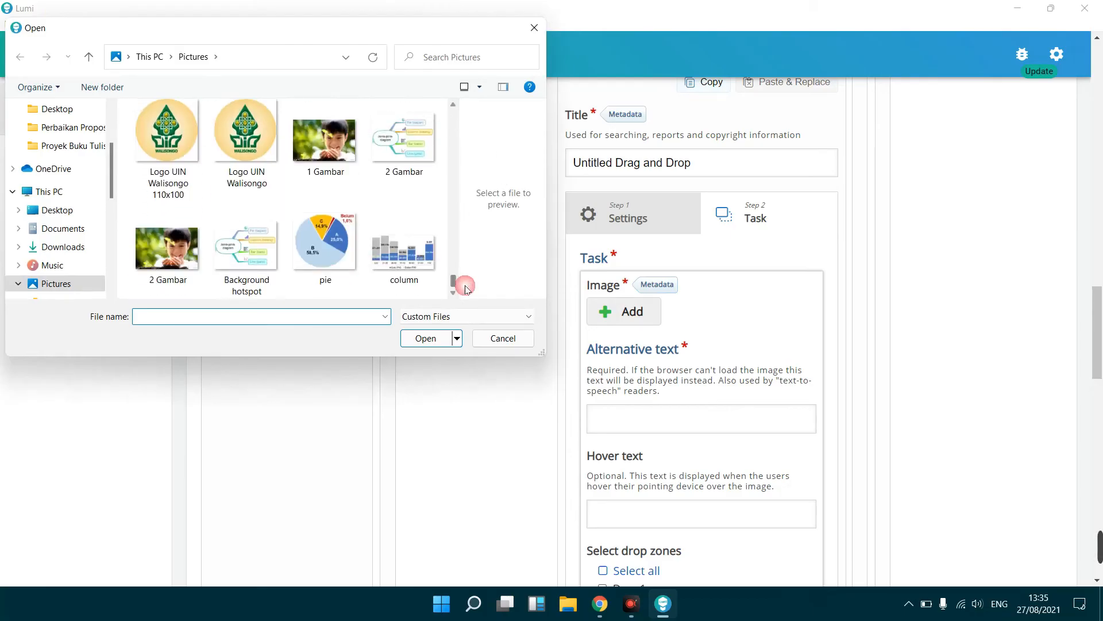
left_click(305, 236)
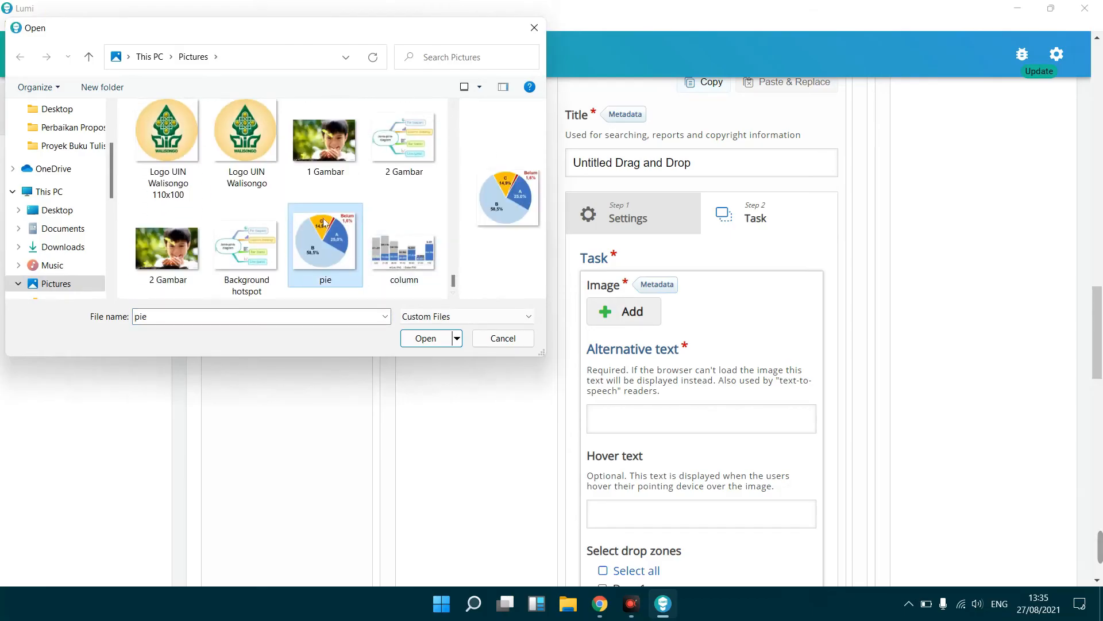
left_click(423, 345)
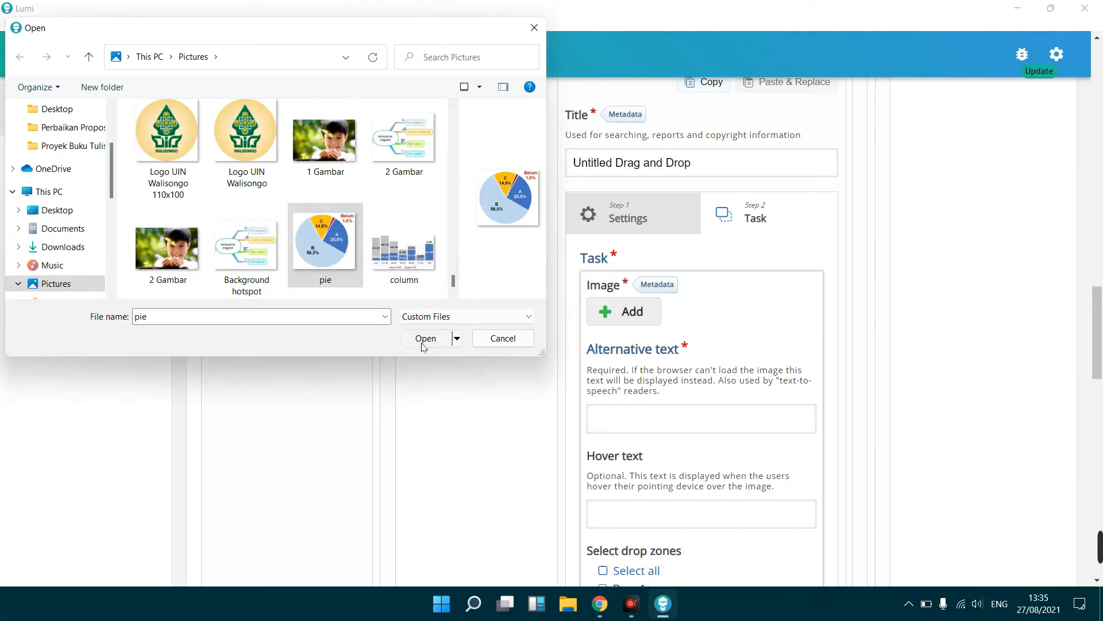
Step: Set the pie image's alternative text to "Pie" and assign it to both Drop1 and Drop 2
left_click_drag(1101, 305, 1101, 336)
left_click(755, 331)
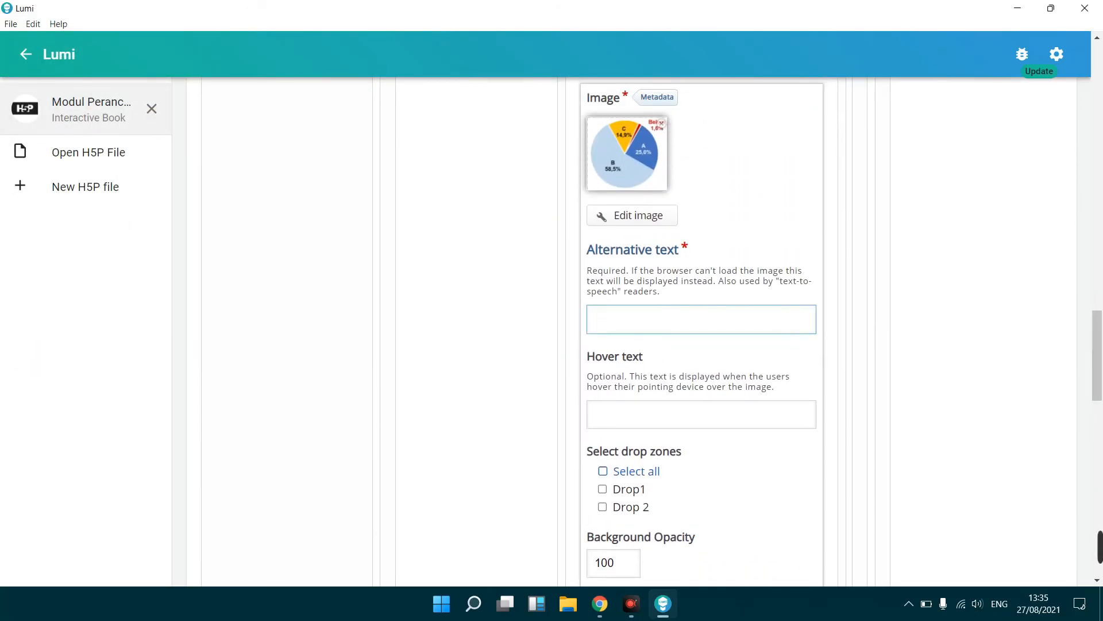
type("Pie")
left_click(604, 494)
left_click(602, 490)
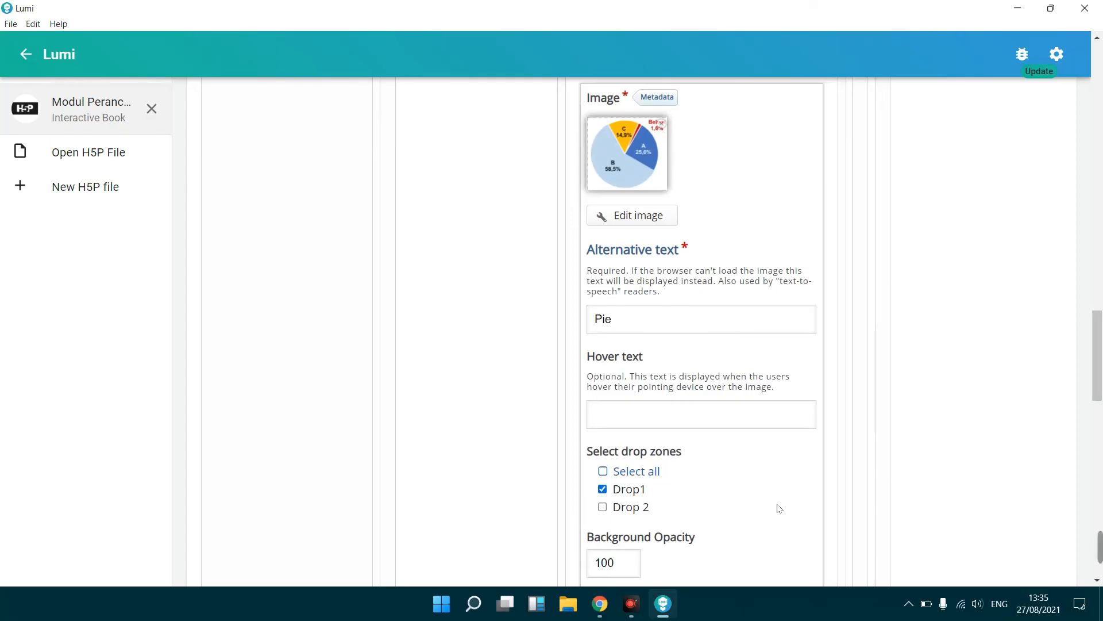
left_click(602, 507)
left_click_drag(1102, 334, 1101, 373)
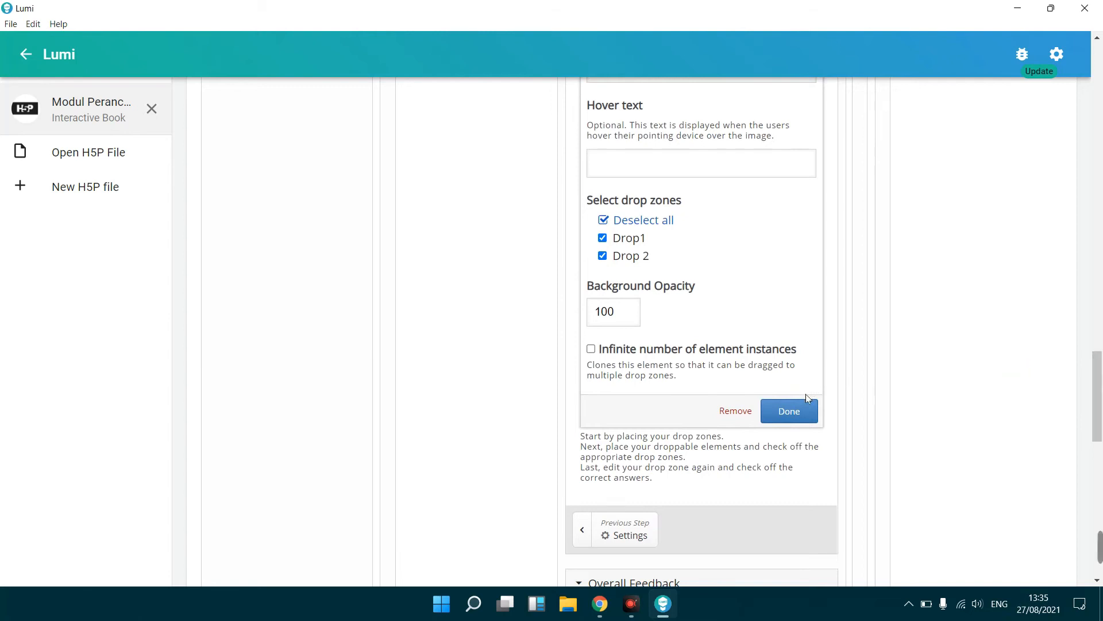
left_click(796, 409)
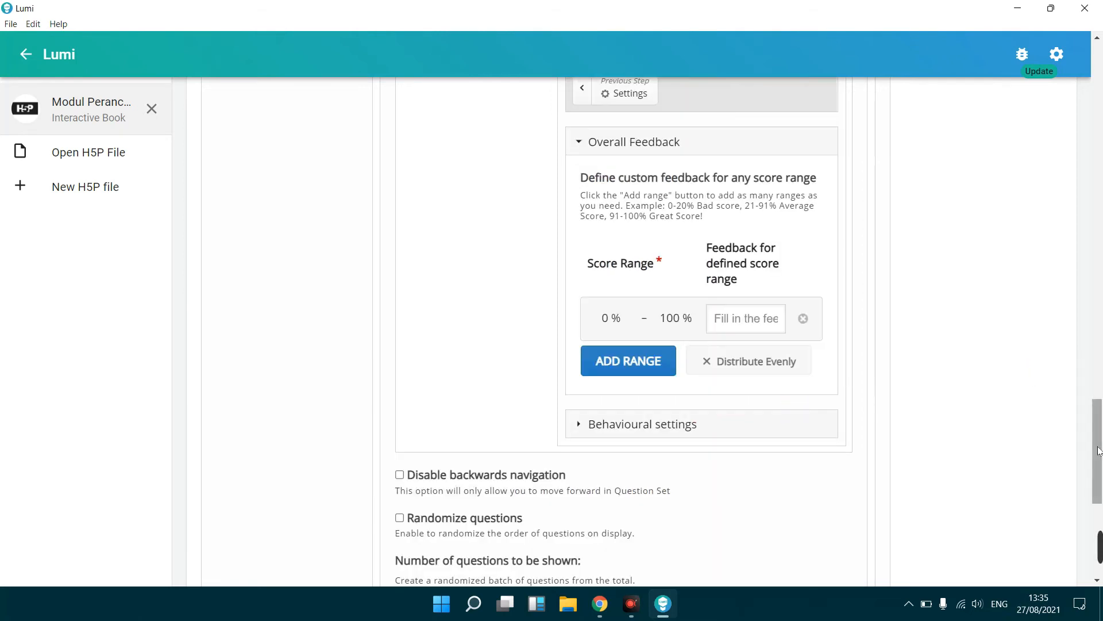
Step: Add a third question of type Fill in the Blanks to the question set
left_click_drag(1095, 444, 1045, 313)
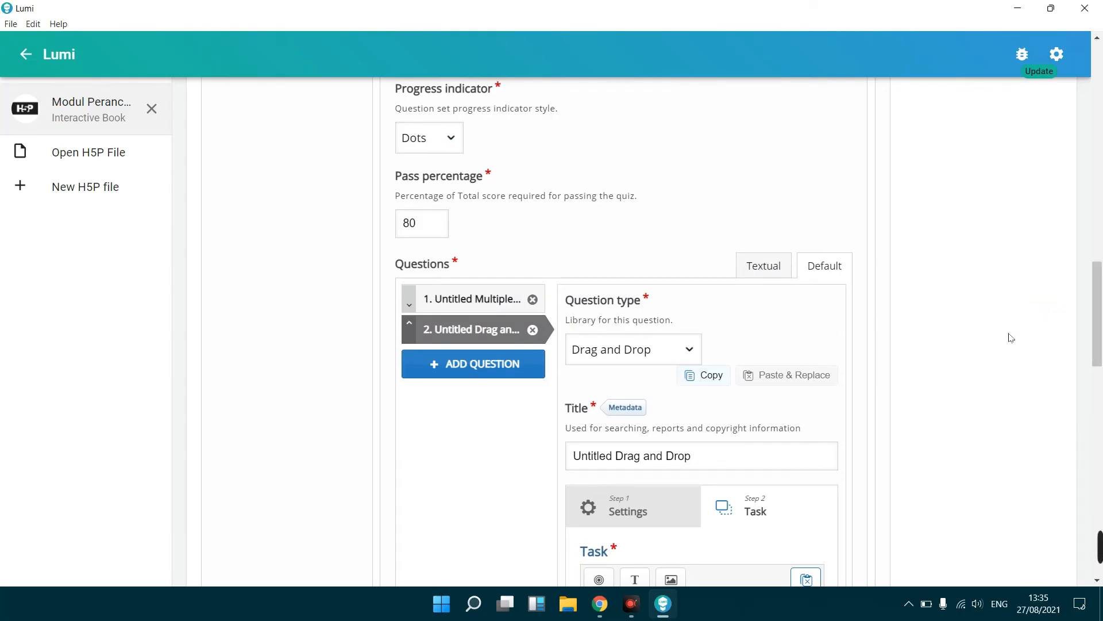
left_click(469, 368)
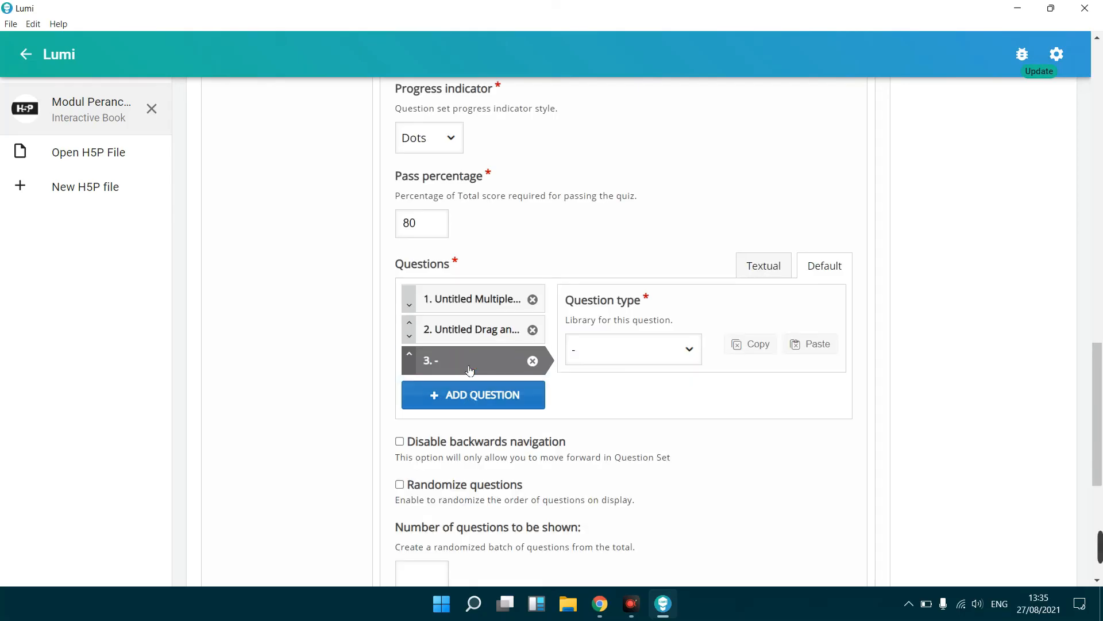
left_click(689, 353)
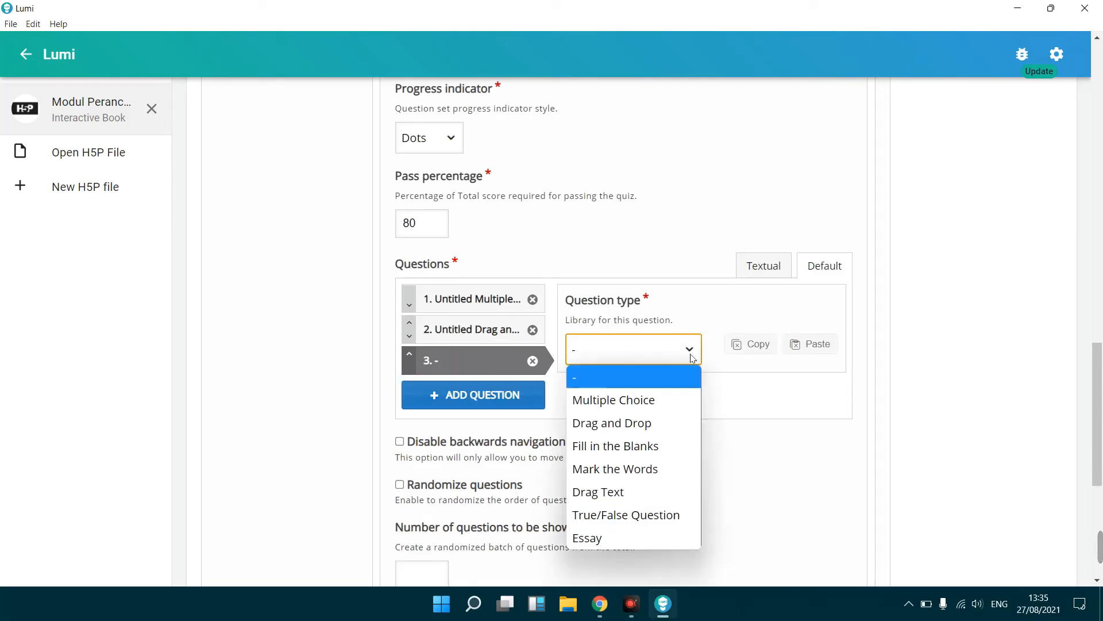
left_click(656, 454)
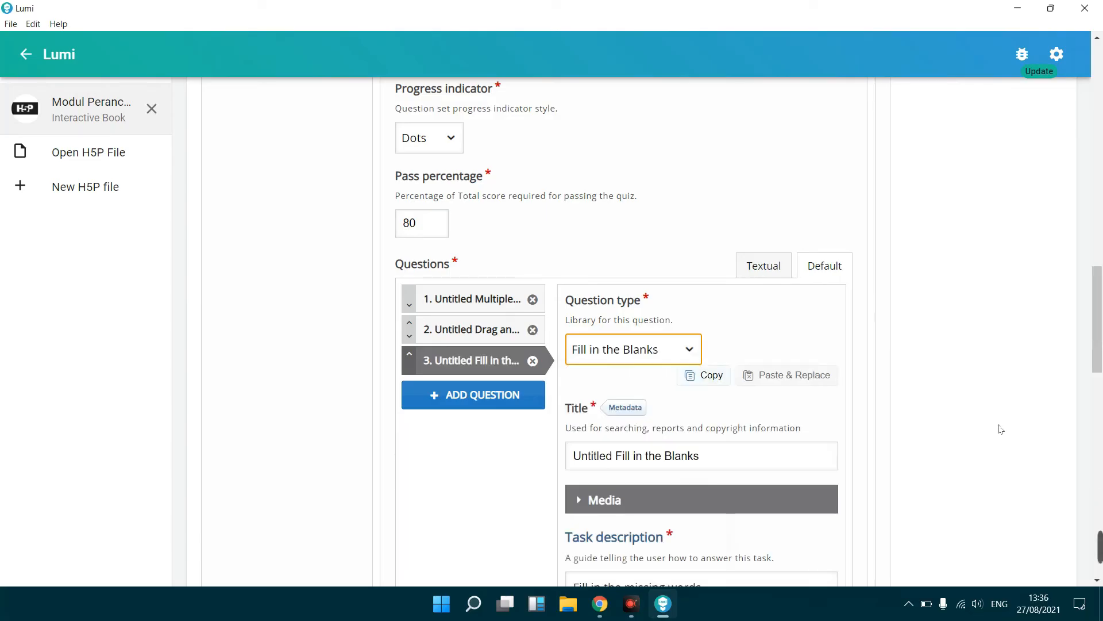
Step: Replace the Fill in the Blanks task description with "Isilah bagian kata yang kosong!"
left_click_drag(1096, 347, 1102, 398)
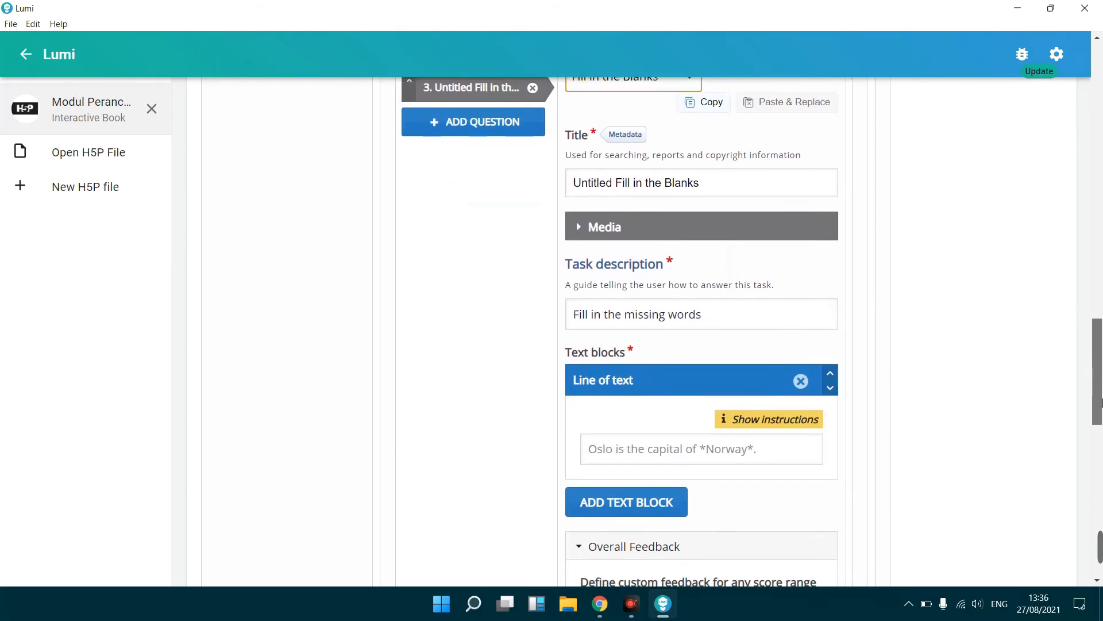
left_click(727, 320)
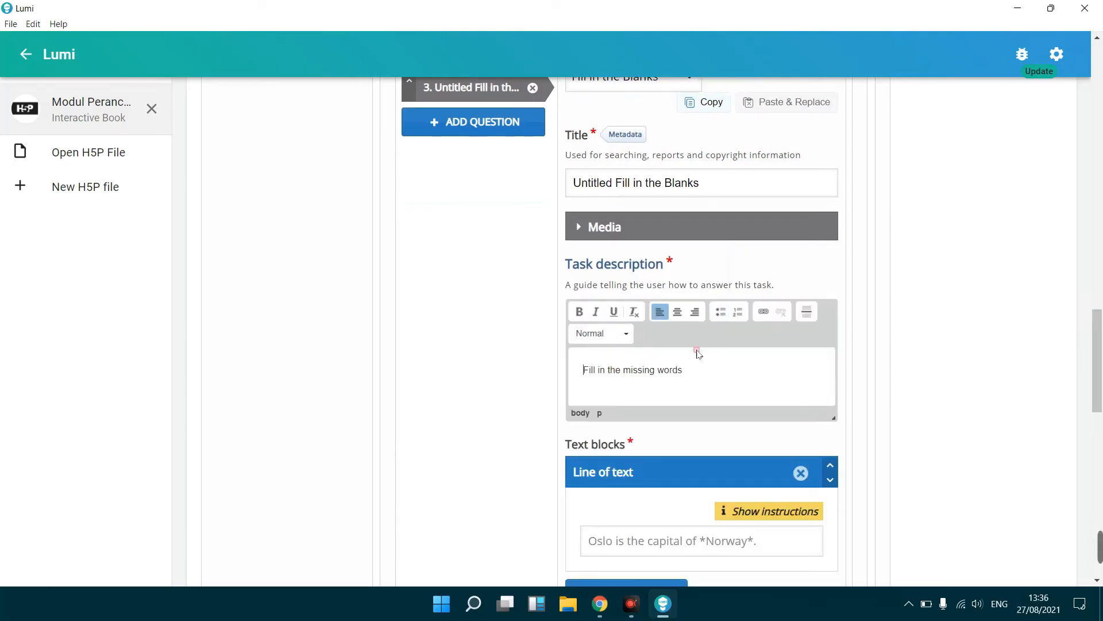
left_click_drag(584, 370, 683, 369)
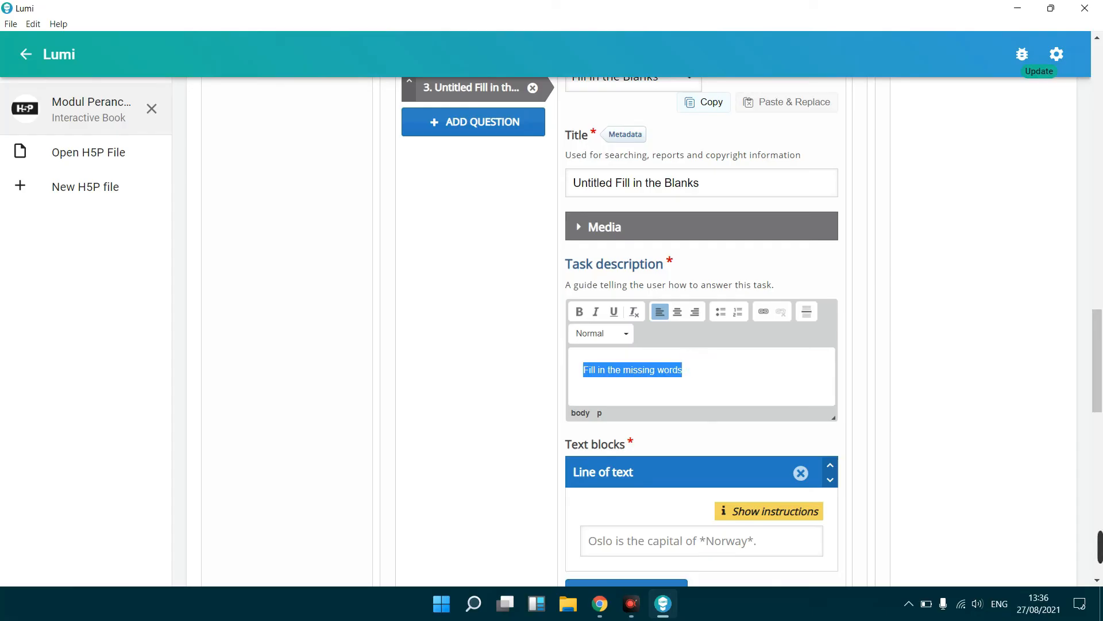
type("Isilah bagian ")
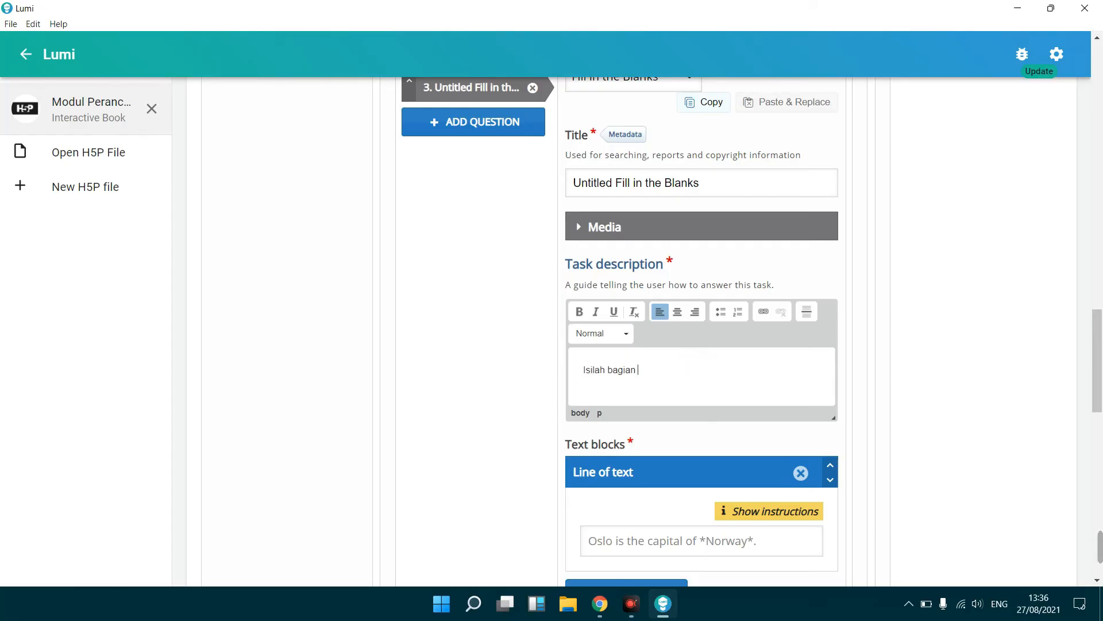
type("kata yang")
key("ctrl+shift+Left")
type("kata yang kosong!")
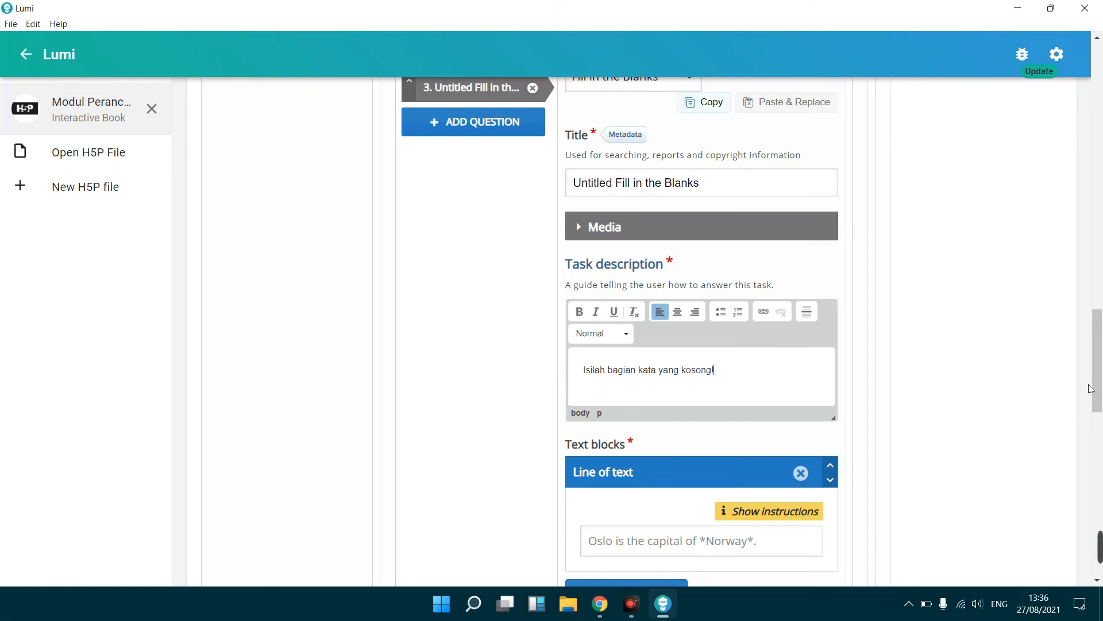
Step: Enter "Jakarta adalah Ibu kota negara *Indonesia*. Negara Indonesia terletak di benua *Asia*." as the question's line of text
scroll(1099, 415, "down", 3)
scroll(1098, 414, "down", 1)
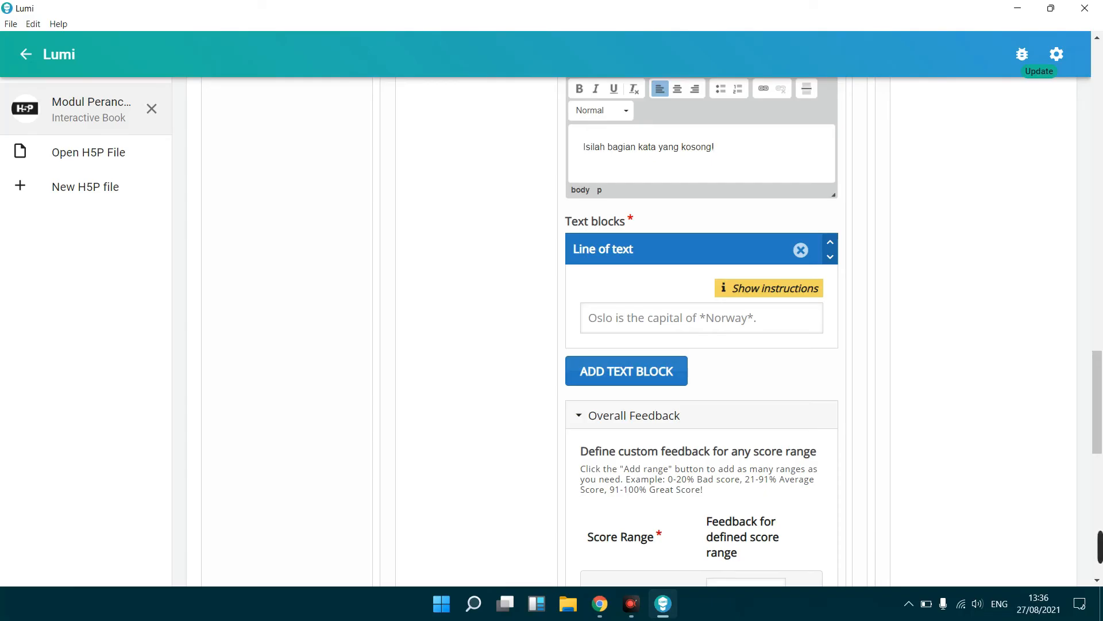
left_click(743, 316)
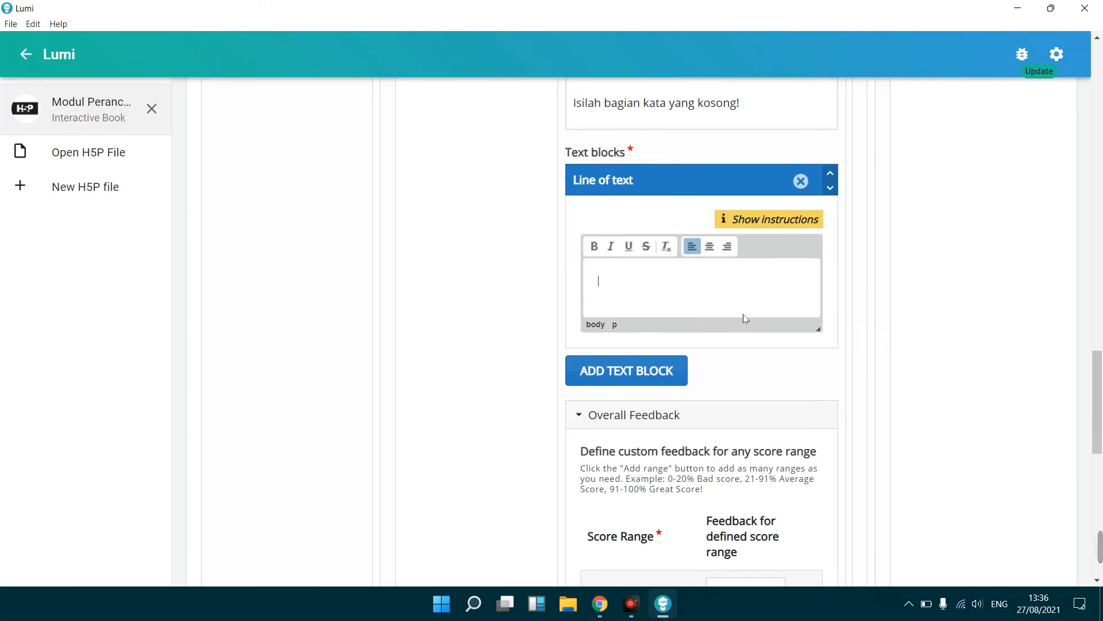
type("Jakarta adalah Ibu kota negara *Indonesia*. J")
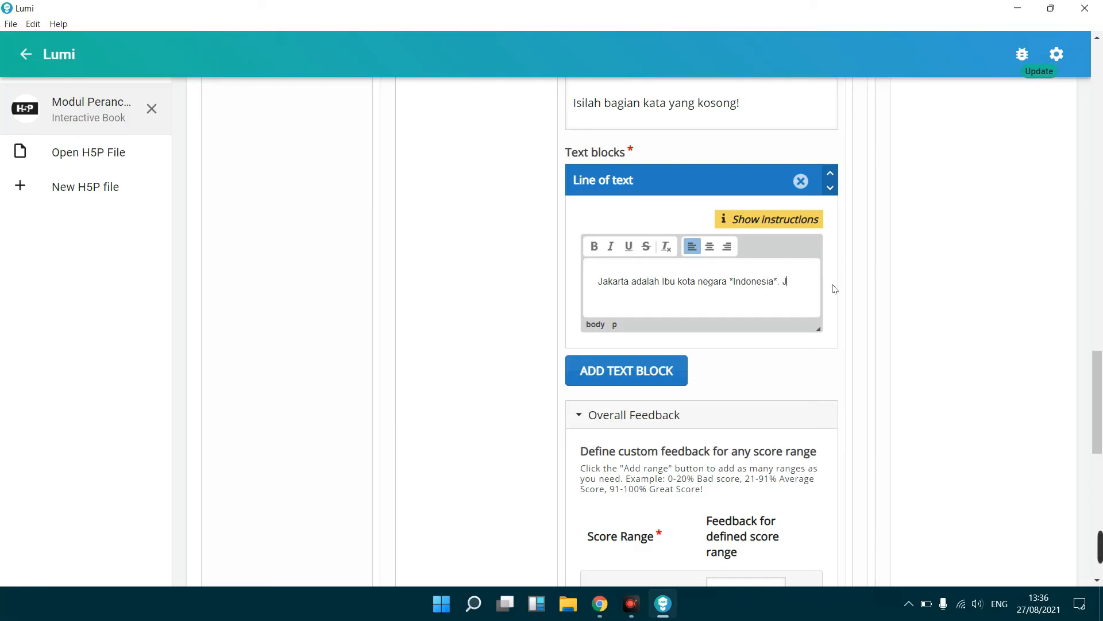
key("BackSpace")
type("Negara")
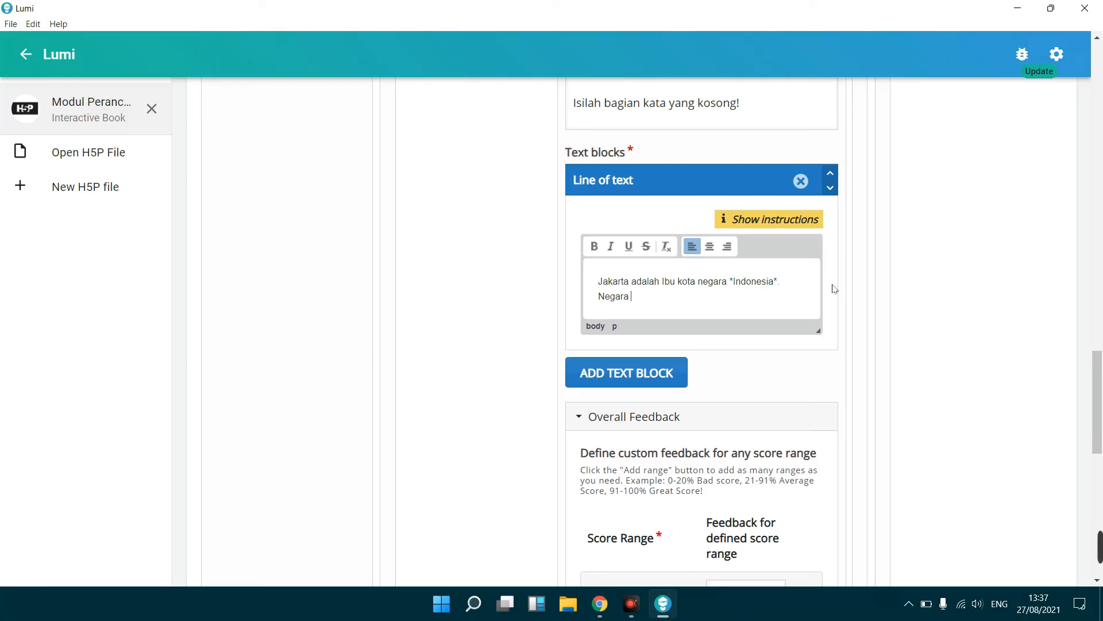
type(" Indonesia terletak di")
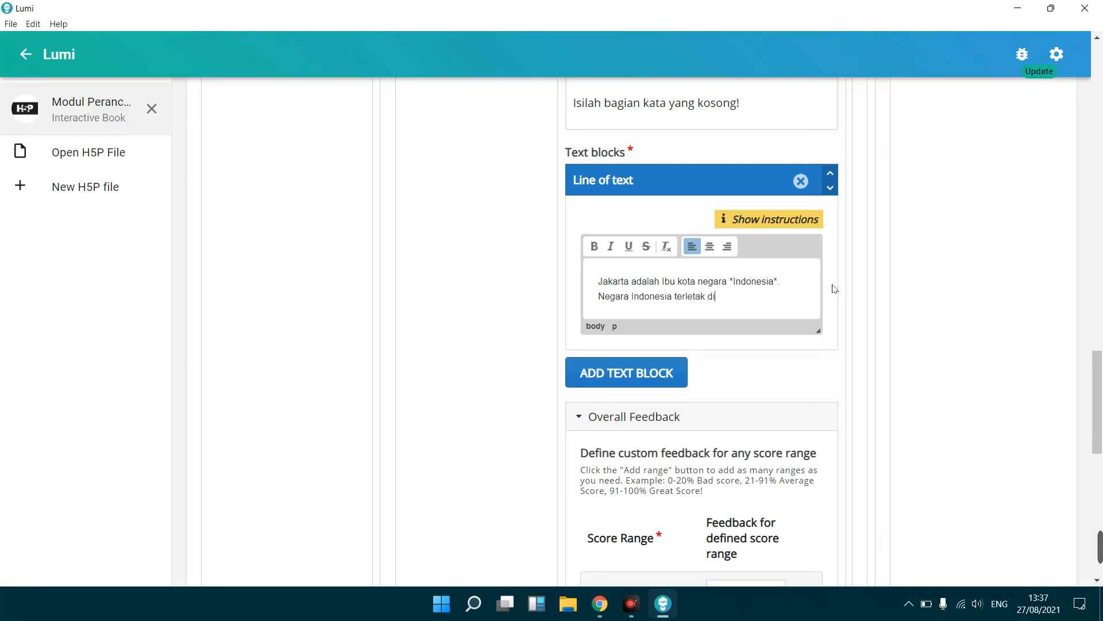
type(" benua *Asia*.")
Step: Add a fourth question of type Essay to the question set
scroll(1101, 442, "down", 4)
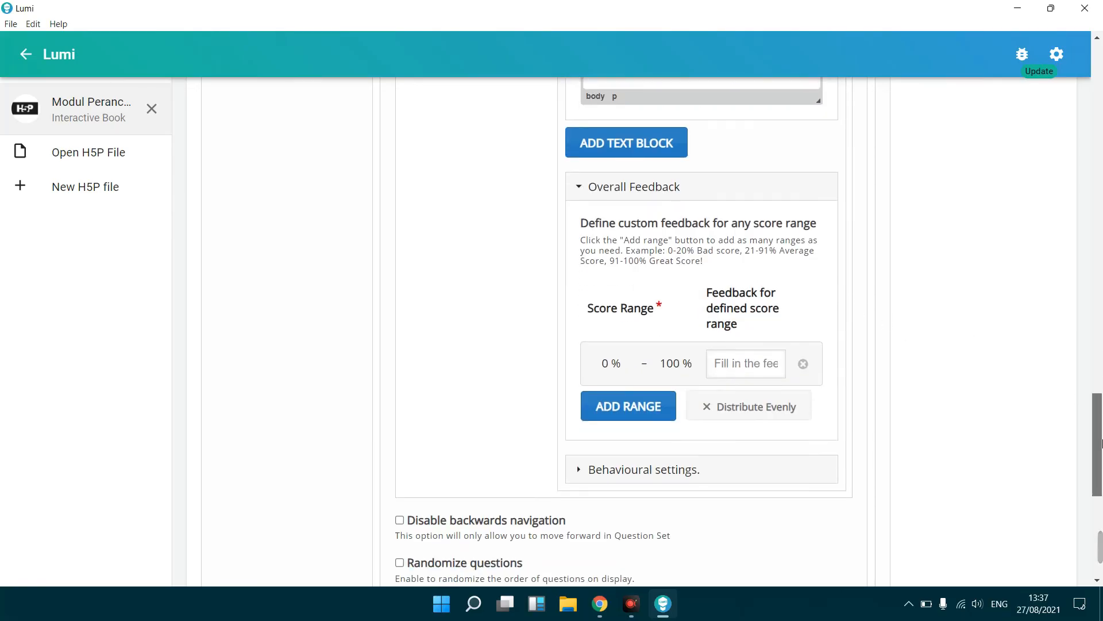
left_click_drag(1101, 442, 1083, 308)
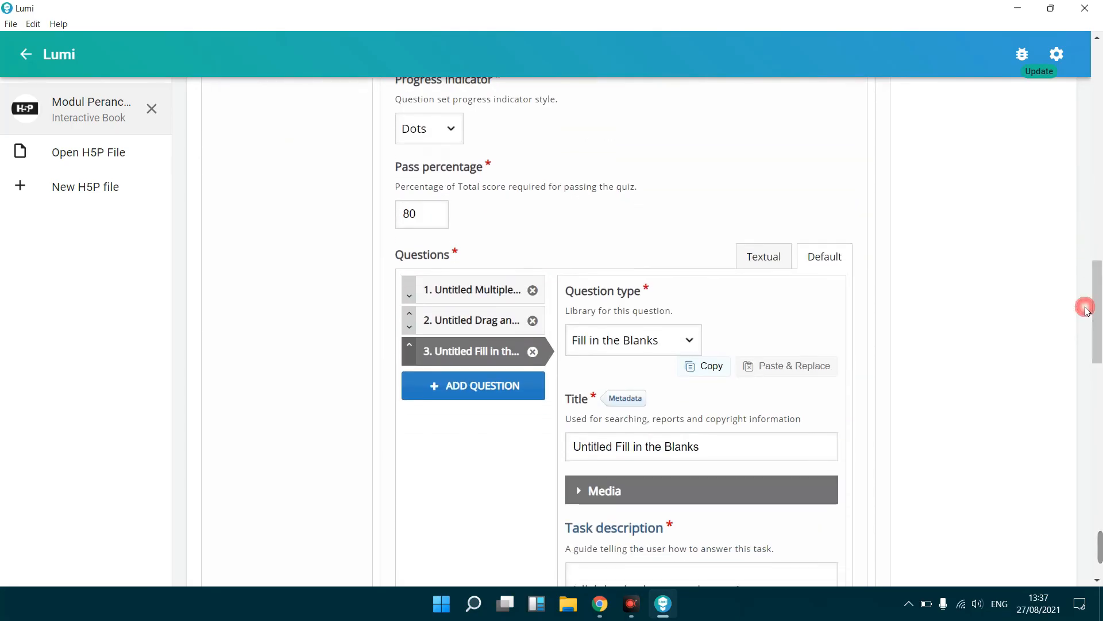
left_click(482, 387)
left_click(660, 343)
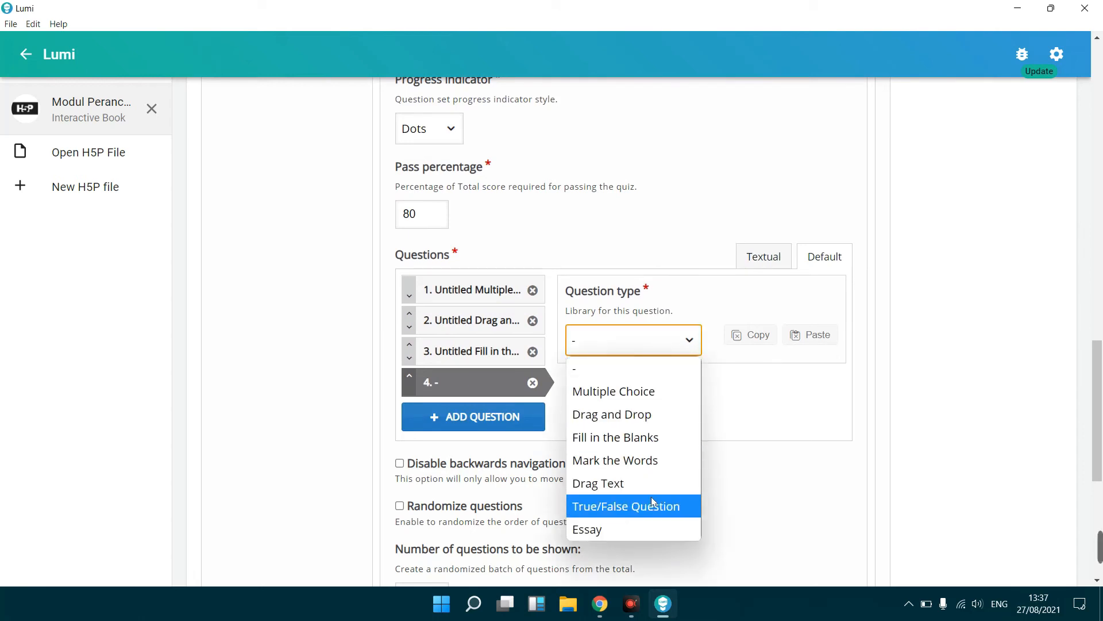
left_click(612, 532)
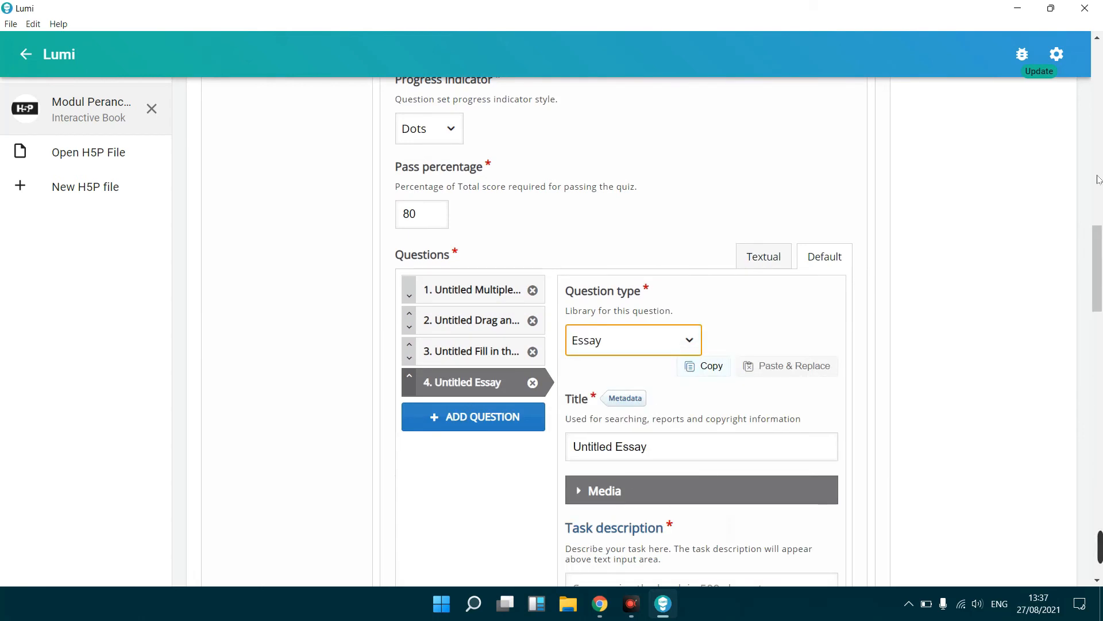
Step: Enter "Jelaskan jenis-jenis media visual!" as the task description of the essay question
scroll(642, 405, "down", 5)
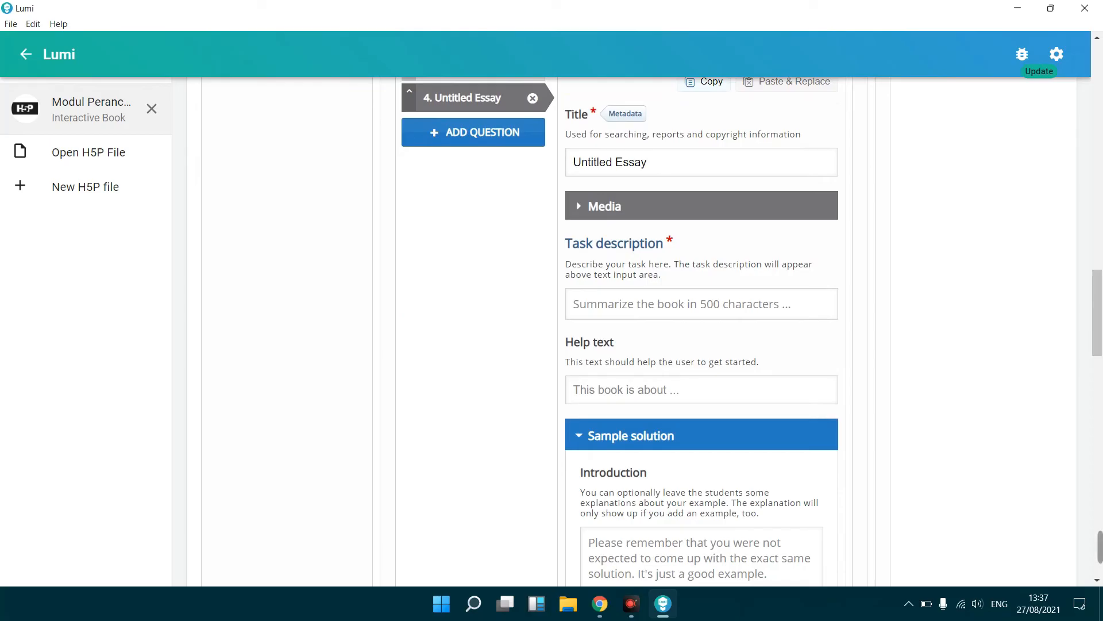
left_click(698, 305)
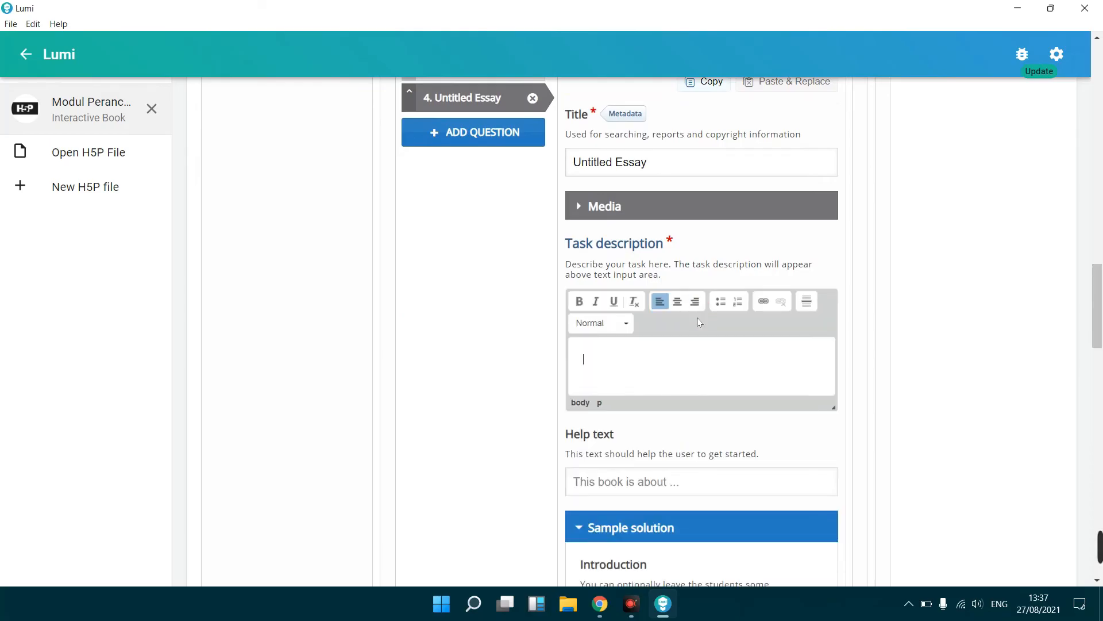
type("Jelaskan jenis-jenis media visual!")
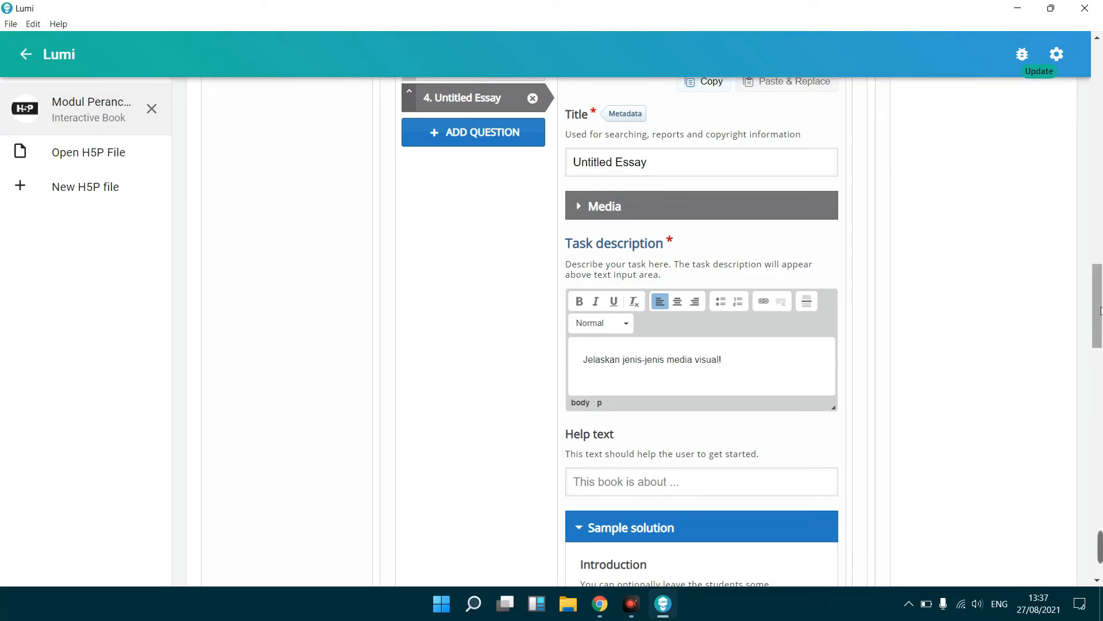
Step: Define three keywords for the essay question: "Transformational", "Organizational" and "Interpretatif"
left_click_drag(1097, 310, 1102, 403)
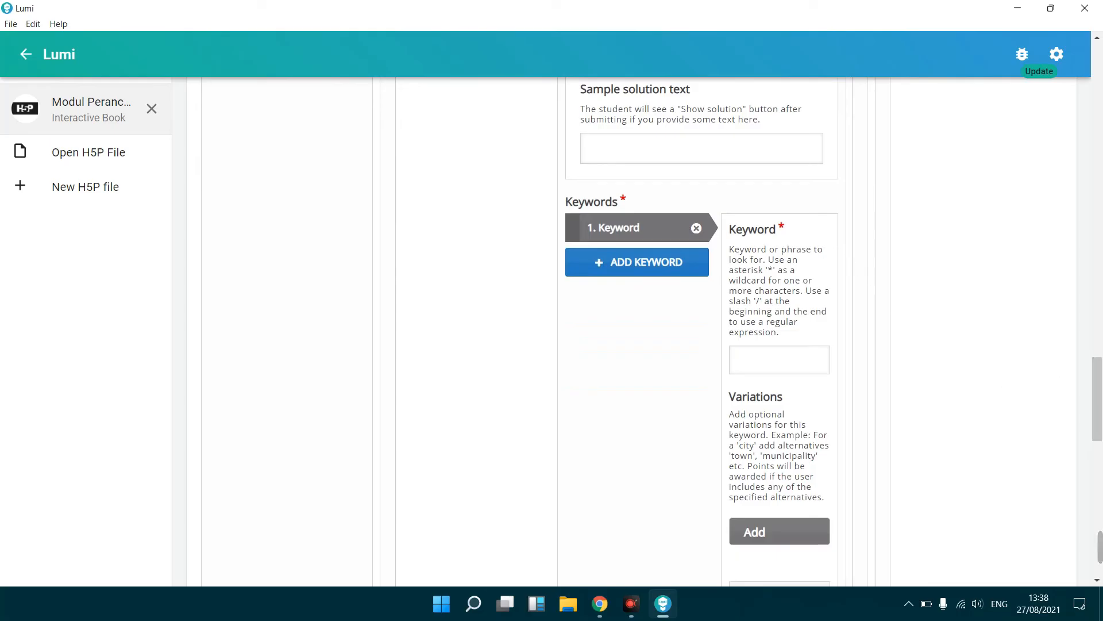
left_click(770, 359)
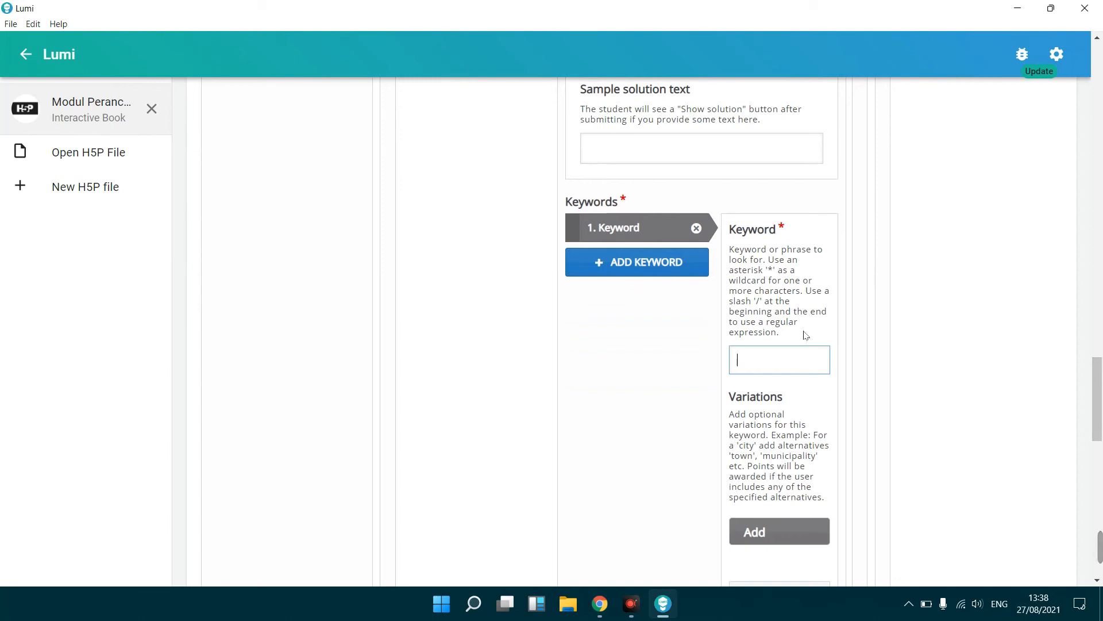
type("Transformational")
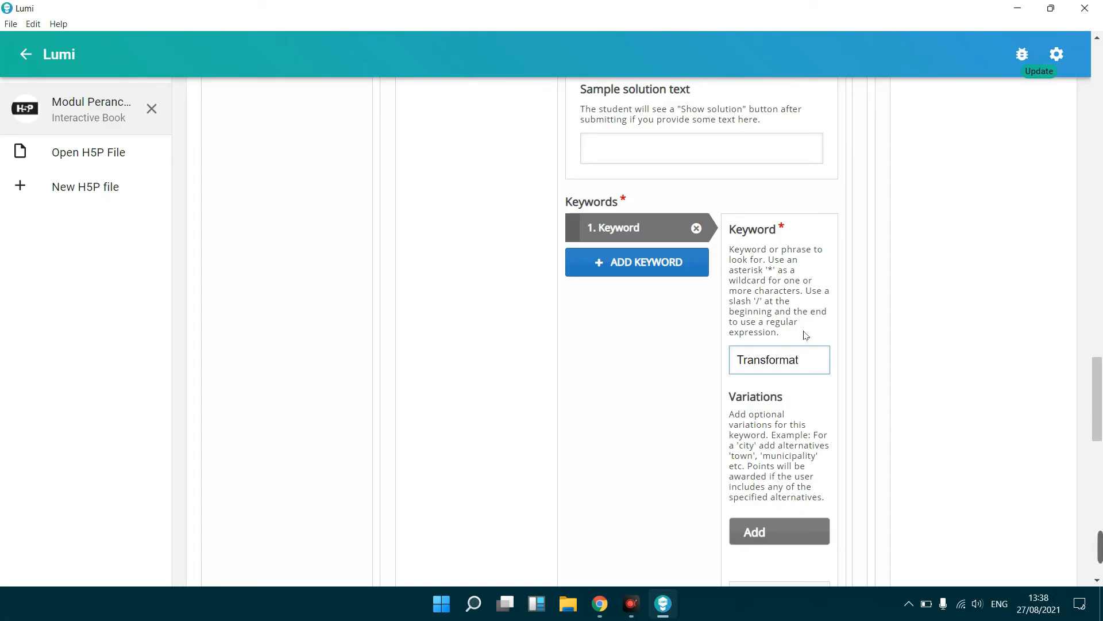
left_click(660, 265)
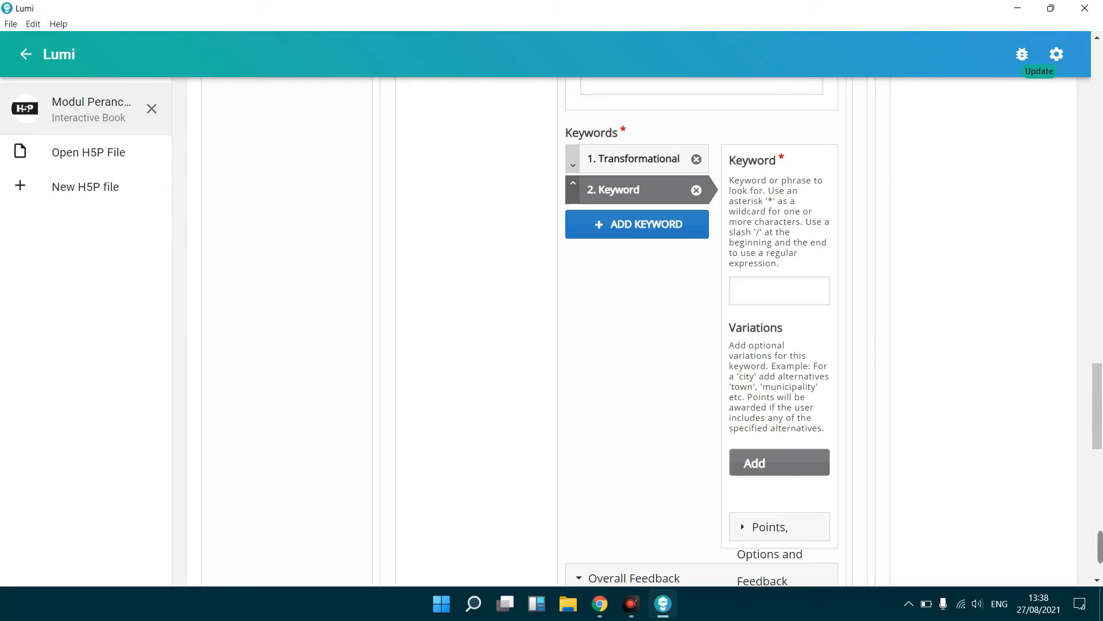
left_click(737, 291)
type("Organ")
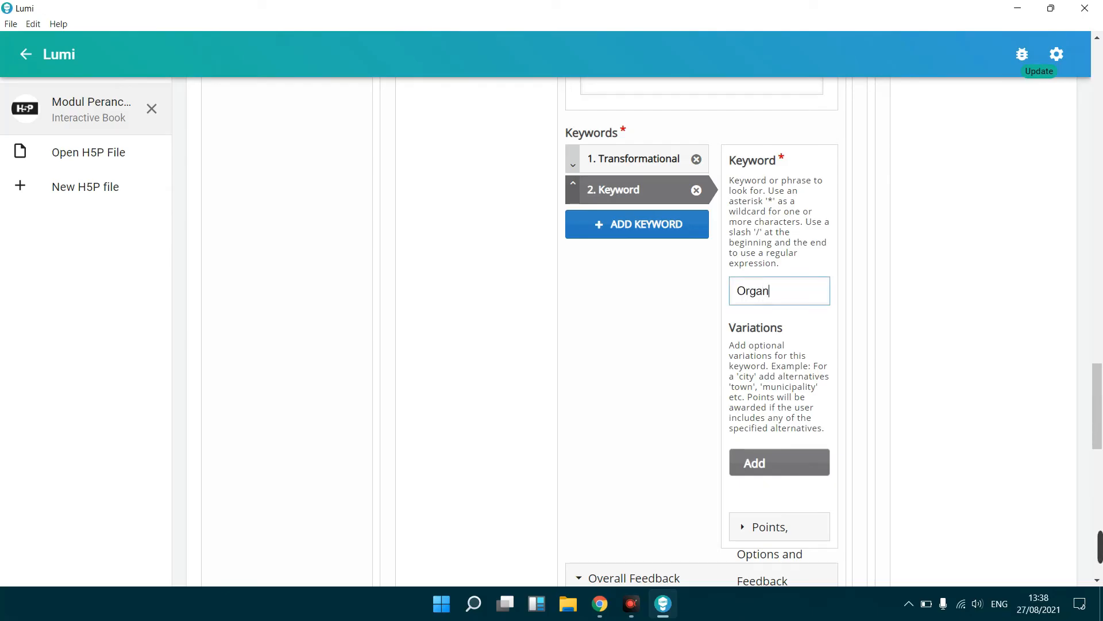
type("izational")
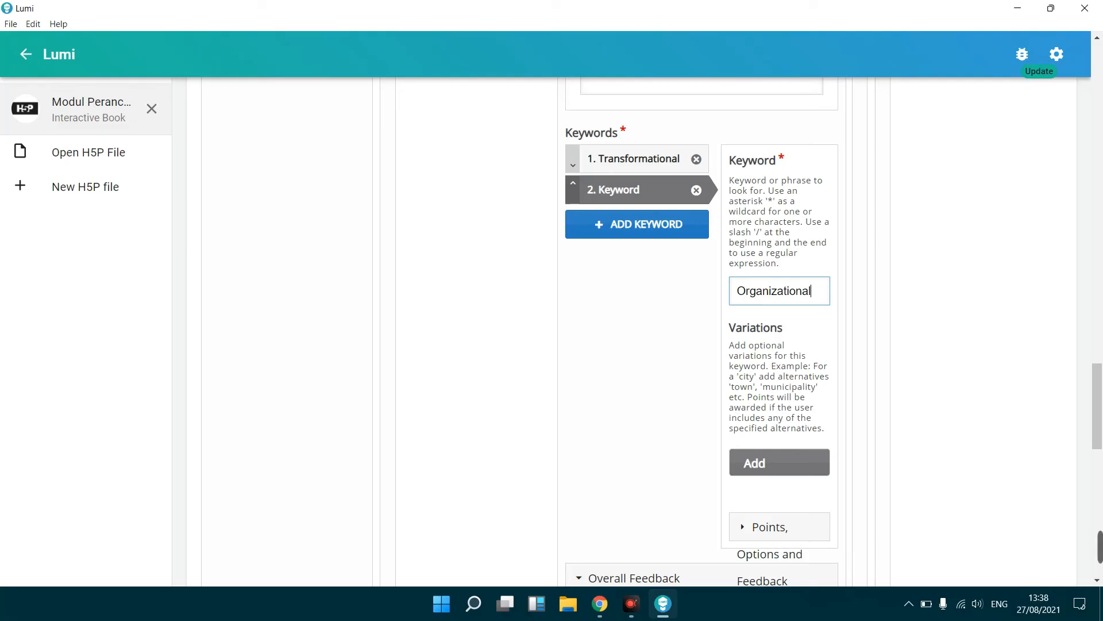
left_click(668, 225)
left_click(779, 291)
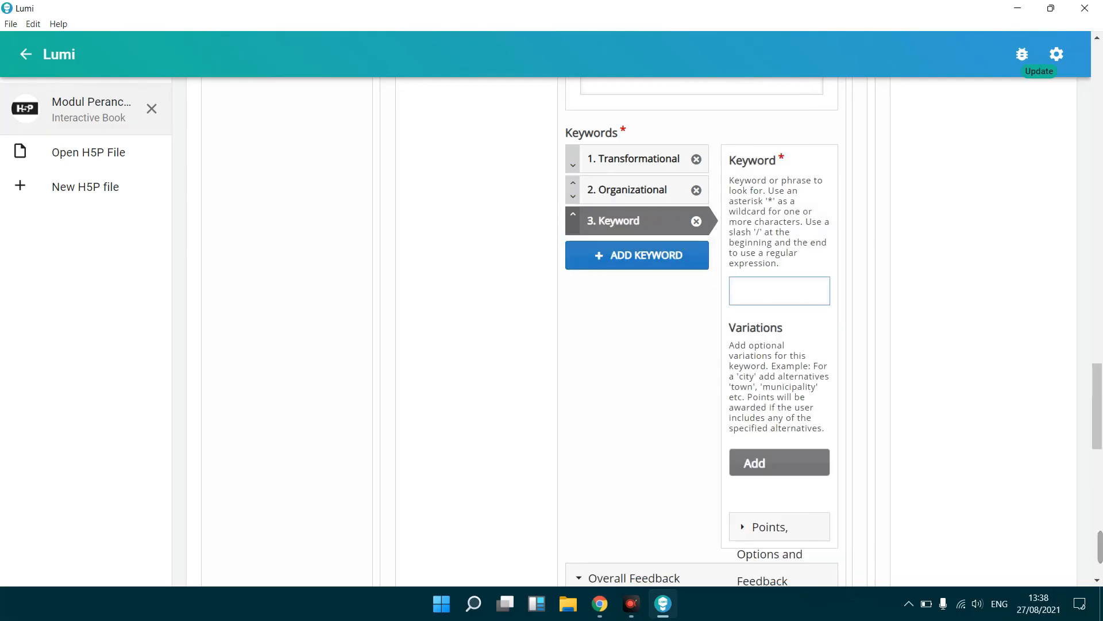
type("Interpreti")
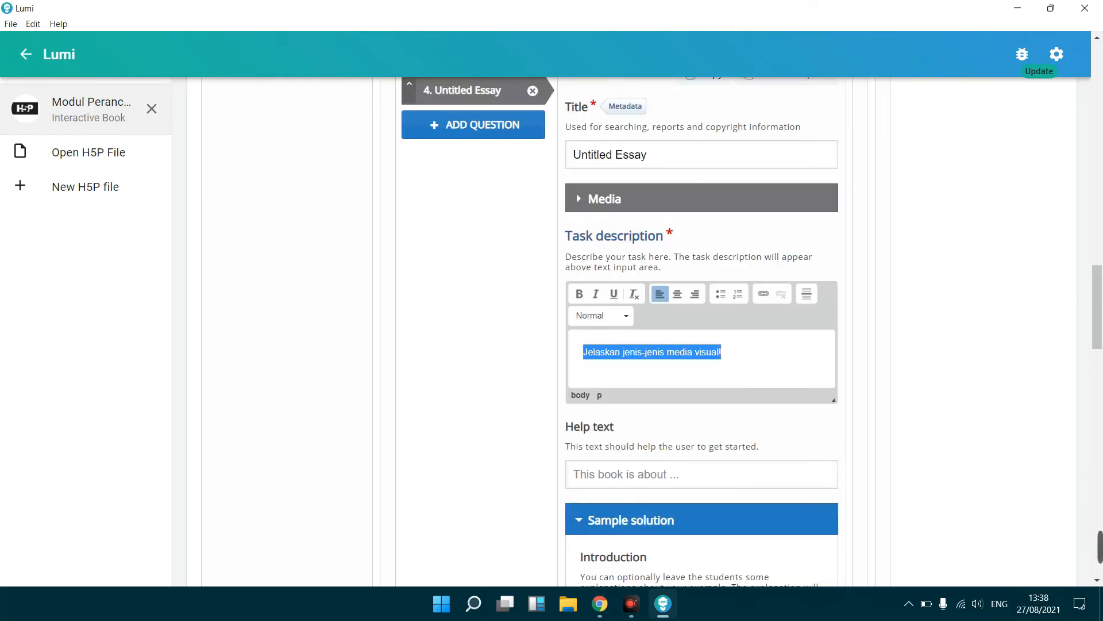
left_click(772, 341)
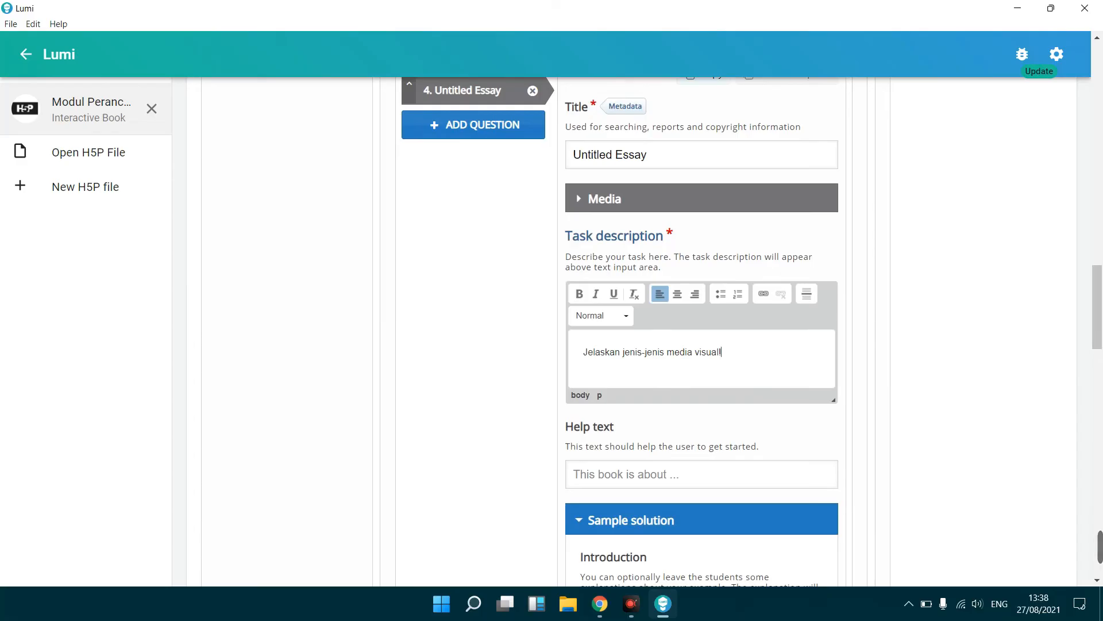
left_click_drag(722, 352, 582, 352)
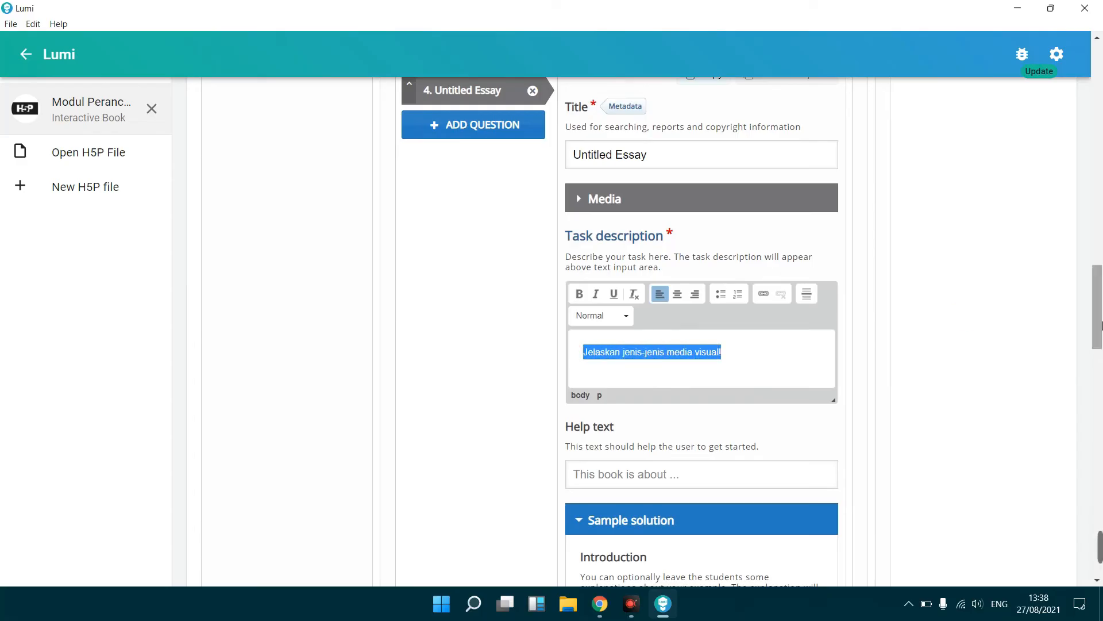
left_click_drag(1101, 325, 1008, 411)
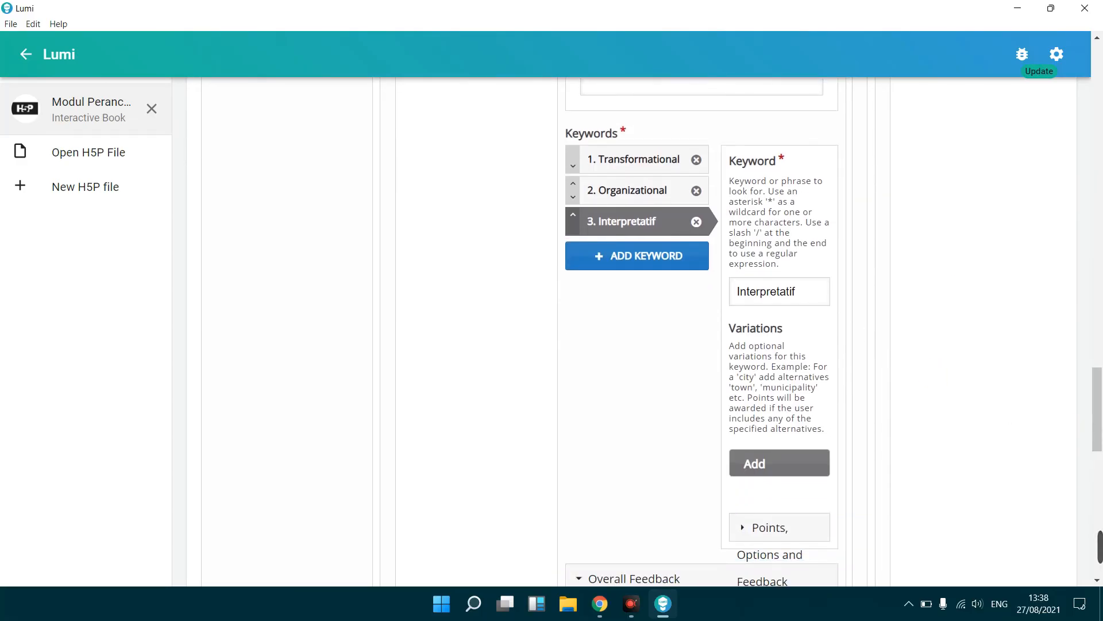
Step: Preview the interactive book and view its Konsep Dasar Media Visual chapter
left_click_drag(1097, 405, 1057, 55)
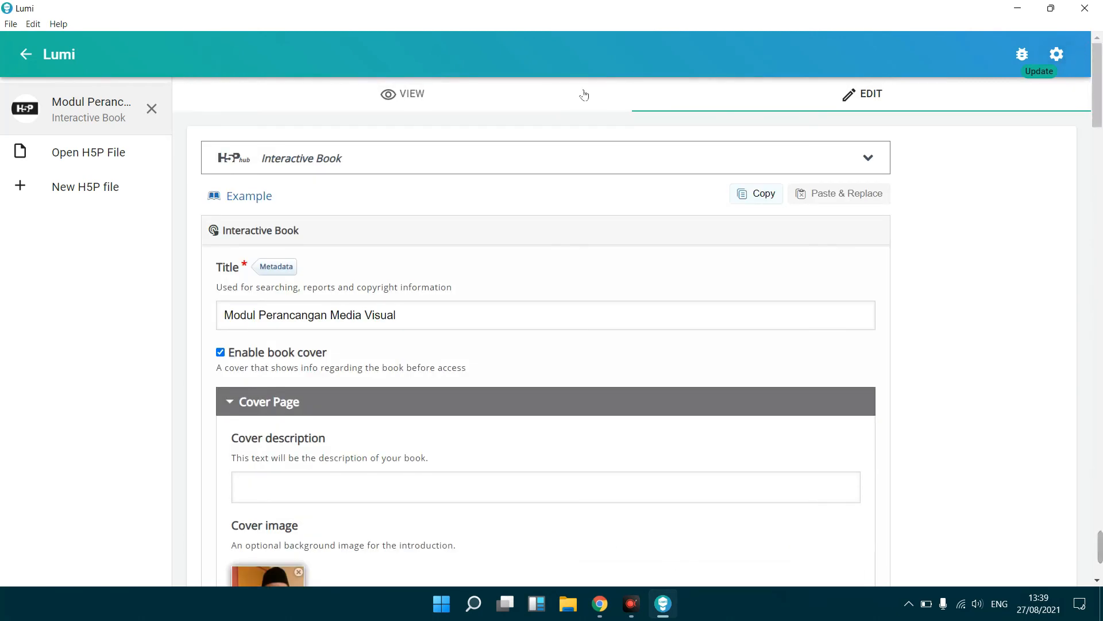
left_click(510, 97)
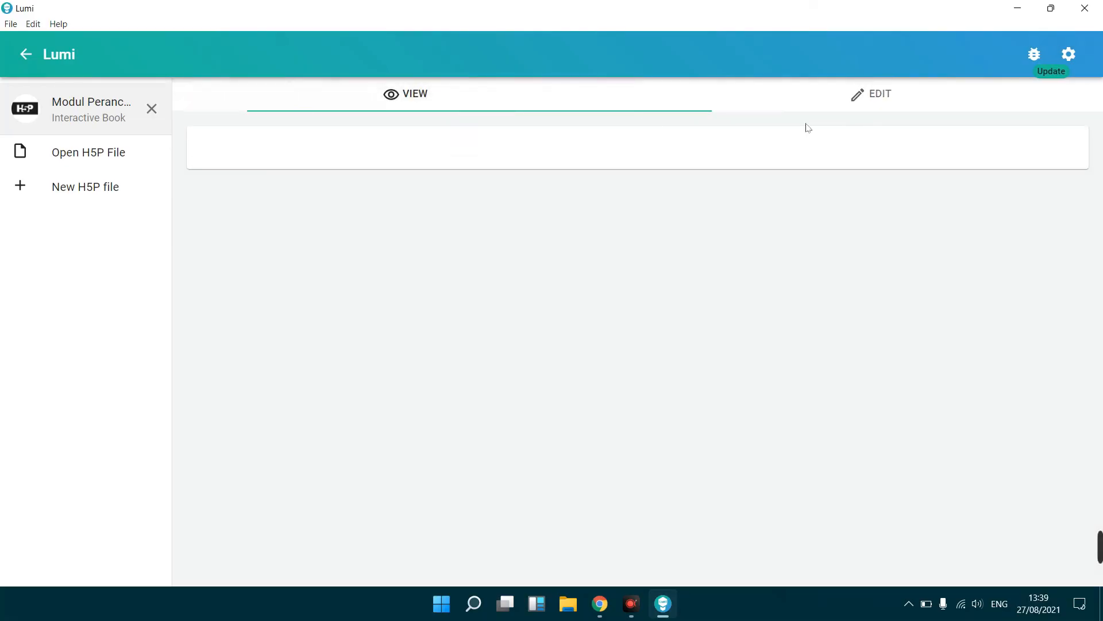
left_click(666, 473)
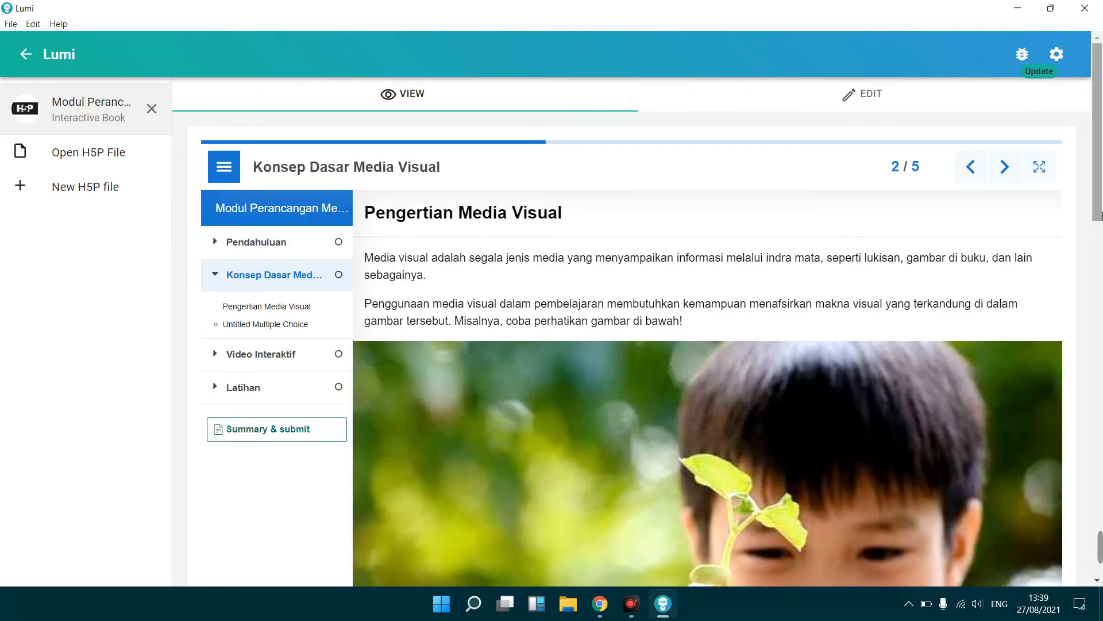
left_click_drag(1100, 166, 1037, 166)
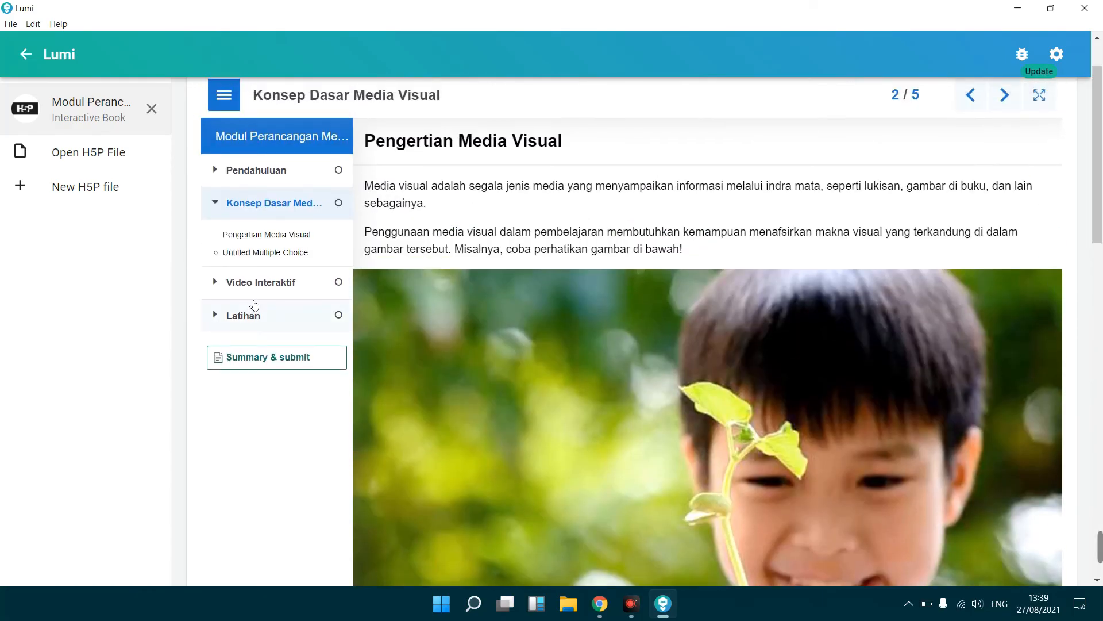
Step: Open the Video Interaktif chapter, play the video briefly and jump to its first question marker
left_click(260, 293)
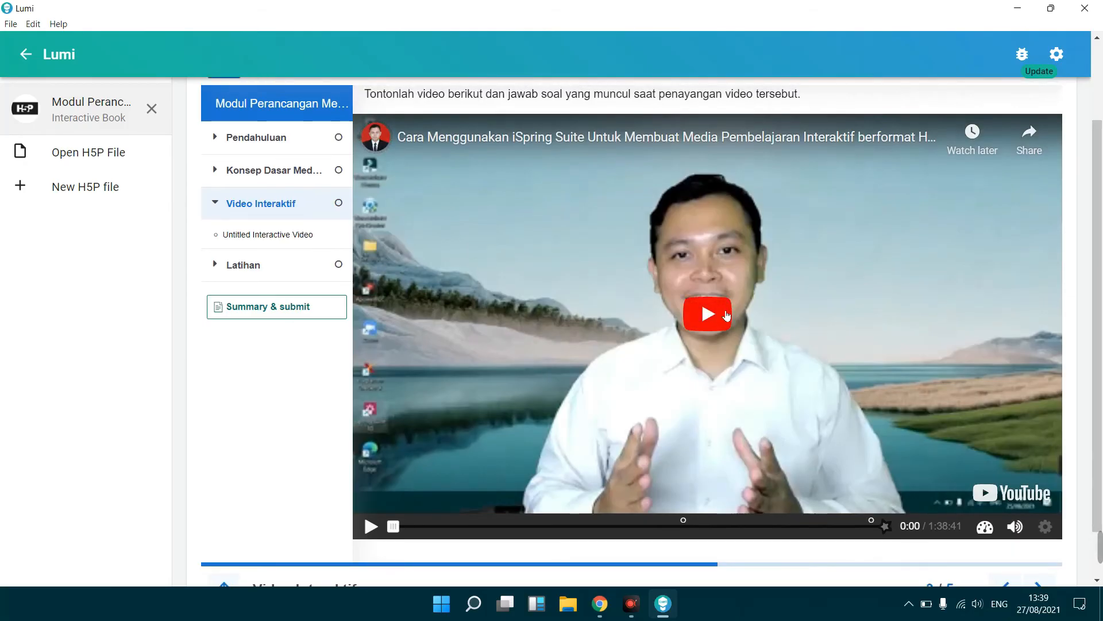
left_click(724, 314)
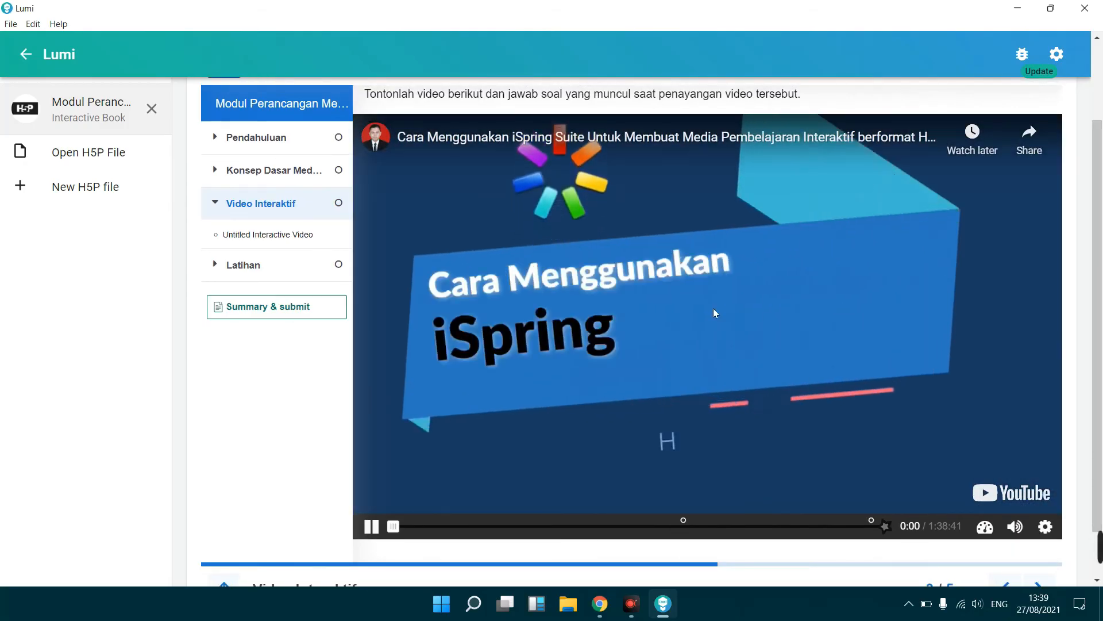
left_click(715, 312)
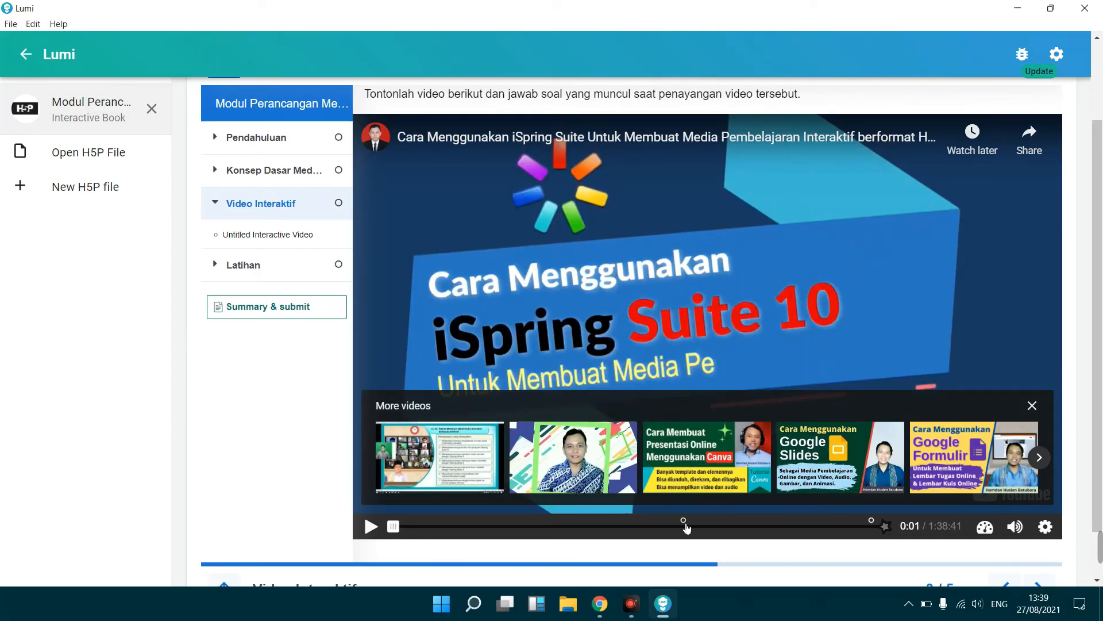
left_click(683, 524)
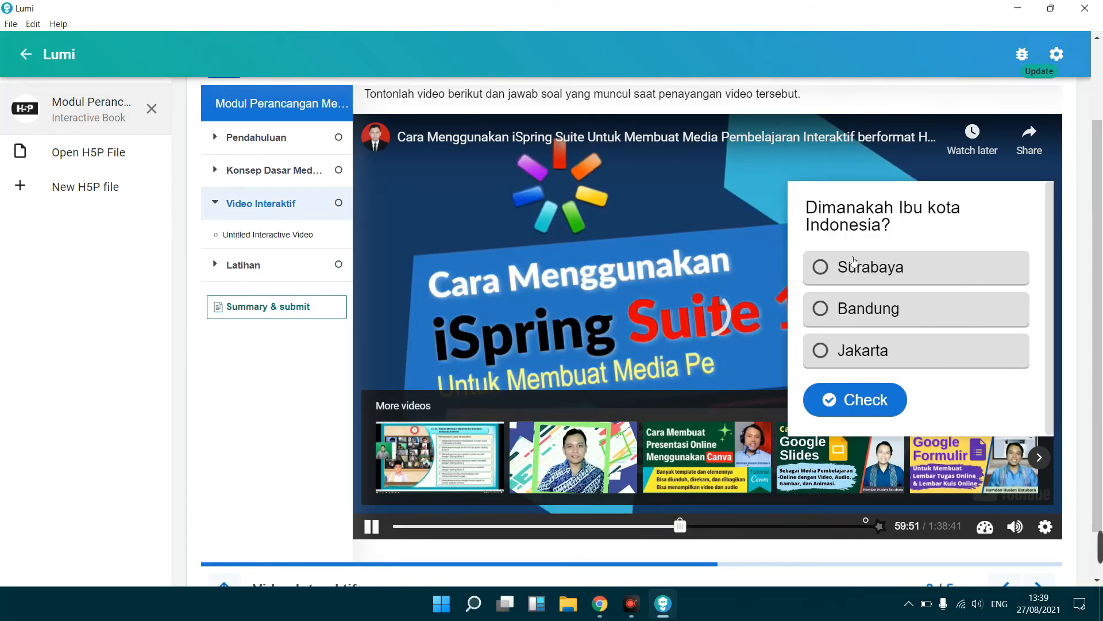
Step: Answer the video question about Indonesia's capital with Surabaya, check it, then resume and pause the video
left_click(870, 272)
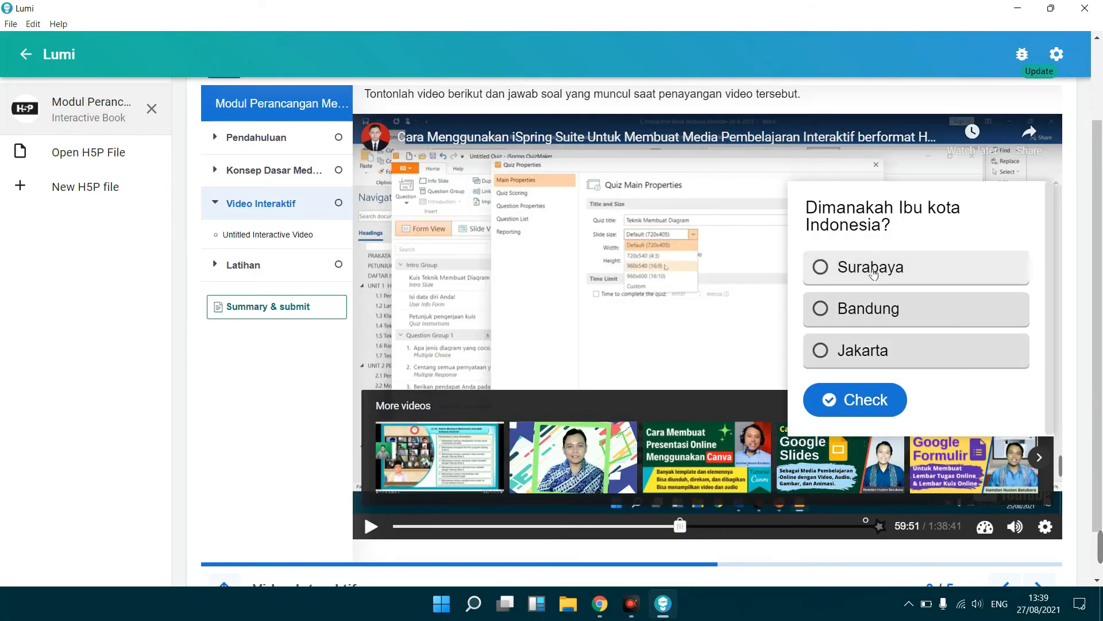
left_click(856, 400)
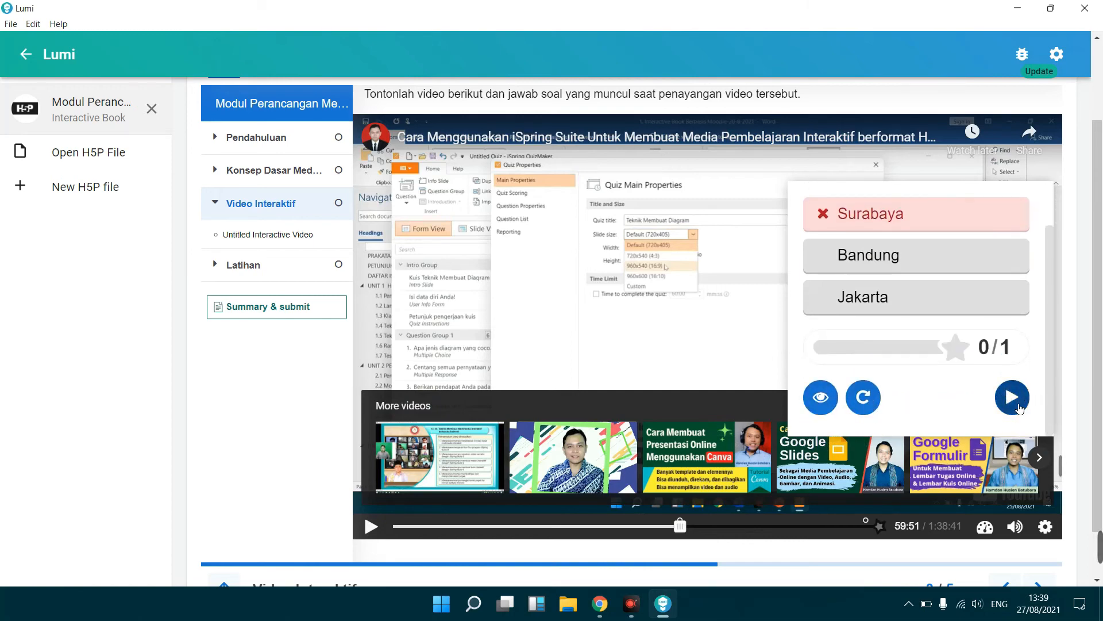
left_click(1012, 397)
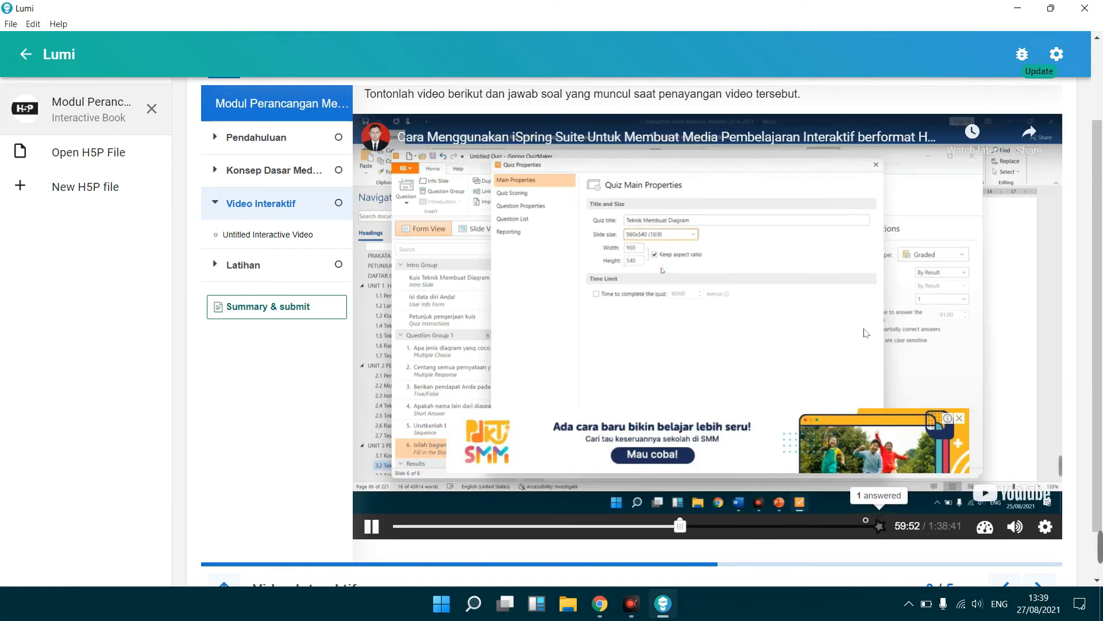
left_click(865, 332)
Step: Go to the Latihan chapter and show the book preview in full screen
scroll(1075, 454, "down", 1)
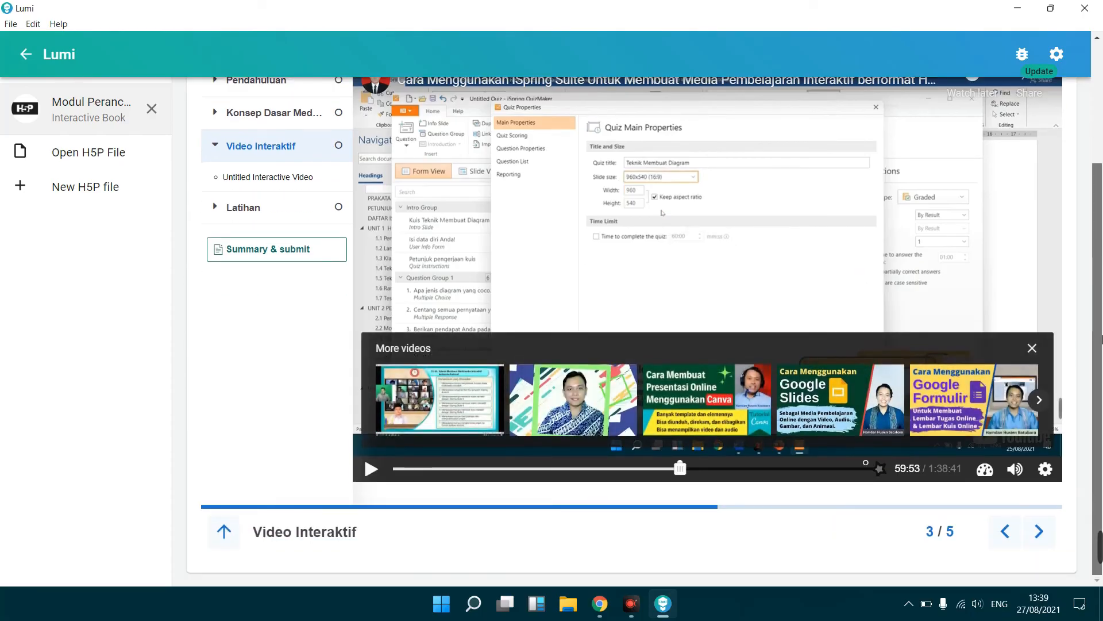
left_click(1039, 531)
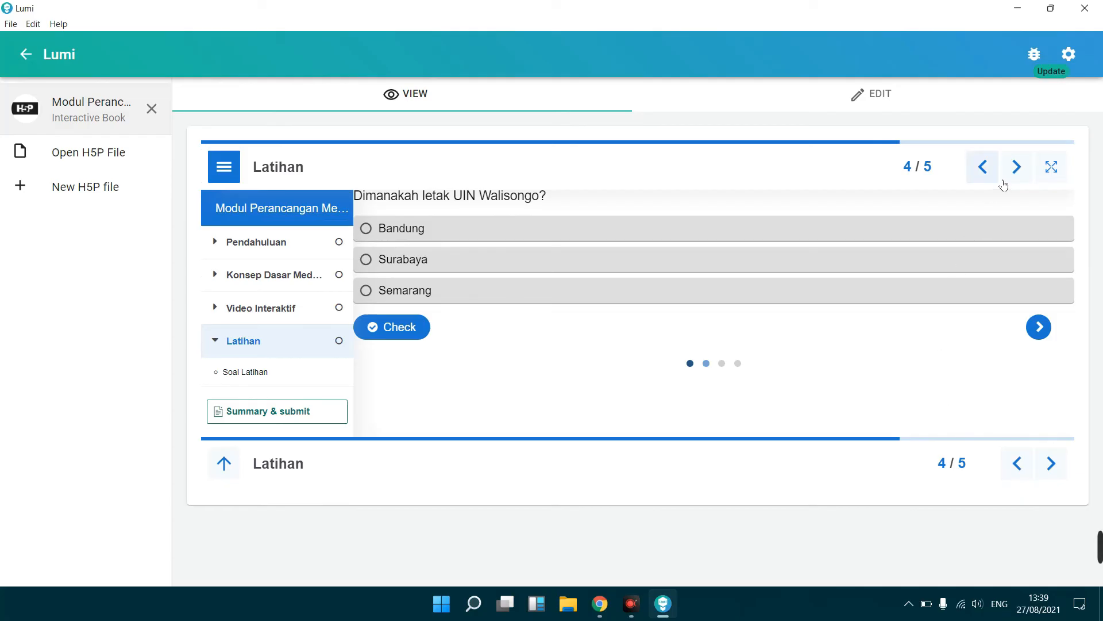
left_click(1070, 167)
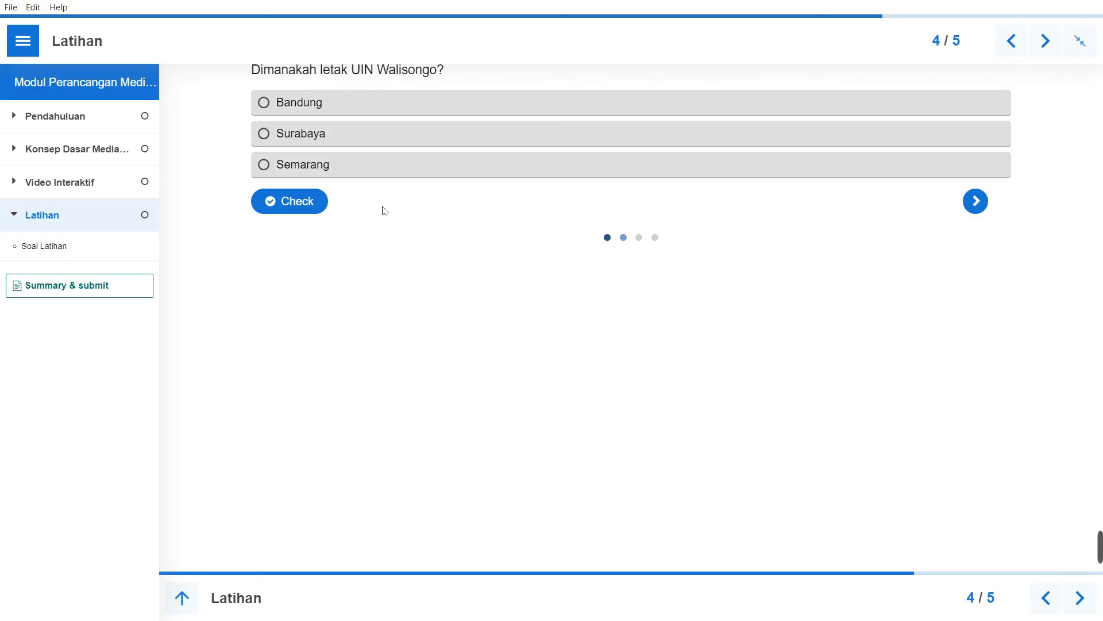
Step: Answer the multiple choice question about UIN Walisongo's location with Surabaya, check it and reveal the solution
left_click(297, 132)
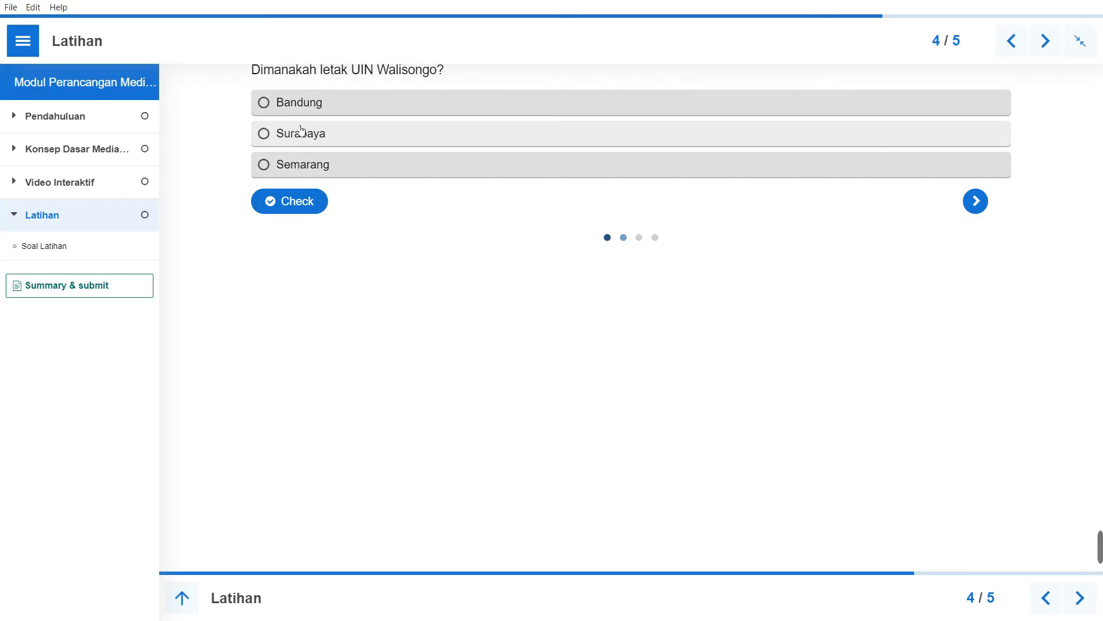
left_click(307, 211)
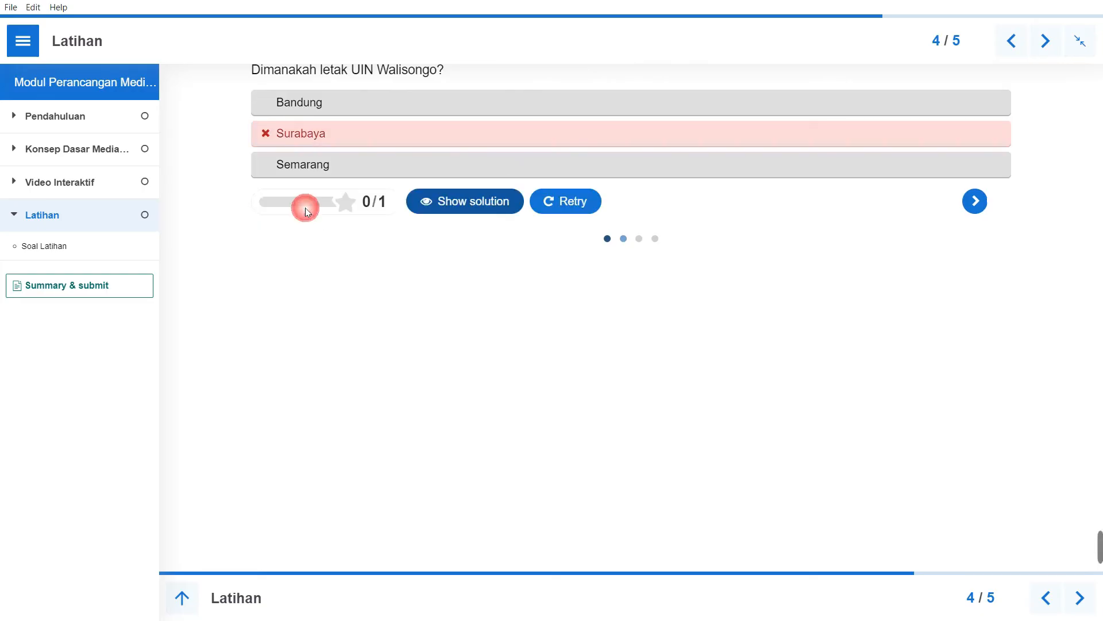
left_click(461, 203)
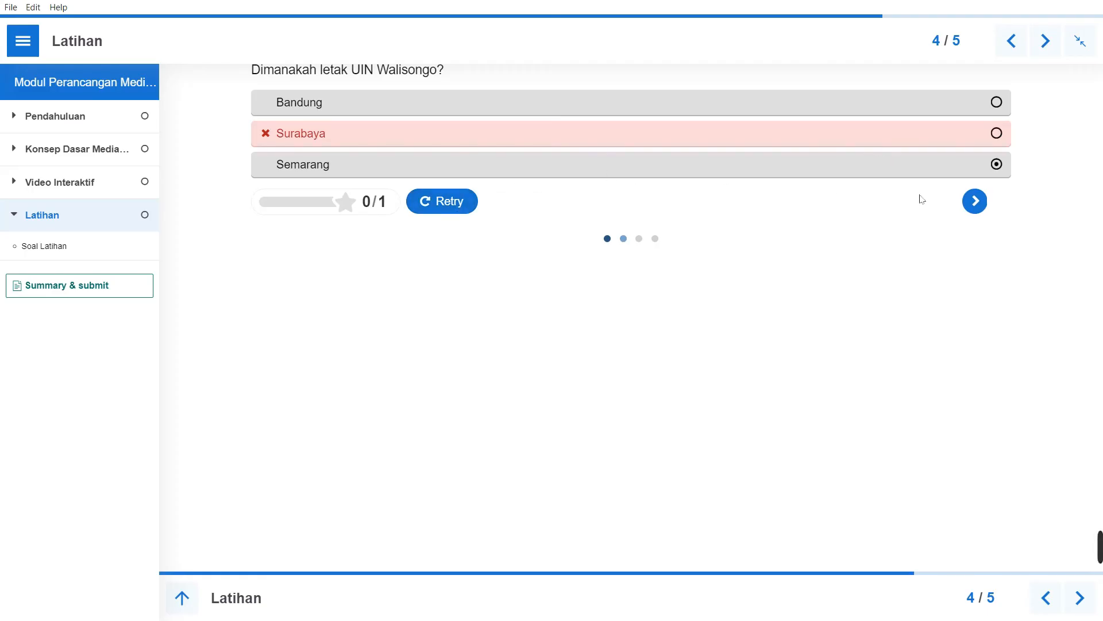
Step: In the drag-and-drop question, place the pie chart in the upper zone and the Walisongo logo in the lower one, and try placing the text tile
left_click(979, 205)
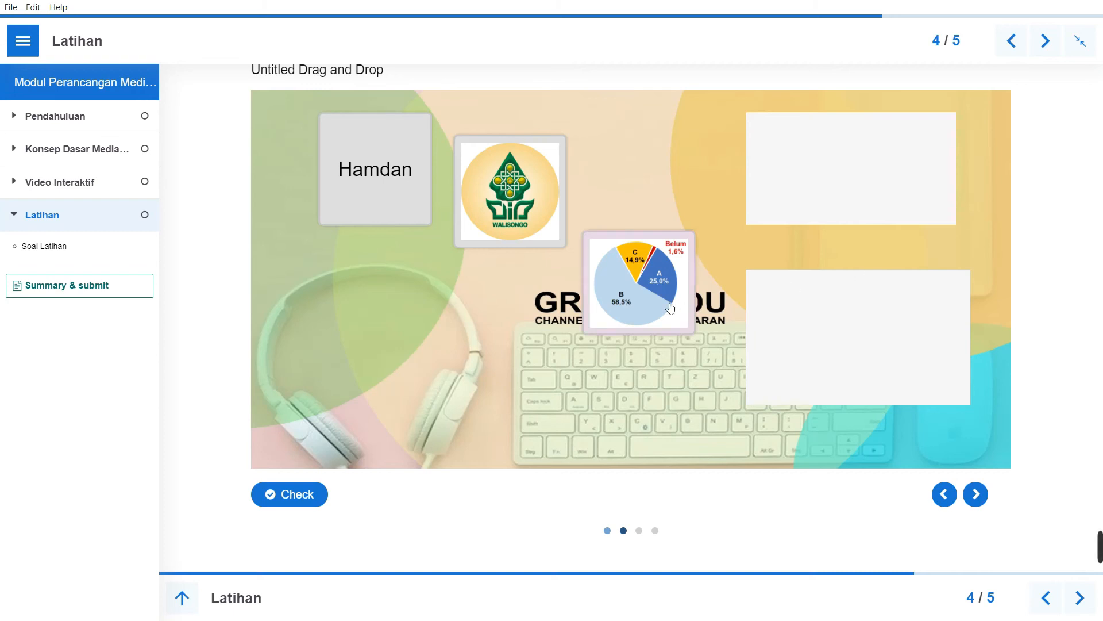
left_click_drag(498, 205, 817, 311)
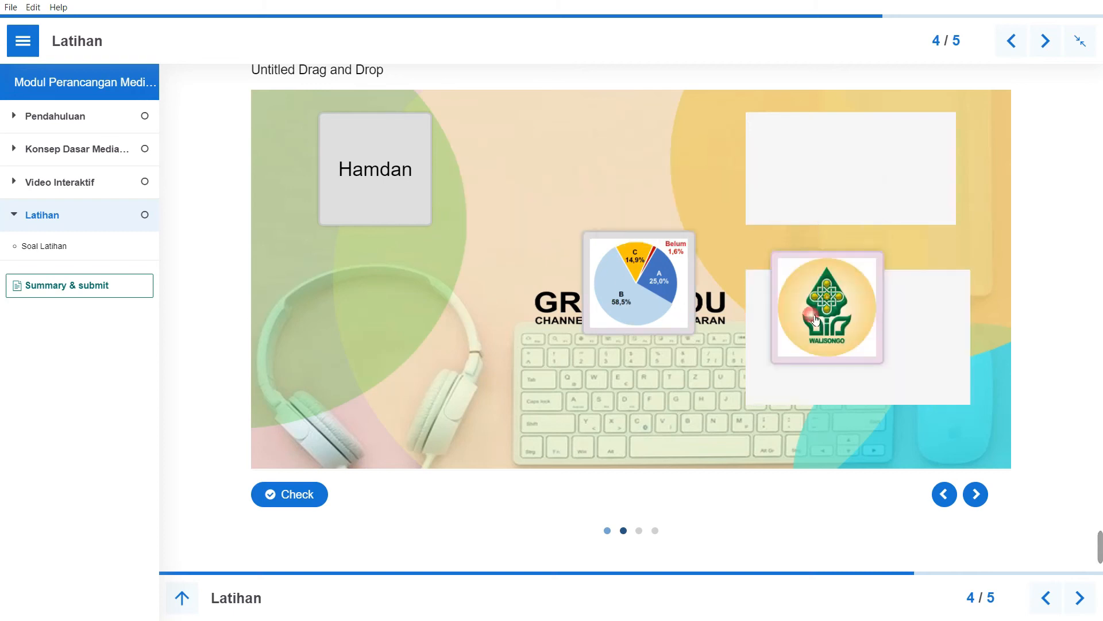
left_click_drag(618, 308, 825, 197)
left_click_drag(427, 215, 920, 360)
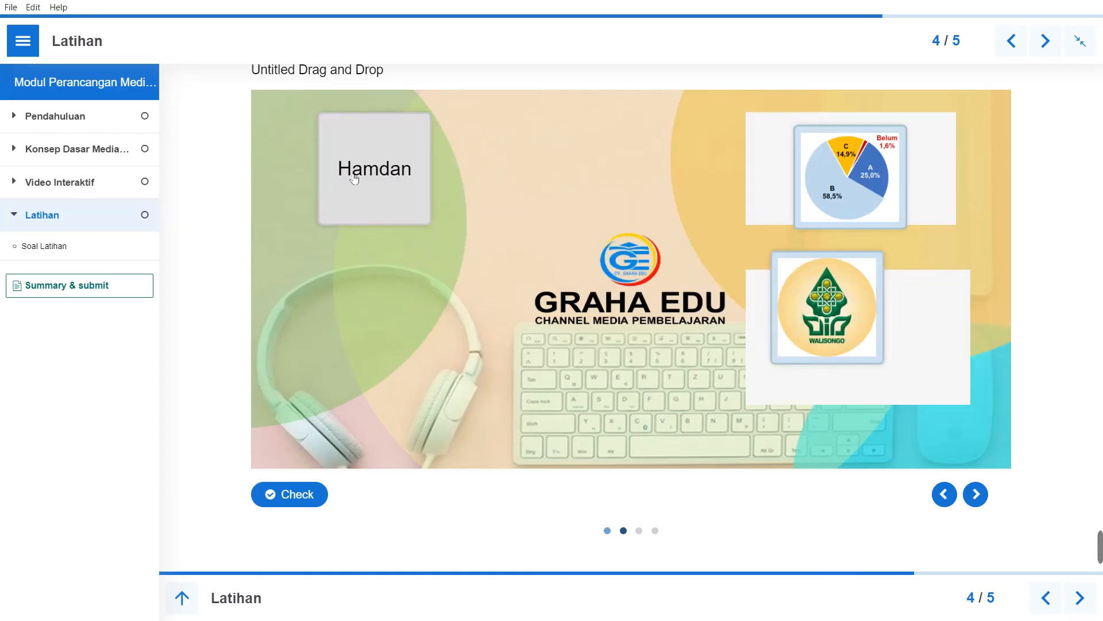
left_click_drag(354, 180, 894, 346)
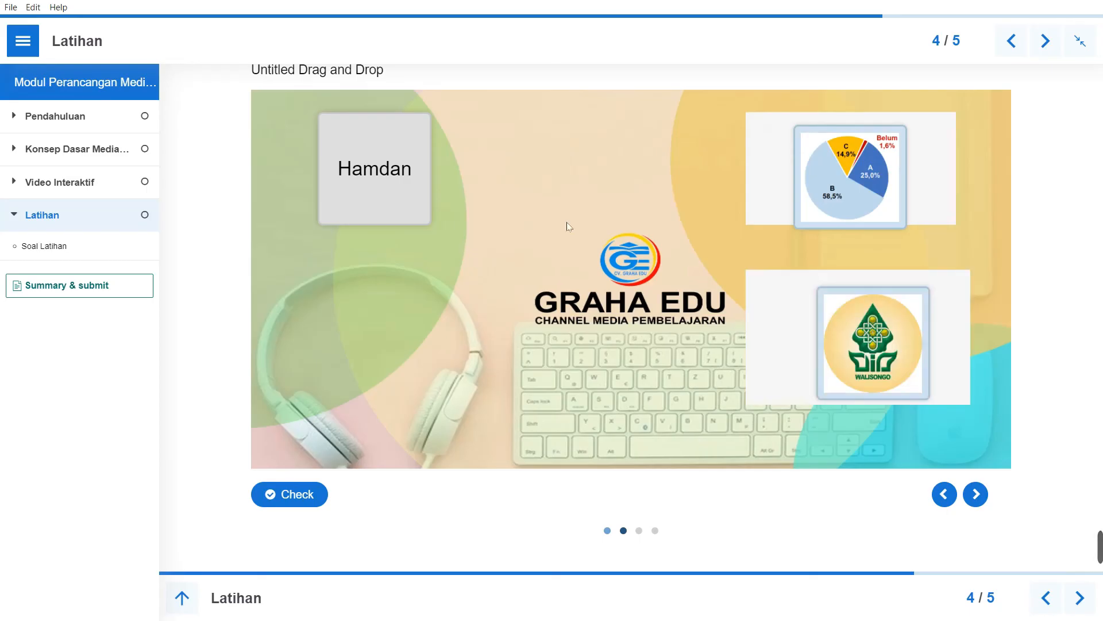
Step: Place the text tile in the upper drop zone, and fill the blanks of the following question with Indonesia and Asia and check it
left_click_drag(401, 168, 885, 176)
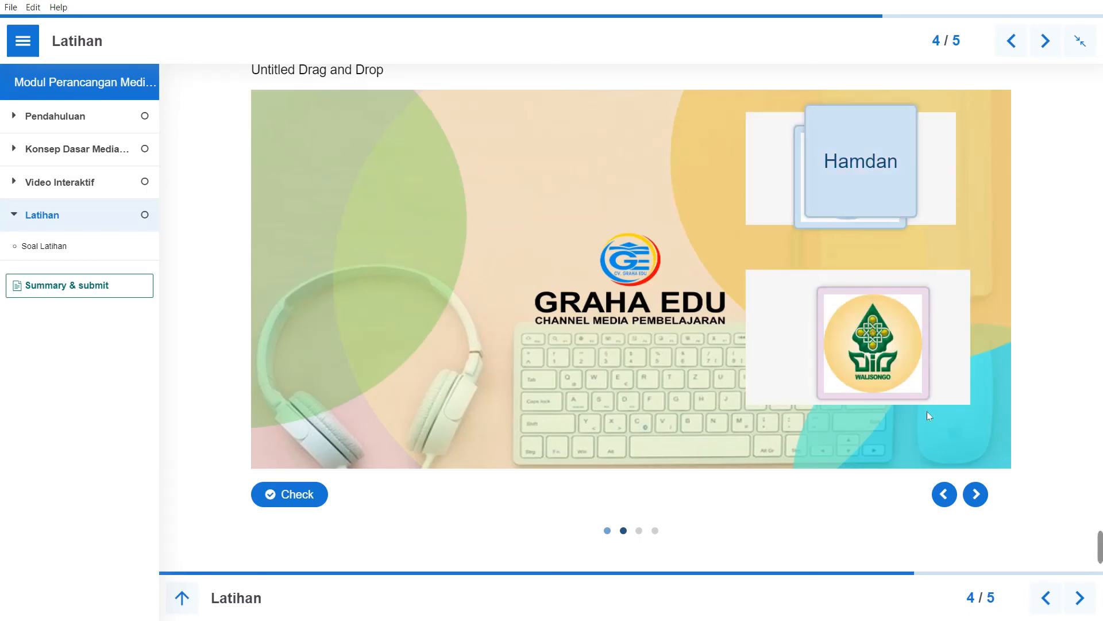
left_click(976, 494)
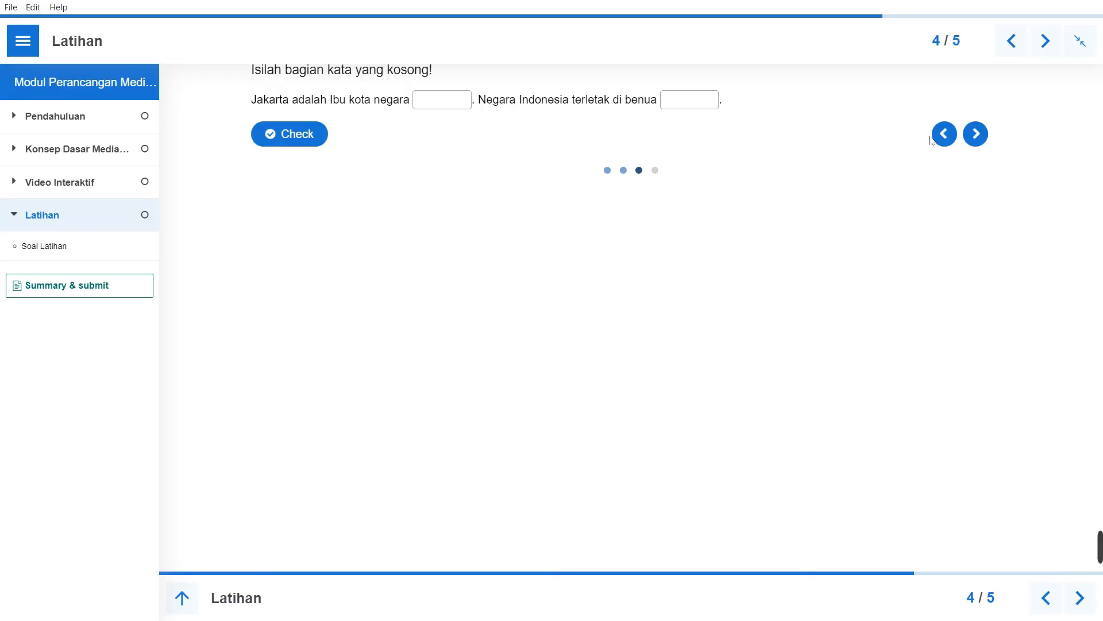
left_click(438, 98)
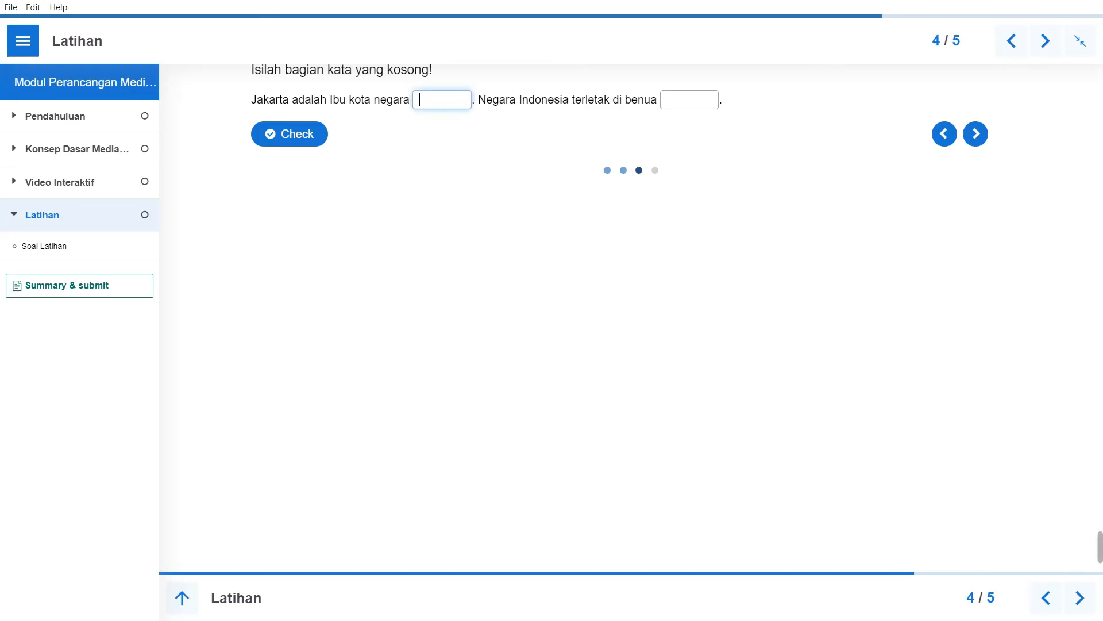
type("Indonesia")
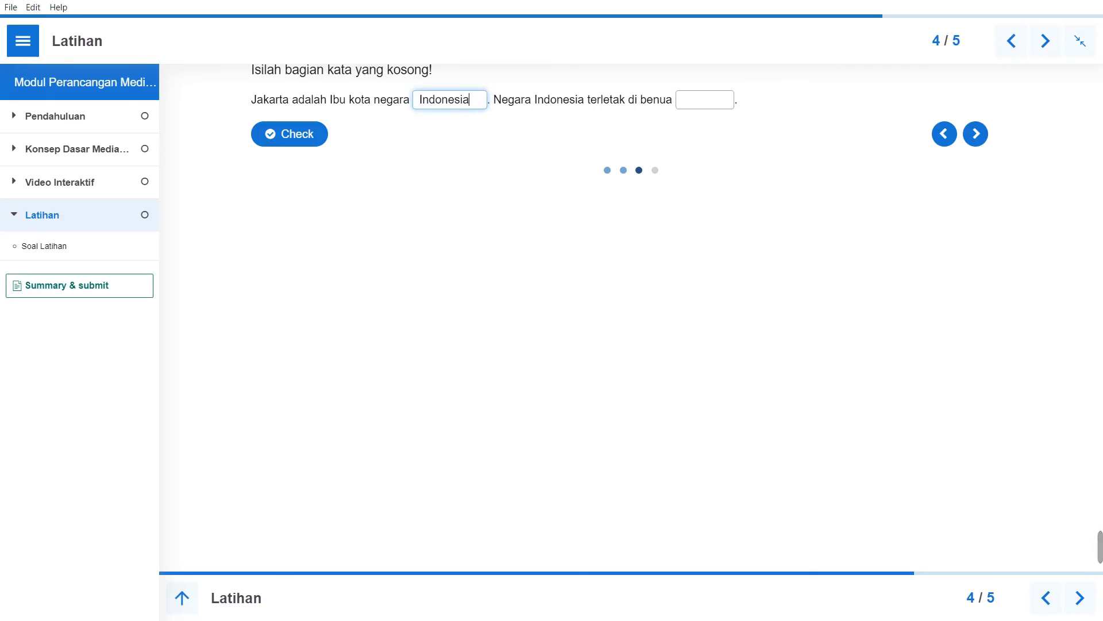
left_click(704, 100)
type("Asia")
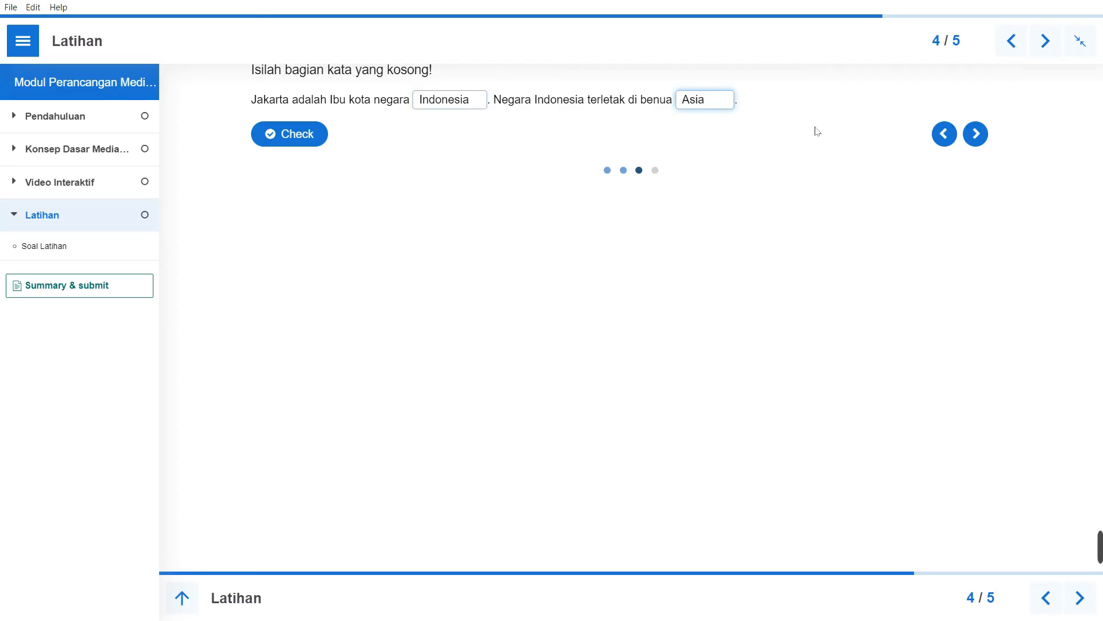
left_click(286, 140)
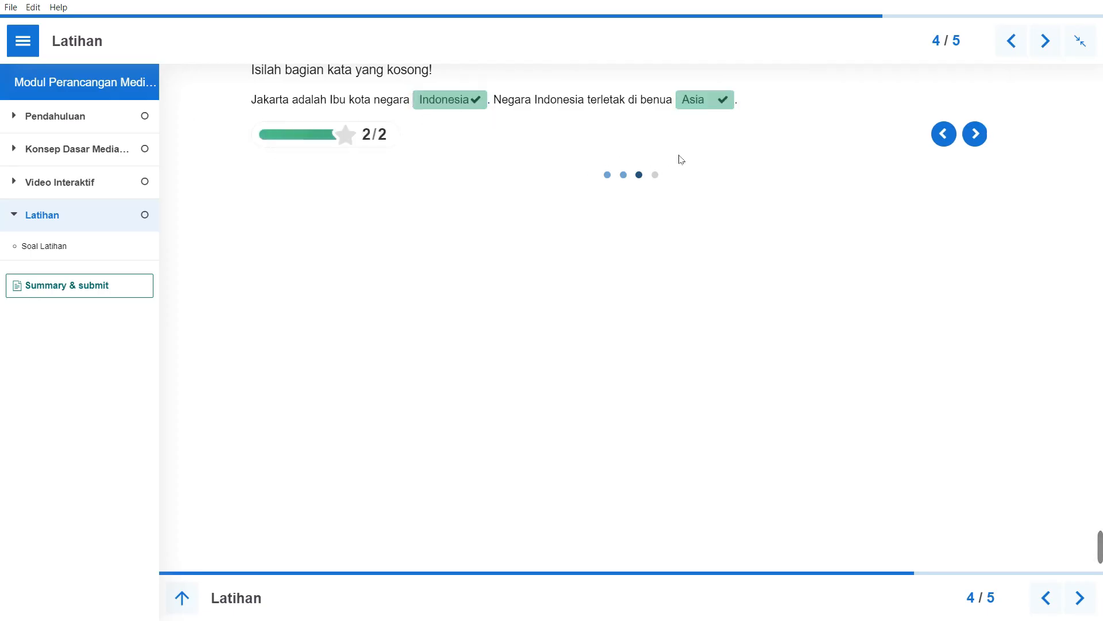
Step: Answer the essay question about types of visual media with Transformatif, check it and finish the question set
left_click(977, 136)
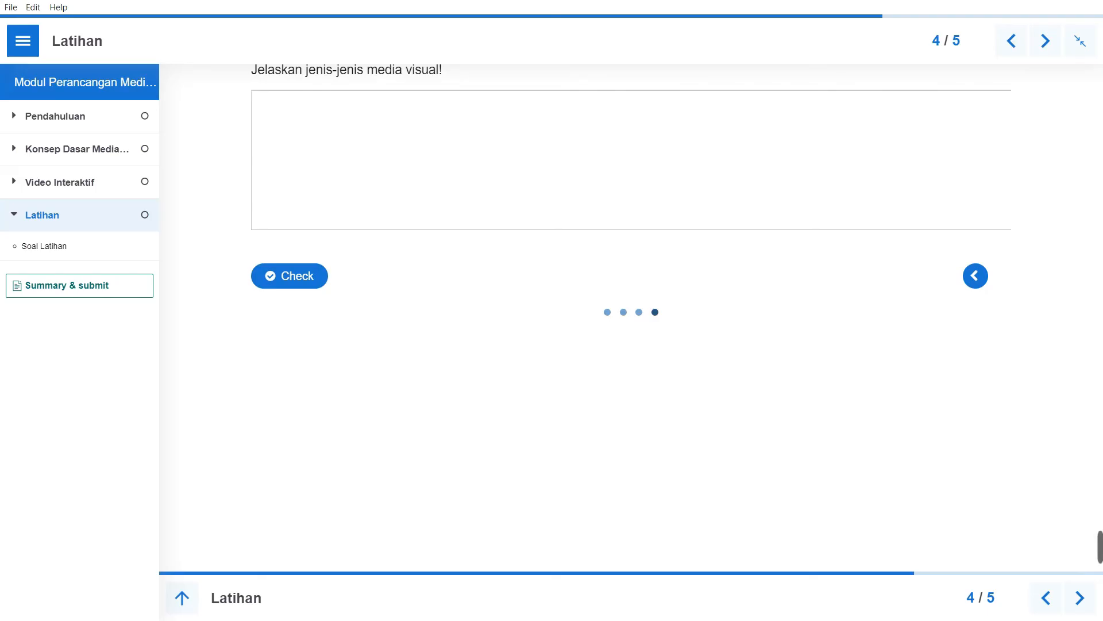
left_click(658, 162)
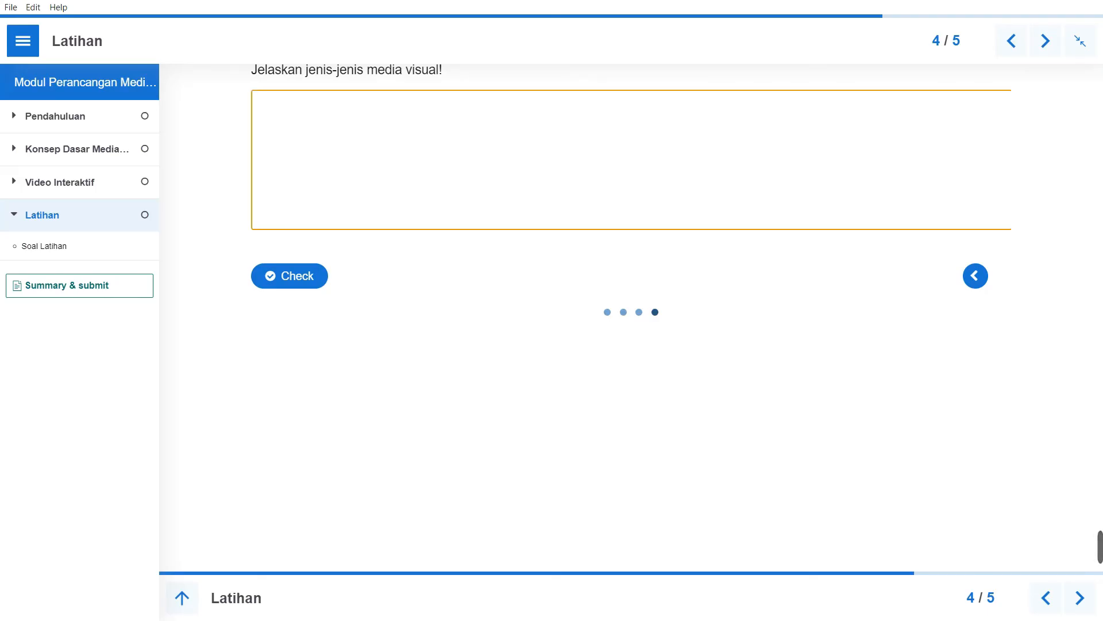
type("Transformatif")
left_click(281, 274)
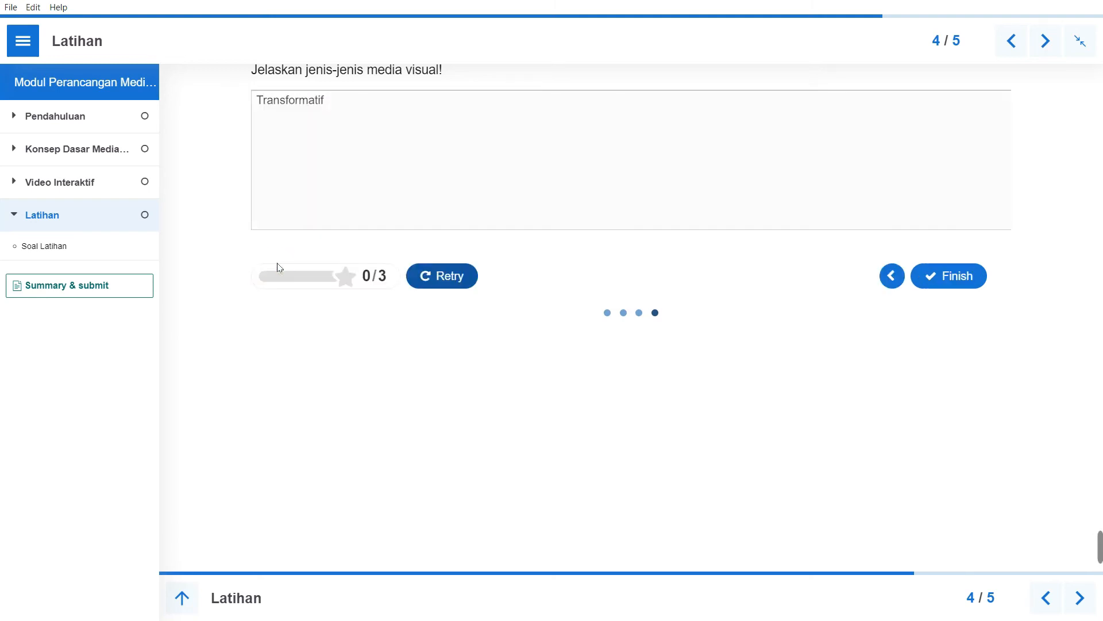
left_click(950, 287)
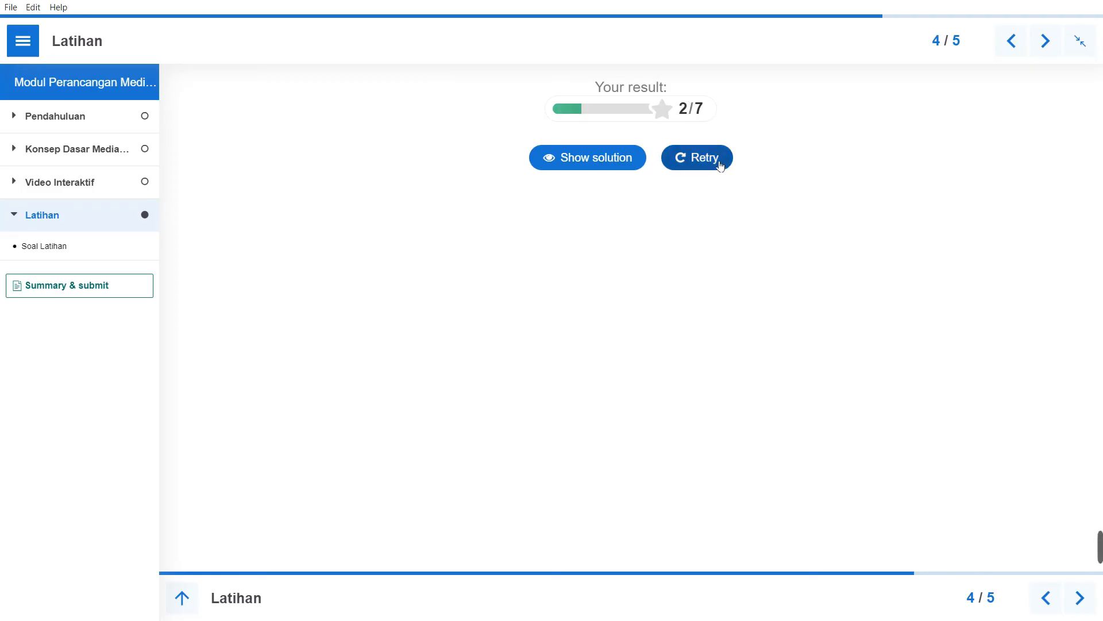
Step: Show the solutions of the Latihan question set, review all four questions and return to the result page
left_click(608, 158)
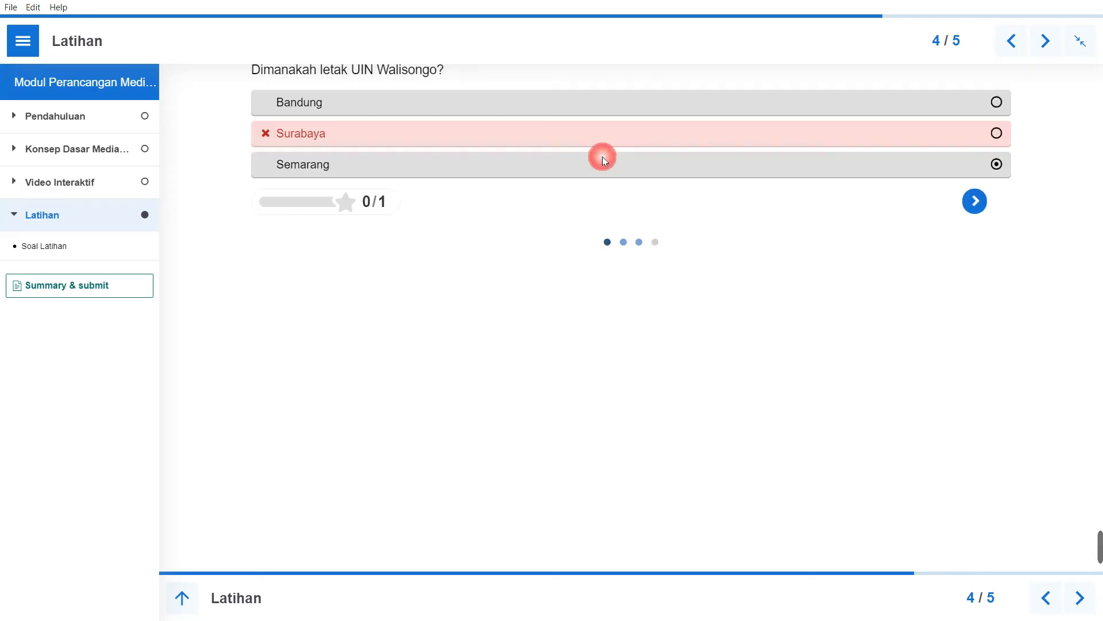
left_click(975, 201)
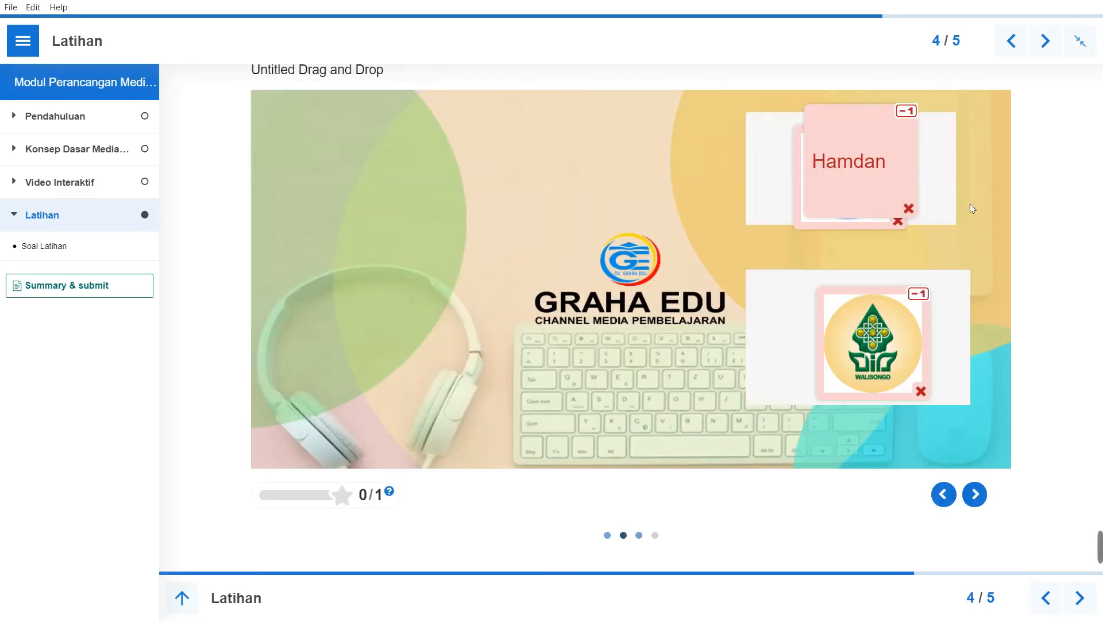
left_click(976, 494)
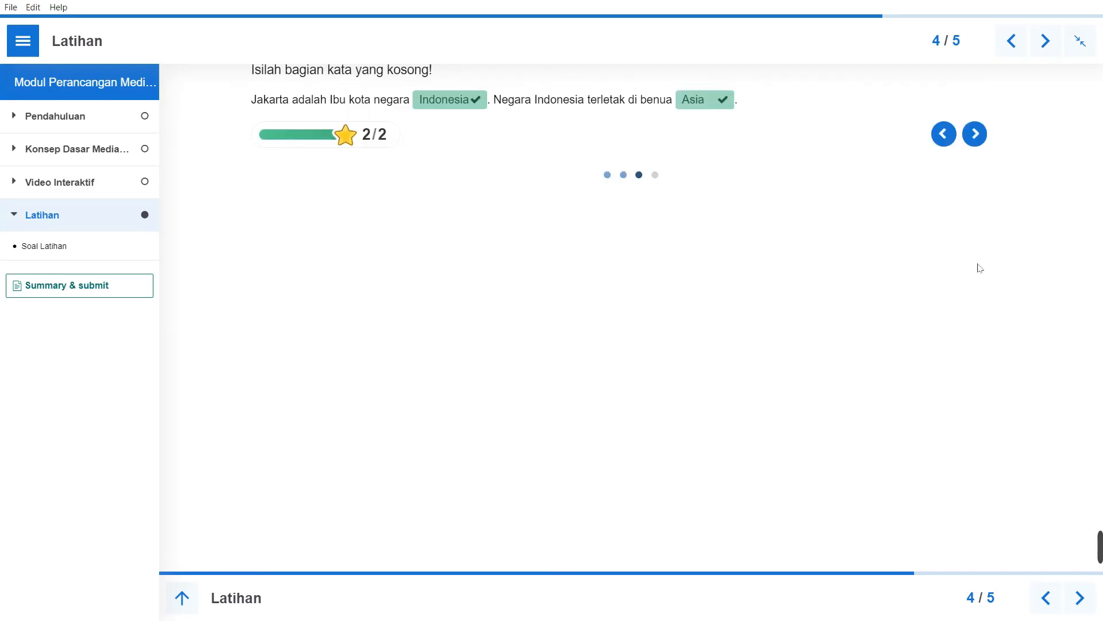
left_click(975, 134)
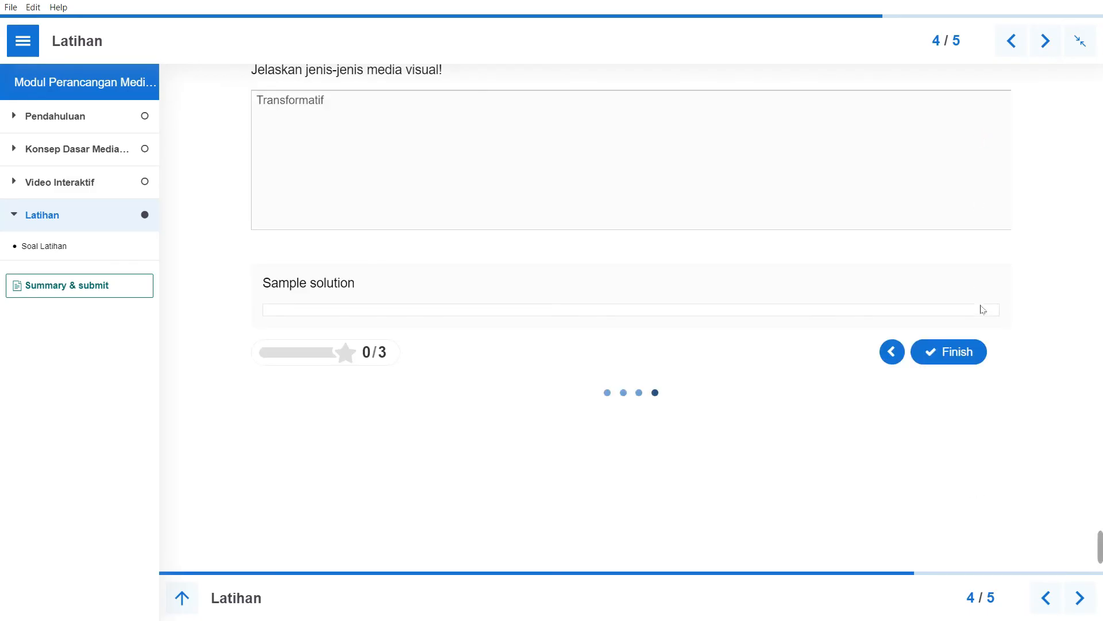
left_click(942, 353)
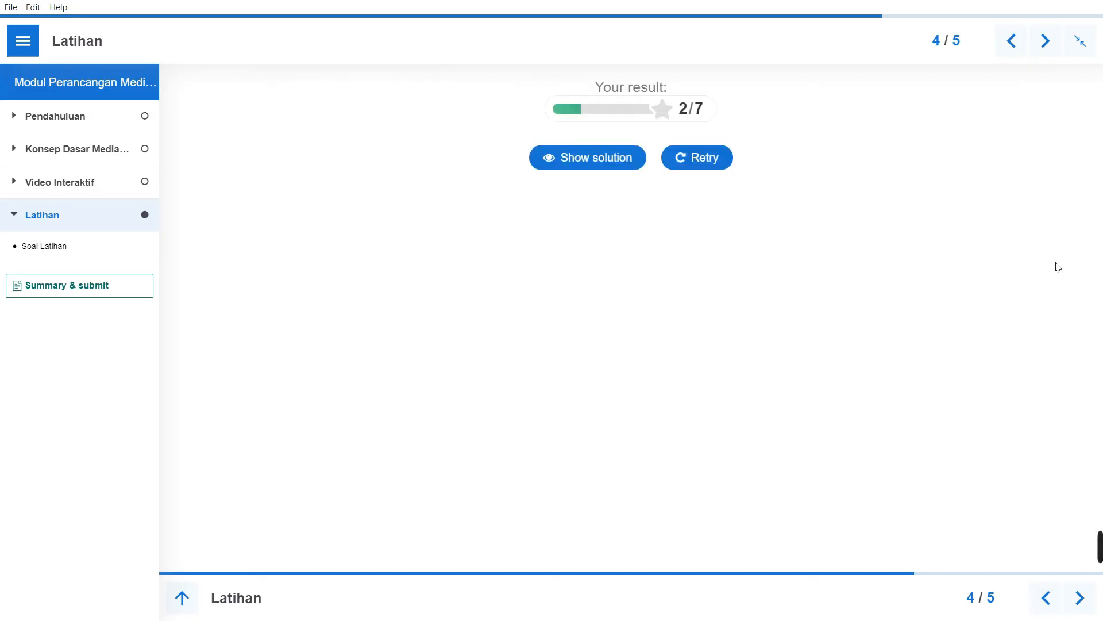
Step: Leave the full-screen preview and save the book as an H5P file named Modul Perancangan Media Visual in This PC's Desktop folder
left_click(1086, 40)
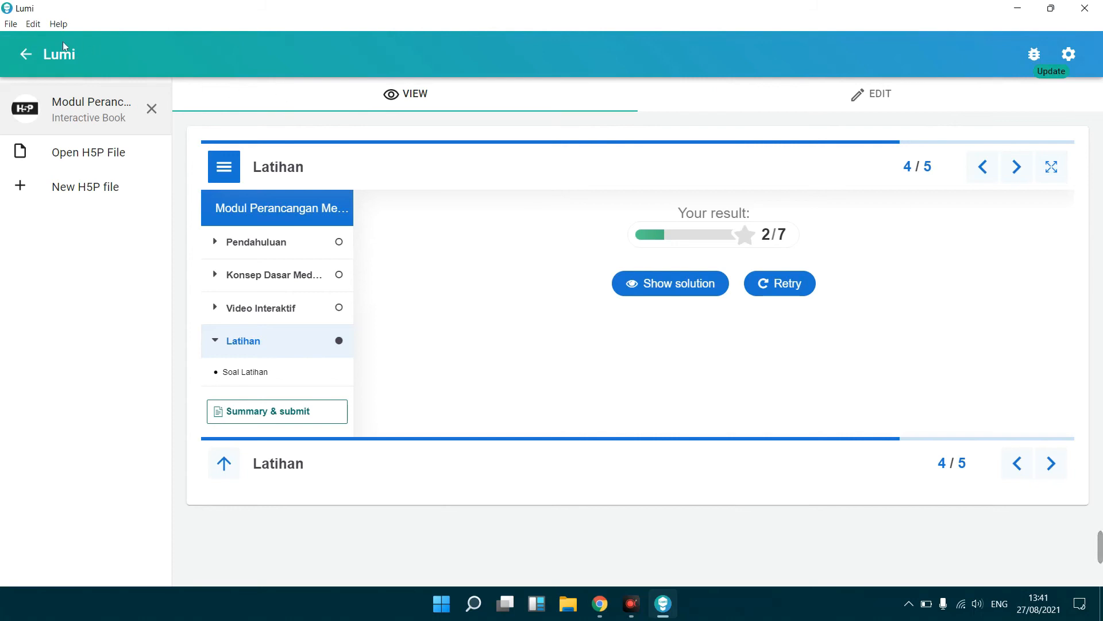
left_click(11, 26)
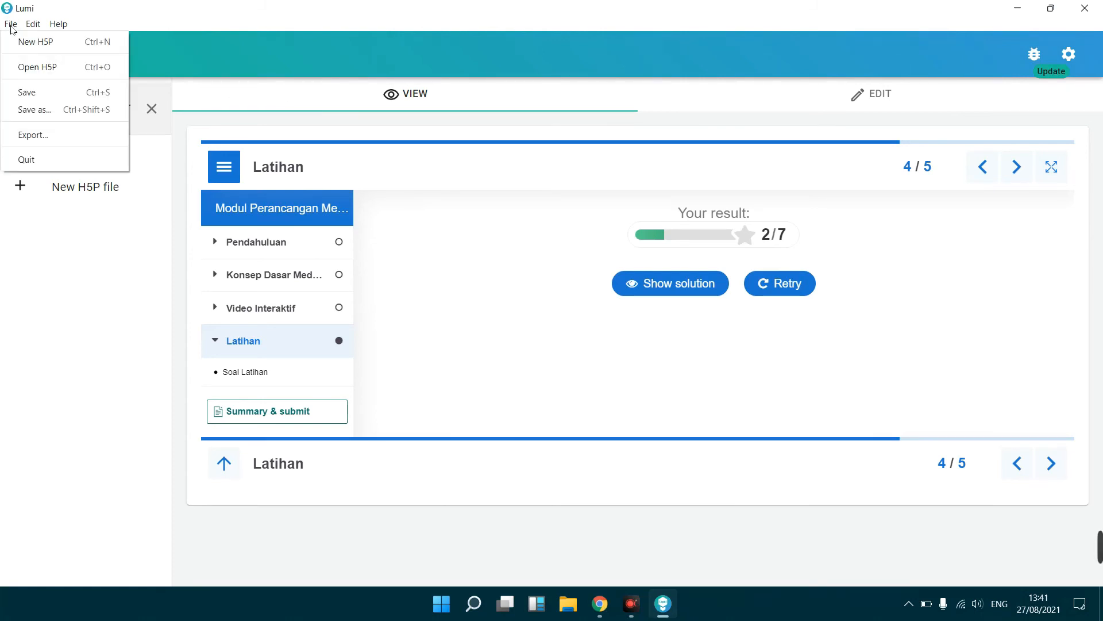
left_click(45, 97)
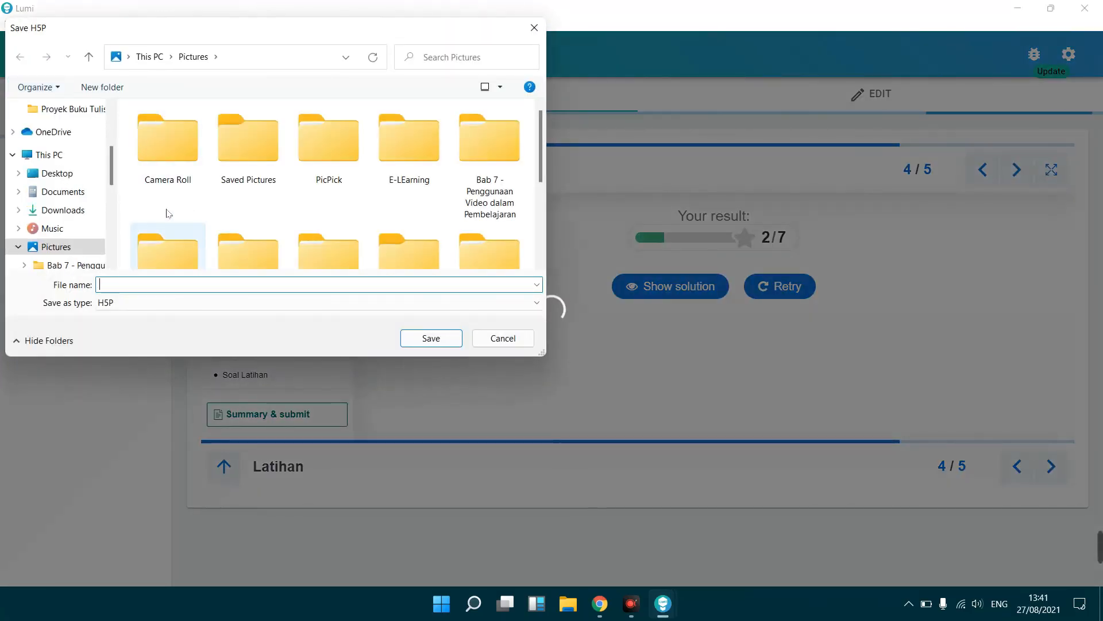
left_click_drag(112, 159, 110, 113)
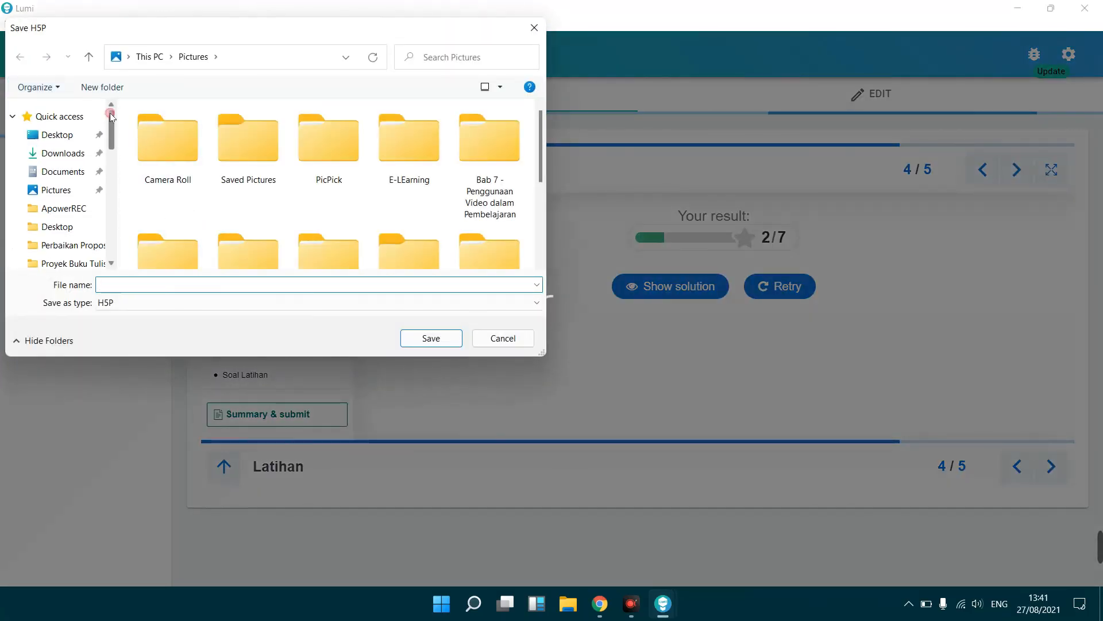
left_click(57, 221)
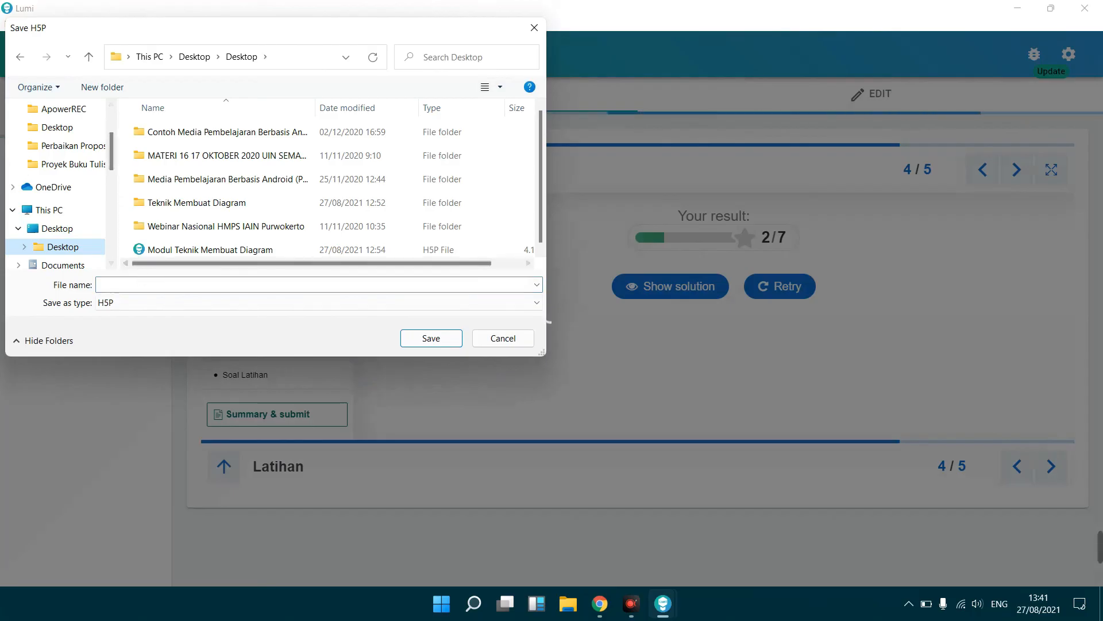
left_click(70, 230)
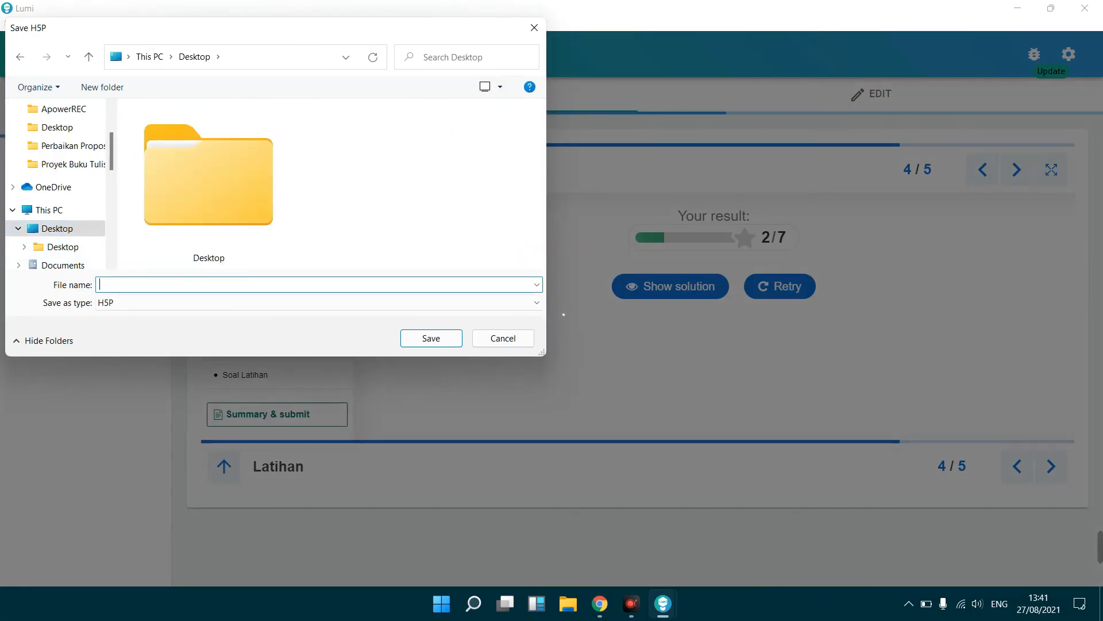
type("Modu")
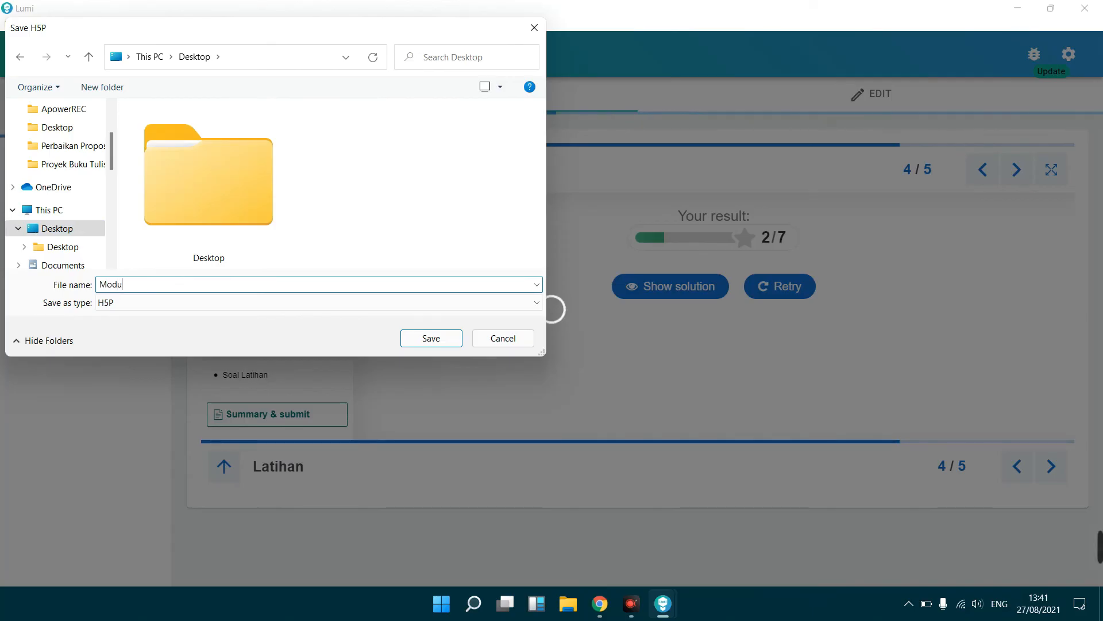
type("l Perancangan Media Visual")
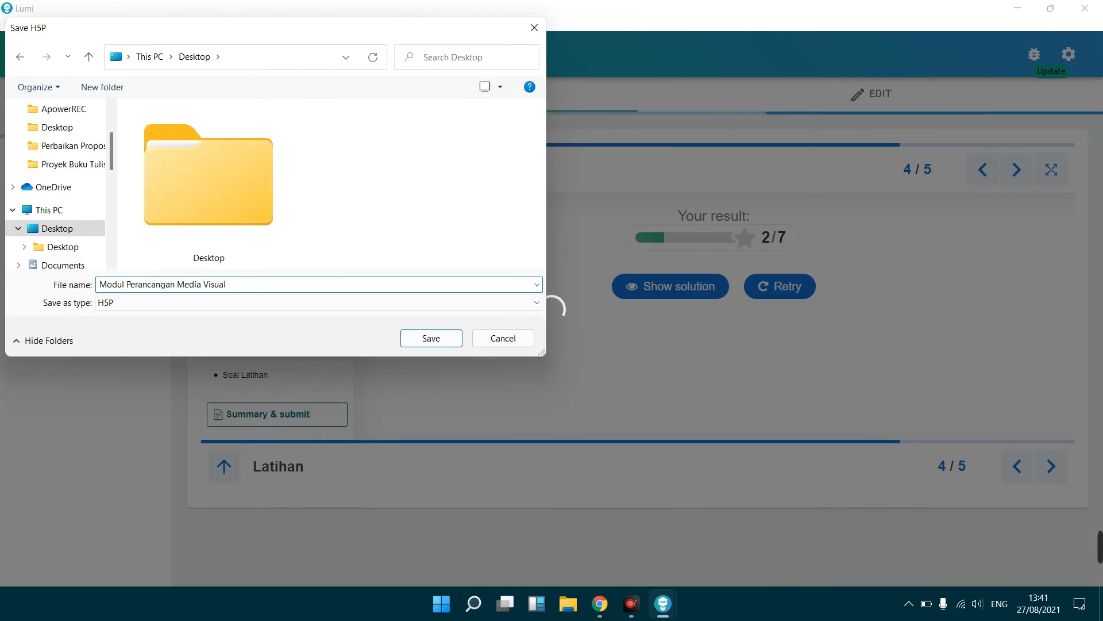
left_click(419, 339)
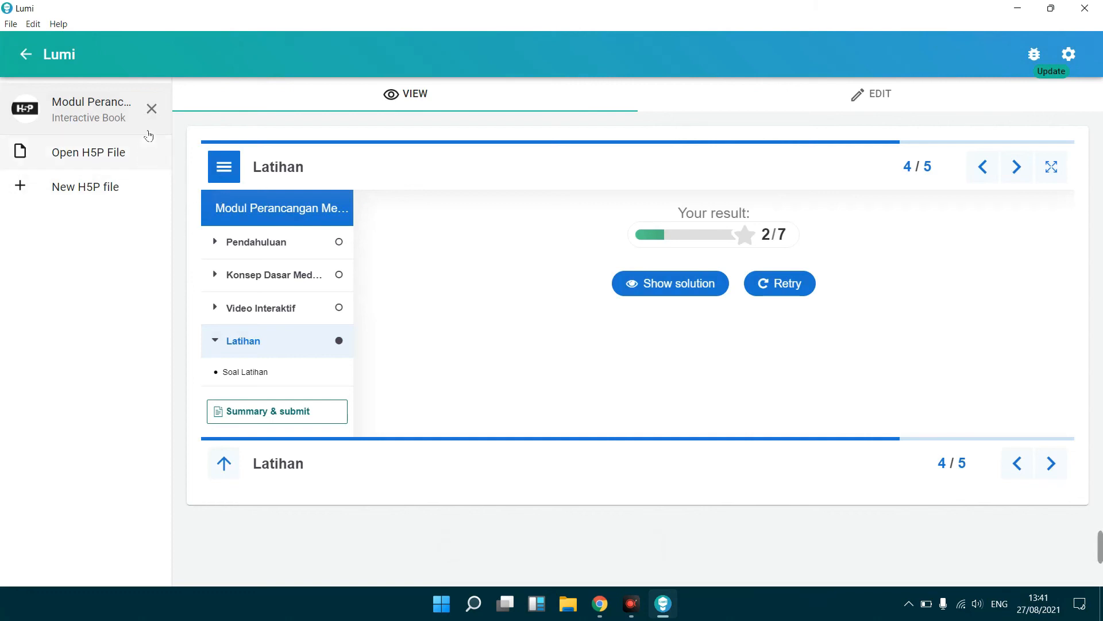
Step: Close the book, reopen the saved Modul Perancangan Media Visual file from the Desktop folder and look through its content
left_click(152, 115)
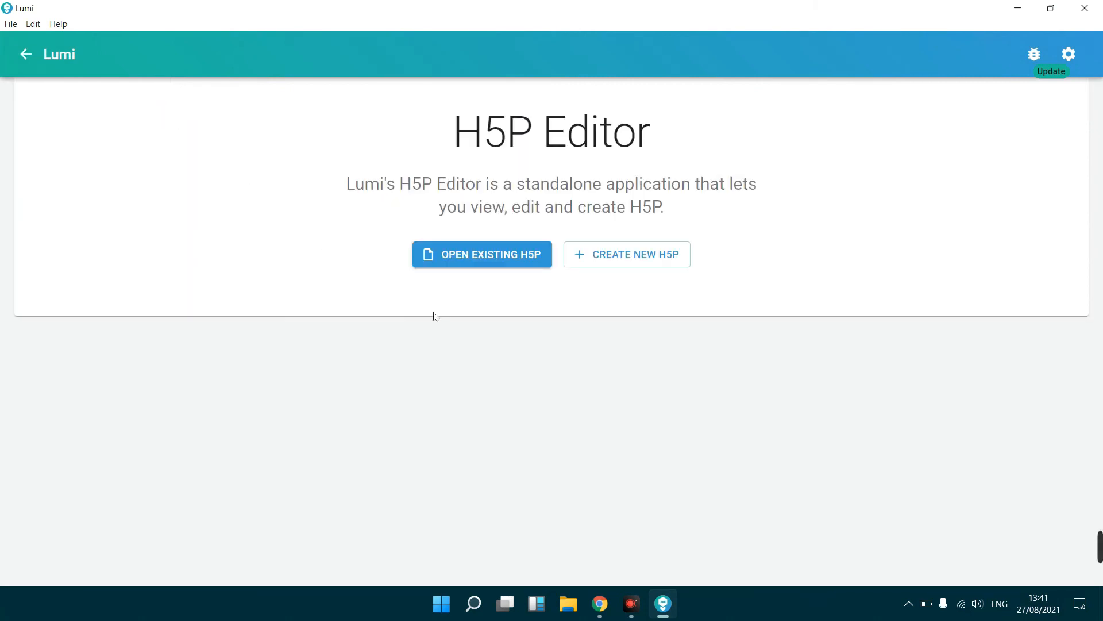
left_click(470, 267)
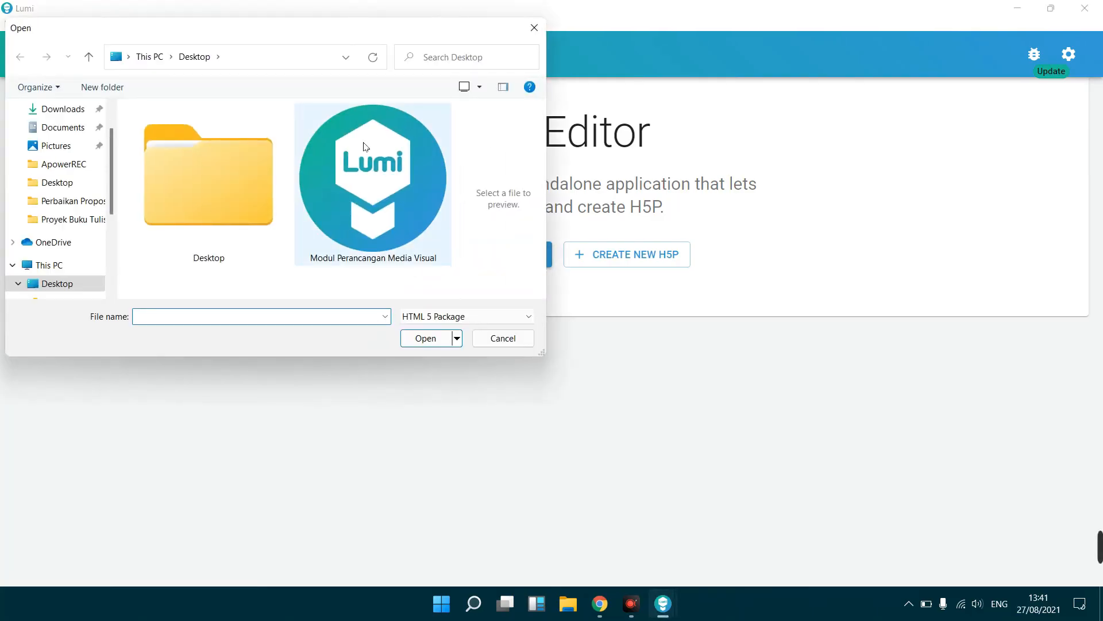
left_click(343, 244)
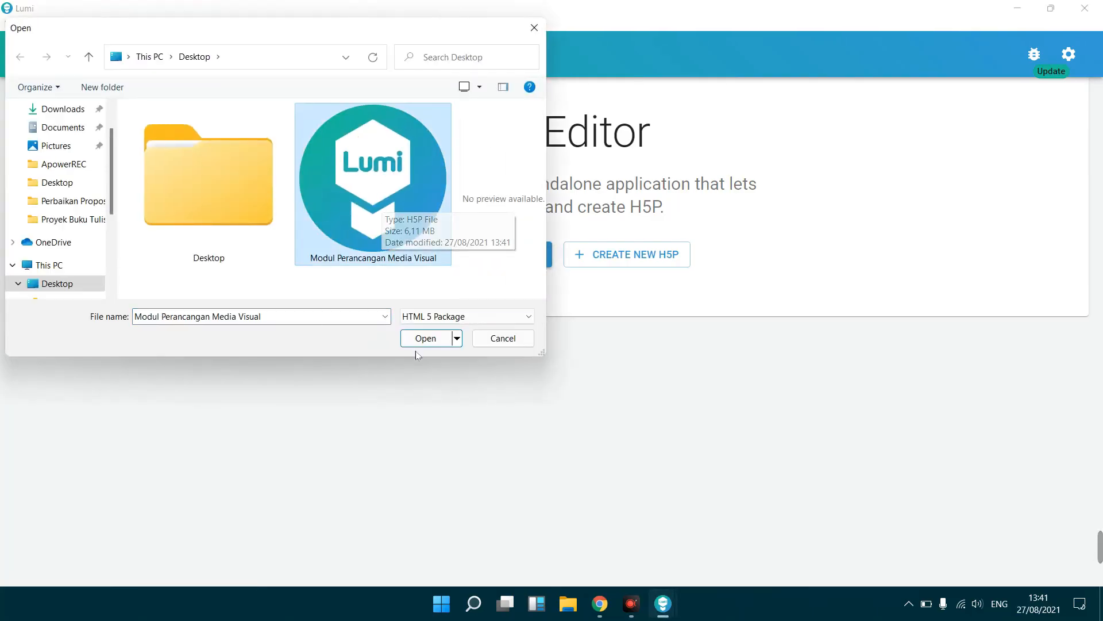
left_click(428, 340)
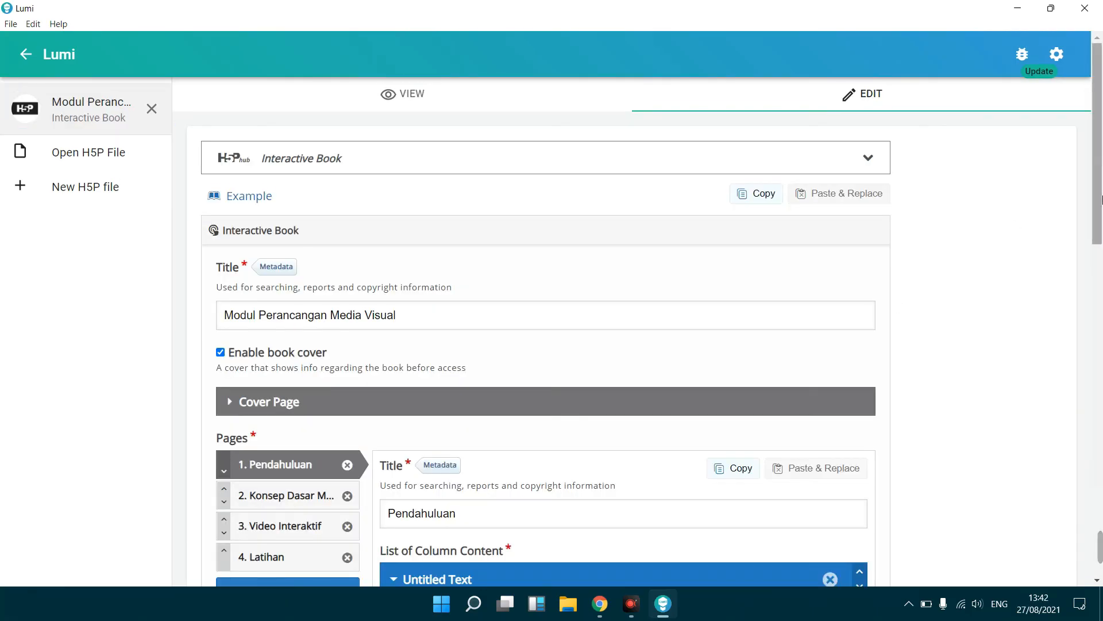
scroll(1072, 465, "down", 15)
scroll(1072, 402, "up", 15)
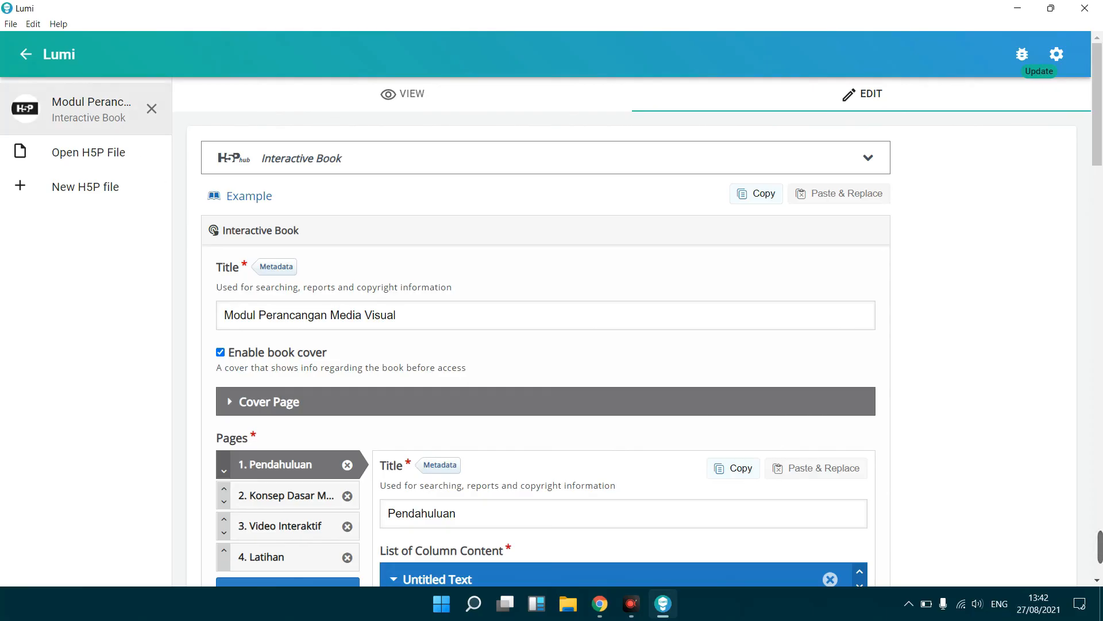
Step: Start exporting the book as an All-in-one HTML file with the reporter included, after viewing the SCORM package option
left_click(11, 24)
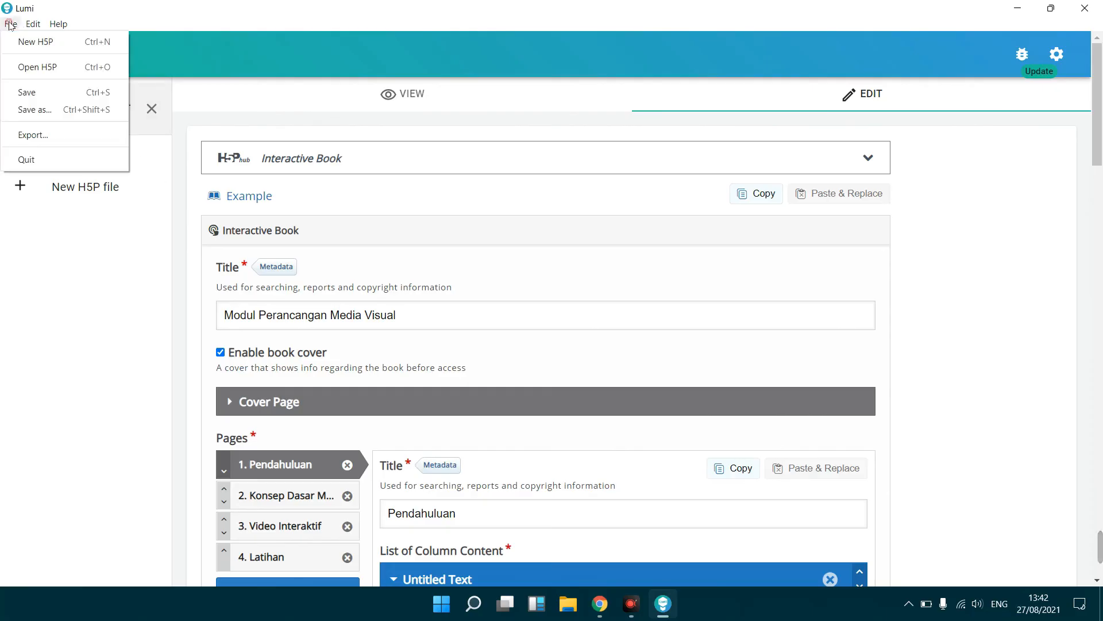
left_click(47, 138)
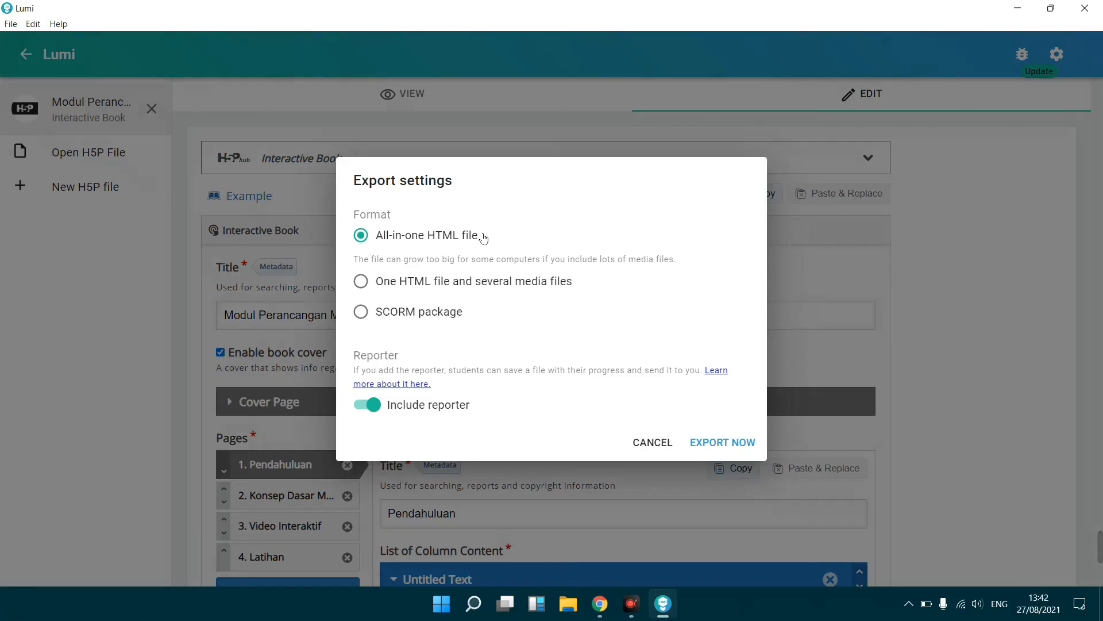
left_click(362, 313)
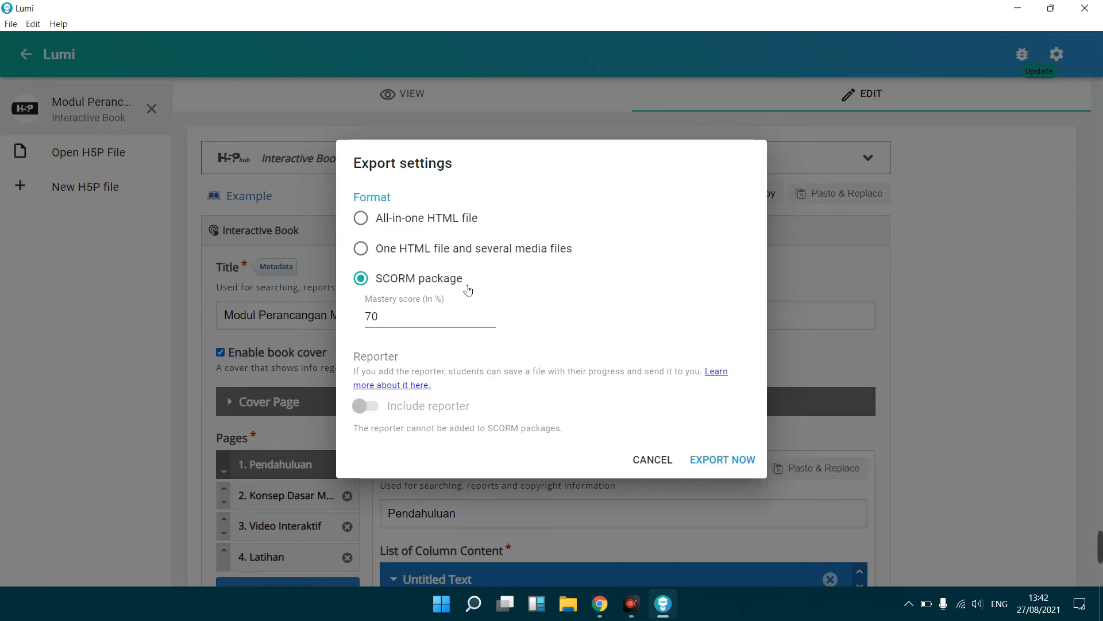
left_click(370, 219)
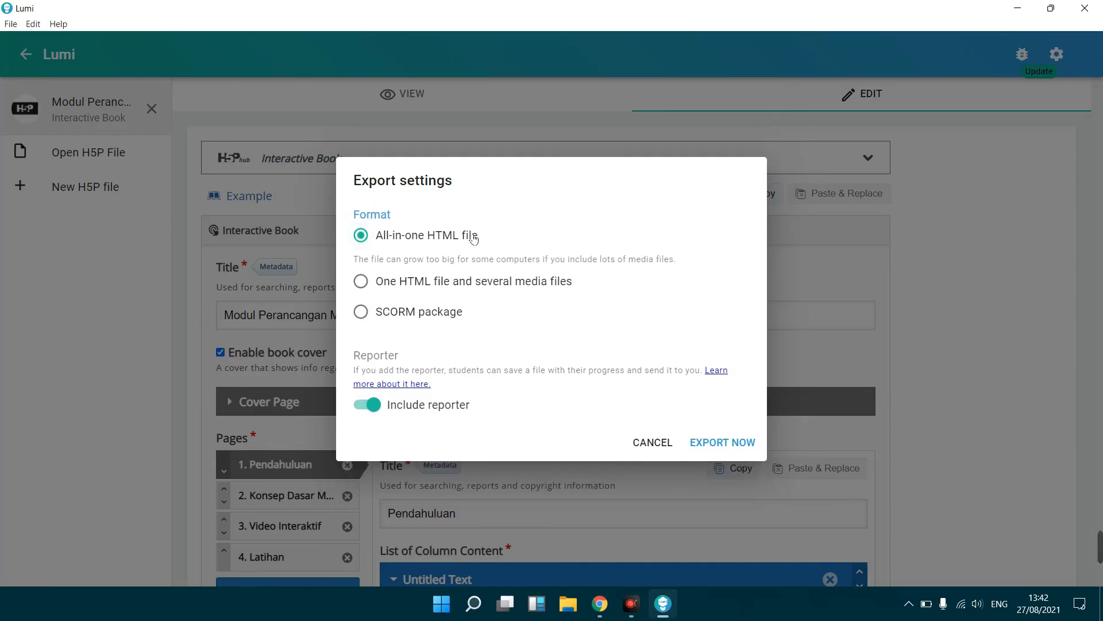
left_click(723, 447)
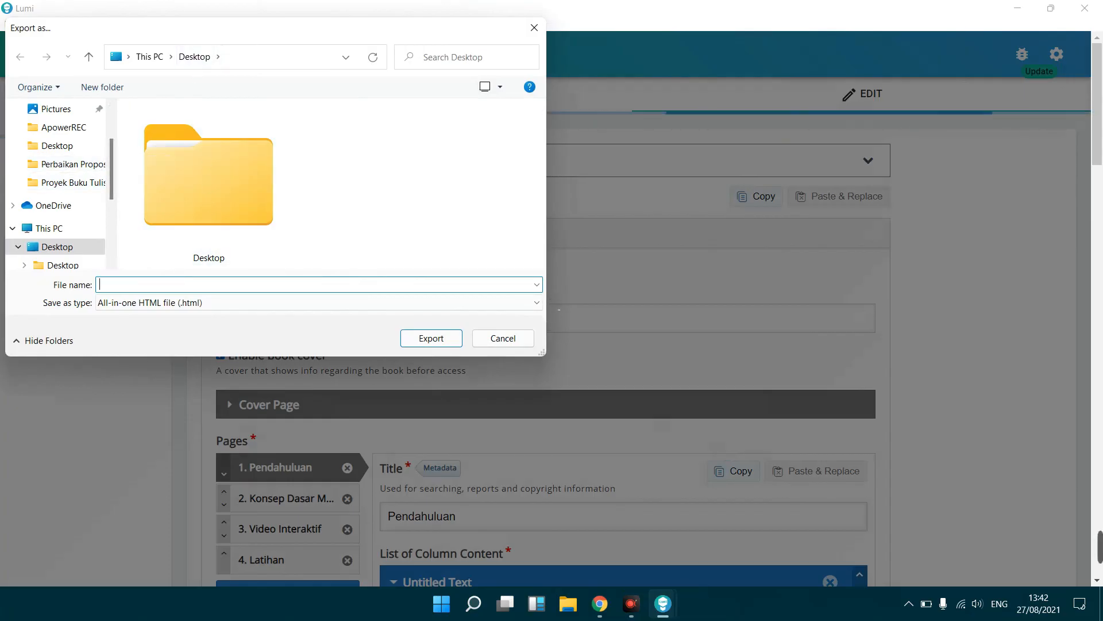
Step: Name the export file Modul Perancangan Media Visual without the .h5p ending and export it to the Desktop
type("Modul")
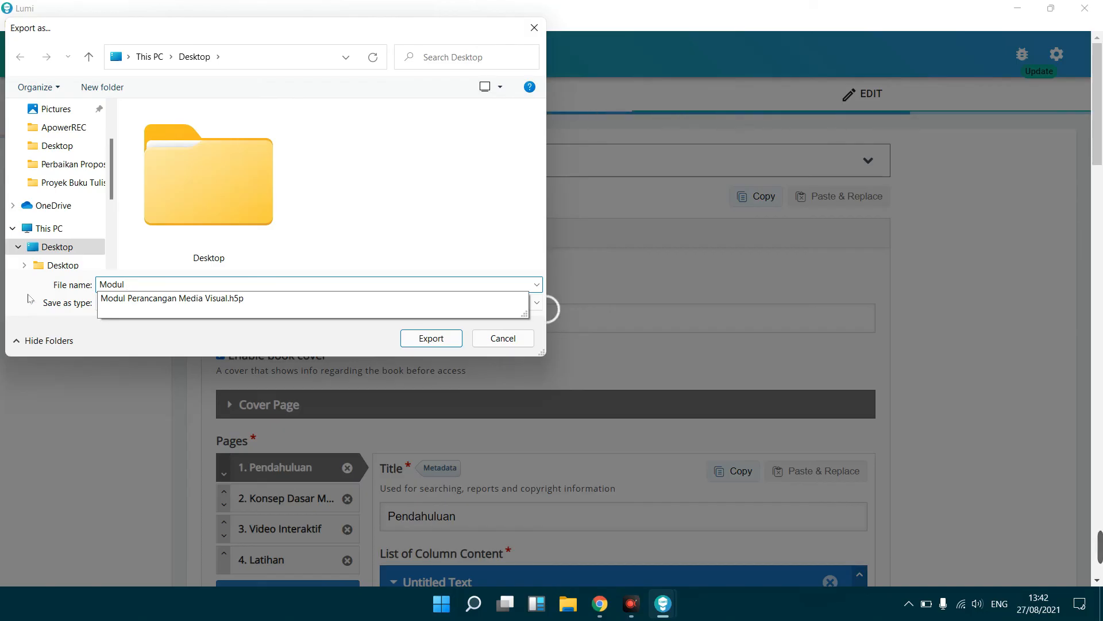
left_click(547, 305)
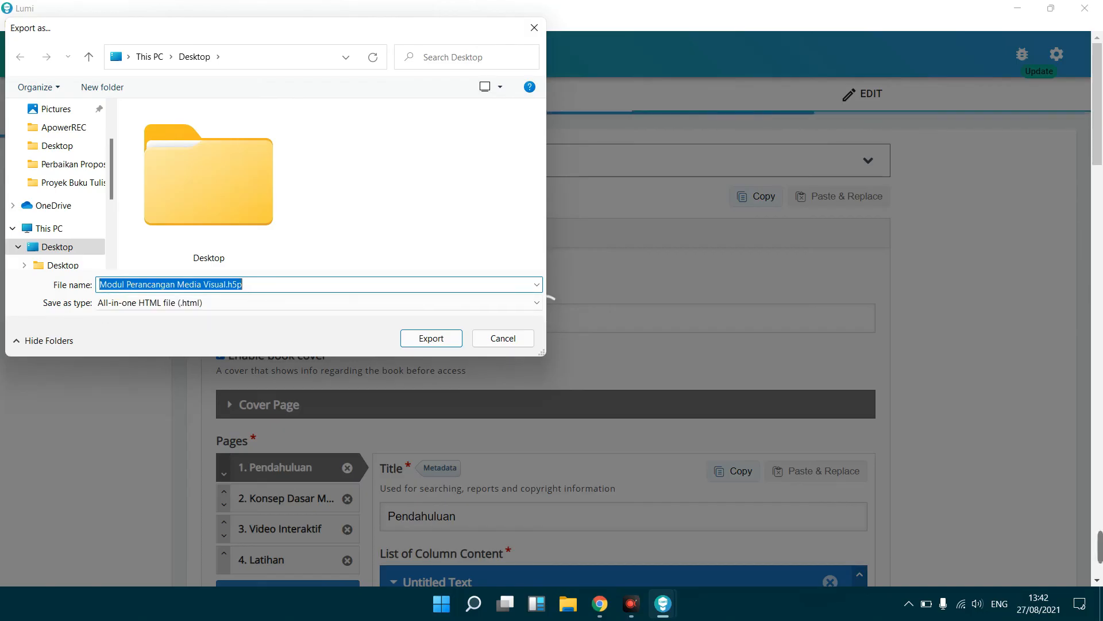
left_click(255, 286)
key("BackSpace")
key("BackSpace")
key("BackSpace")
key("BackSpace")
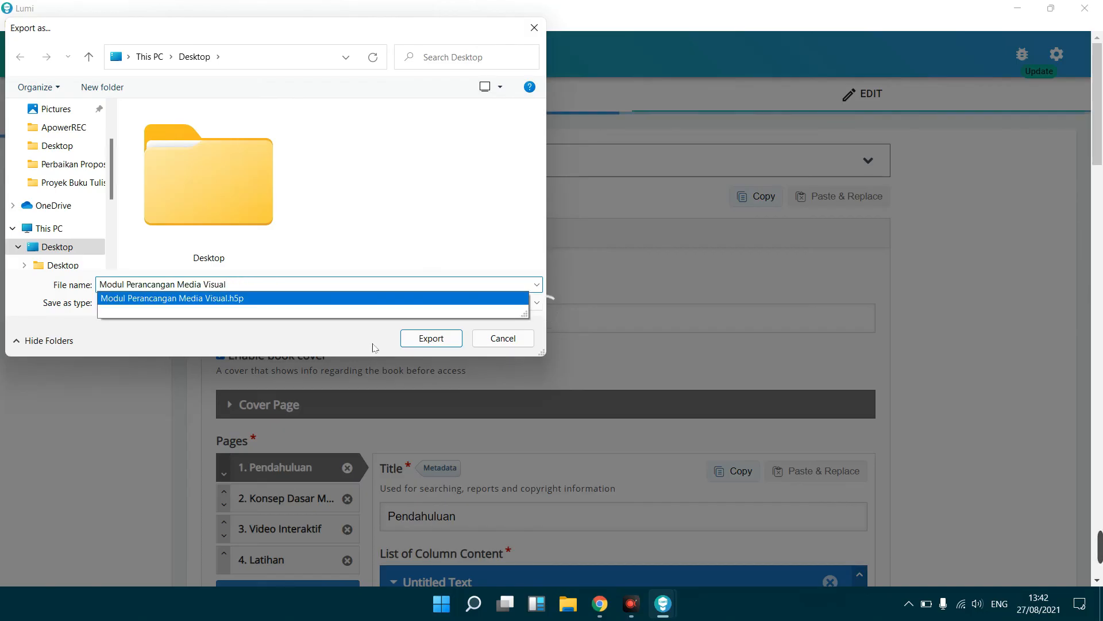
left_click(430, 339)
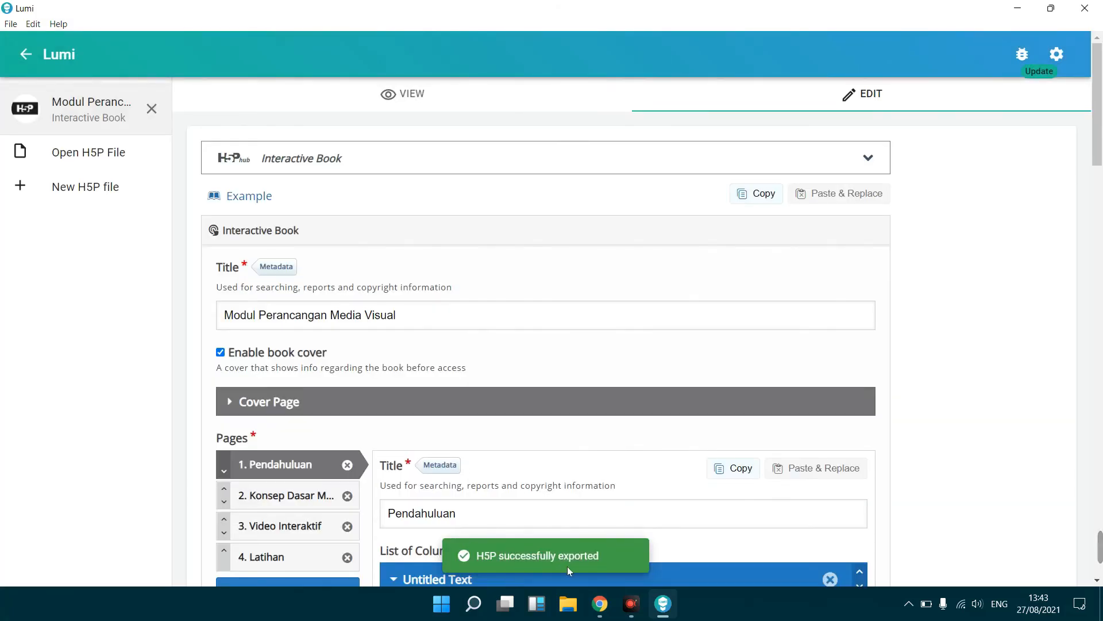
Step: Open the exported Modul Perancangan Media Visual HTML file from the desktop in Chrome and start reading the book
left_click(663, 602)
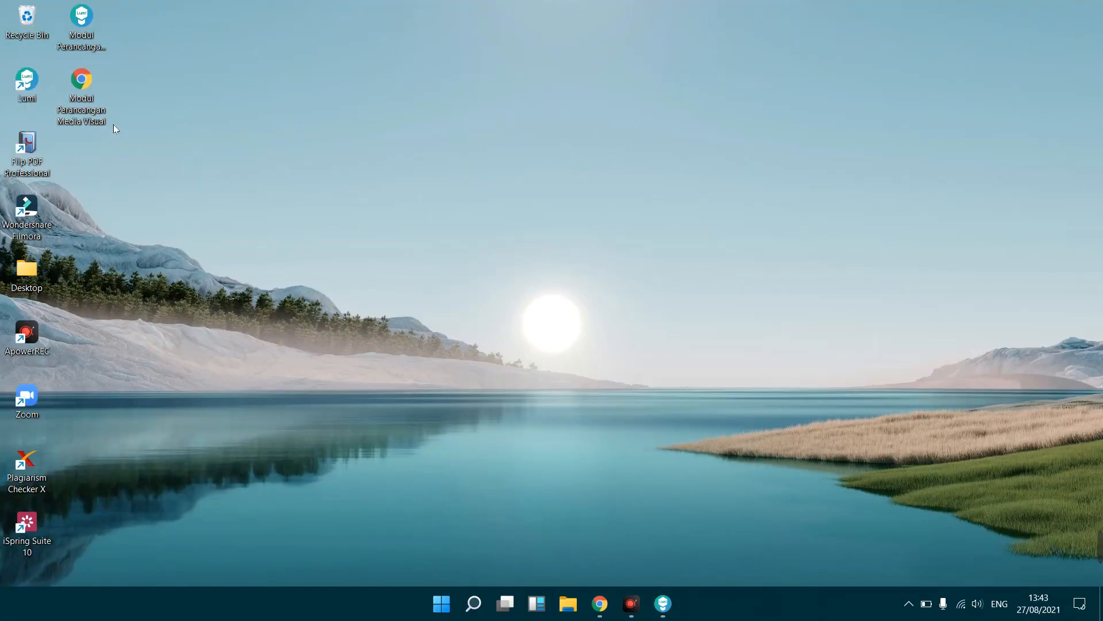
double_click(88, 83)
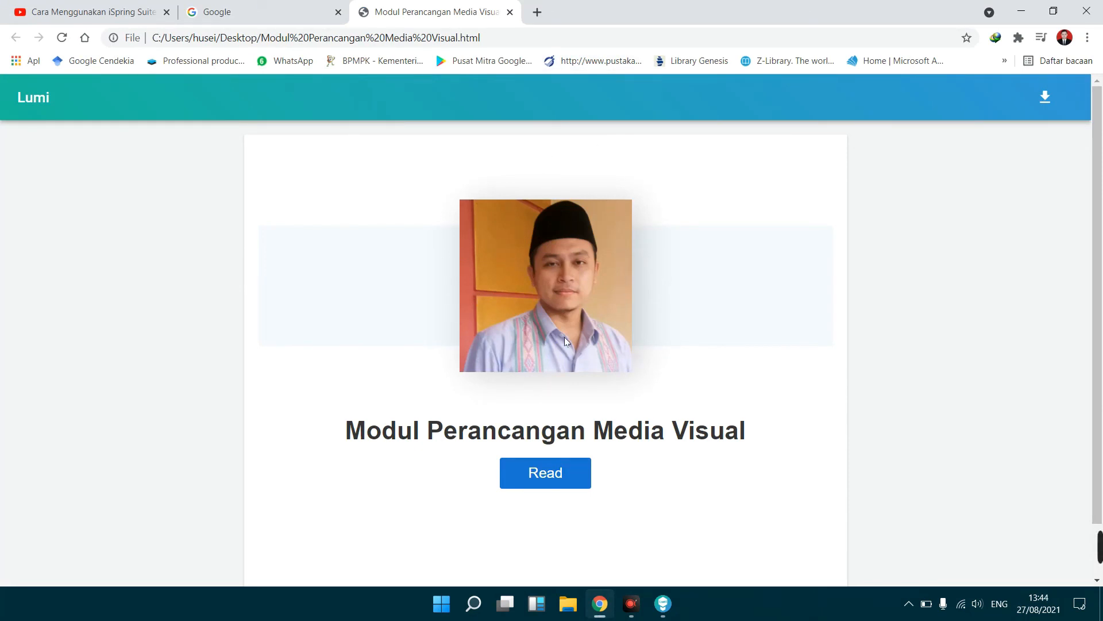
left_click(557, 485)
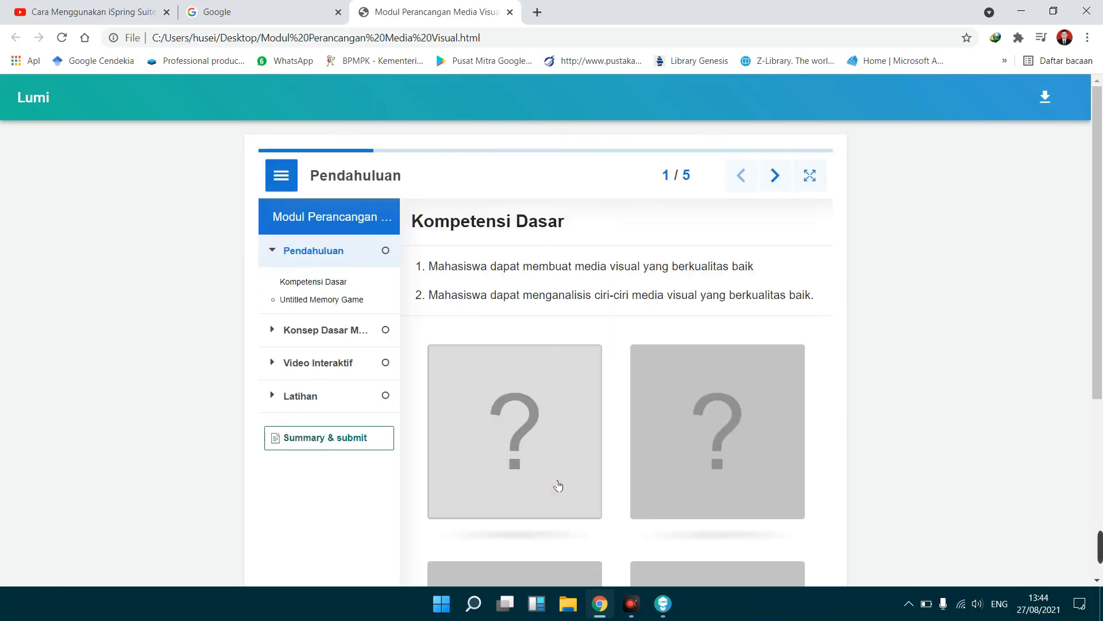
Step: Play the memory game on the Pendahuluan page by matching the Graha Edu and Walisongo logo pairs
left_click_drag(1101, 251, 1102, 363)
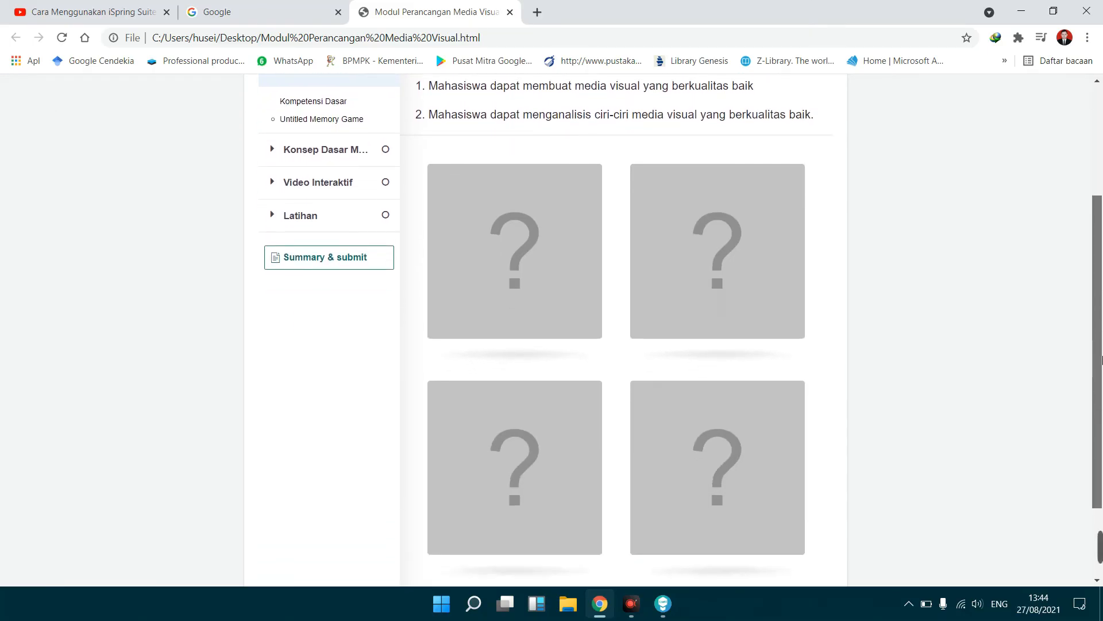
left_click(534, 273)
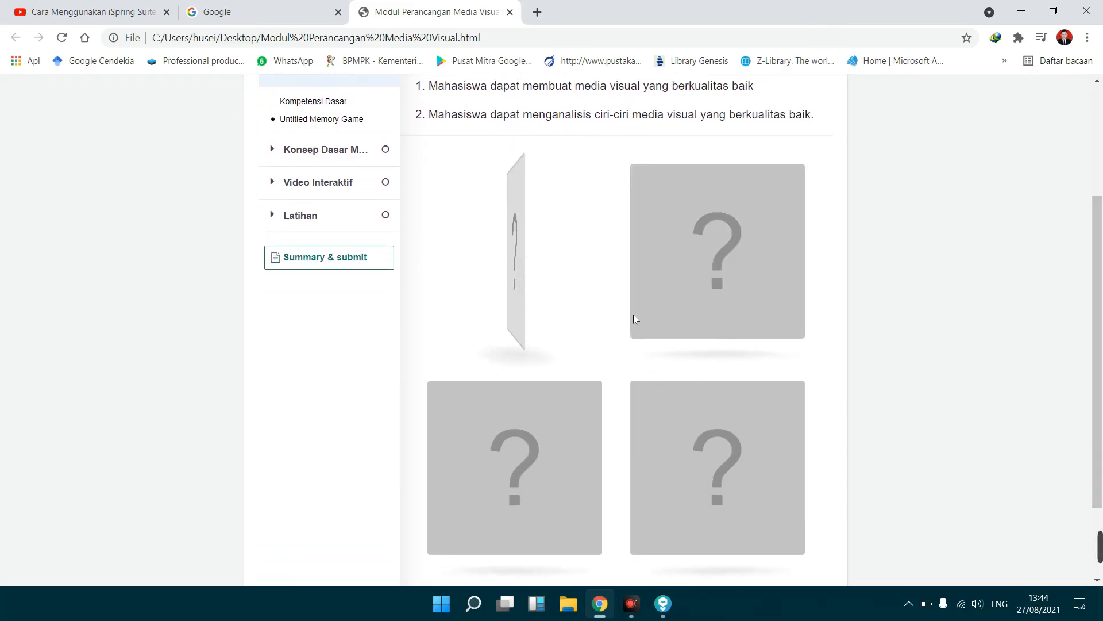
left_click(712, 283)
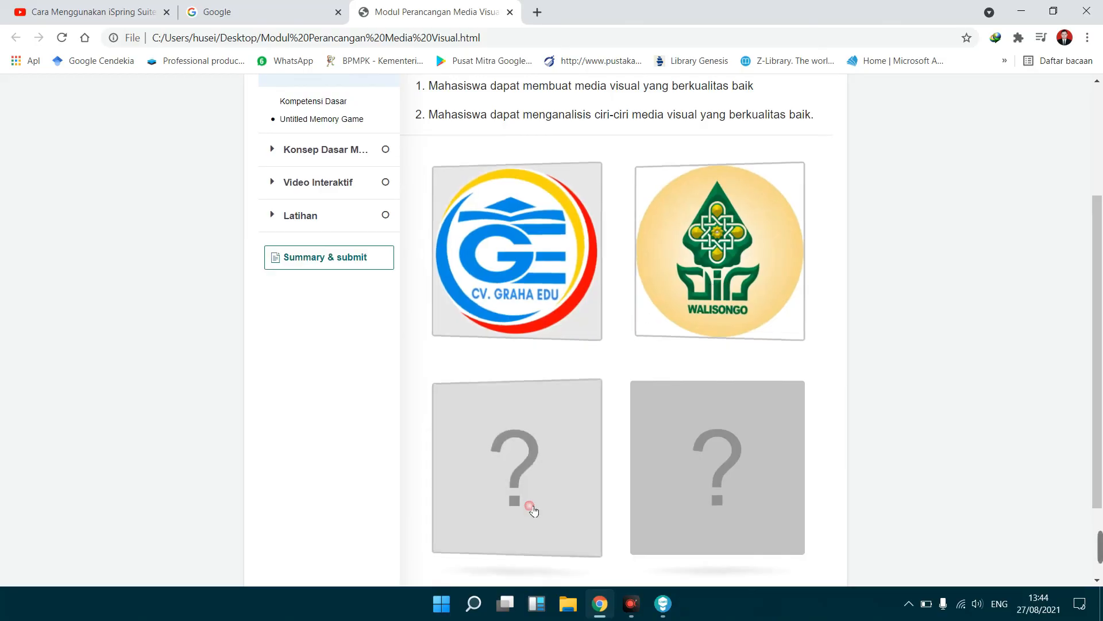
left_click(524, 402)
left_click(542, 259)
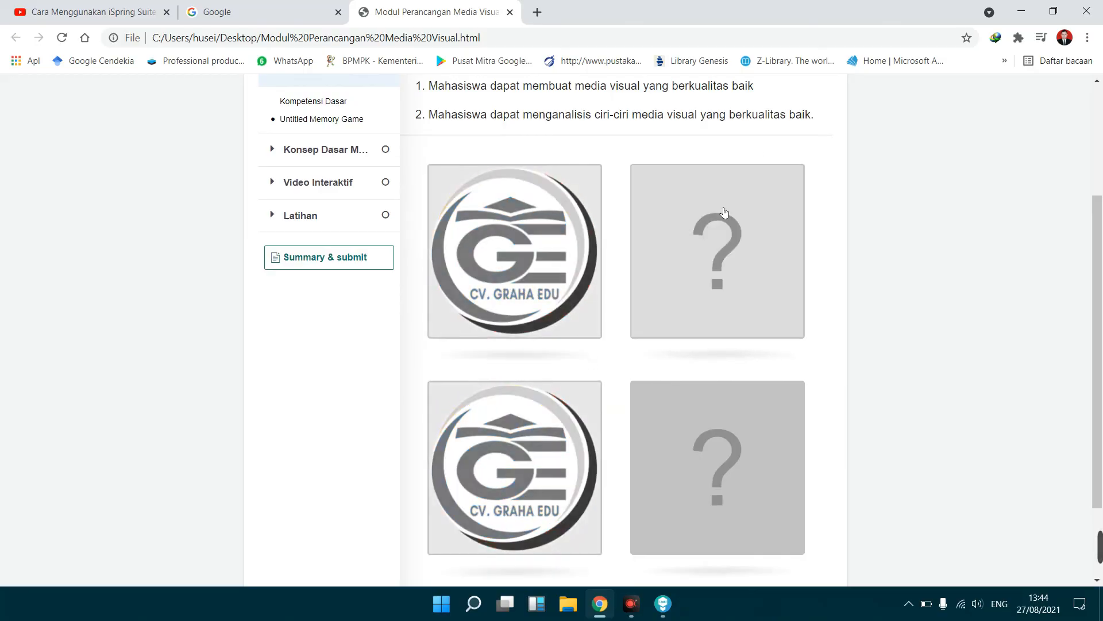
left_click(676, 230)
left_click(719, 448)
left_click_drag(1101, 355, 1098, 430)
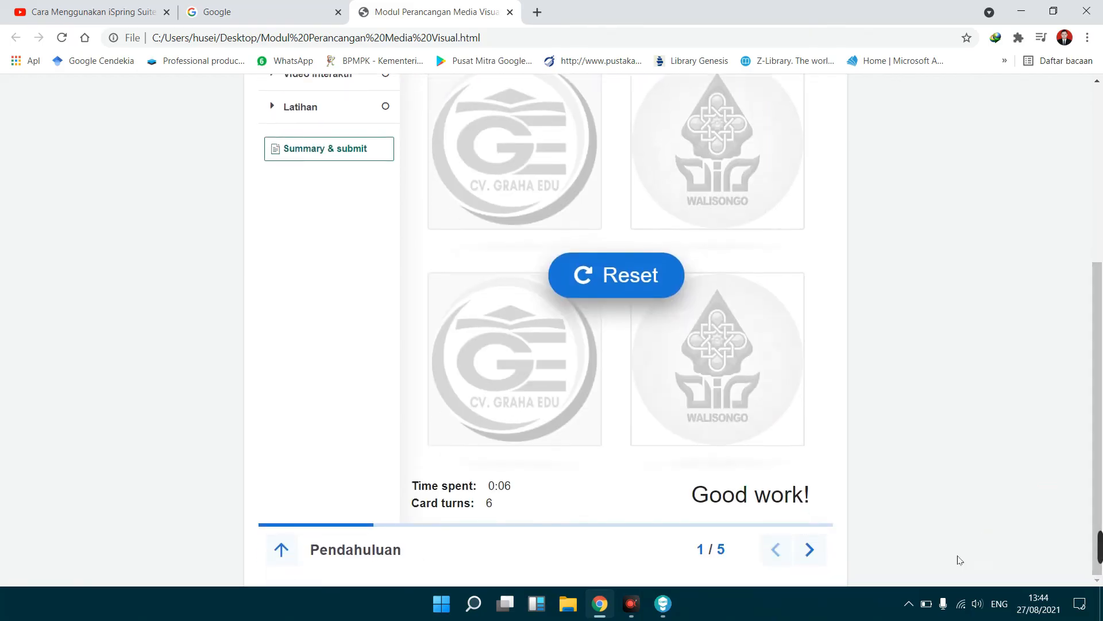
Step: Go to the Konsep Dasar Media Visual page, show the book in full screen and test hiding and showing its table of contents
left_click(809, 549)
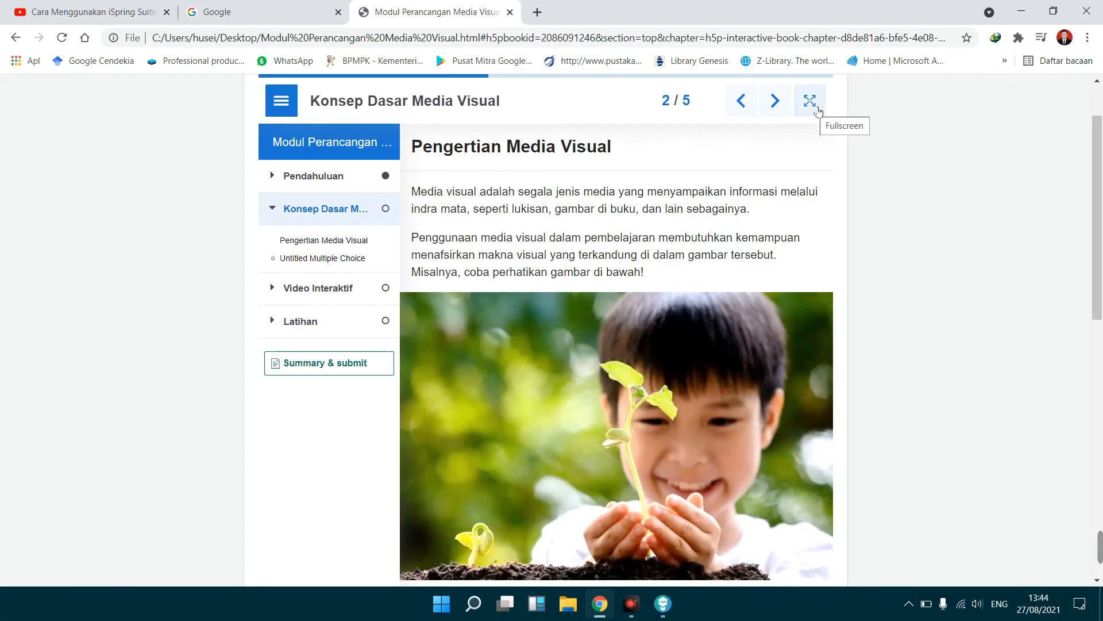
left_click(810, 101)
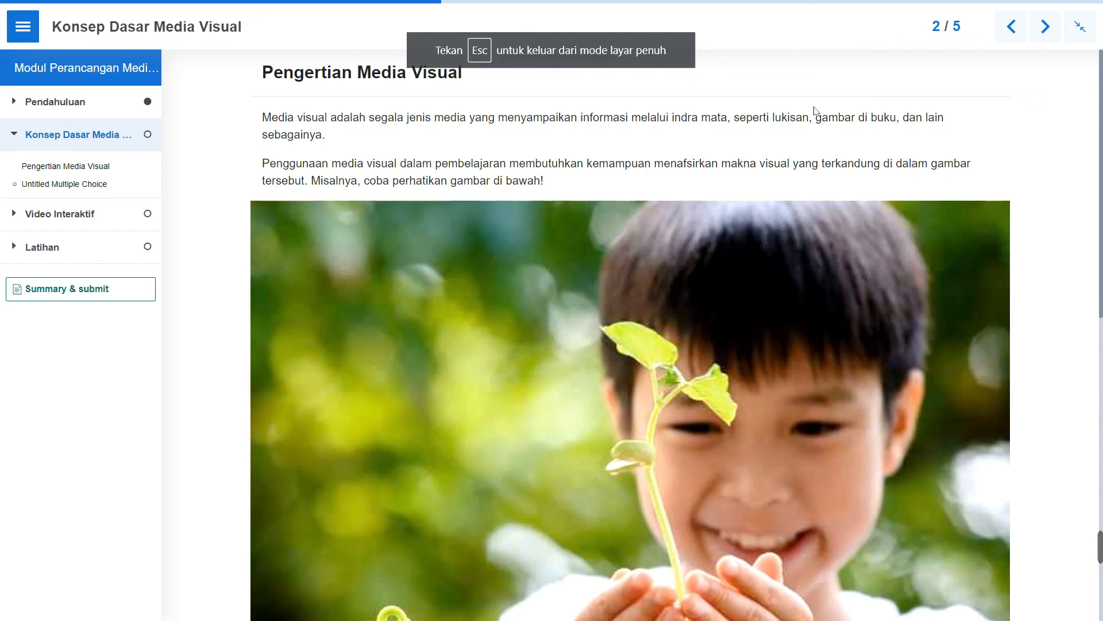
left_click(23, 27)
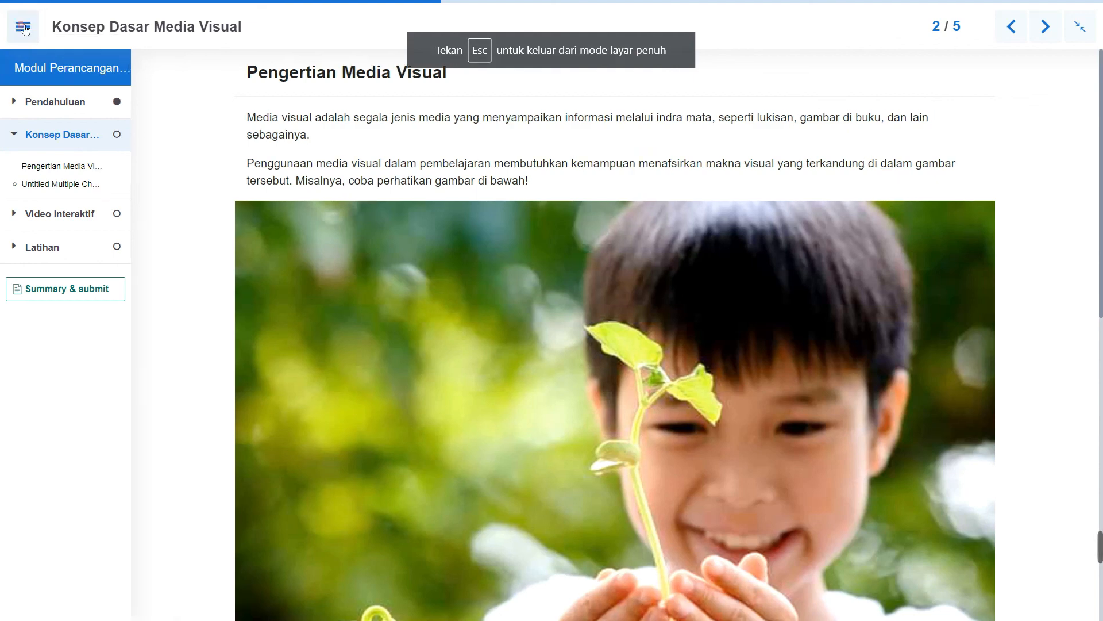
left_click(23, 27)
left_click(23, 27)
left_click(23, 27)
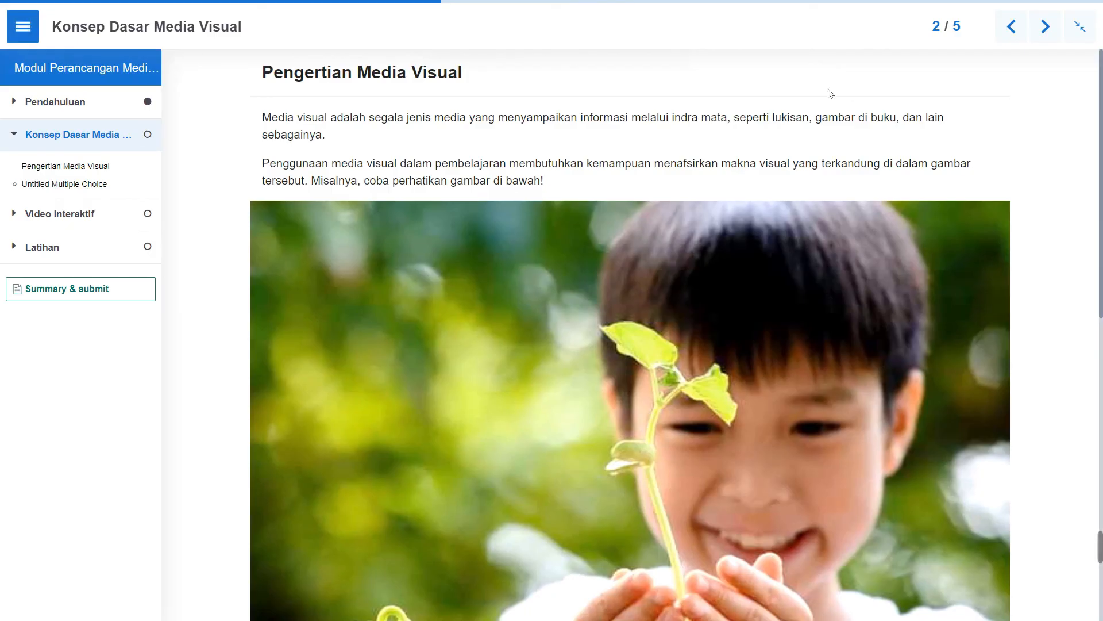
Step: Reveal the image creator's meaning, answer the question below it with Tidak, check the answer and show the solution
left_click_drag(1100, 98, 1101, 292)
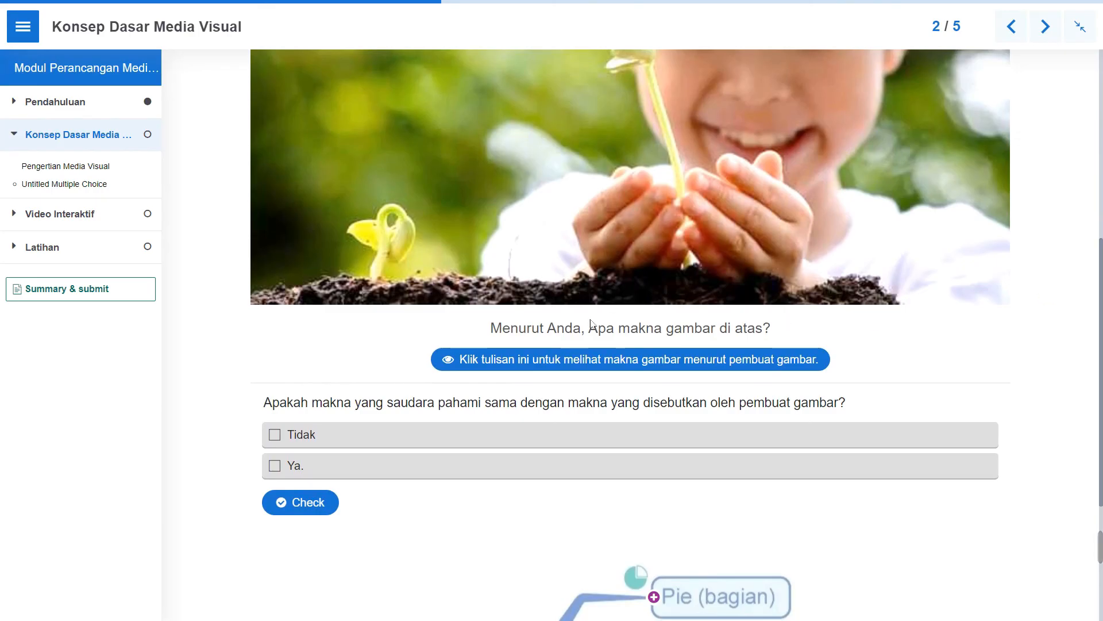
left_click(547, 370)
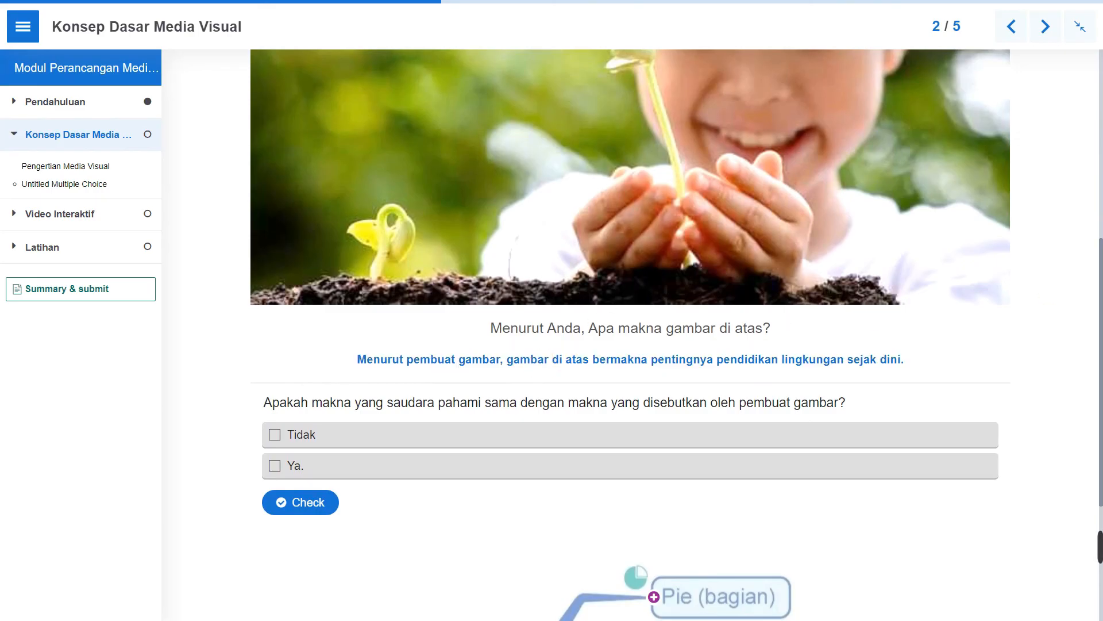
left_click(274, 435)
left_click(324, 508)
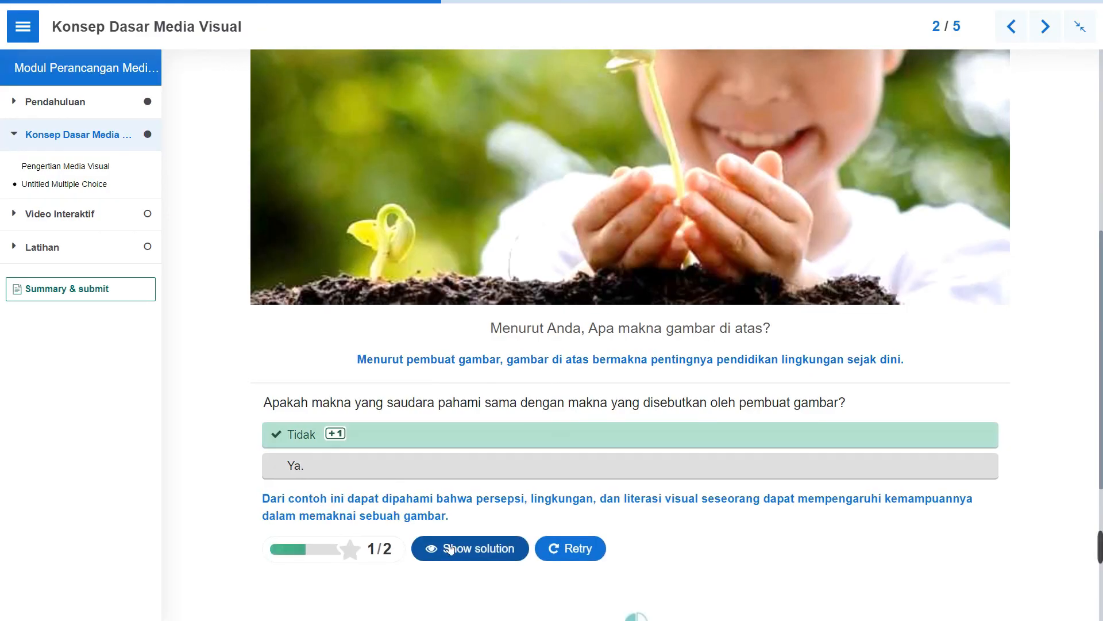
left_click_drag(1100, 423, 1101, 485)
left_click(470, 408)
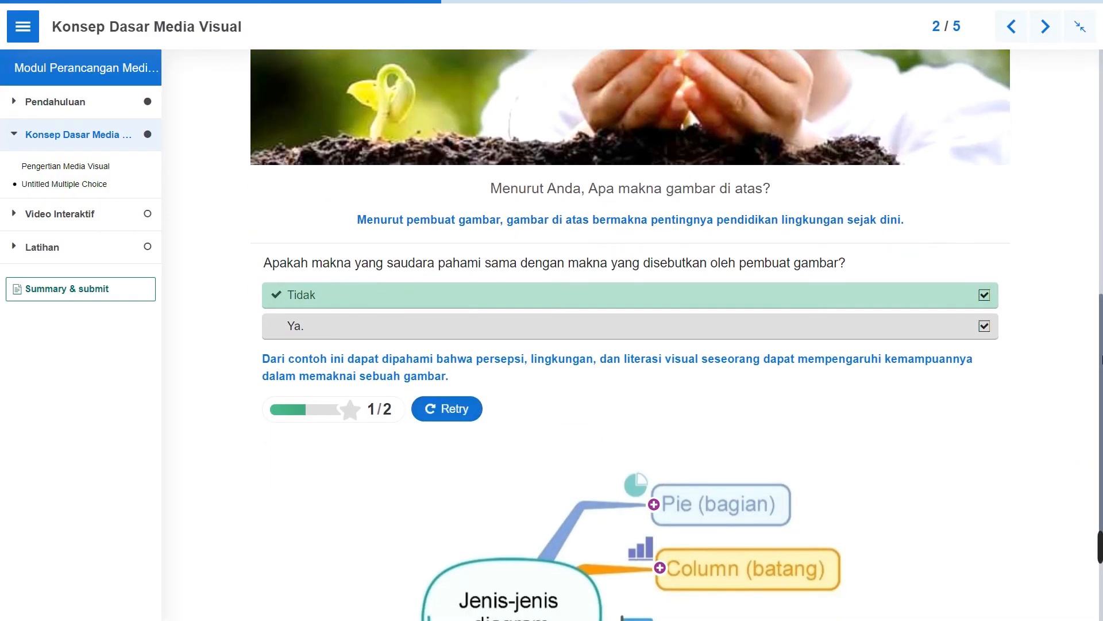
Step: View the Pie and Column hotspots in the Jenis-jenis diagram image and close their pop-ups
left_click_drag(1102, 382, 1102, 474)
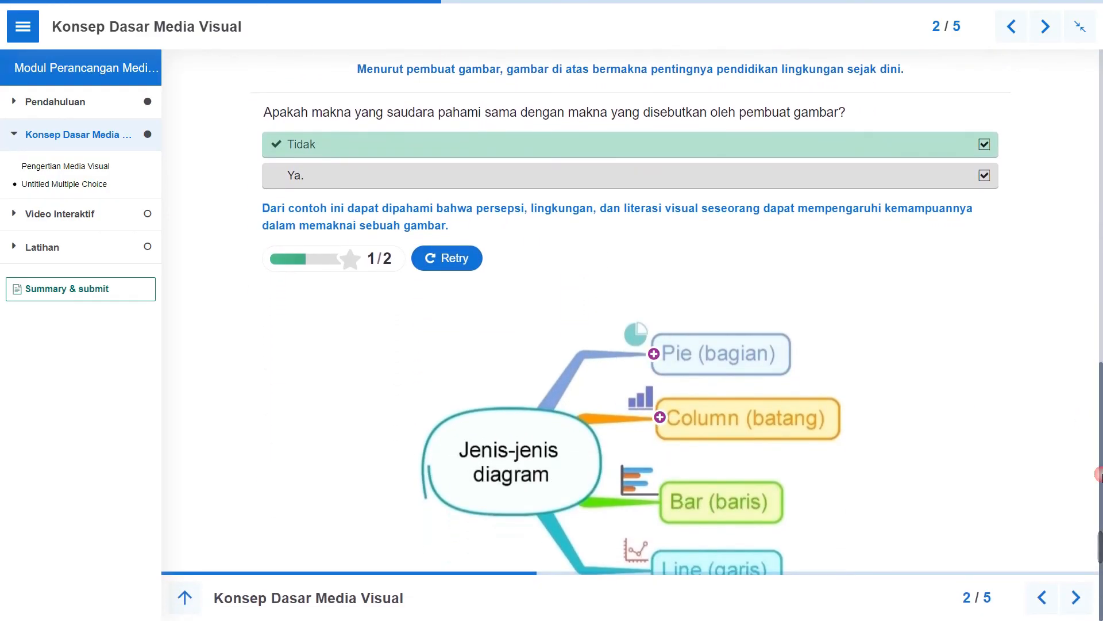
left_click(654, 353)
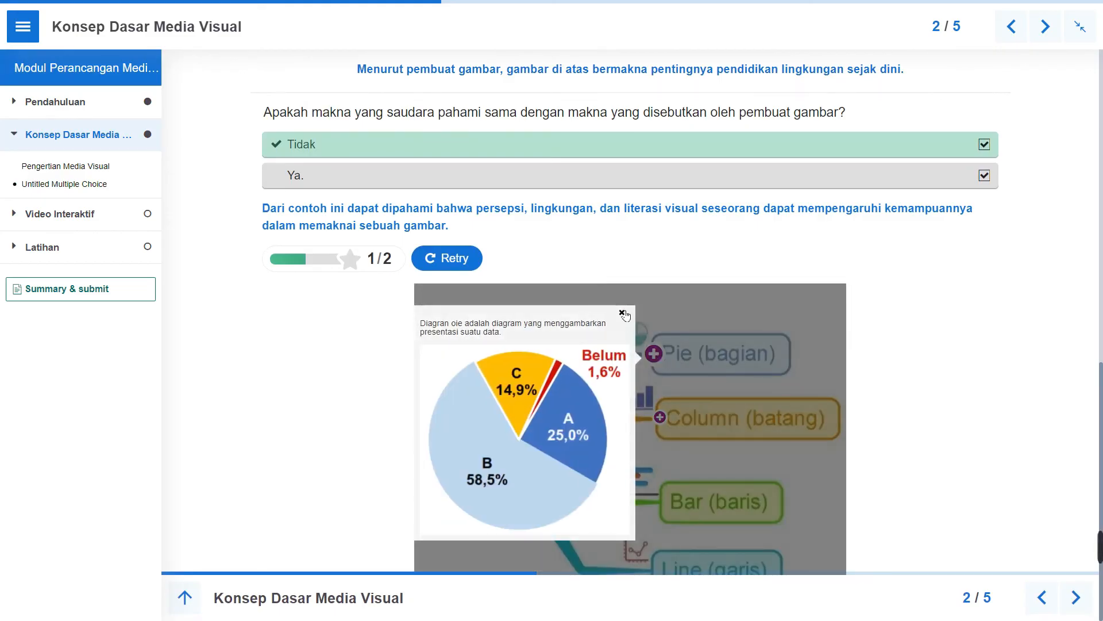
left_click(623, 314)
left_click(659, 417)
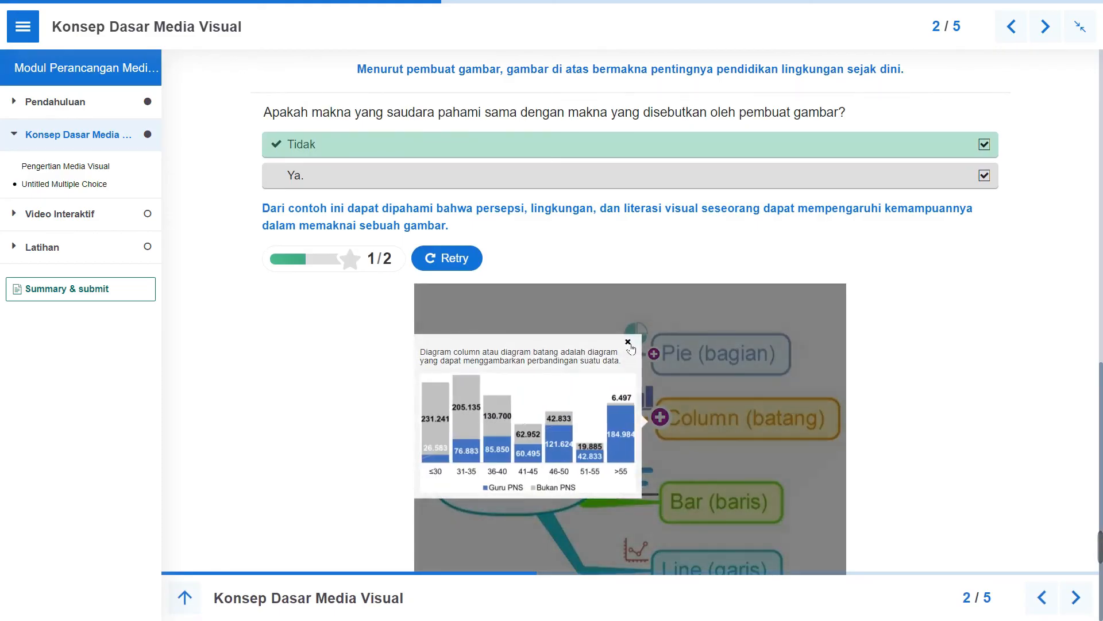
left_click(628, 343)
Step: Advance past Video Interaktif to the Latihan page and answer the question on UIN Walisongo's location with Bandung
left_click(1075, 598)
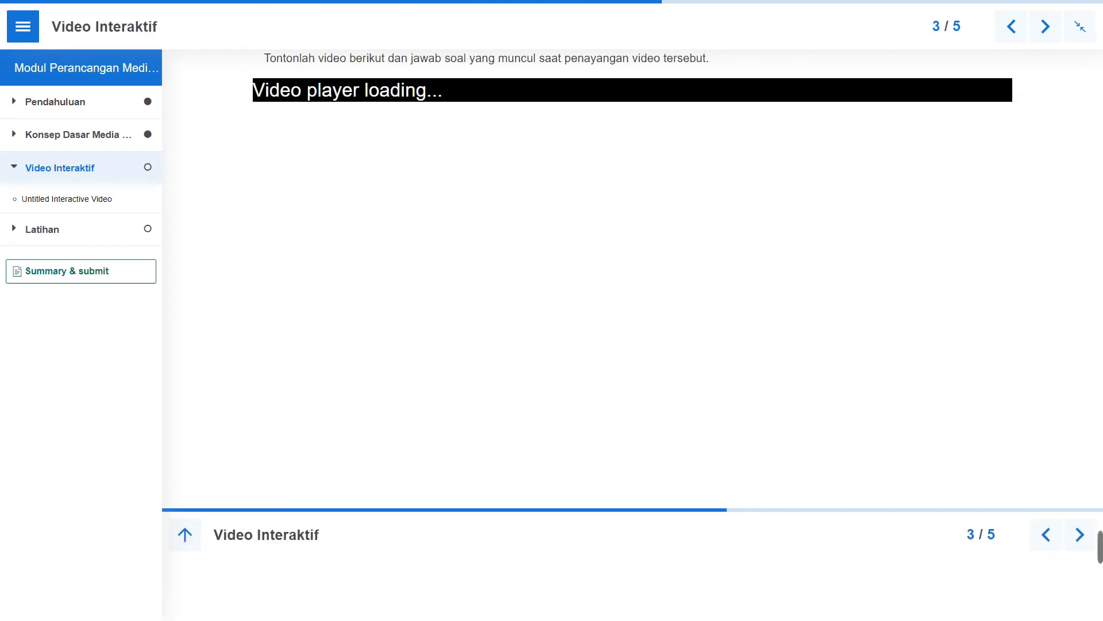
left_click(1093, 548)
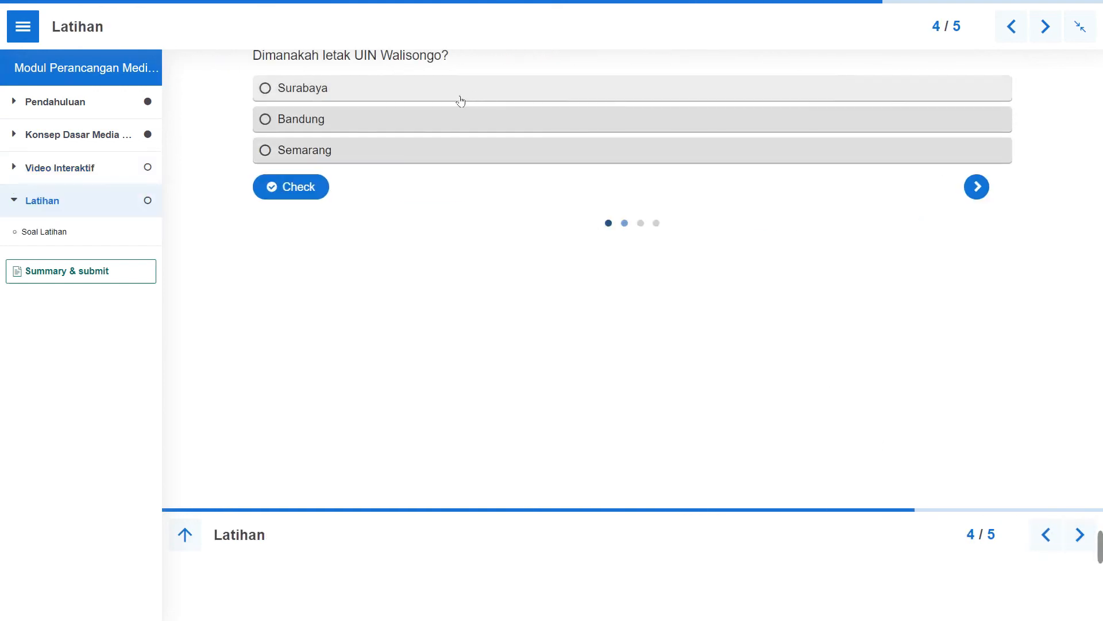
left_click(419, 116)
left_click(296, 185)
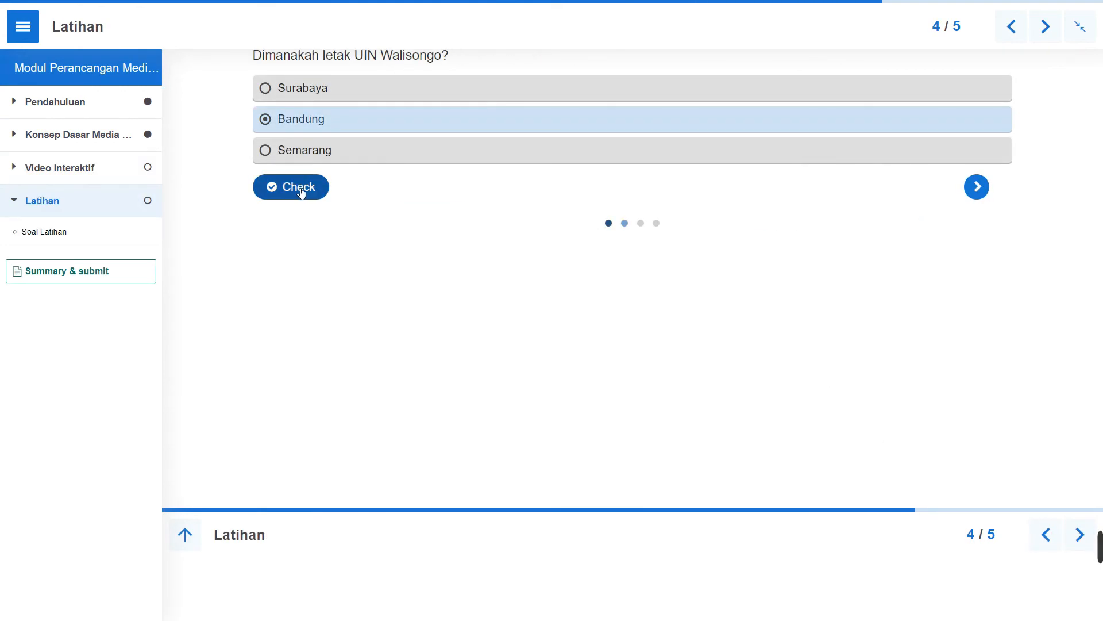
left_click(971, 187)
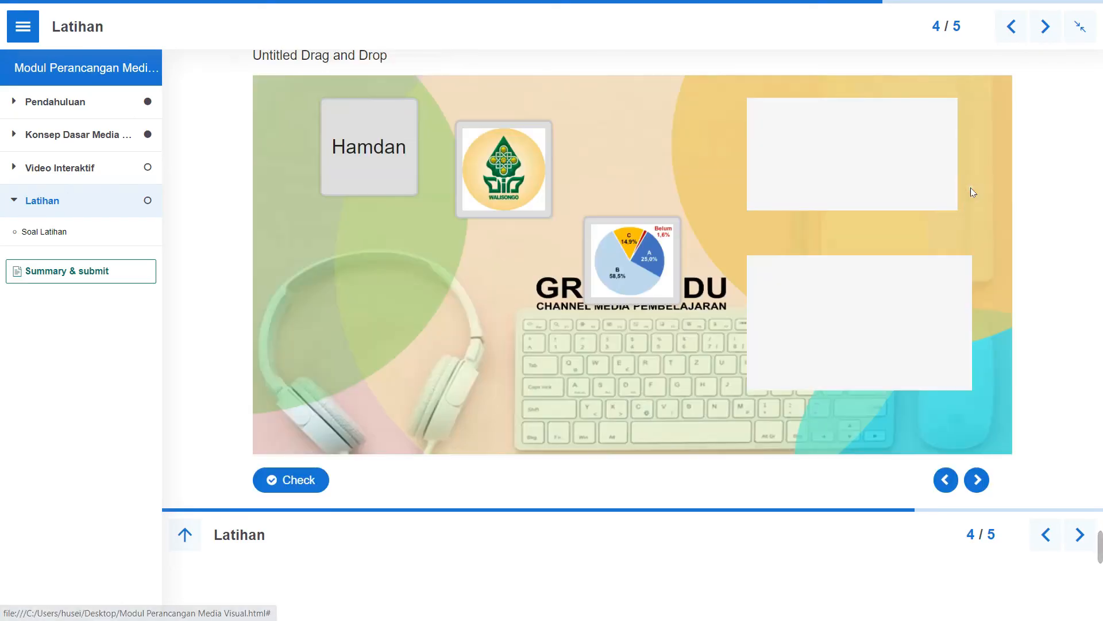
Step: Place the pie chart and Walisongo logo in the lower drop zone and the text card in the upper one, and check the answer
left_click_drag(504, 170, 837, 138)
left_click_drag(633, 258, 894, 310)
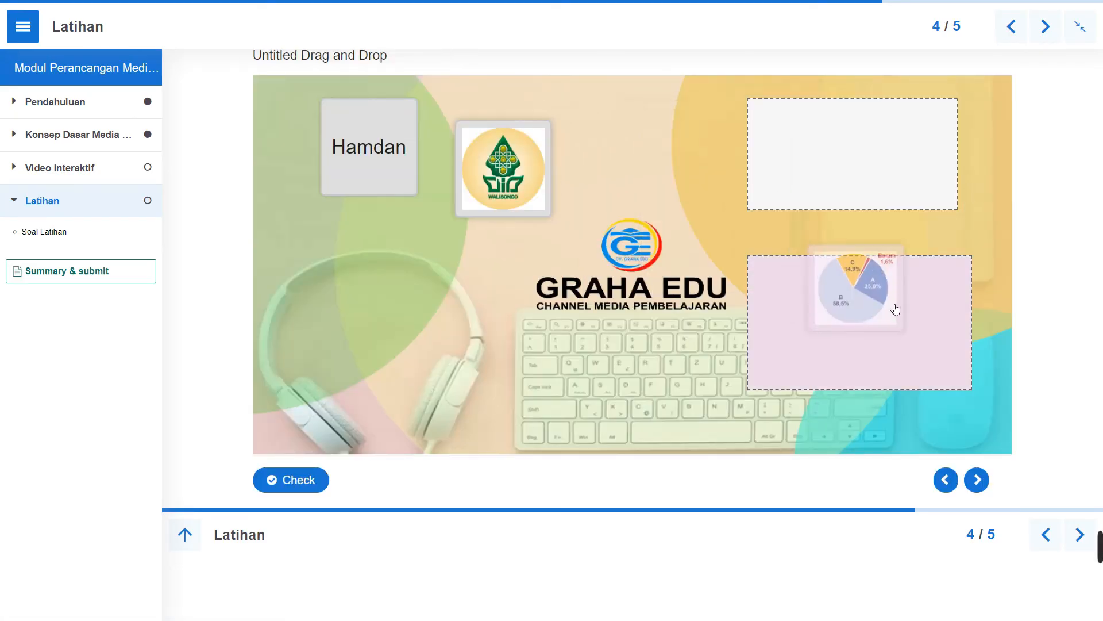
left_click_drag(485, 206, 759, 172)
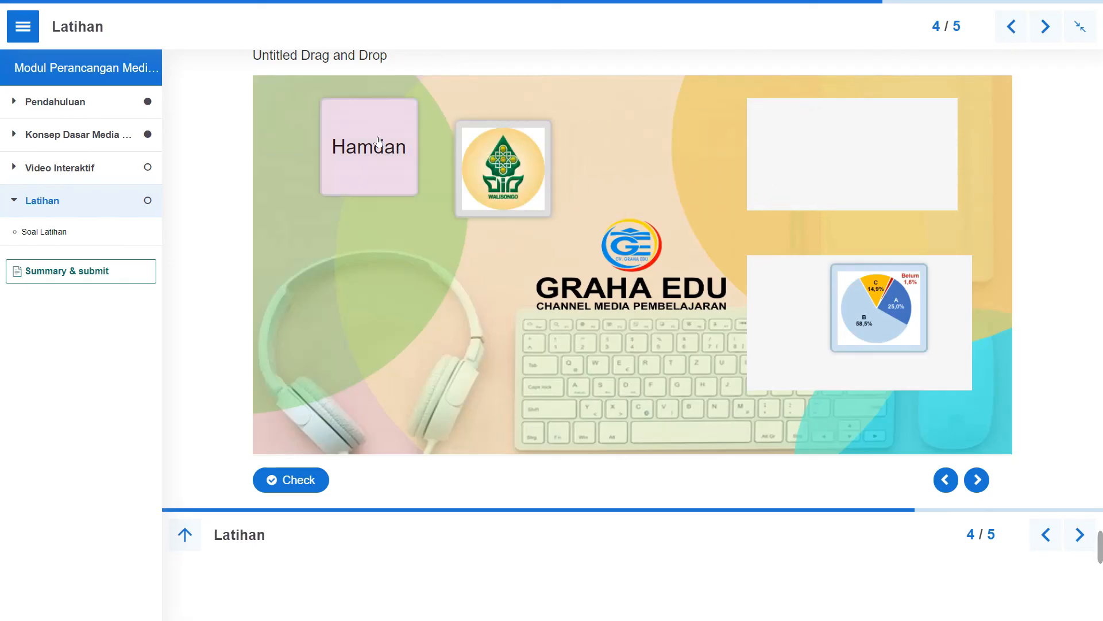
left_click_drag(494, 196, 895, 313)
left_click_drag(369, 151, 863, 158)
left_click(296, 478)
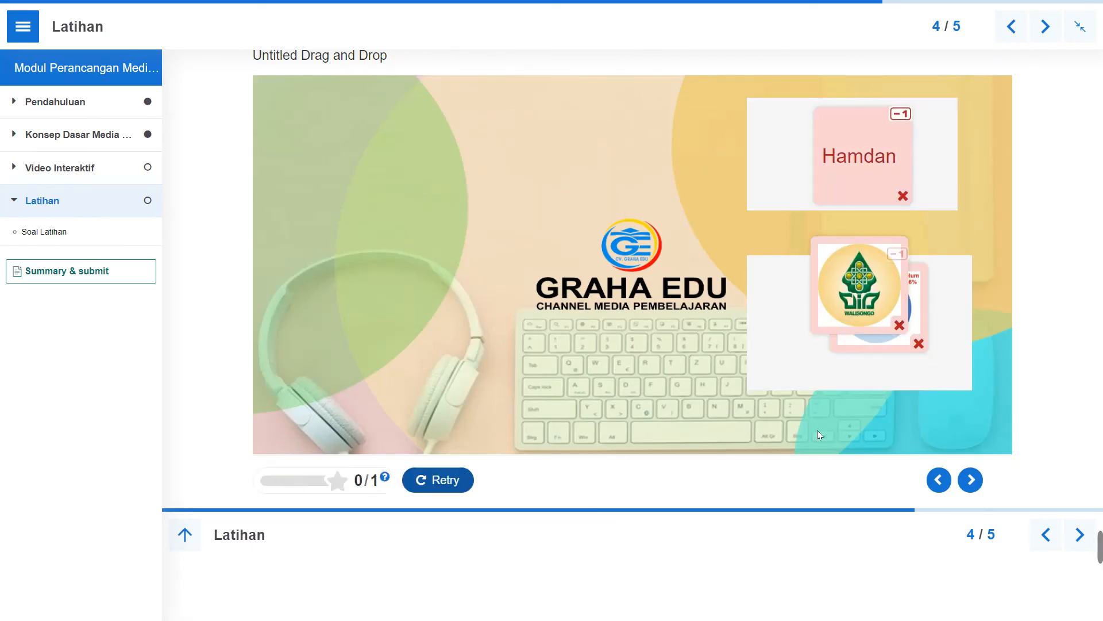
Step: Advance to the fill-in-the-blanks question, enter kl in the blank for Jakarta's country, and check the answers
left_click(971, 478)
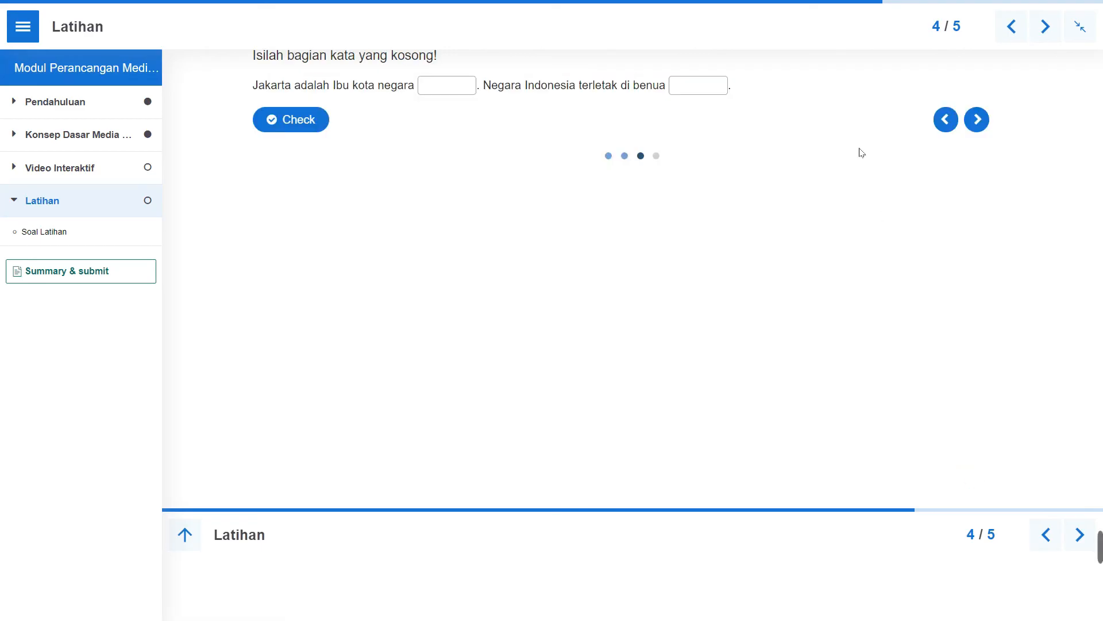
left_click(432, 82)
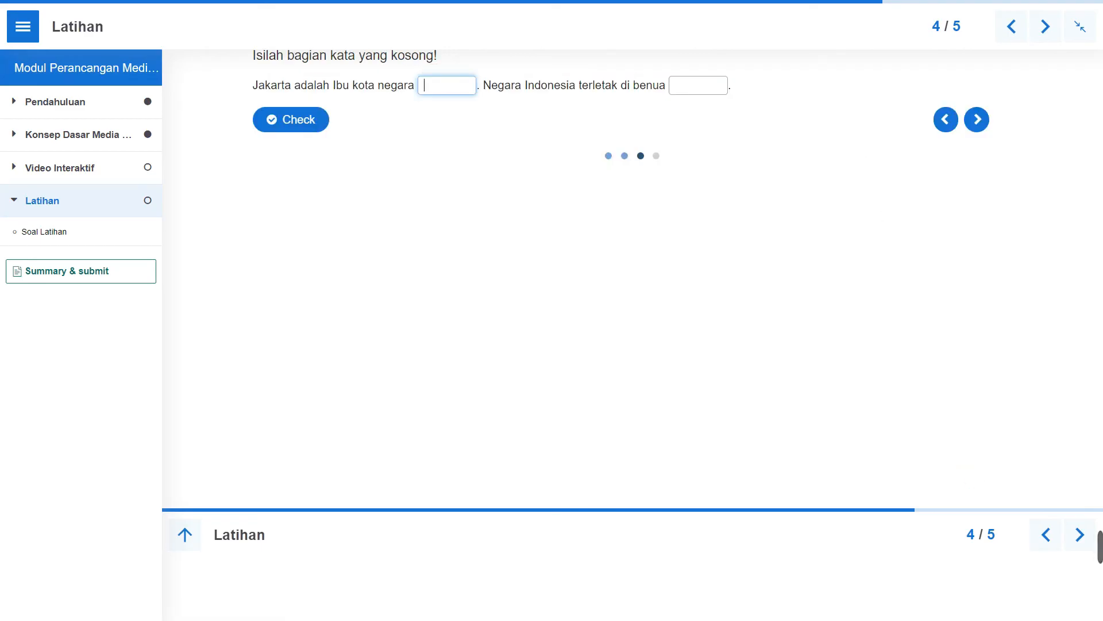
left_click(699, 85)
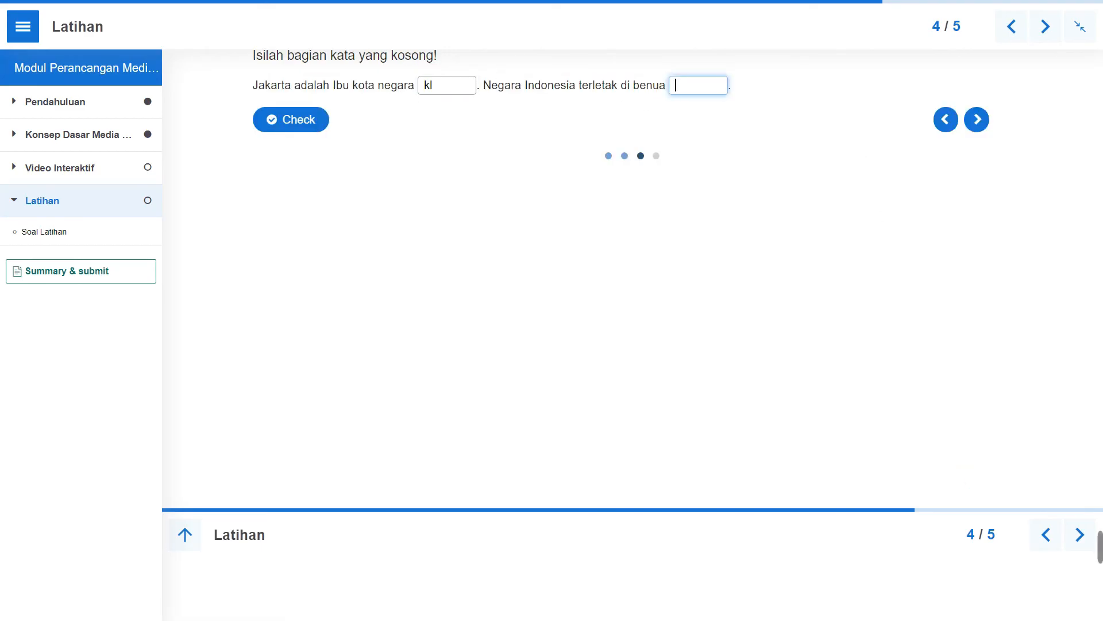
left_click(316, 119)
Step: Answer the essay question on jenis-jenis media visual with kl, check it and finish the question set
left_click(970, 119)
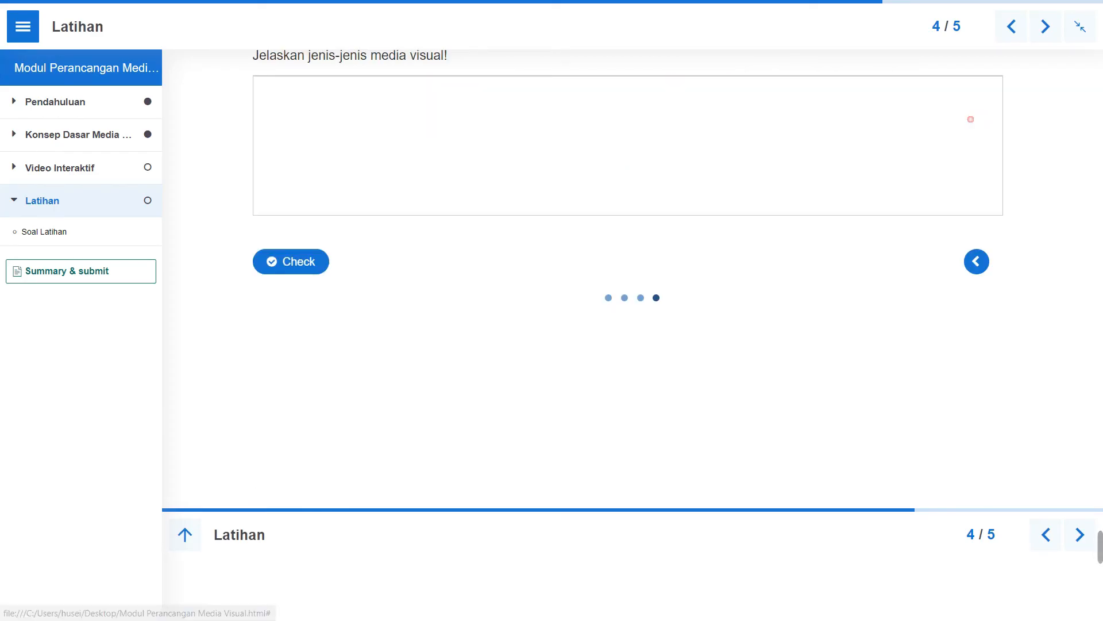
left_click(680, 125)
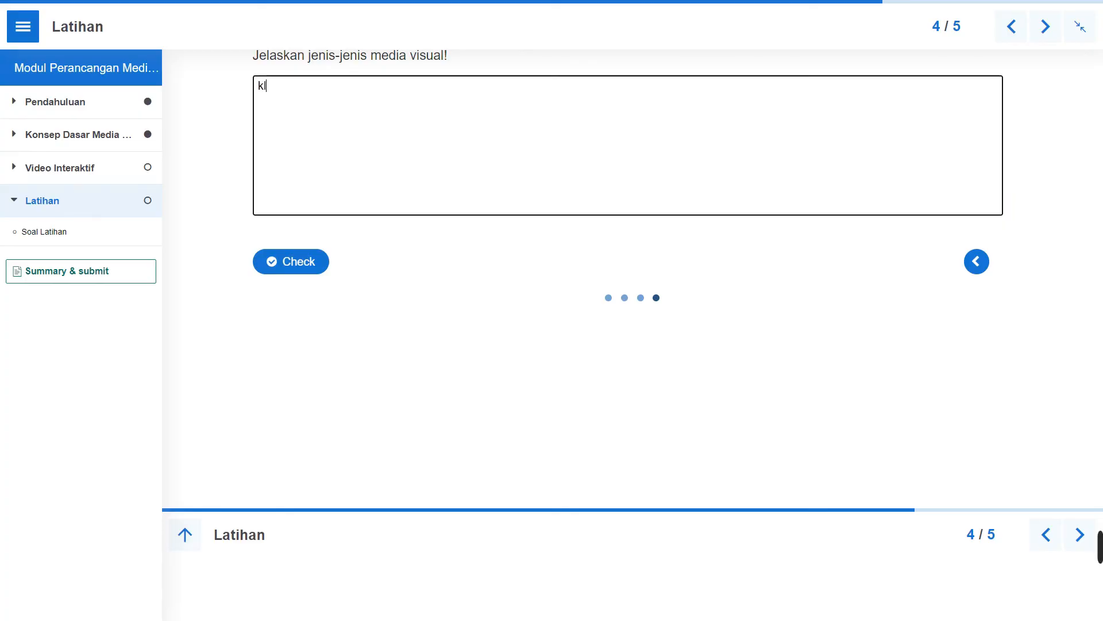
left_click(299, 262)
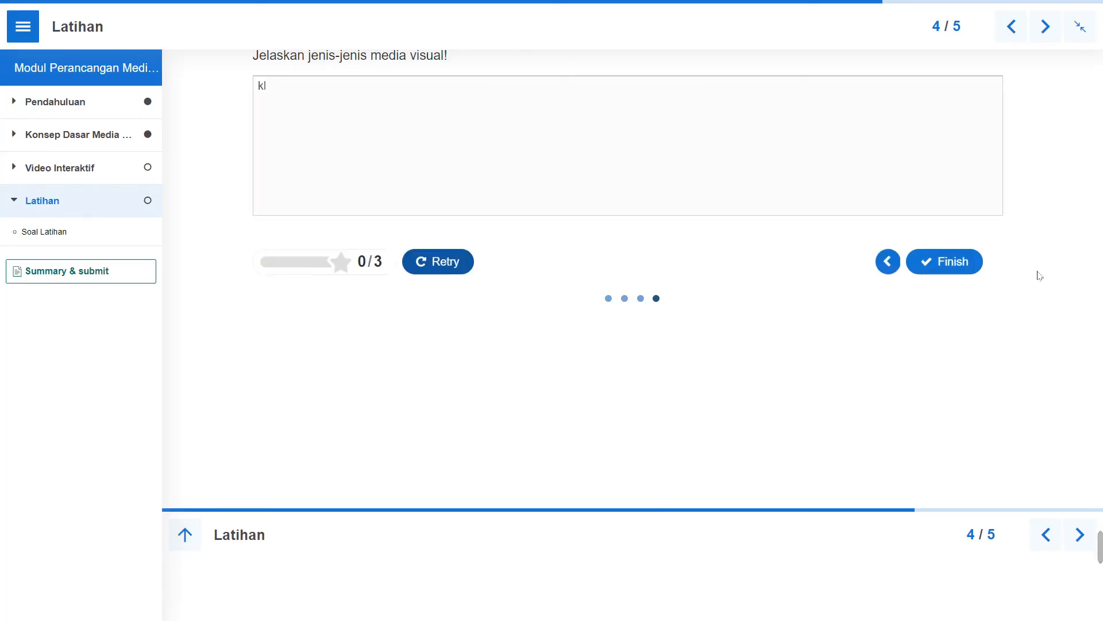
left_click(941, 265)
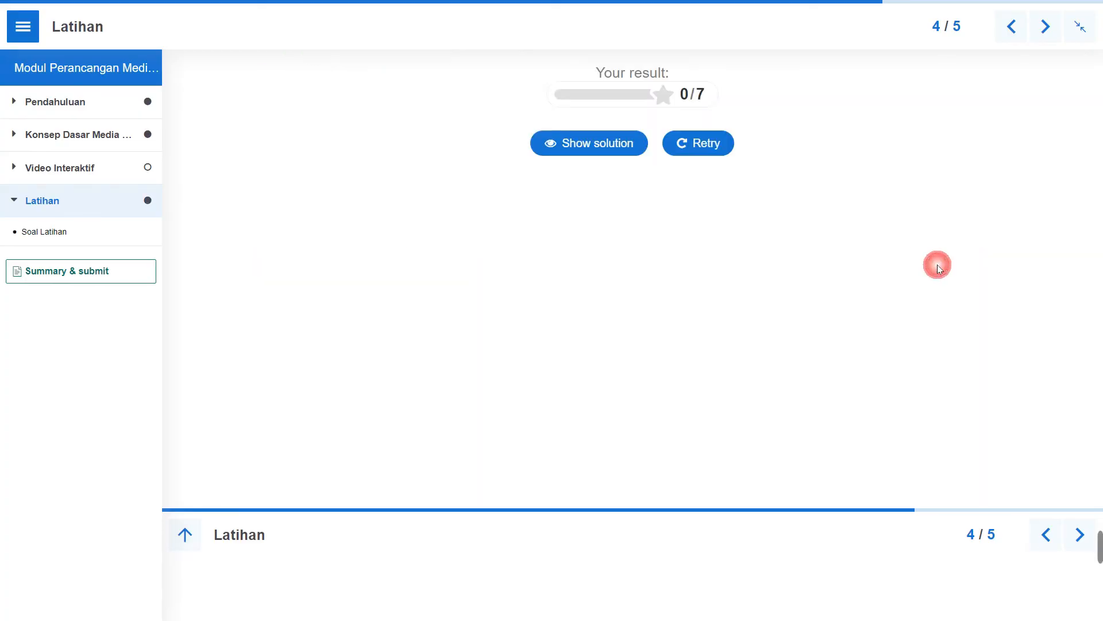
Step: Examine the interactions progress on the book's Summary page and exit full screen
left_click(1075, 535)
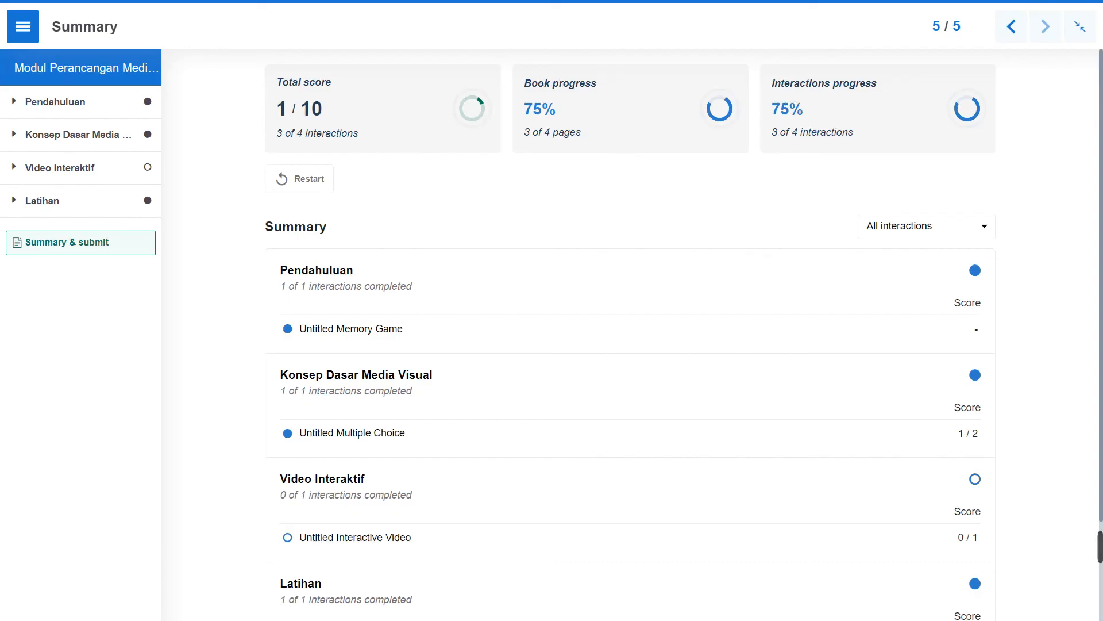
left_click_drag(835, 132, 767, 84)
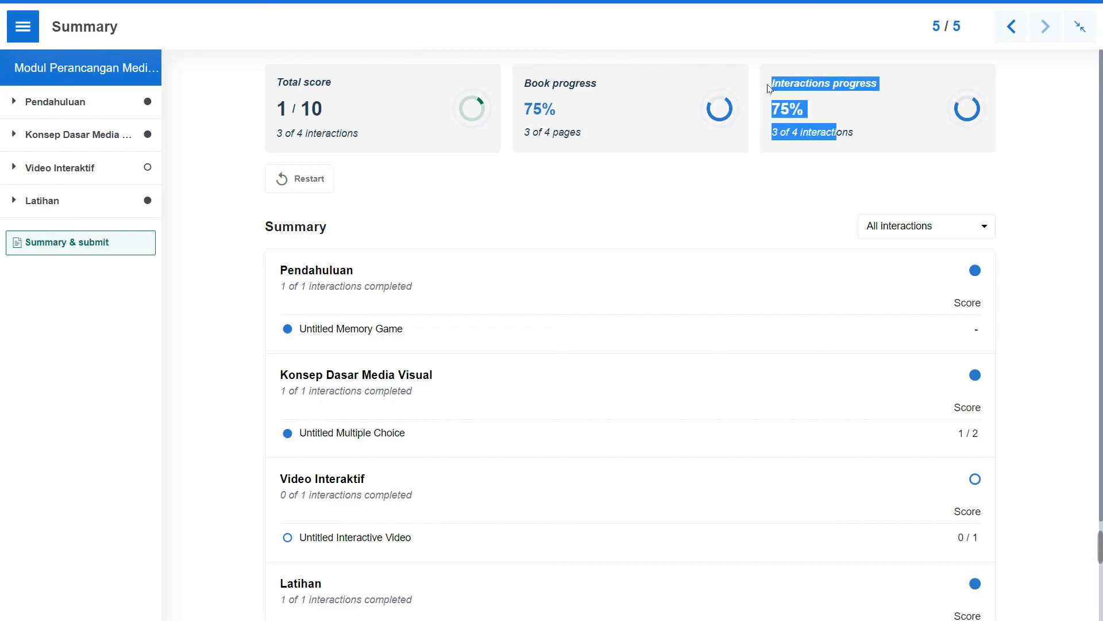
left_click(1073, 183)
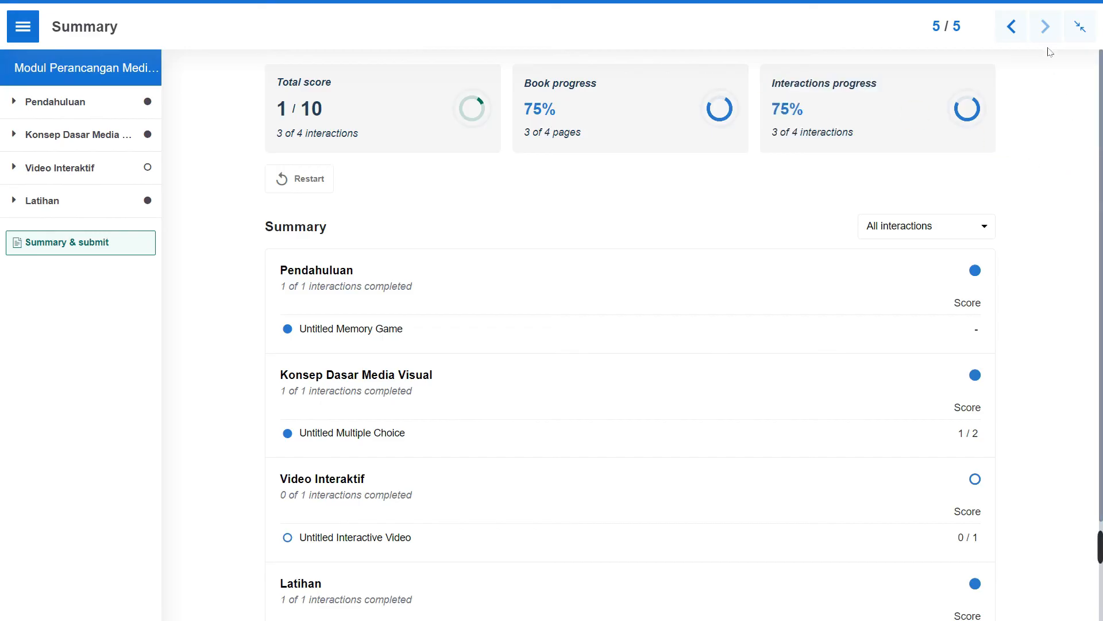
left_click(1079, 30)
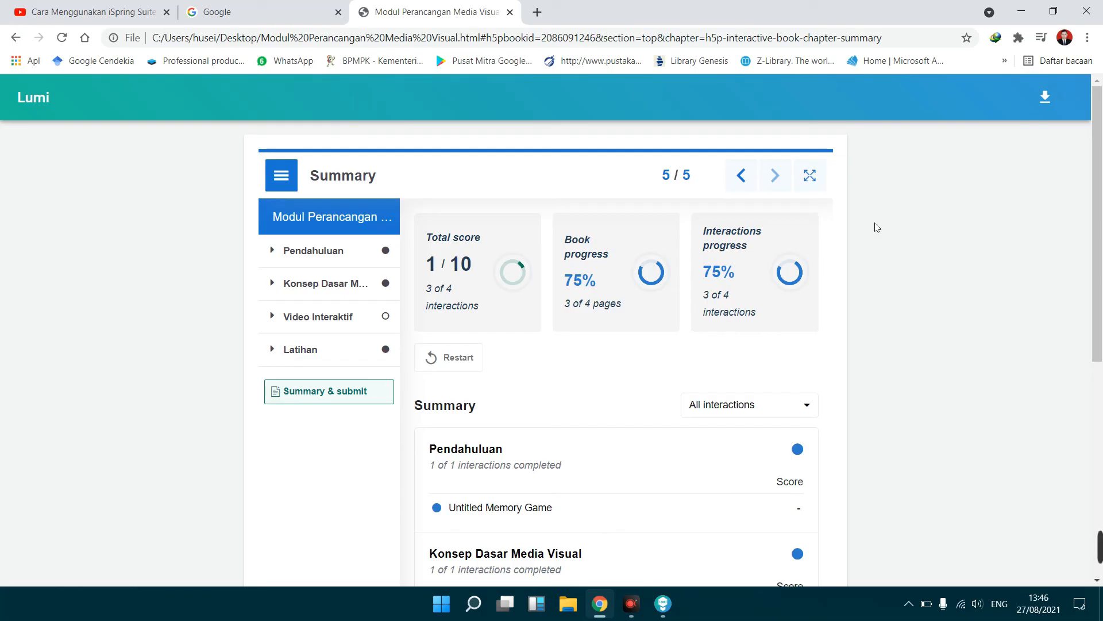
Step: Download the book's results under the learner's full name and save the LUMI file to the Desktop
left_click(1047, 104)
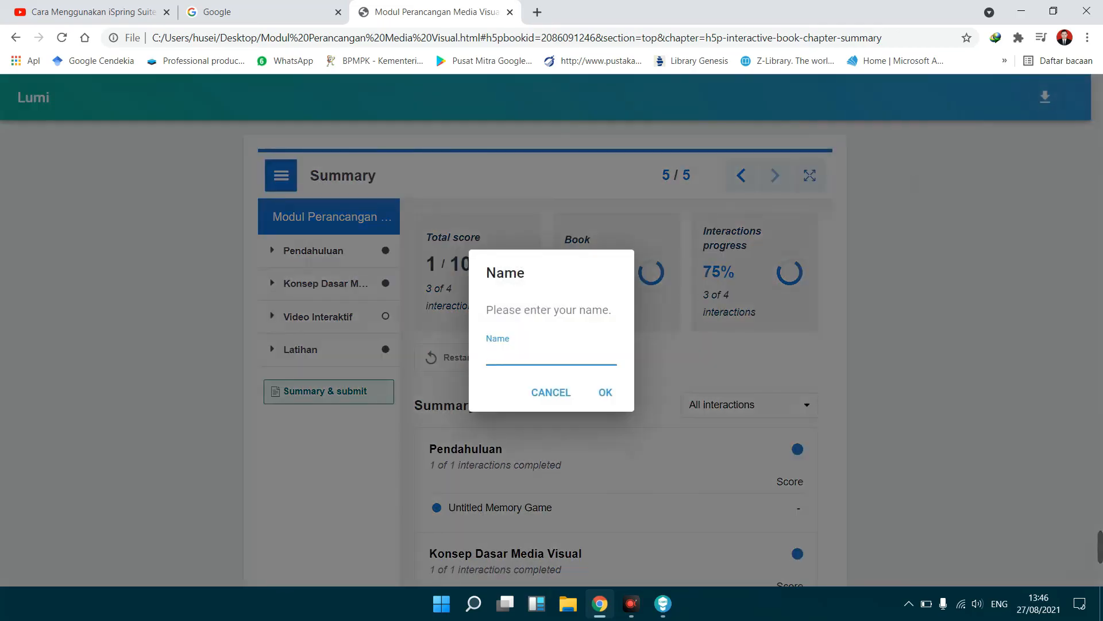
type("Hamdan Husein Batubara")
left_click(549, 380)
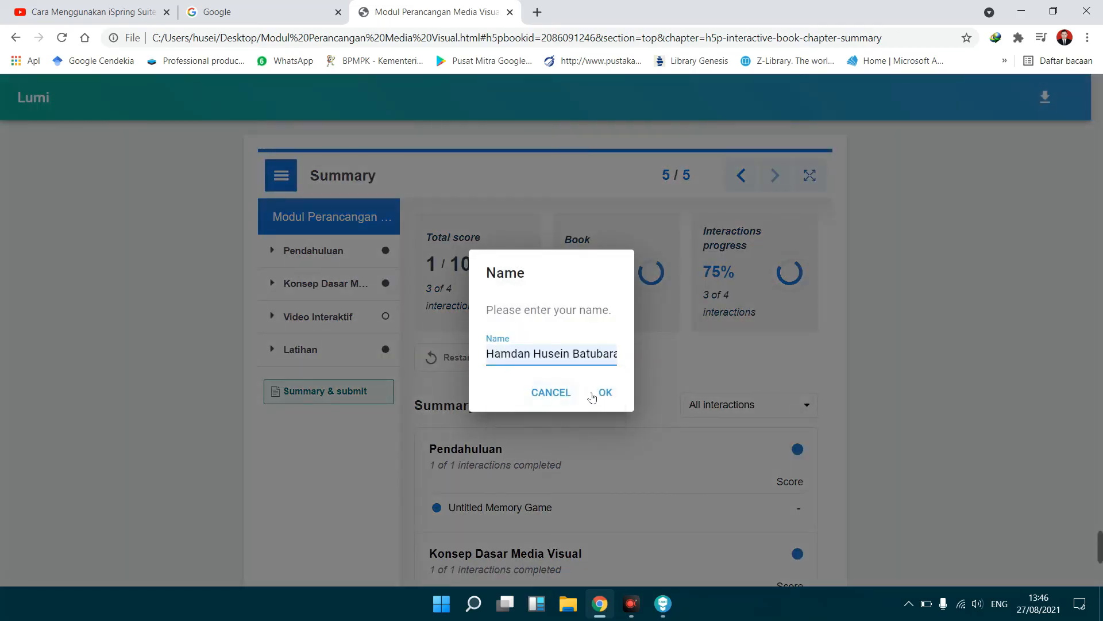
left_click(604, 395)
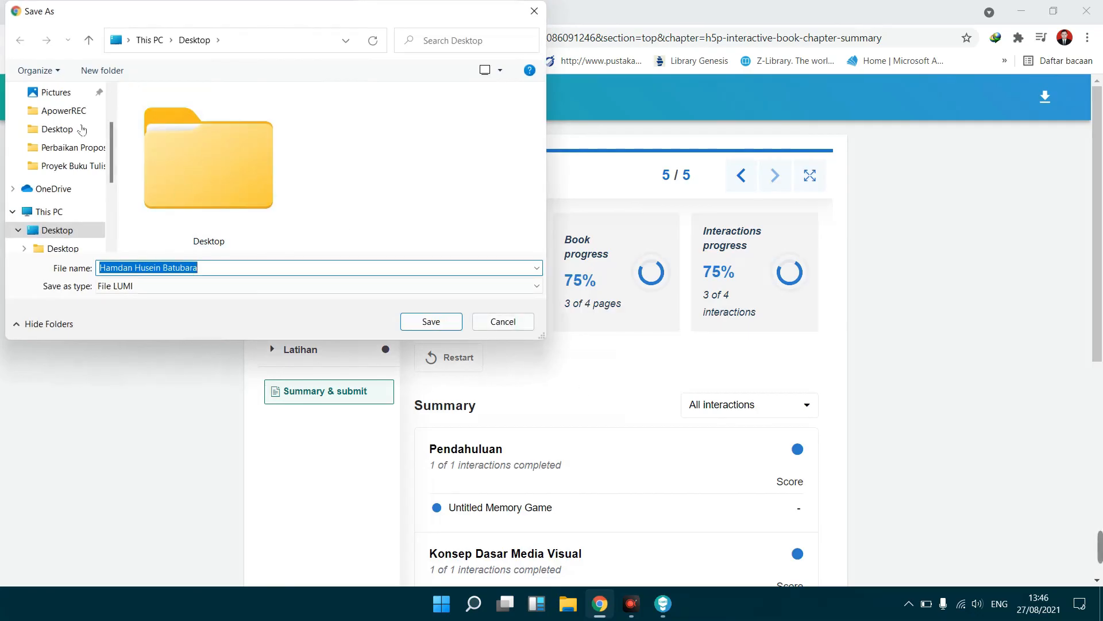
left_click(67, 230)
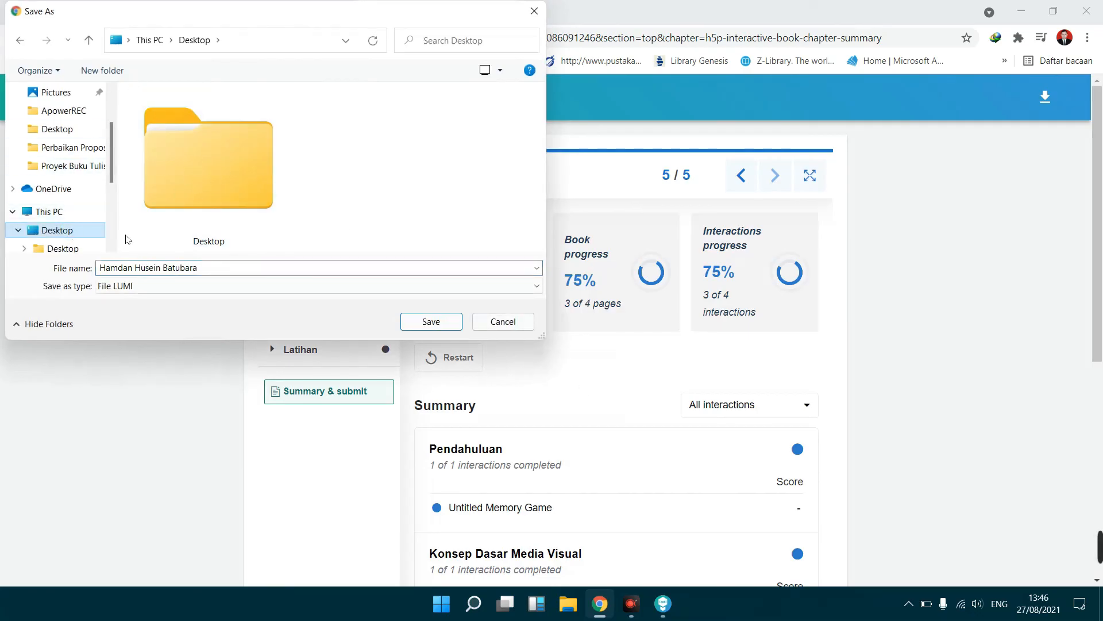
left_click(423, 326)
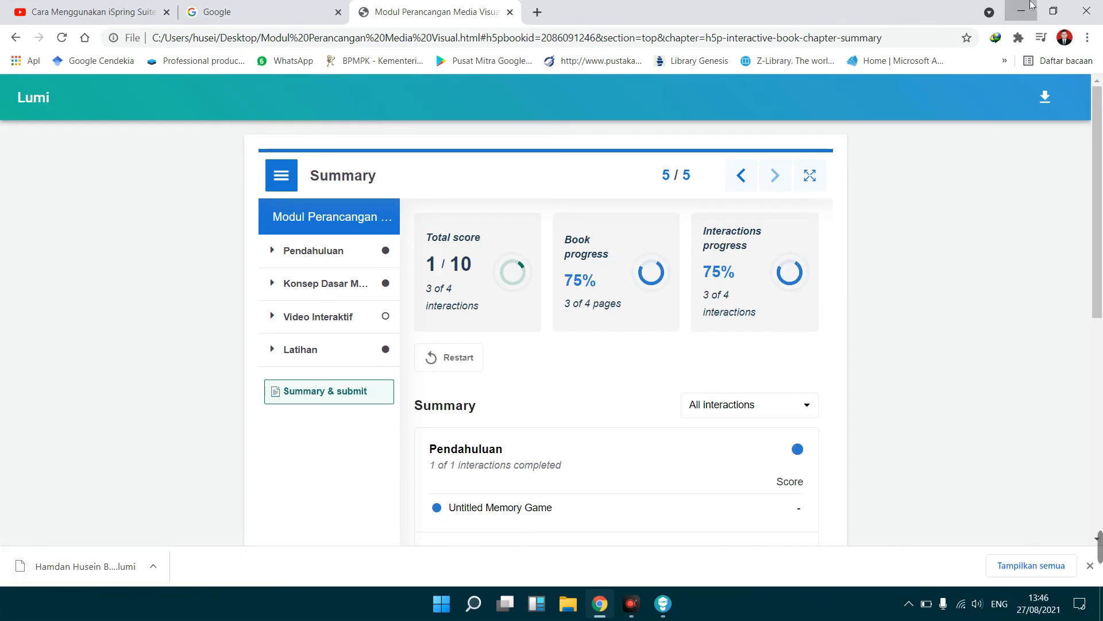
Step: Switch to the Lumi app, open Lumi Analytics and choose the Desktop as the folder with .lumi files
left_click(1021, 10)
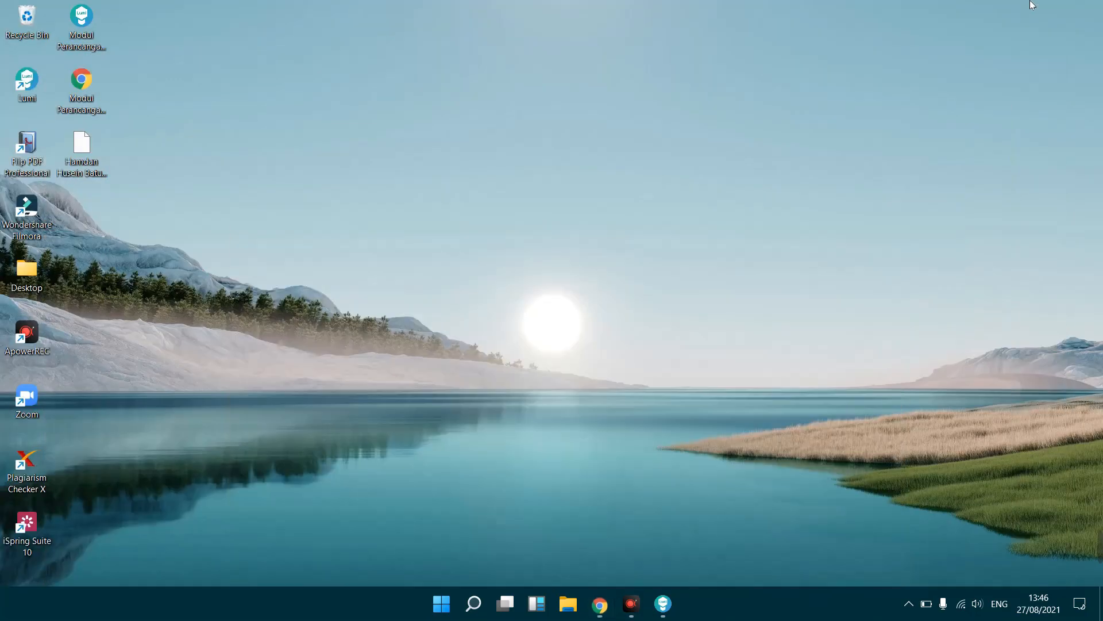
double_click(25, 96)
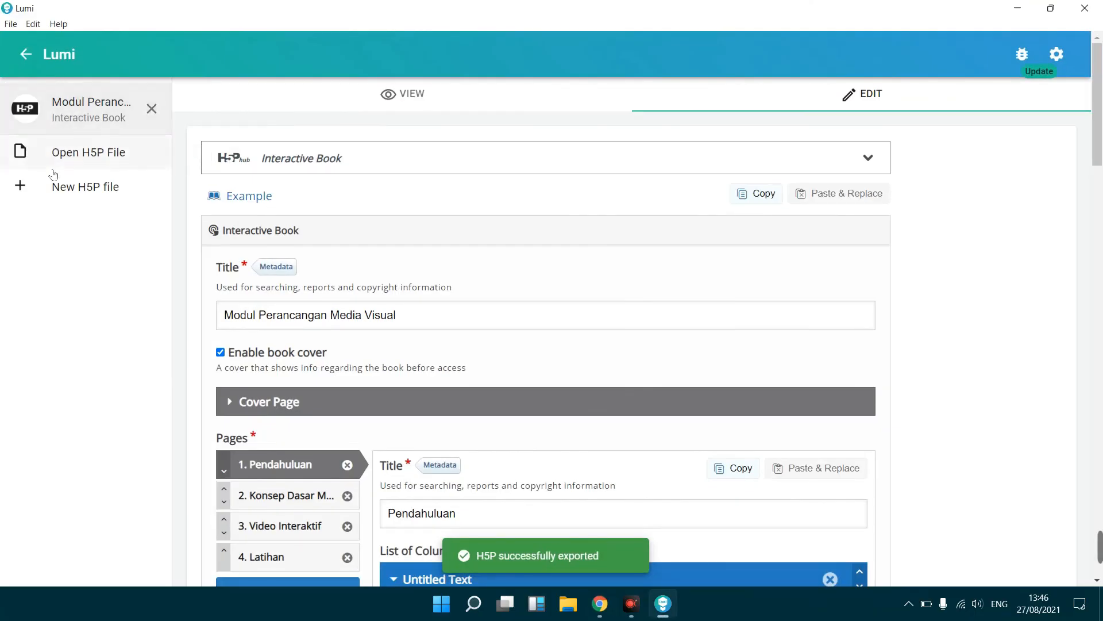
left_click(27, 55)
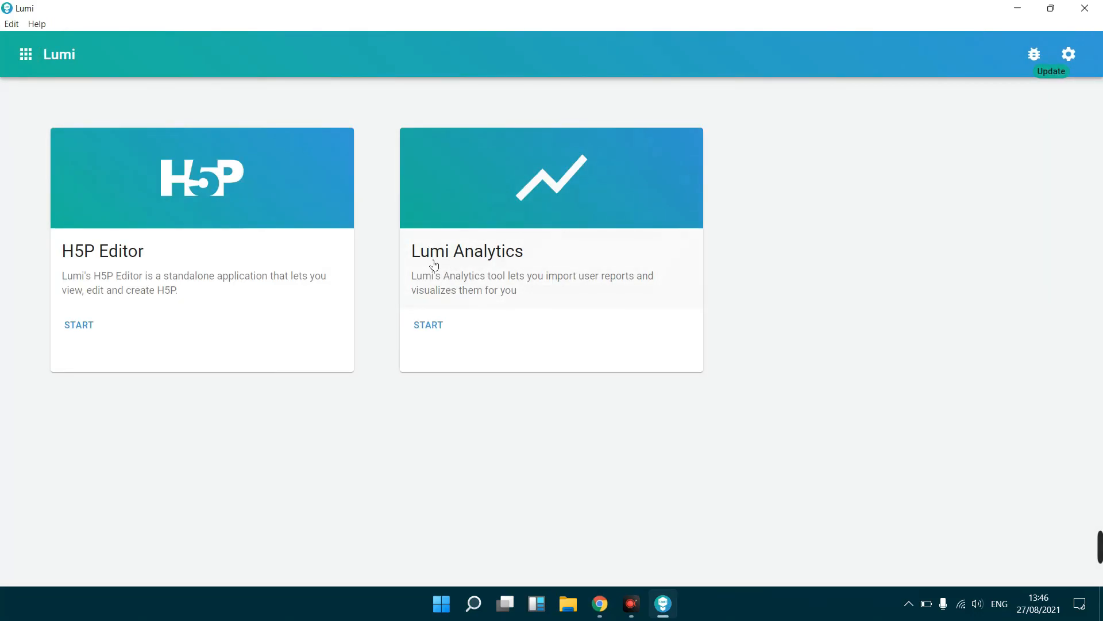
left_click(497, 263)
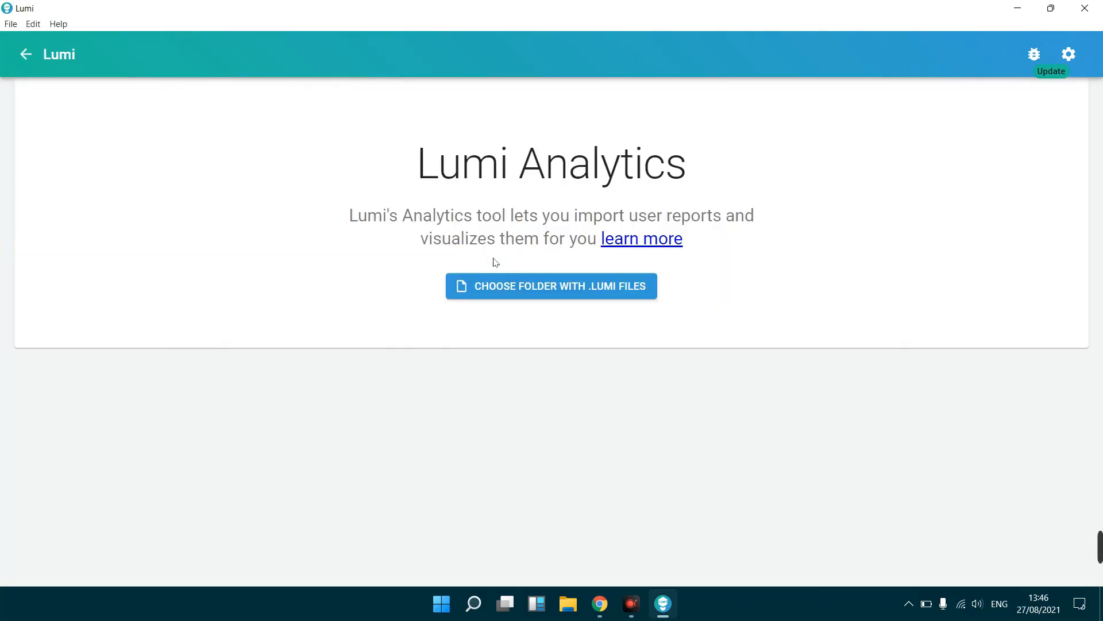
left_click(537, 298)
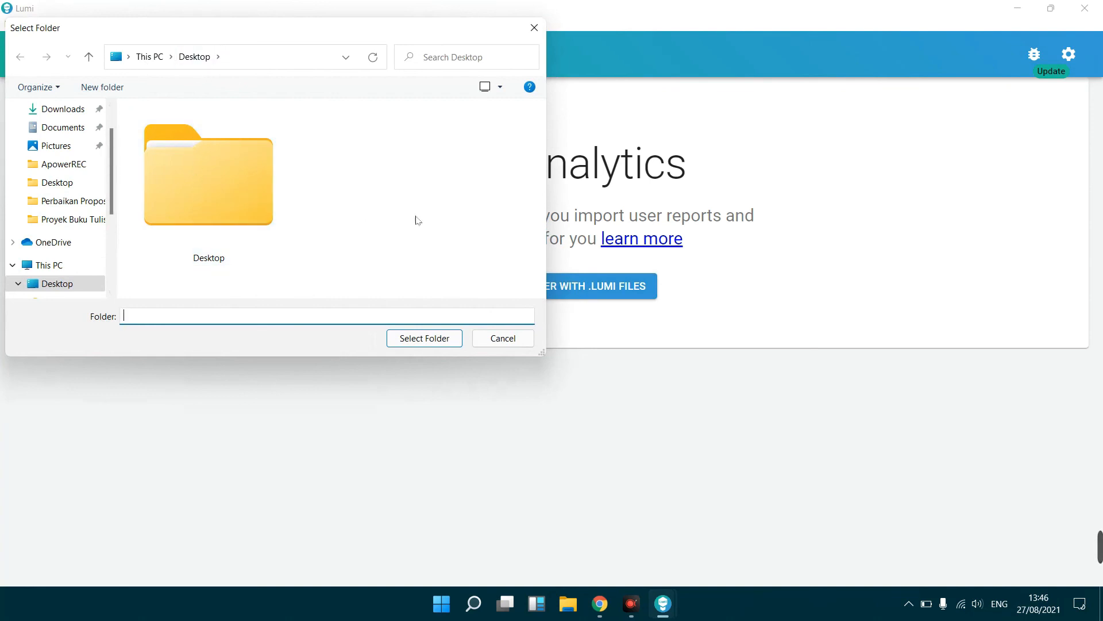
left_click(426, 339)
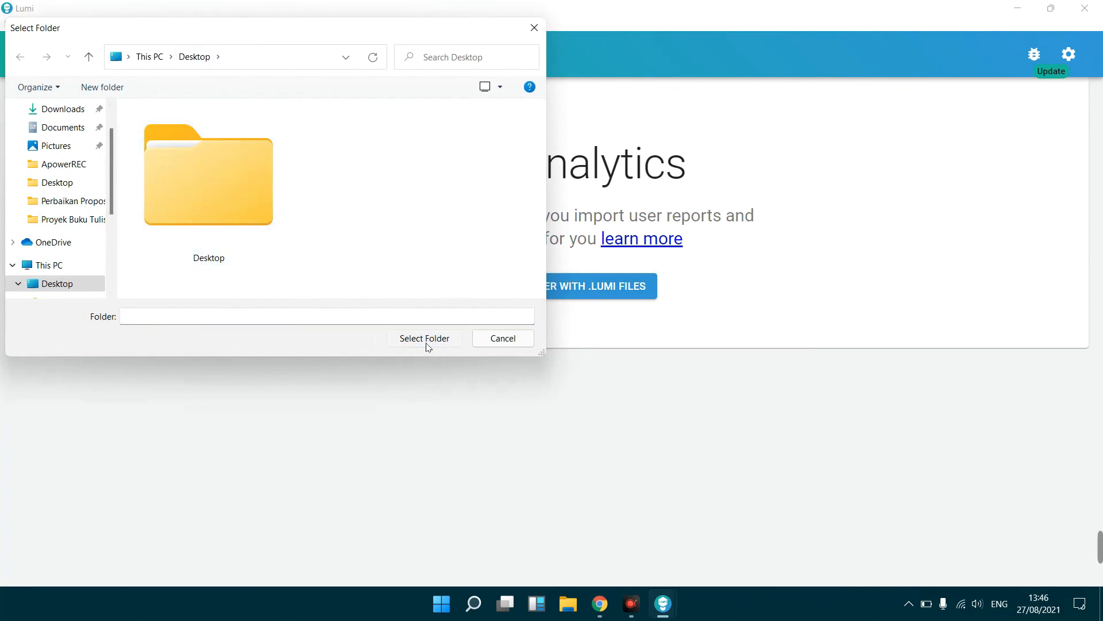